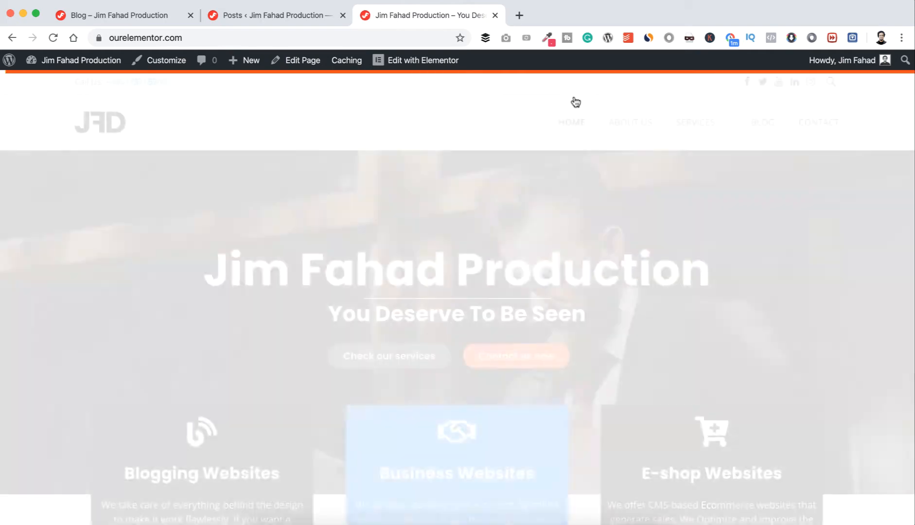
- Review the homepage down to its footer and open the site's WordPress dashboard in a new tab
scroll(471, 117, down, 8)
scroll(470, 117, down, 15)
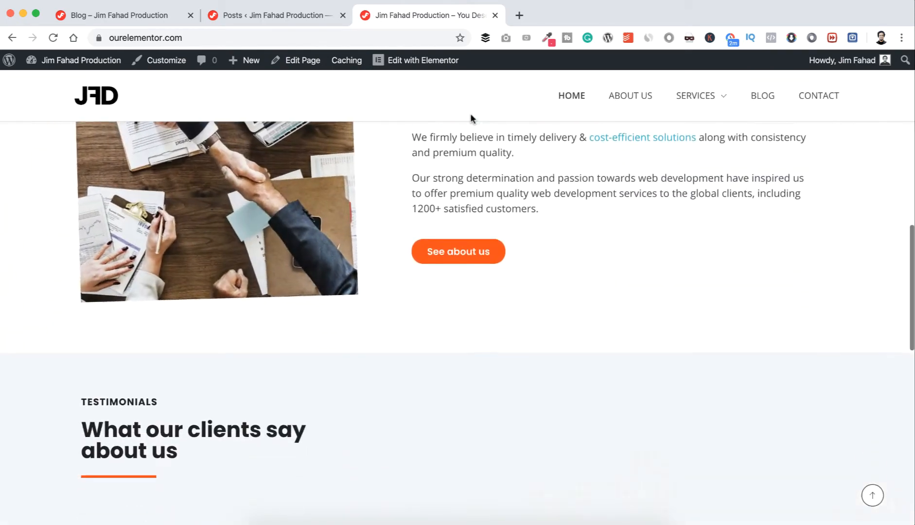
scroll(468, 285, down, 2)
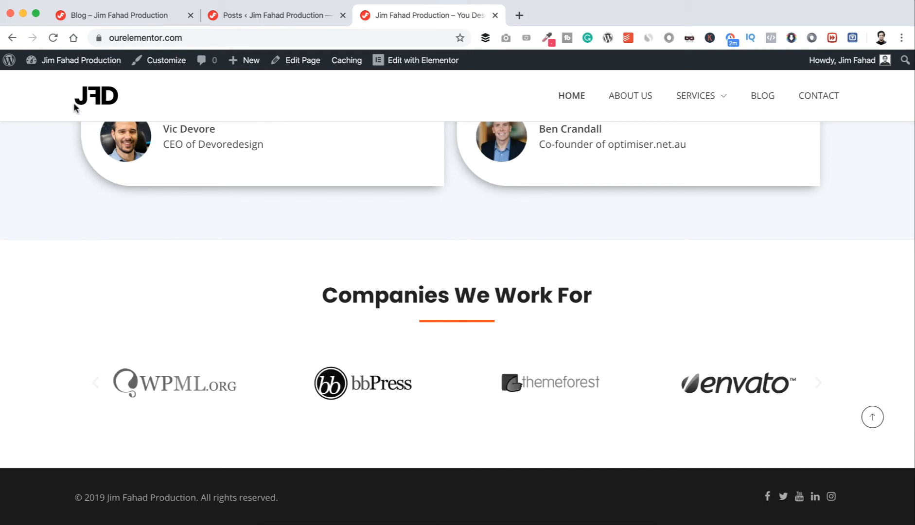
mouse_move(68, 61)
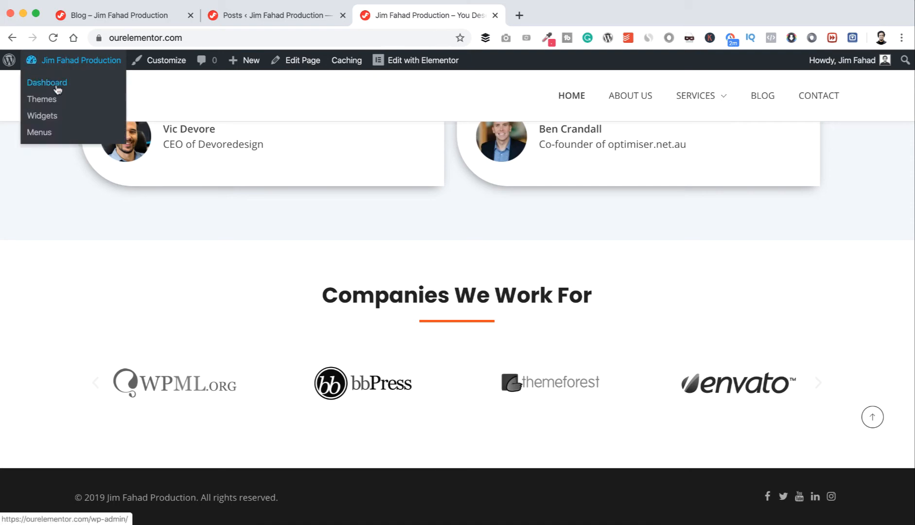
right_click(58, 86)
click(79, 93)
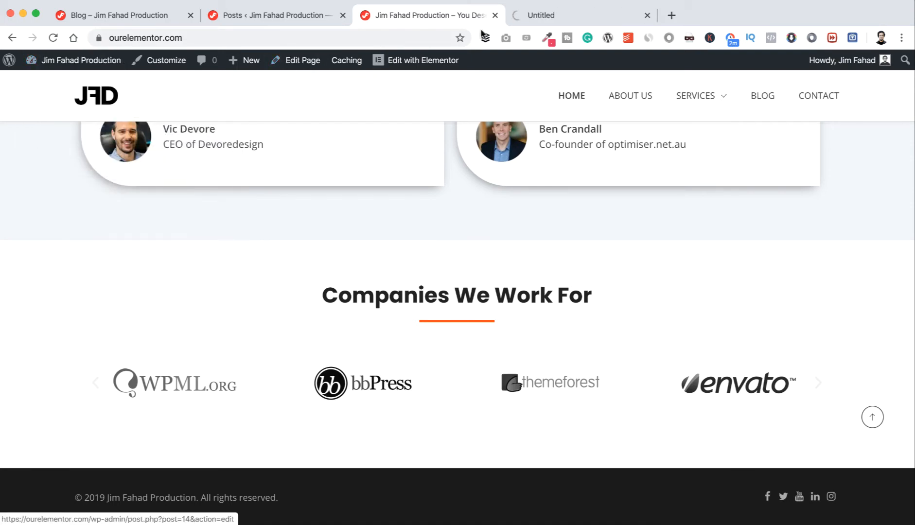
key(ctrl+Tab)
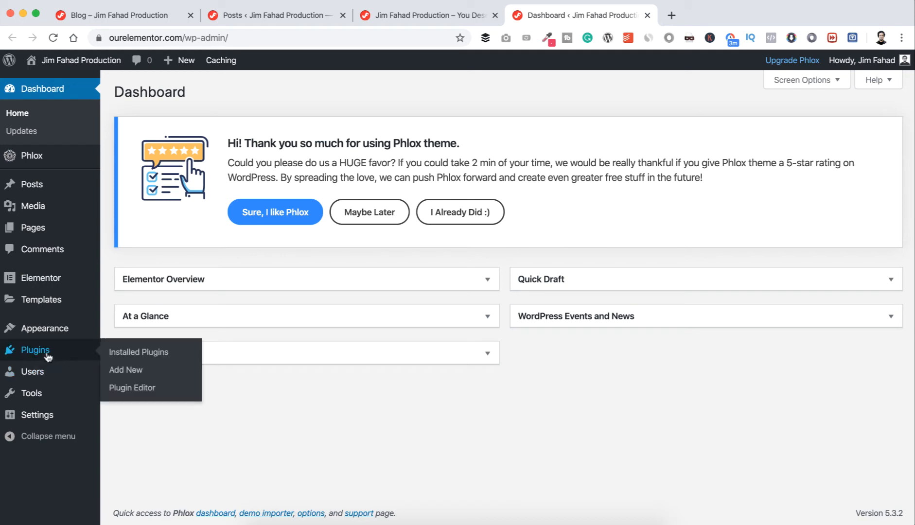
- Search the installable WordPress plugins for "facebook like box"
mouse_move(48, 357)
click(124, 370)
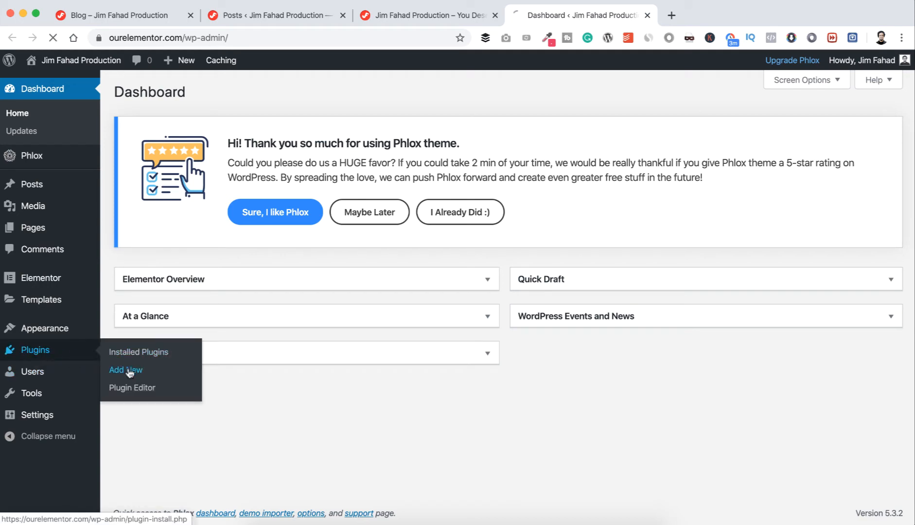
scroll(437, 249, down, 1)
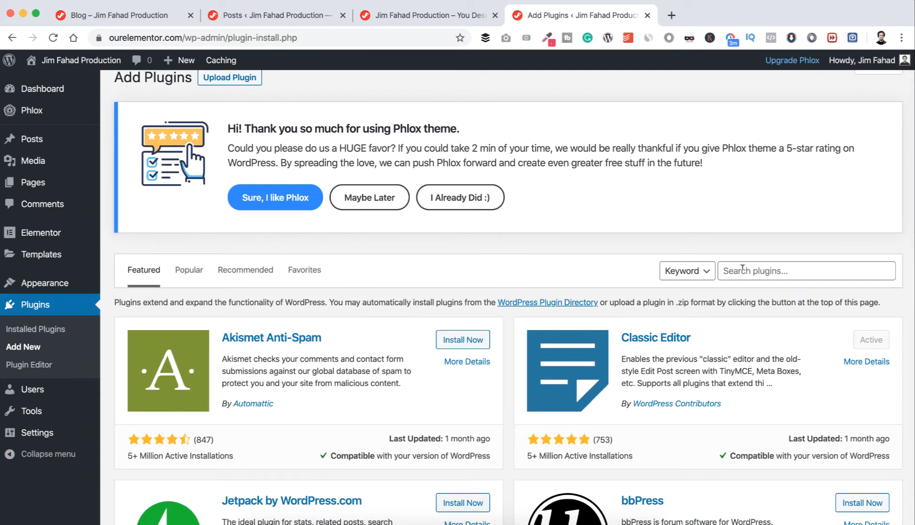
click(742, 269)
text(facebook like box)
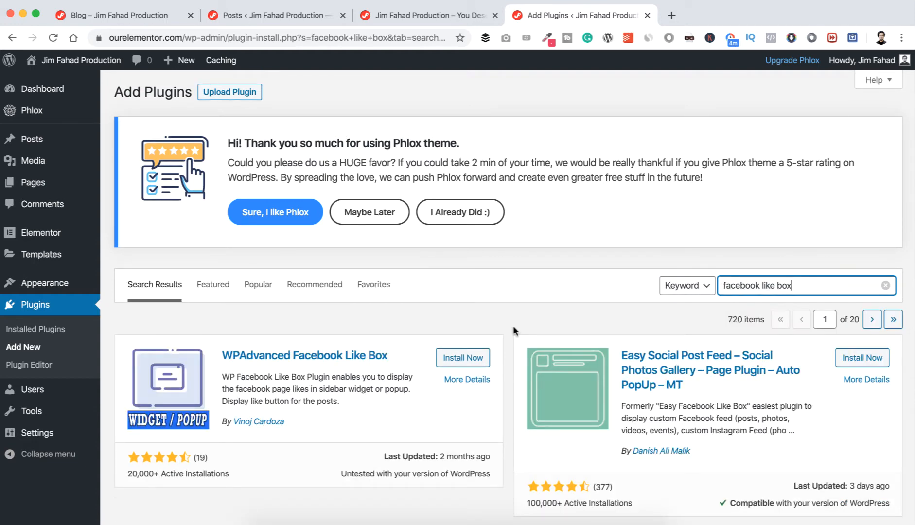
- Install and activate the Easy Social Post Feed plugin, and allow its update notifications and diagnostic tracking
scroll(514, 330, down, 5)
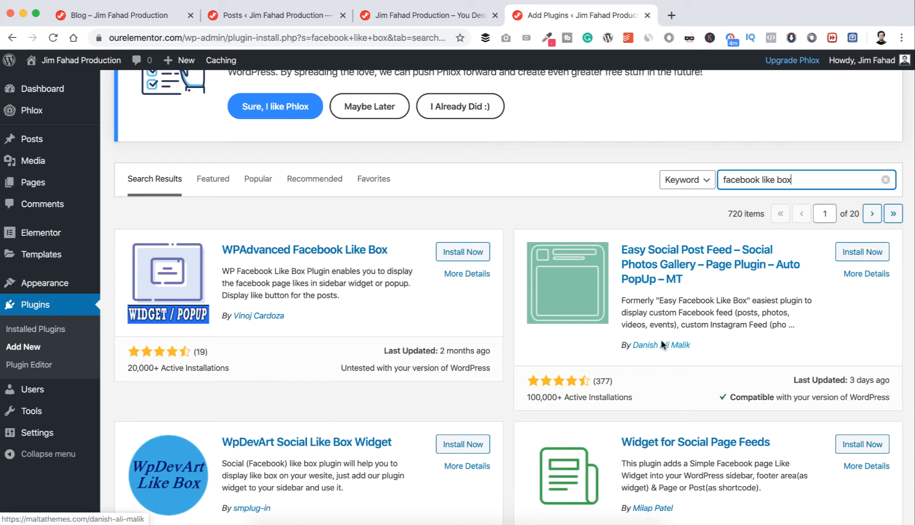
click(855, 254)
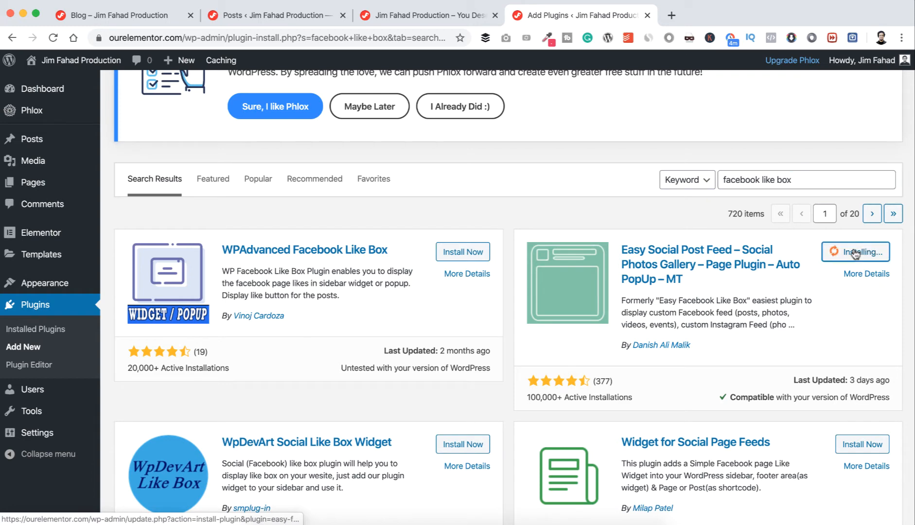
click(856, 252)
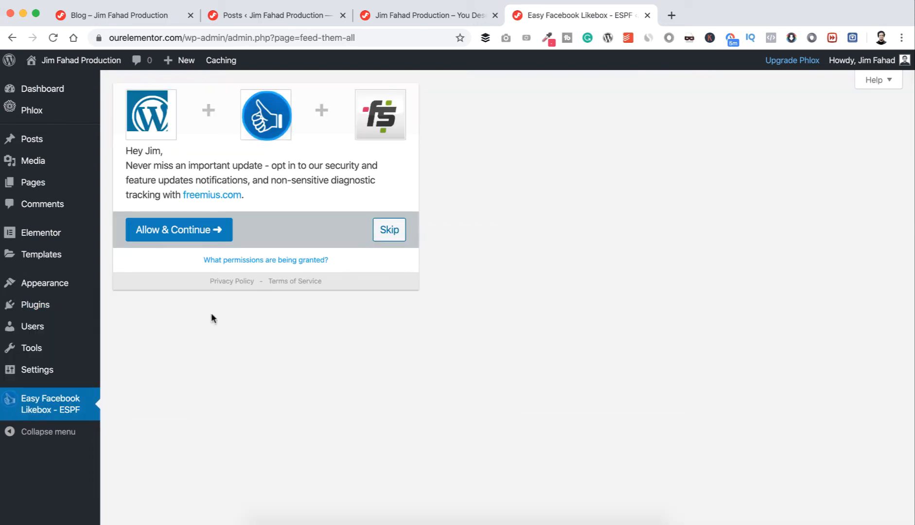
click(181, 232)
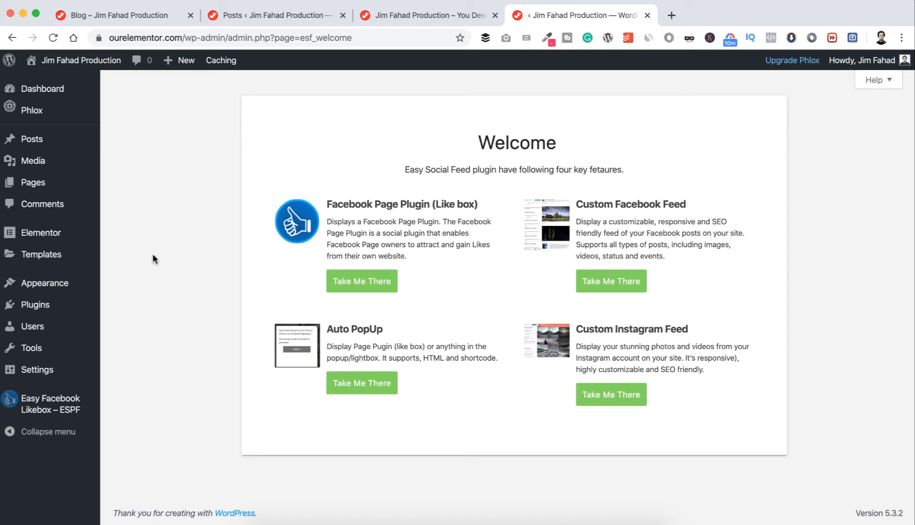
- On the widgets management page, add the Easy Facebook Likebox widget to the Subfooter First Widget Area
mouse_move(54, 288)
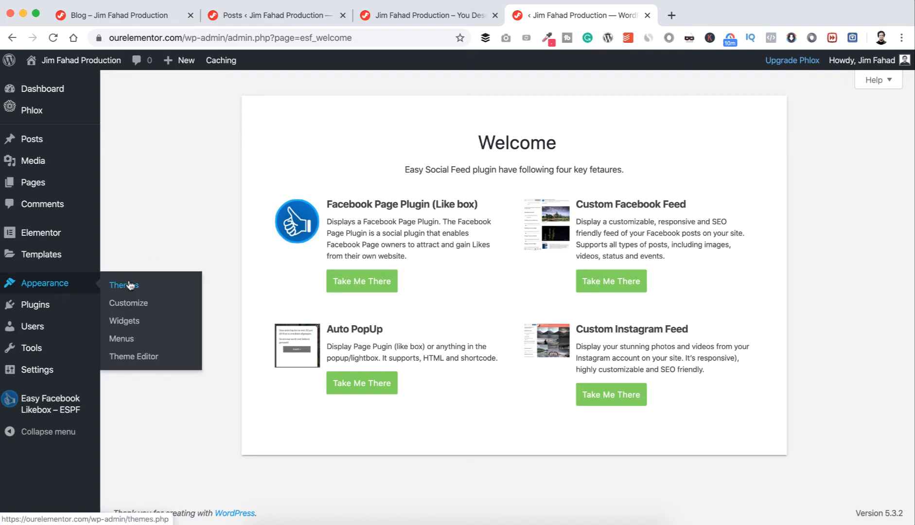
click(128, 322)
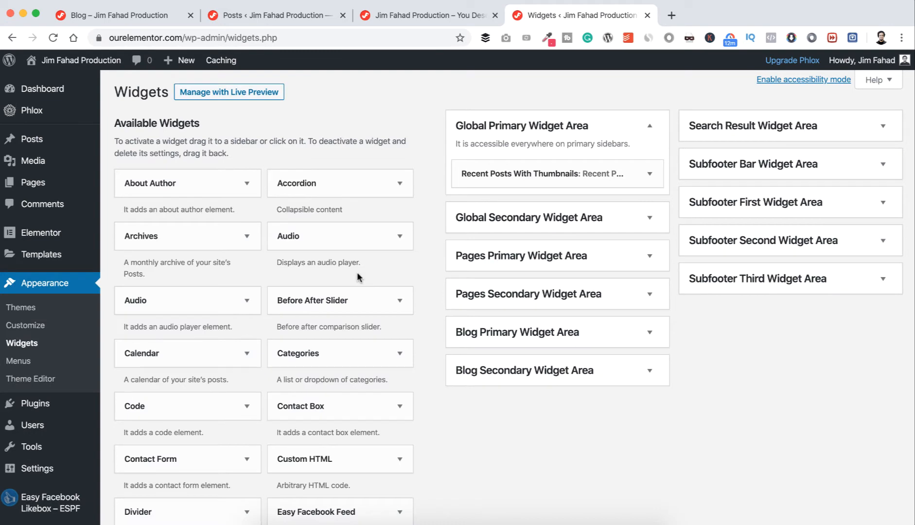
scroll(357, 277, down, 5)
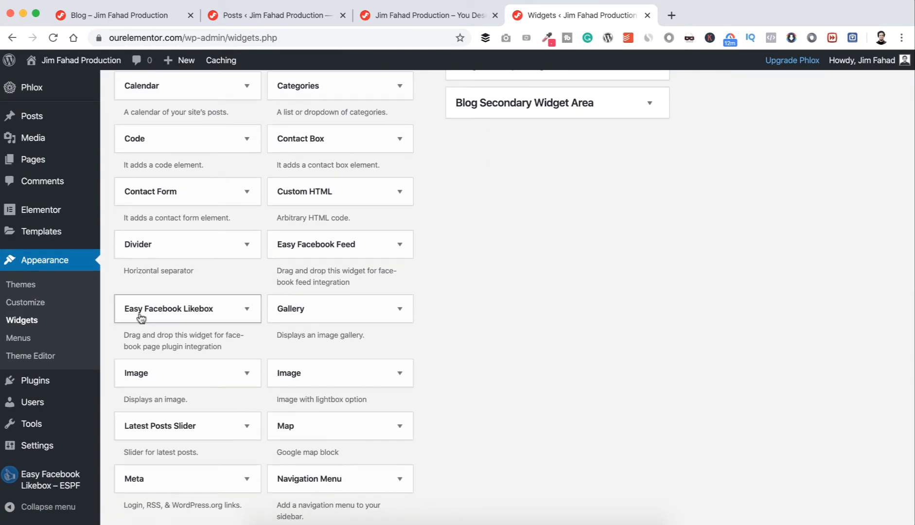
click(247, 309)
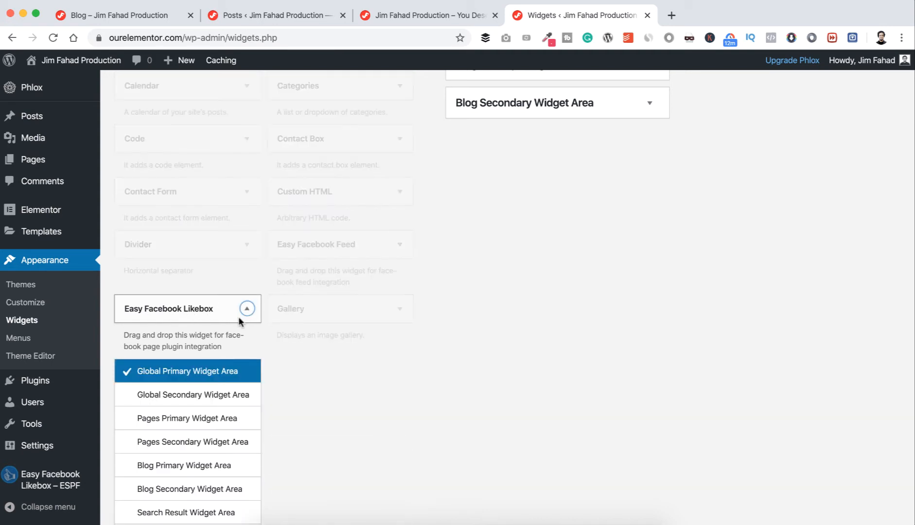
scroll(204, 418, down, 3)
scroll(204, 418, down, 3)
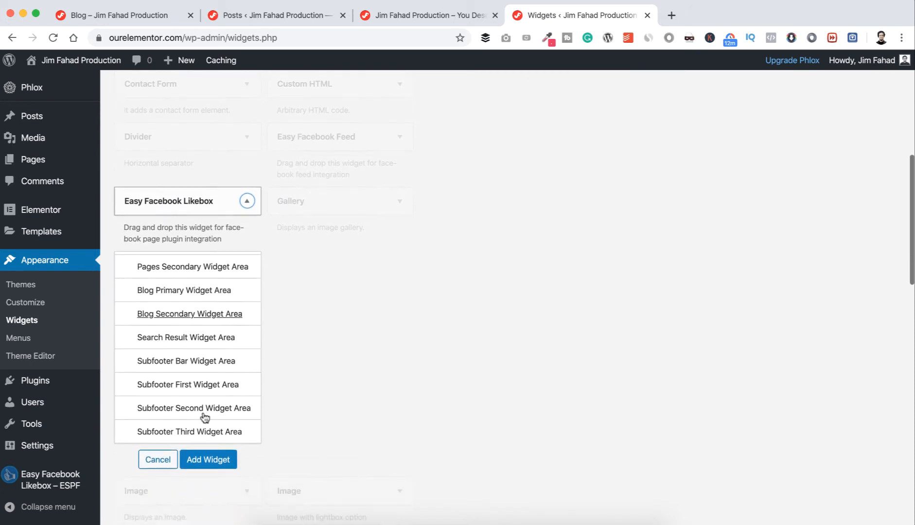
click(428, 17)
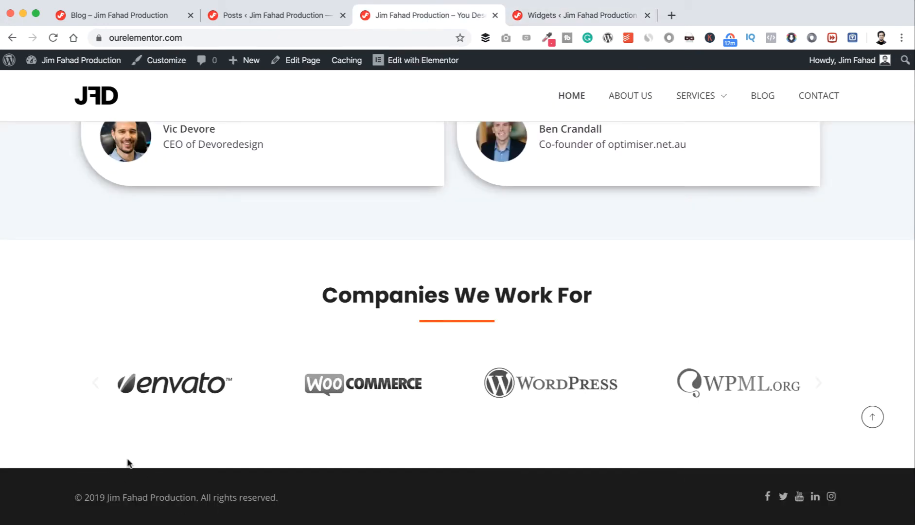
click(560, 15)
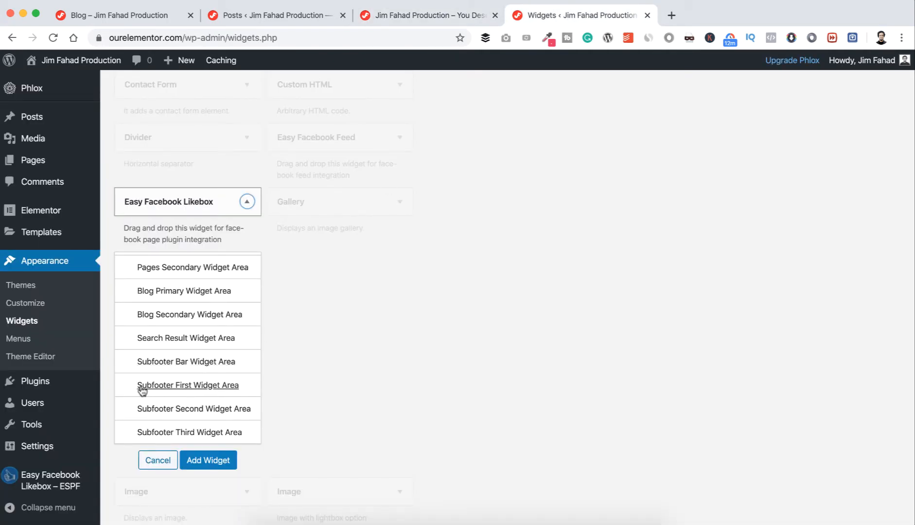
click(183, 386)
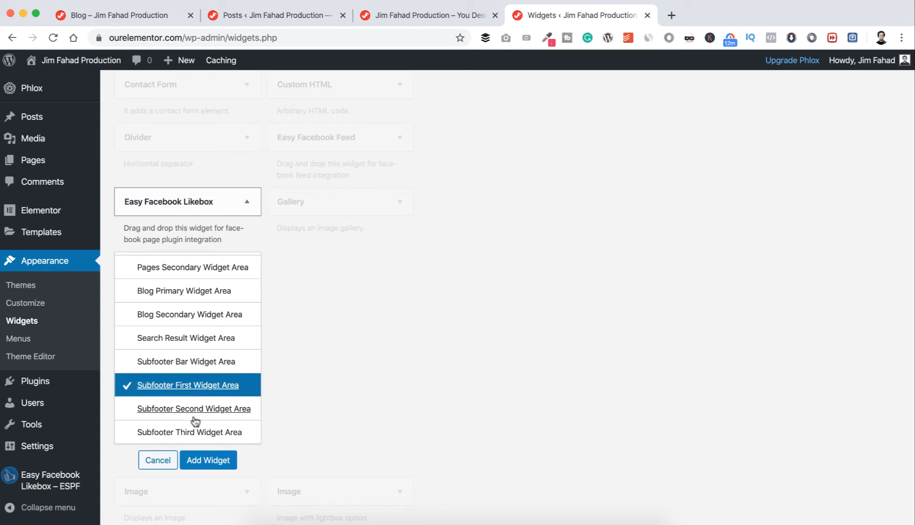
click(203, 460)
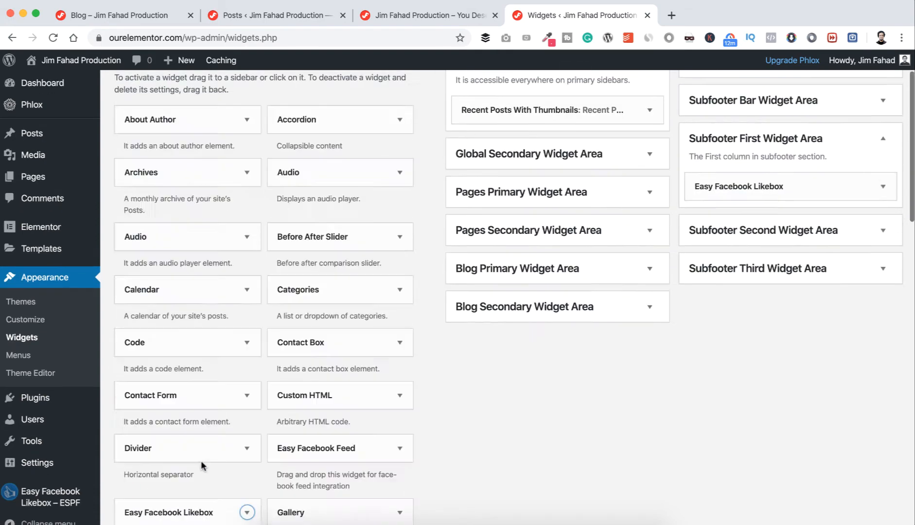
- Title the Easy Facebook Likebox widget "STAY CONNECTED" and replace its fanpage URL with the business's copied Facebook page address
scroll(725, 258, up, 2)
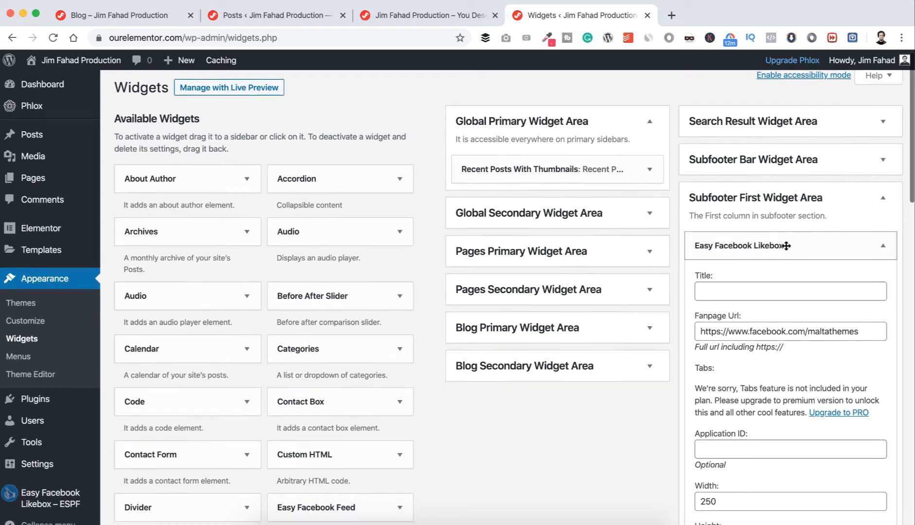
scroll(758, 239, down, 2)
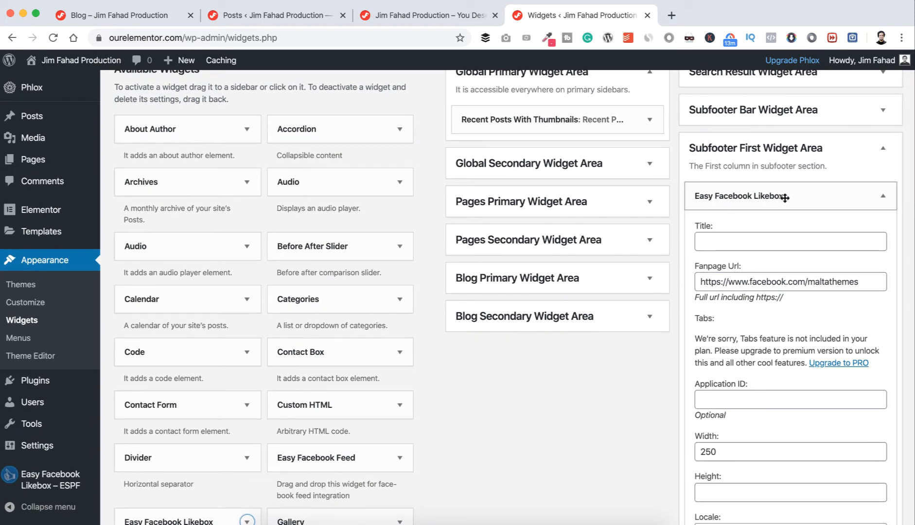
click(731, 241)
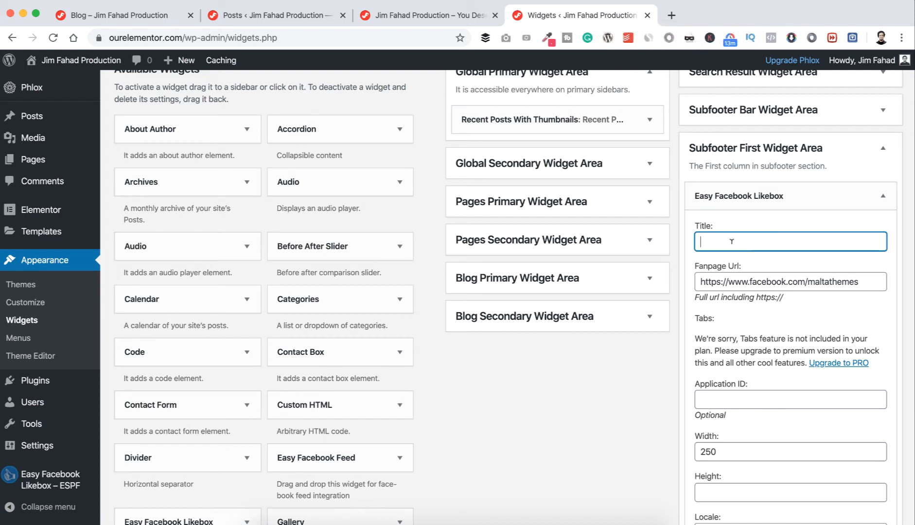
text(STAY CONNECTED)
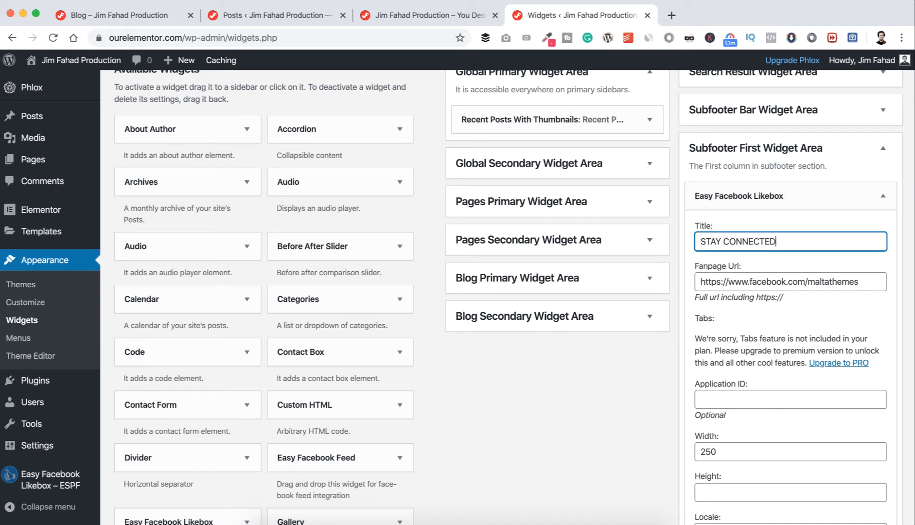
click(800, 281)
key(super+a)
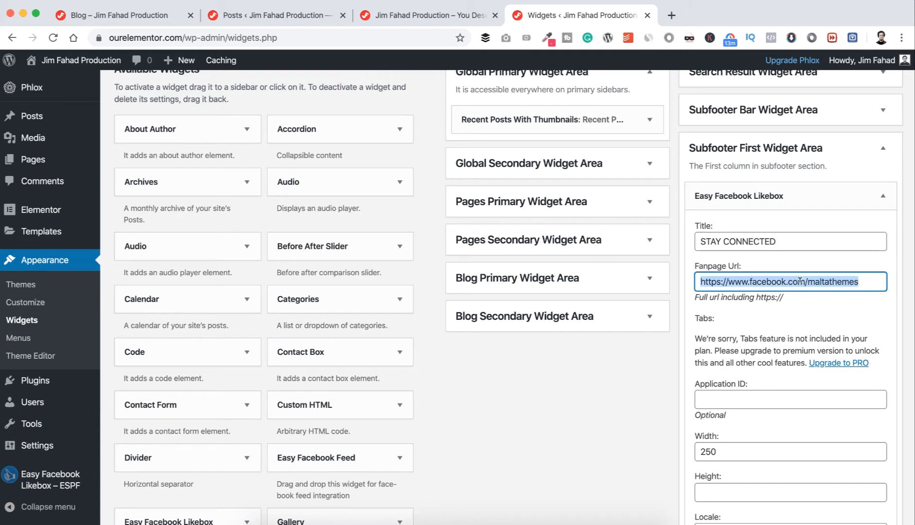
key(super+v)
click(762, 316)
- Save the Easy Facebook Likebox widget with its remaining options at their defaults and close its settings
scroll(762, 314, down, 5)
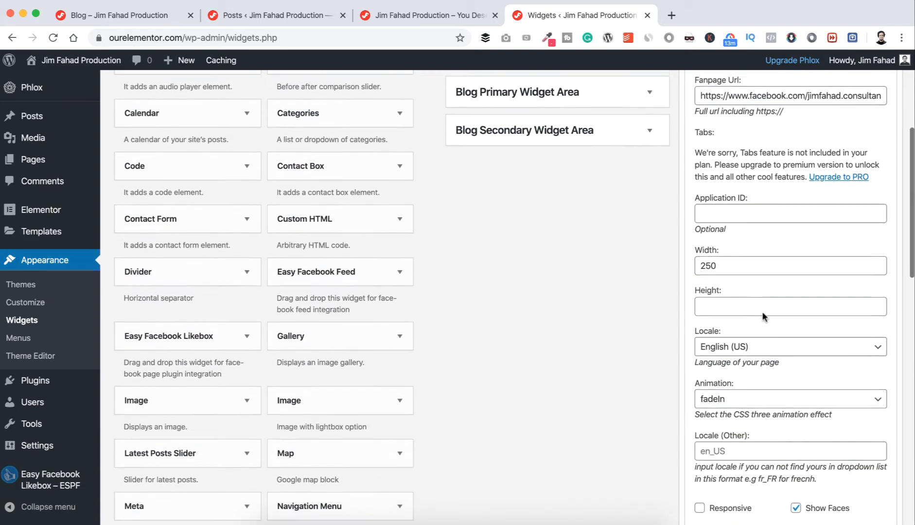
scroll(762, 314, down, 8)
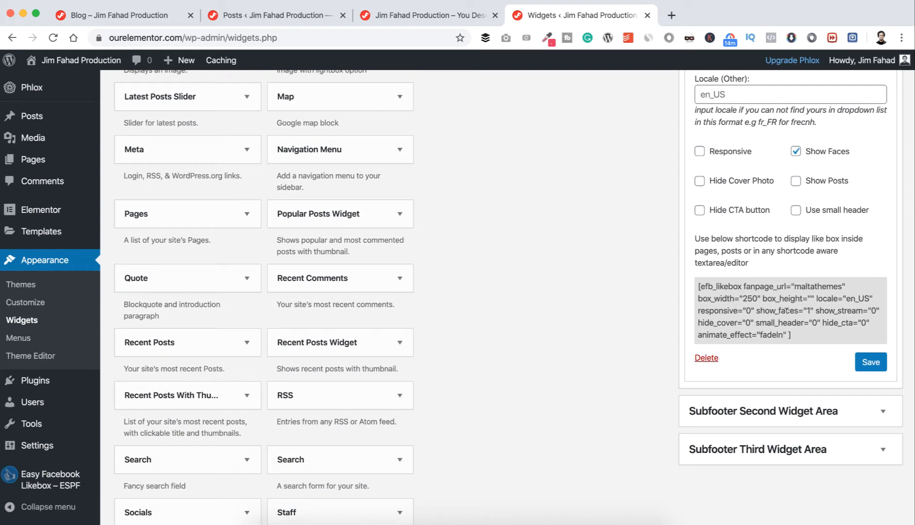
click(868, 362)
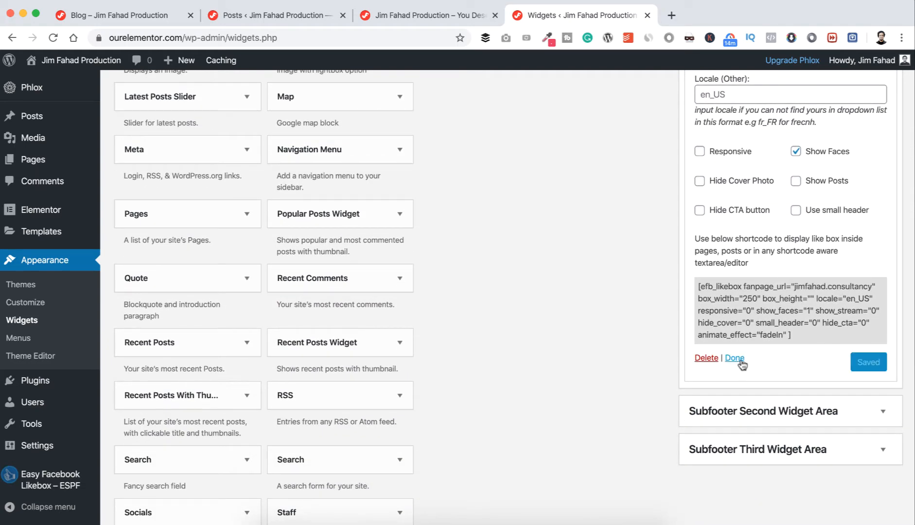
click(735, 358)
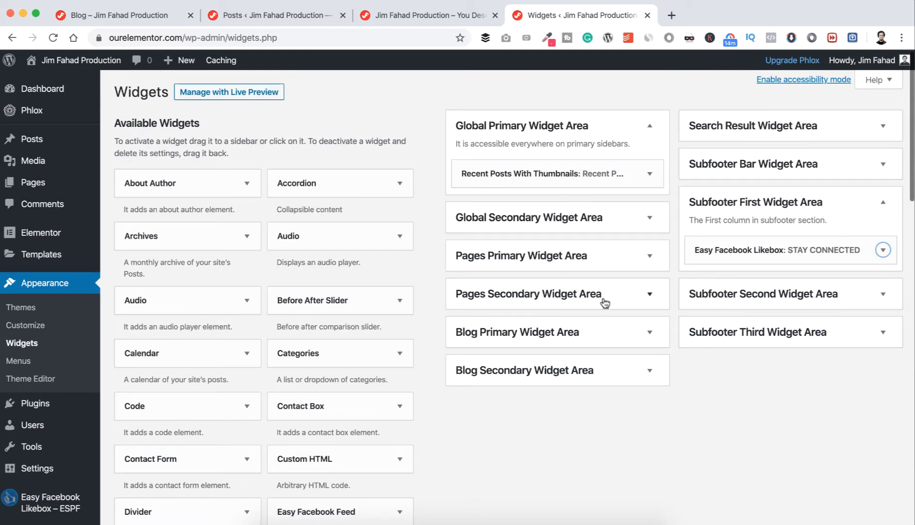
- Reload the homepage and check its footer for the Facebook like box
click(427, 18)
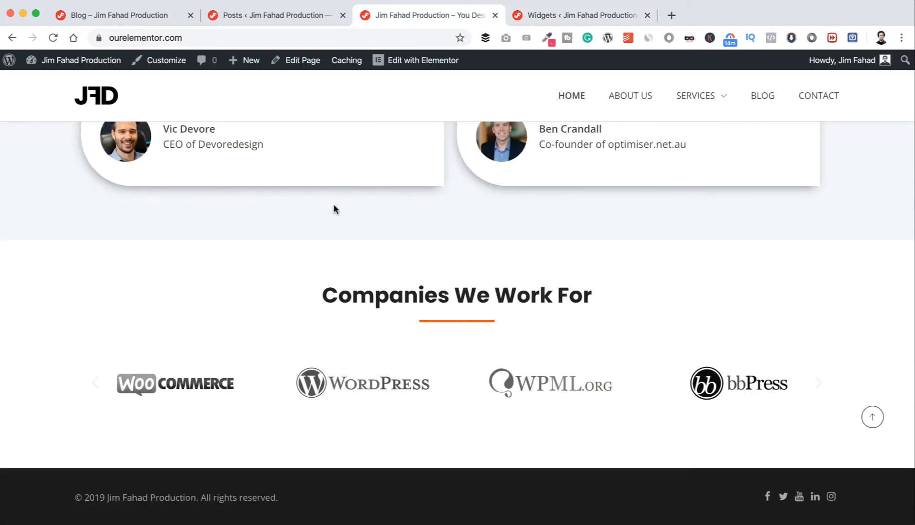
scroll(275, 253, up, 20)
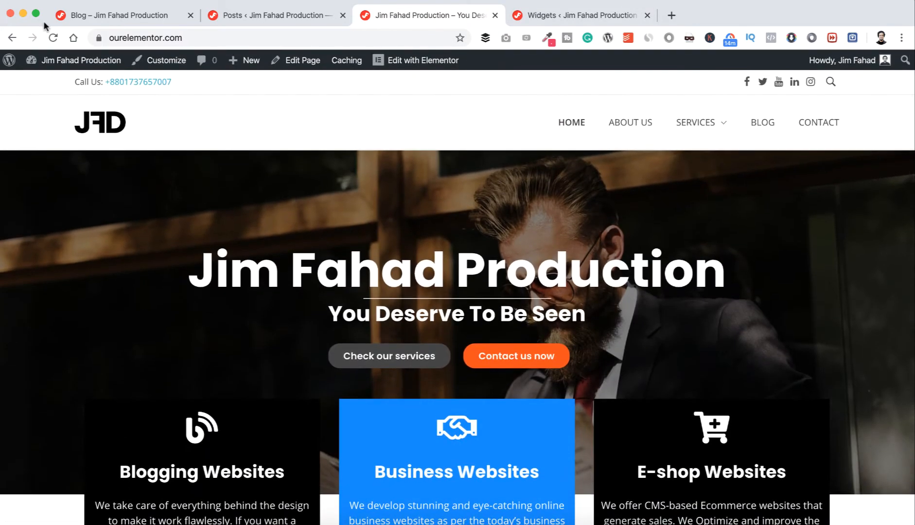
click(53, 38)
scroll(165, 243, down, 10)
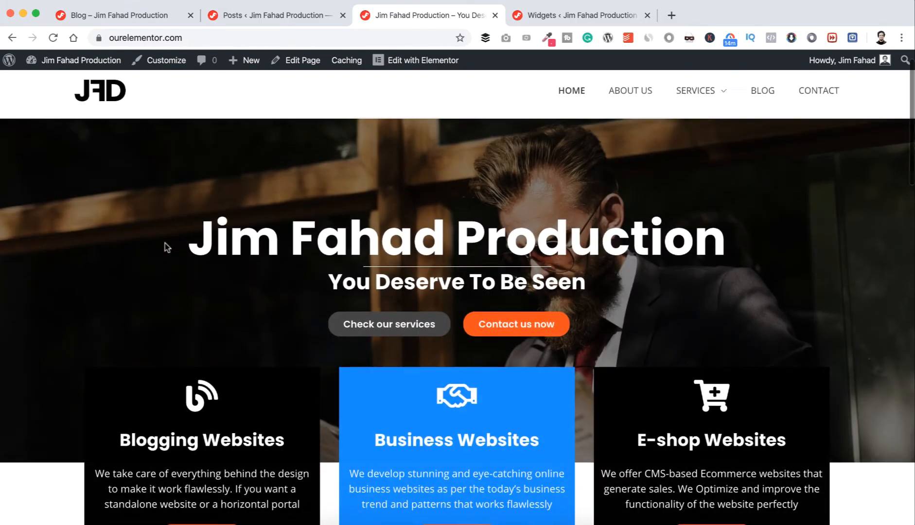
scroll(165, 244, down, 15)
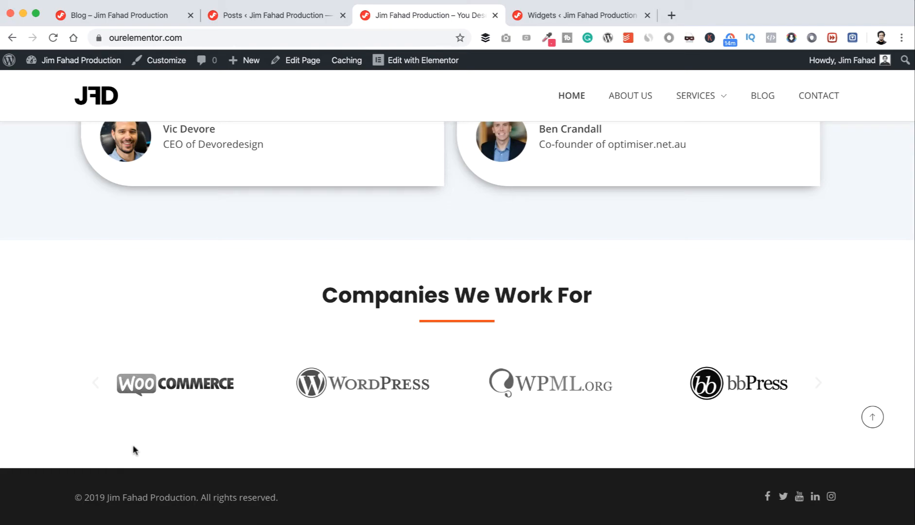
- Open the homepage in the site Customizer and check its footer in the preview
click(166, 61)
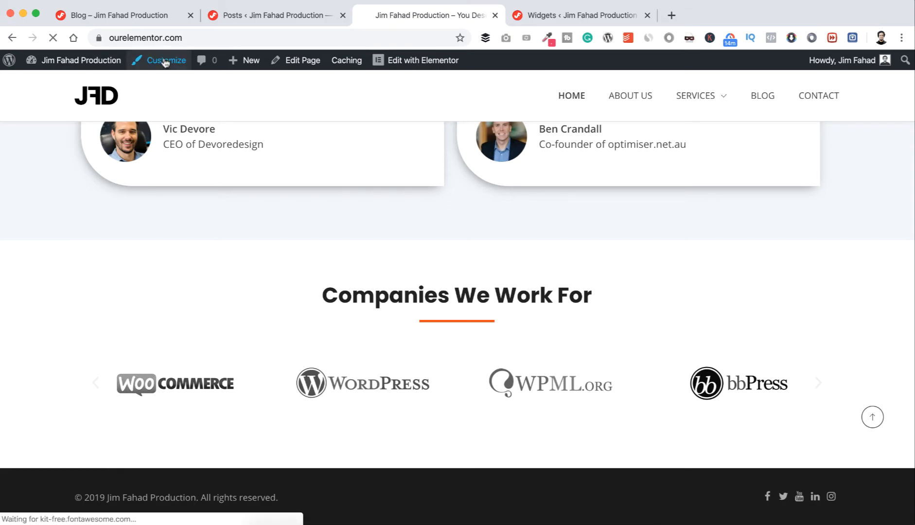
scroll(331, 384, down, 15)
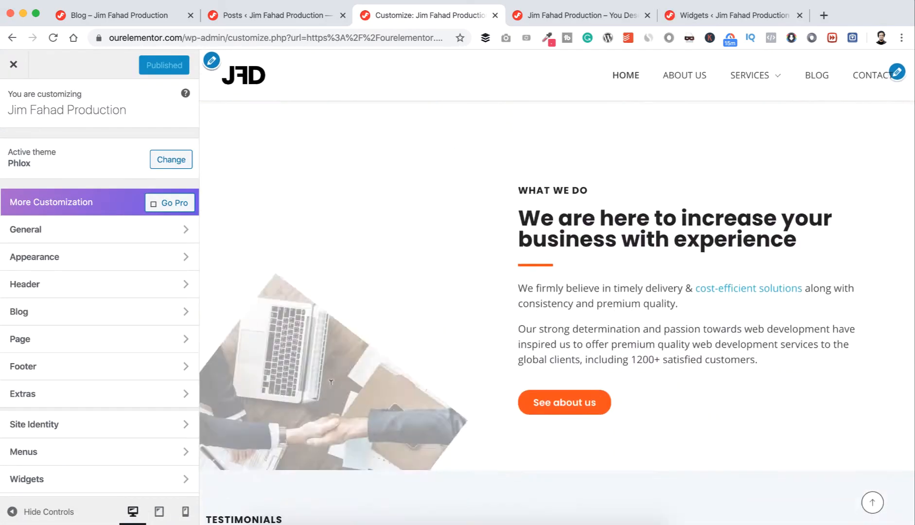
scroll(330, 389, down, 3)
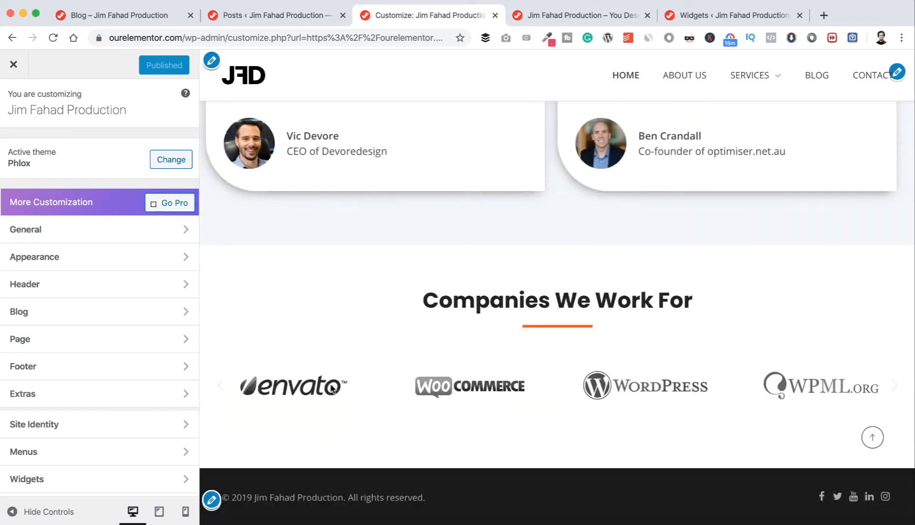
- In the Customizer's footer options, enable the subfooter display on all pages and publish the change
click(88, 369)
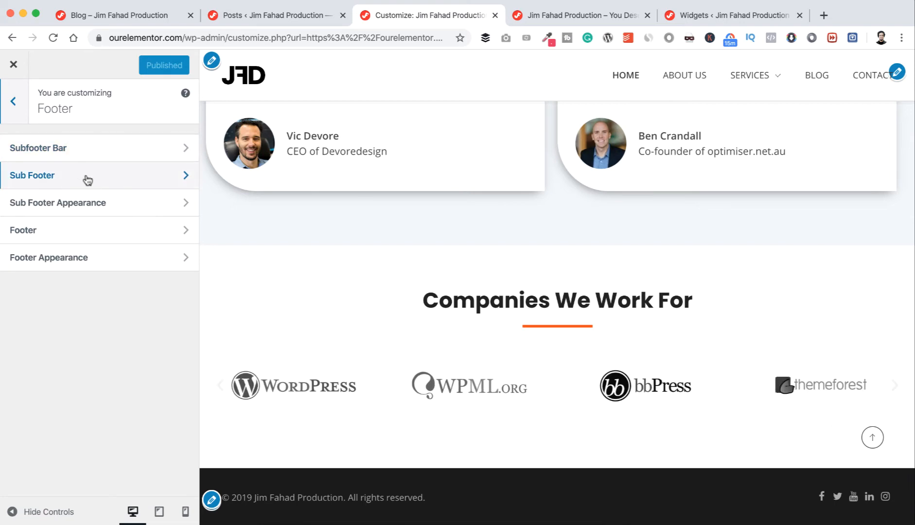
click(82, 205)
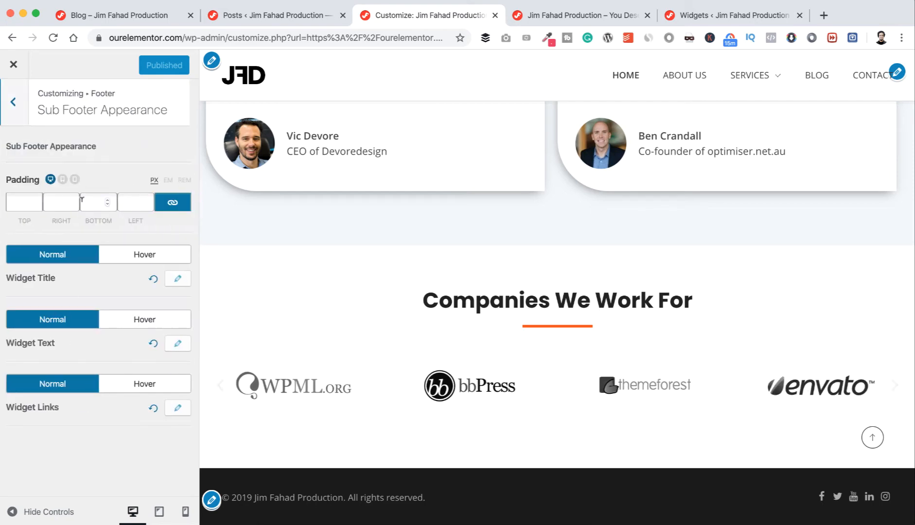
click(14, 102)
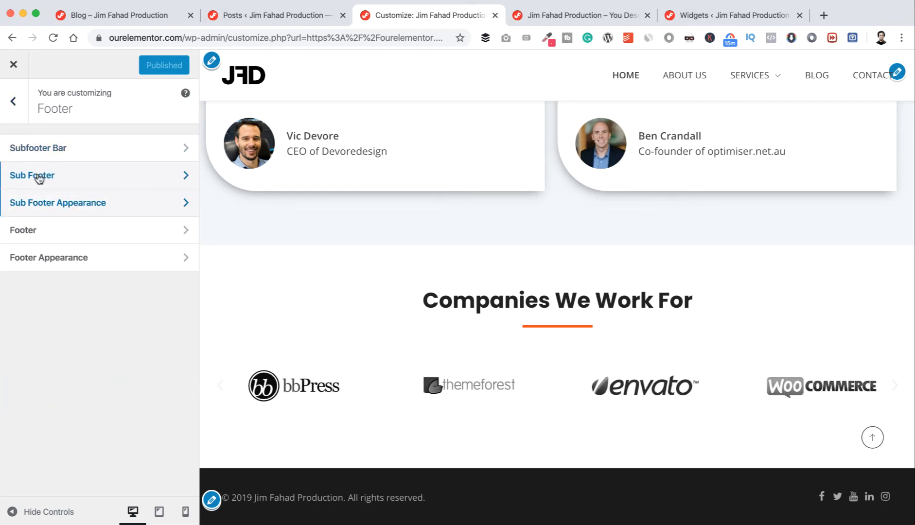
click(63, 181)
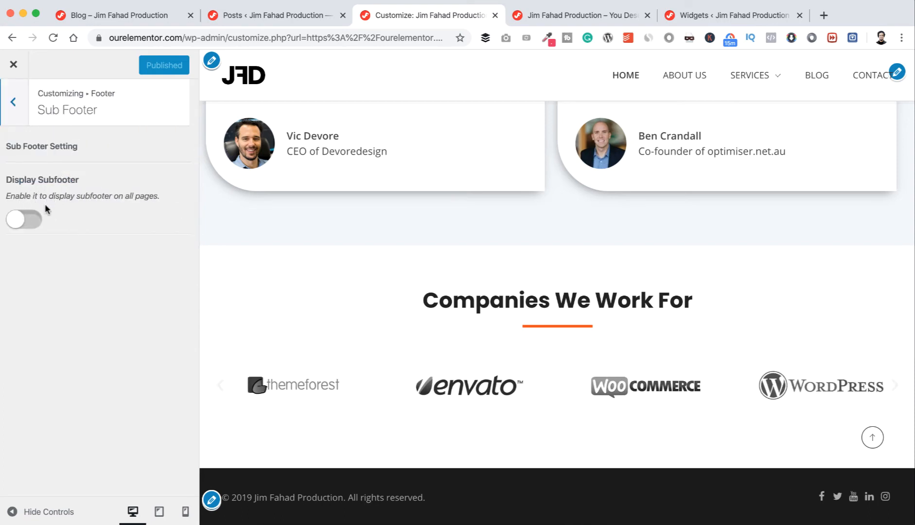
click(29, 220)
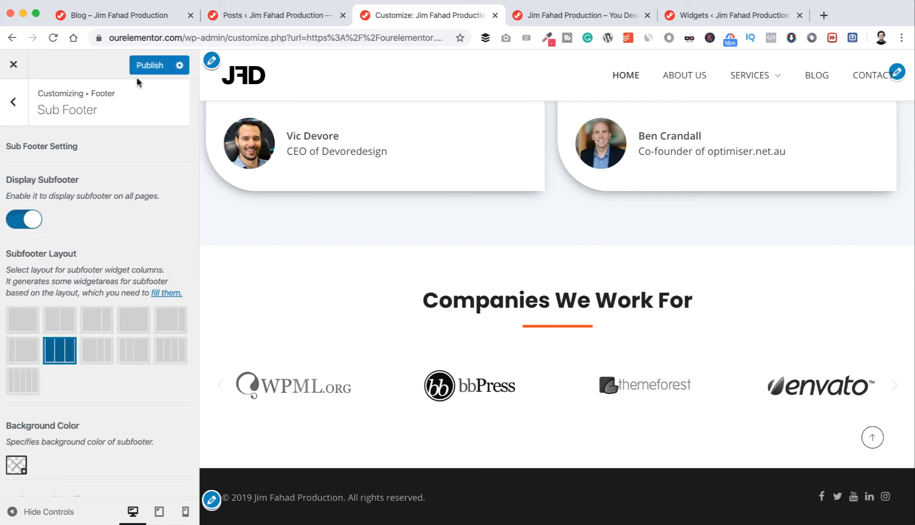
click(151, 67)
- In the Customizer, search the available widgets for "facebook" and add Easy Facebook Likebox to the Subfooter Bar Widget Area
click(14, 102)
click(18, 105)
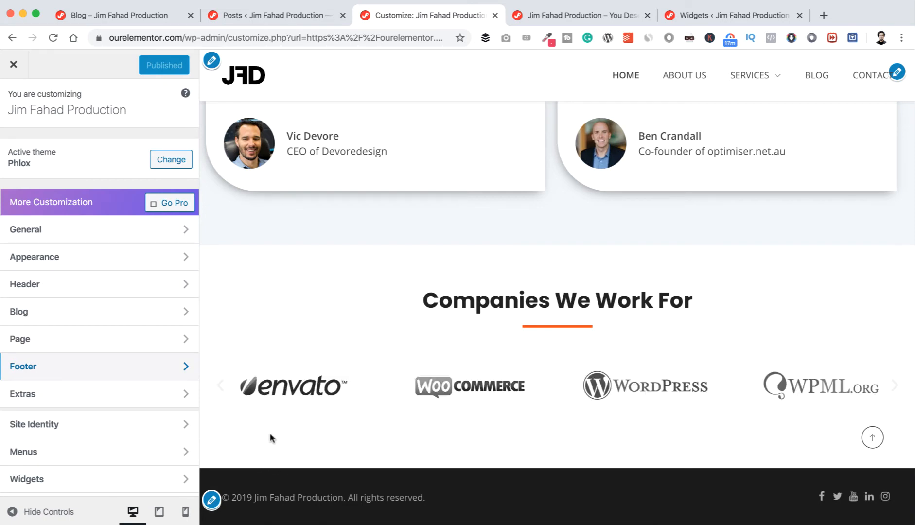
scroll(139, 372, down, 3)
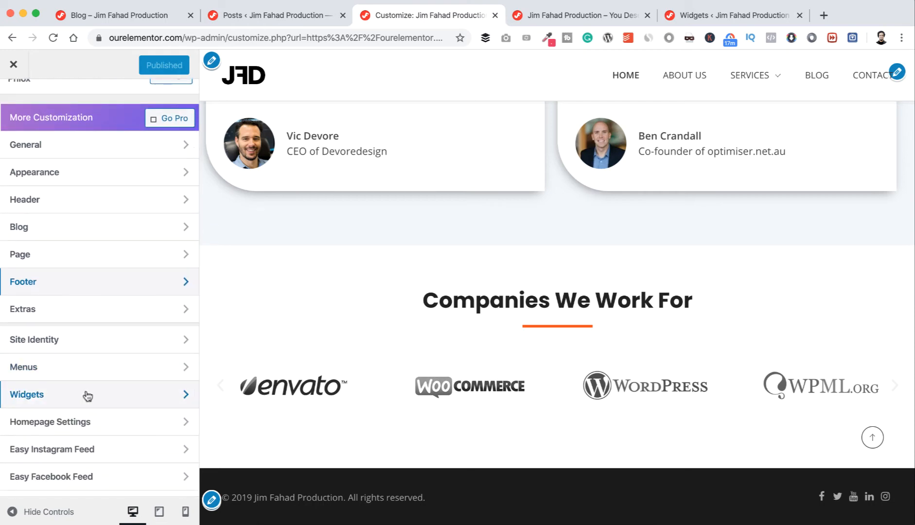
click(87, 395)
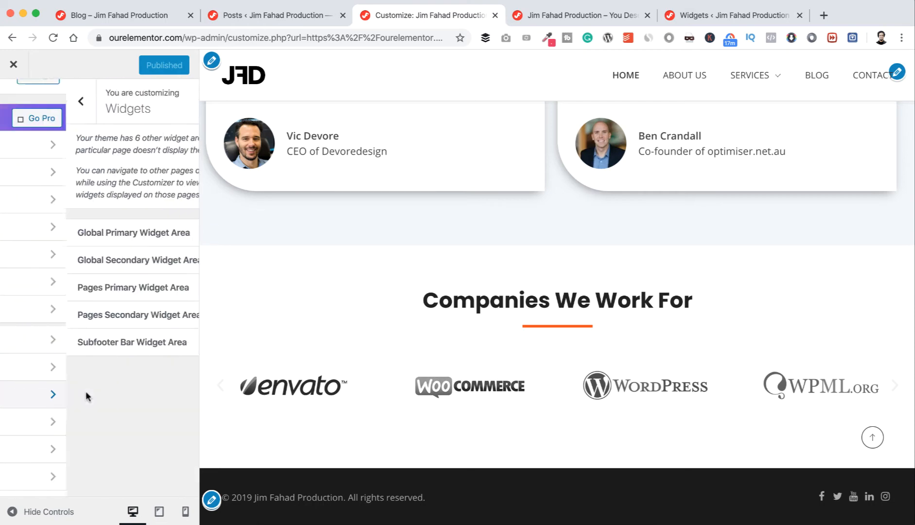
click(81, 343)
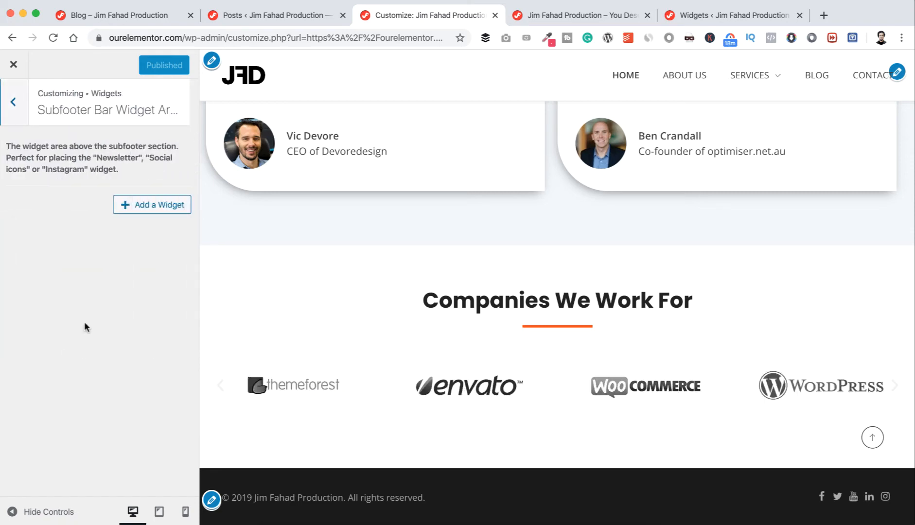
click(131, 206)
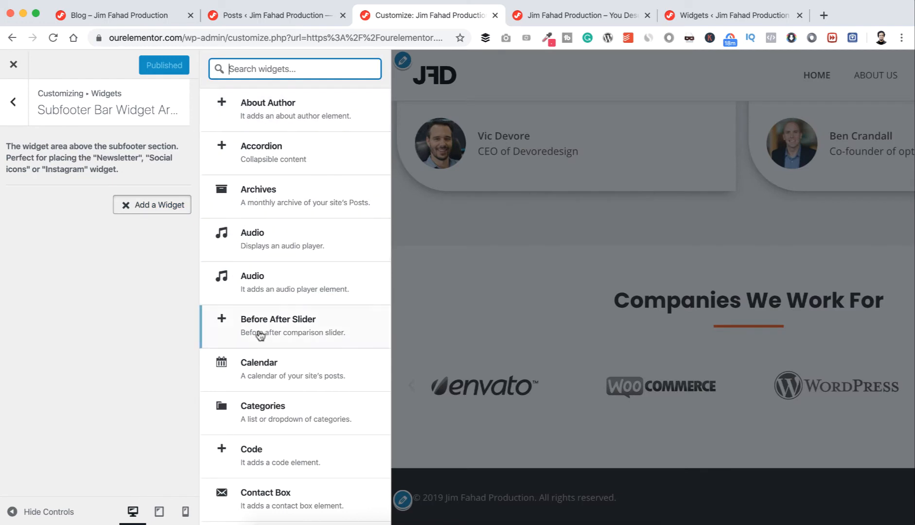
scroll(262, 331, down, 2)
scroll(261, 330, down, 5)
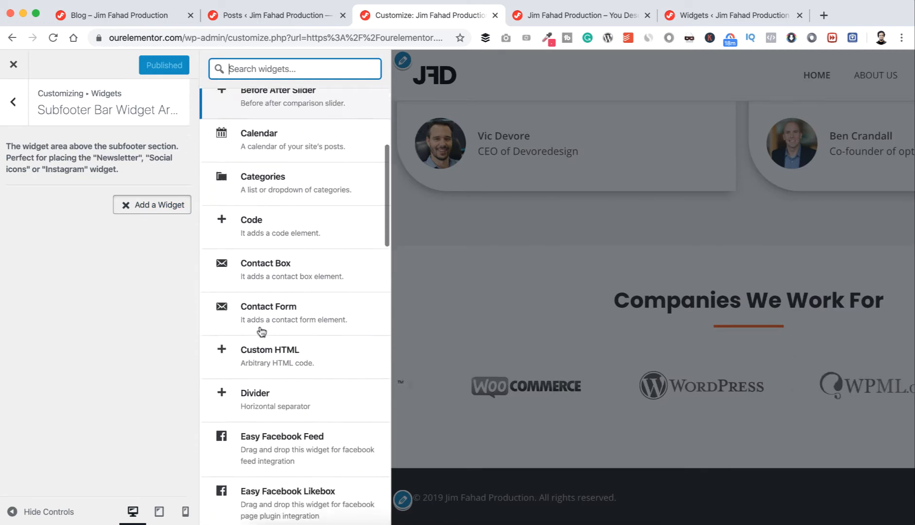
text(facebook)
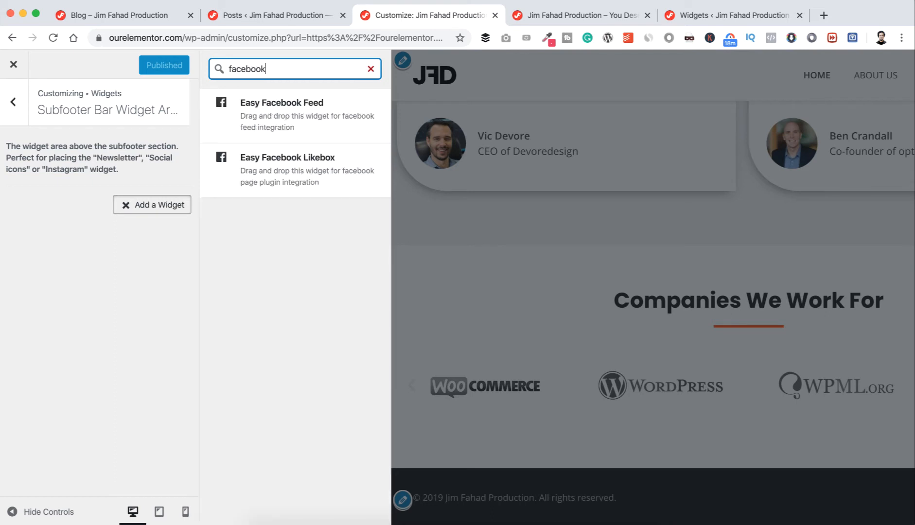
click(287, 163)
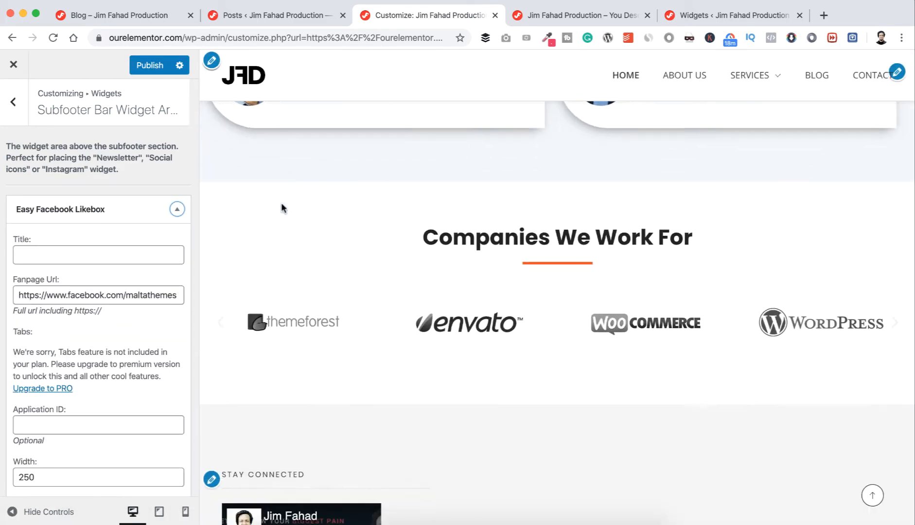
- Compare the footer preview with the widgets management page and publish the added subfooter bar like box with its default settings
scroll(282, 204, down, 4)
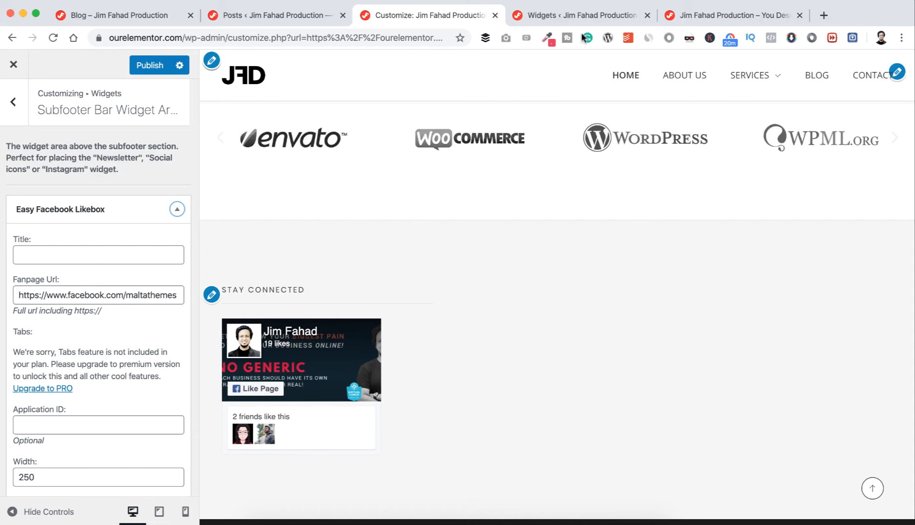
click(579, 13)
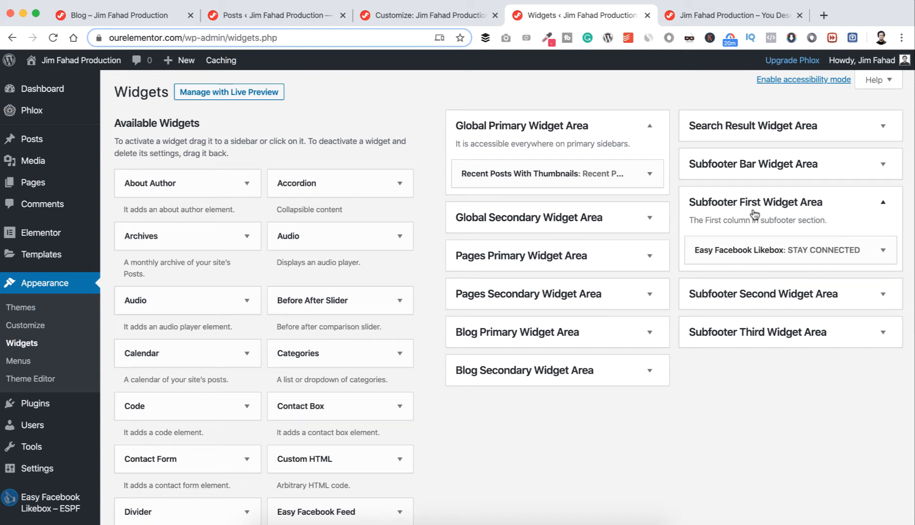
click(435, 15)
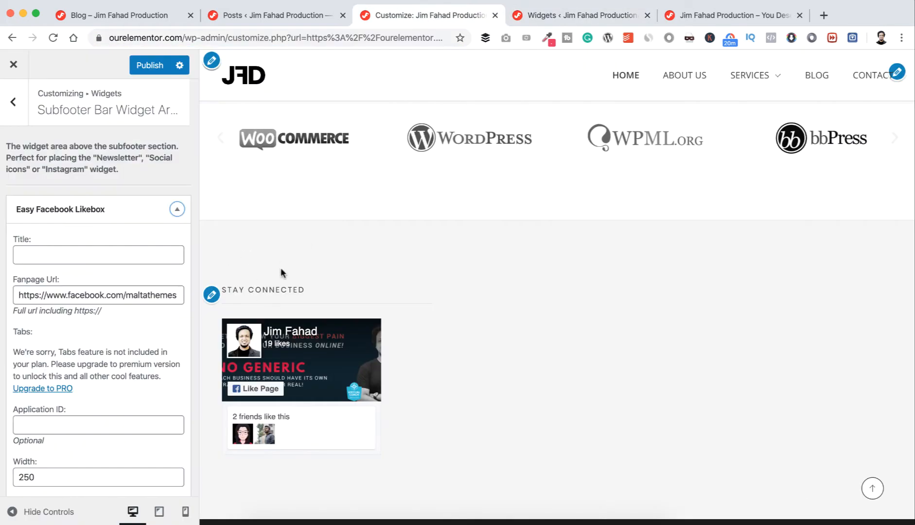
scroll(114, 194, down, 5)
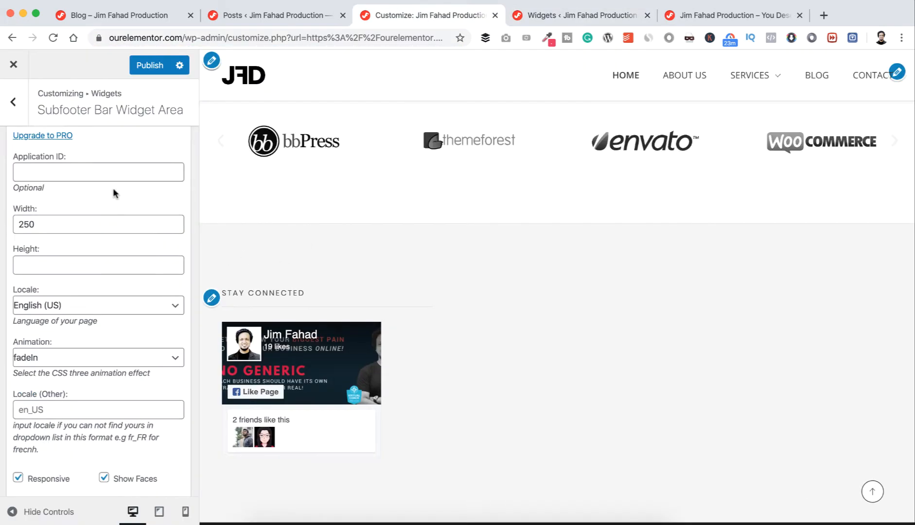
click(148, 64)
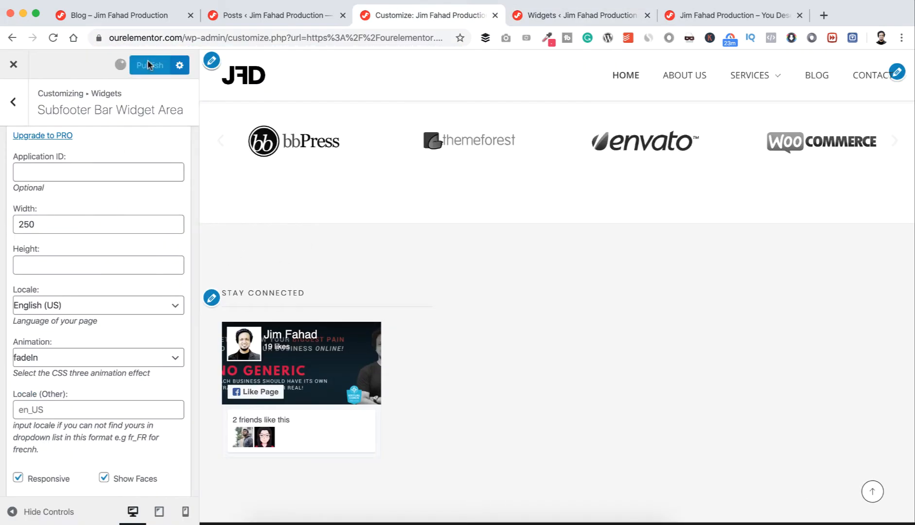
- In the Sub Footer settings, try the four equal columns layout and switch back to three equal columns
click(18, 105)
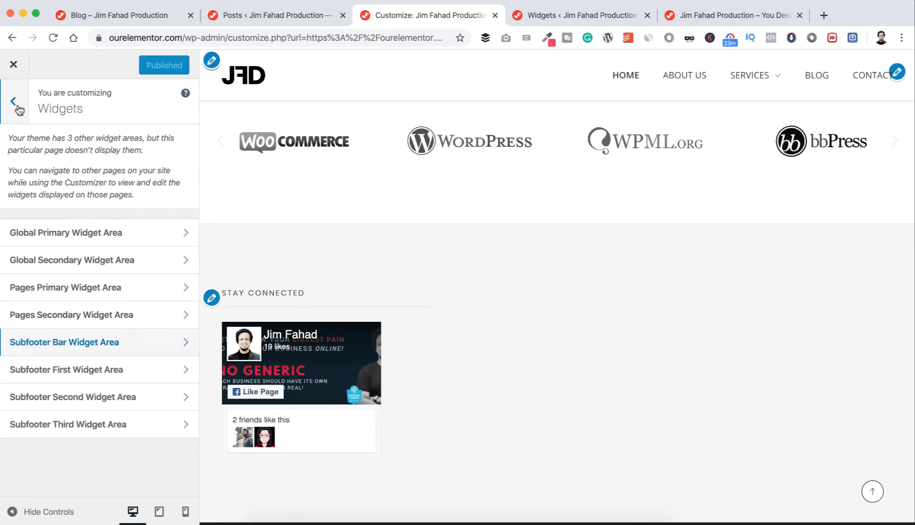
click(18, 109)
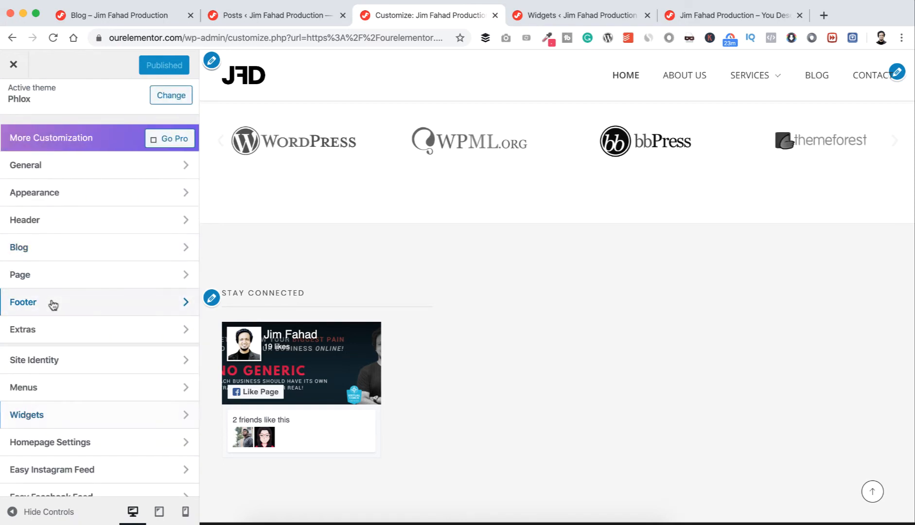
click(53, 304)
click(62, 183)
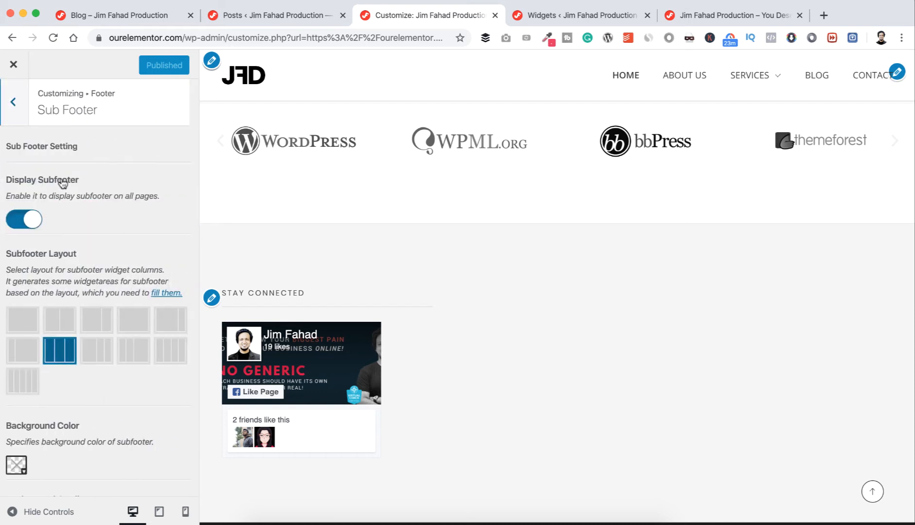
scroll(76, 273, down, 2)
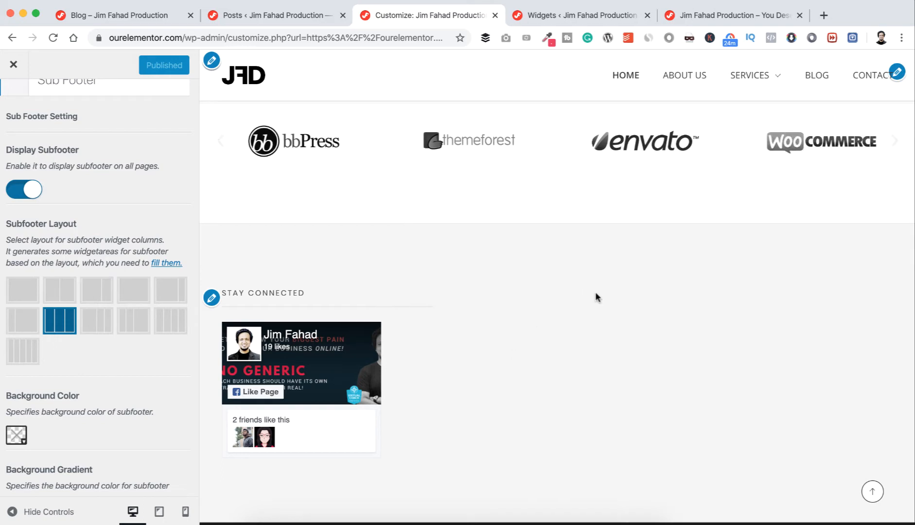
click(171, 324)
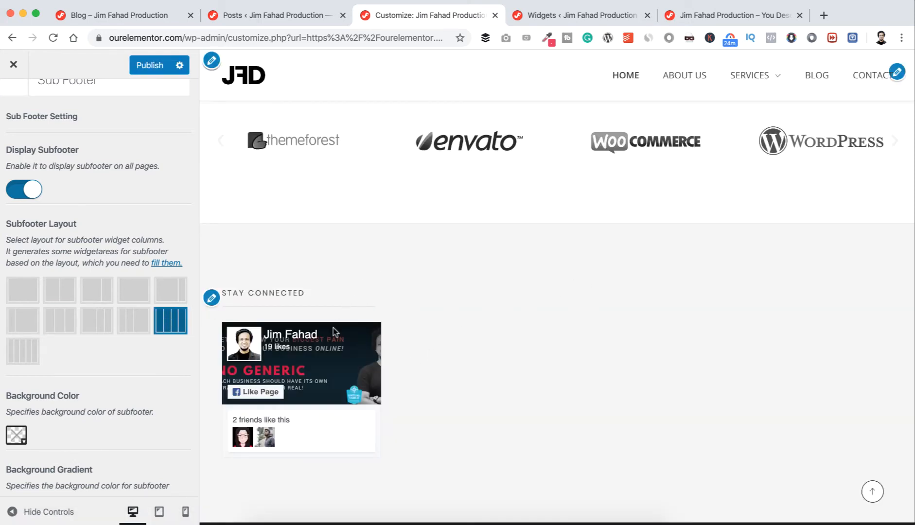
click(62, 324)
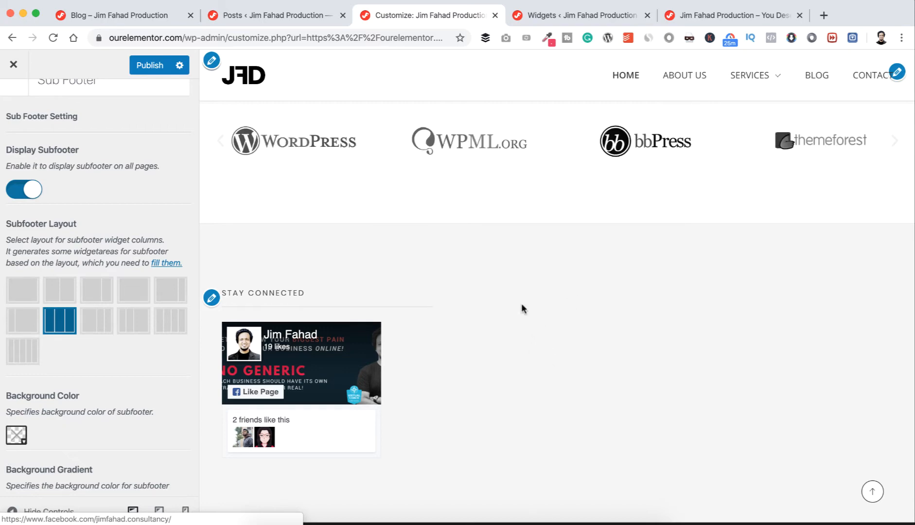
- From the widgets management page, go to adding new plugins and search for "instagram feed widget wpzoom"
click(568, 17)
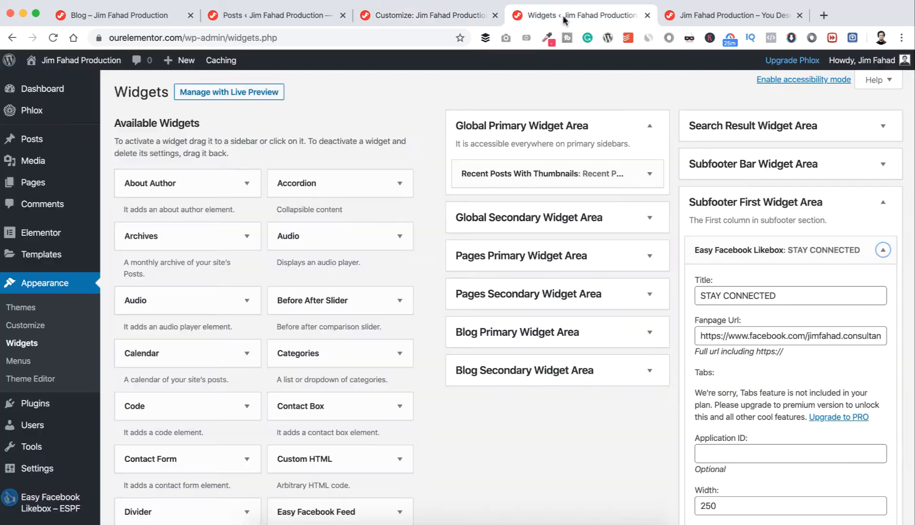
mouse_move(28, 411)
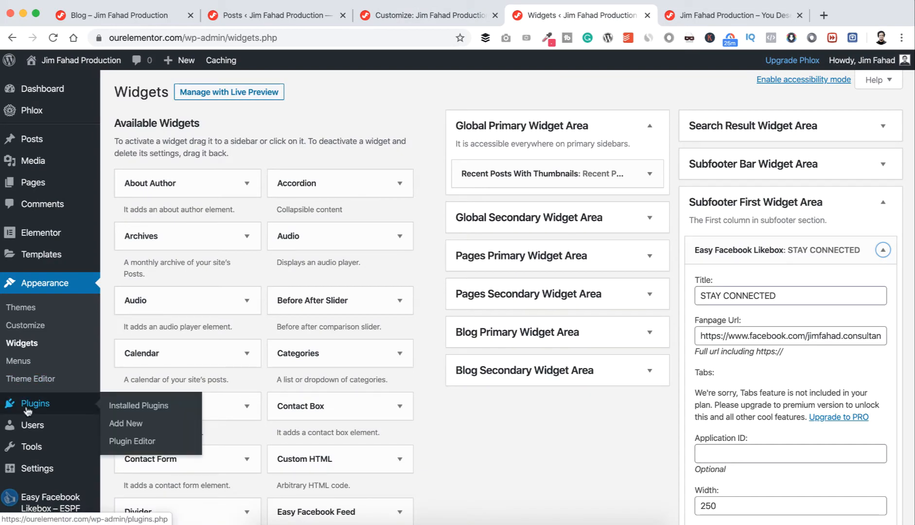
click(126, 425)
click(724, 128)
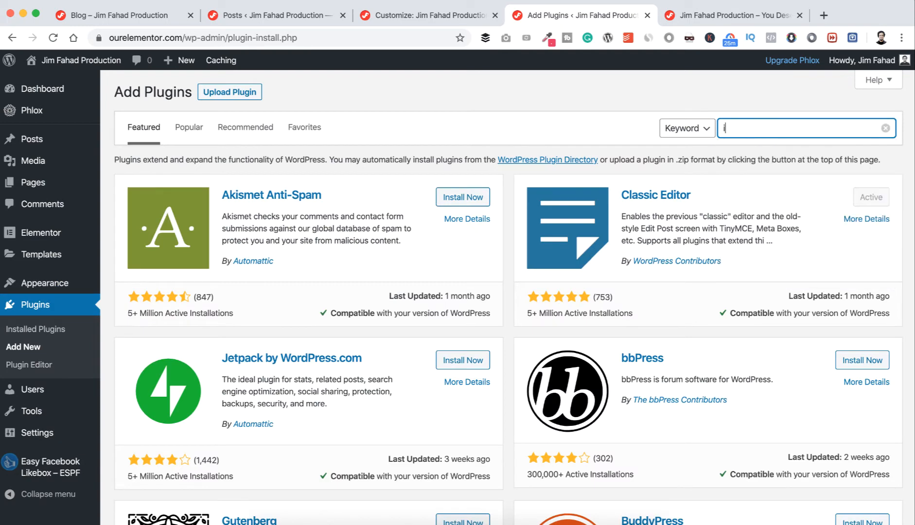
text(instagram feed wid)
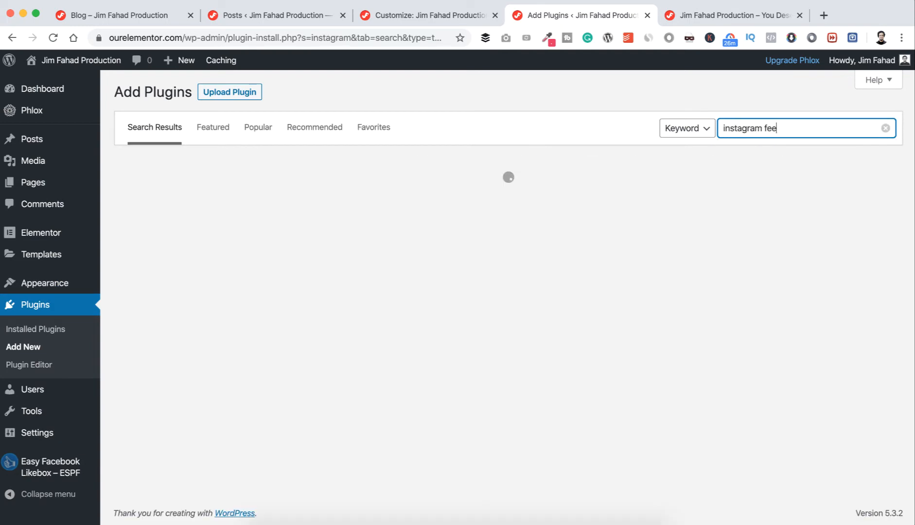
text(get wpzoom)
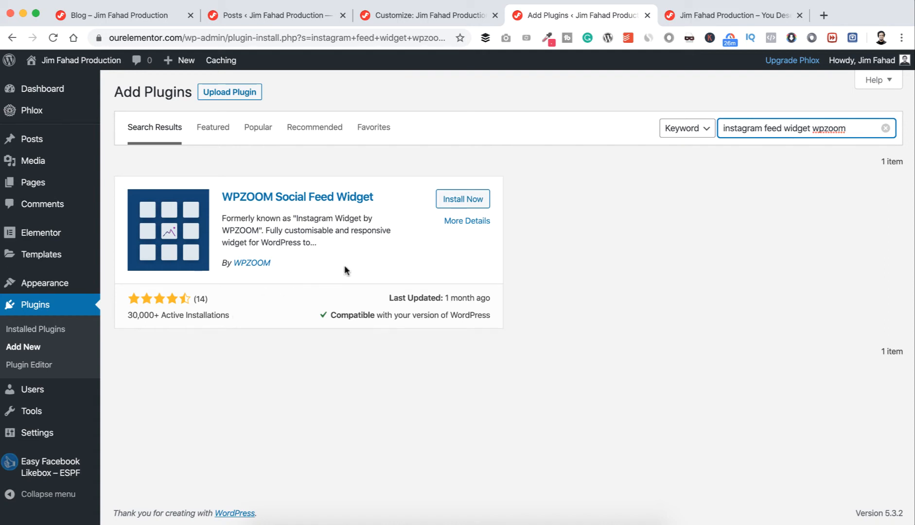
- Install and activate the WPZOOM Social Feed Widget plugin and open its settings
click(467, 201)
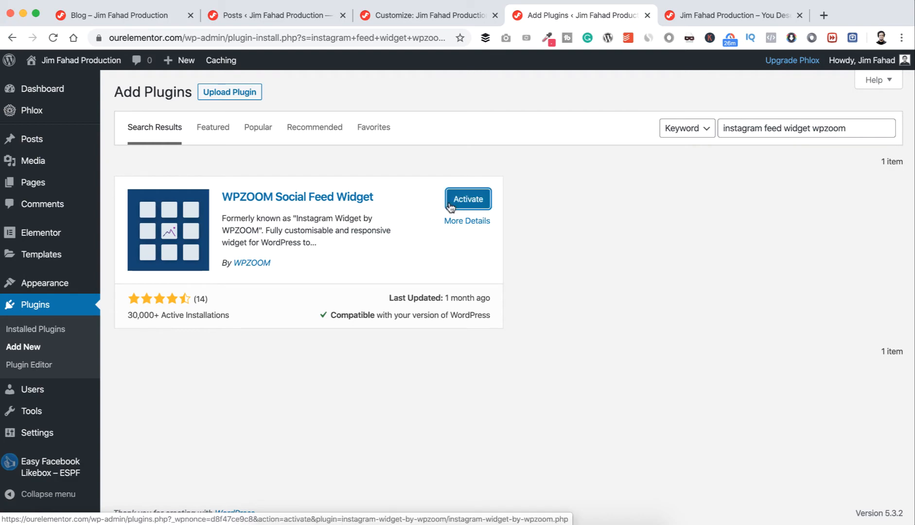
click(467, 205)
scroll(392, 252, down, 3)
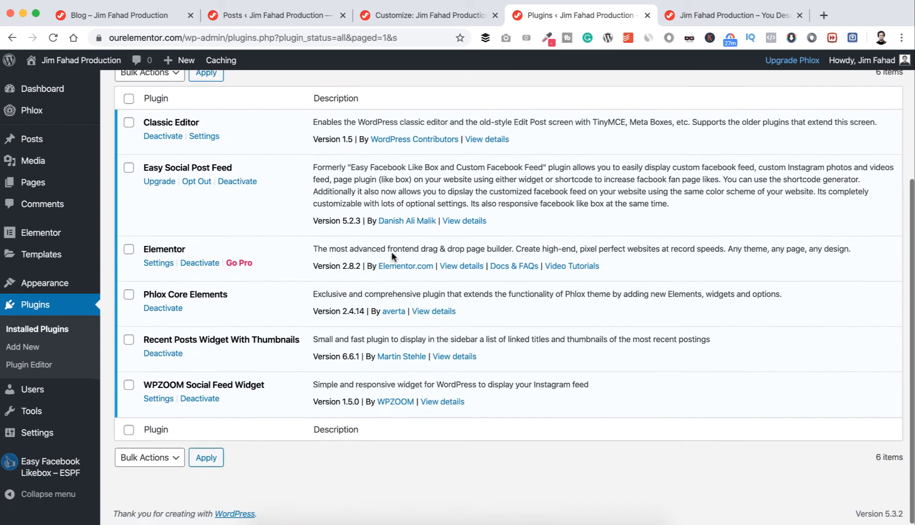
click(155, 399)
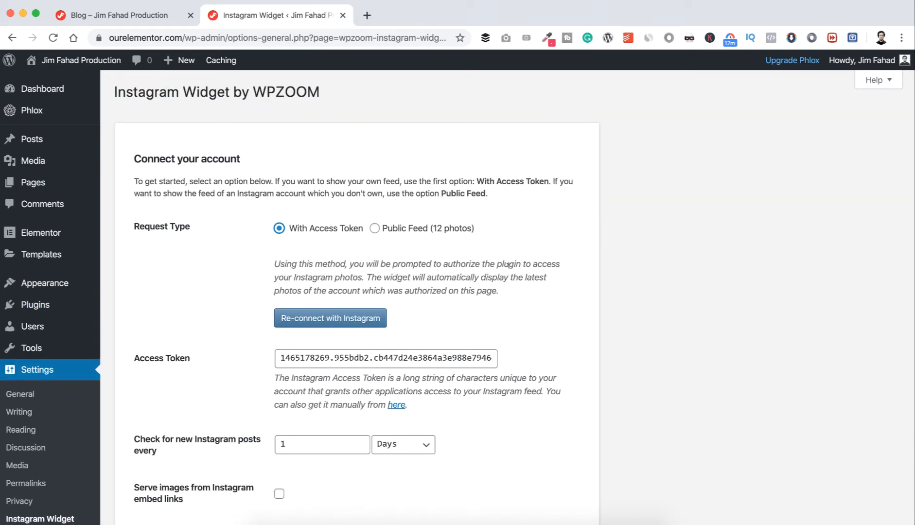
- Open the Instagram re-connection link in a new tab and continue with the account already logged in
scroll(509, 264, down, 2)
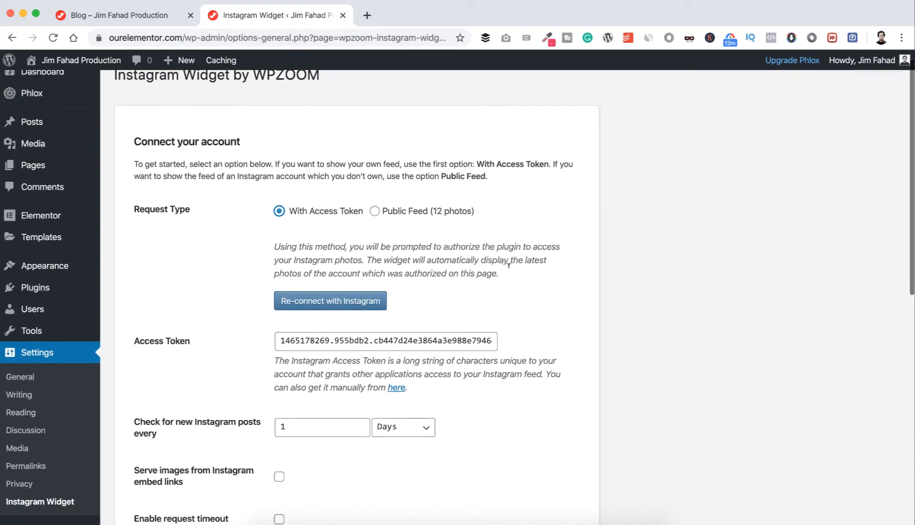
scroll(508, 266, down, 1)
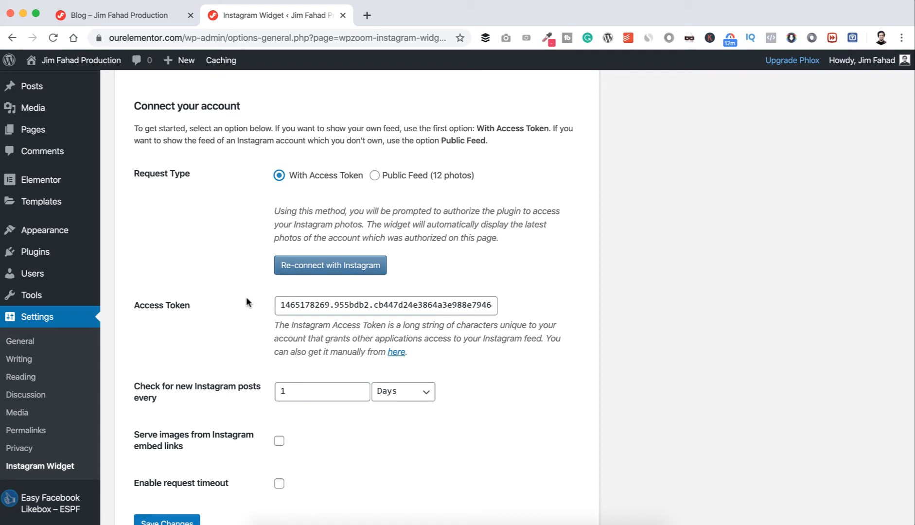
right_click(320, 268)
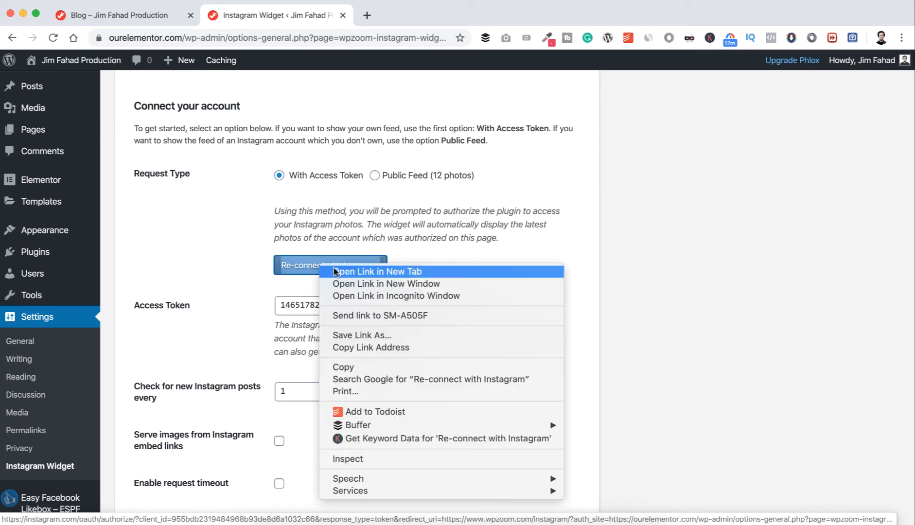
click(370, 271)
key(ctrl+Tab)
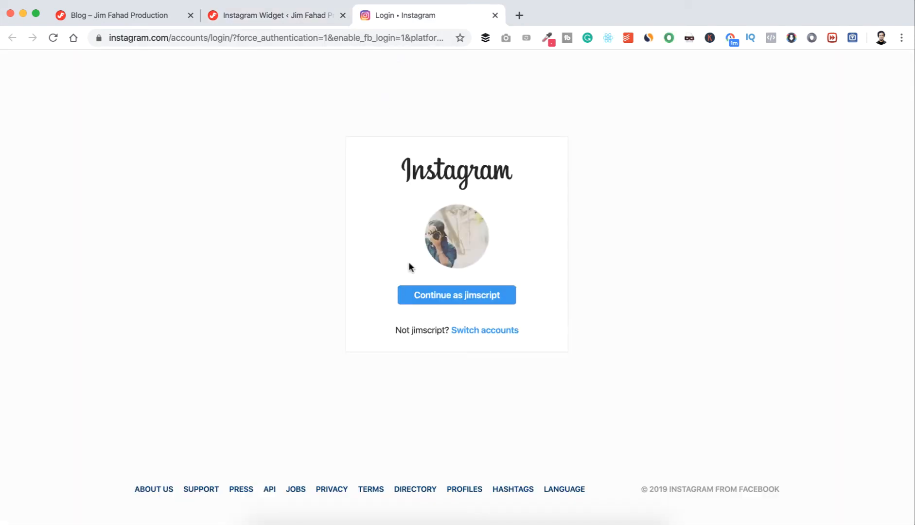
click(452, 297)
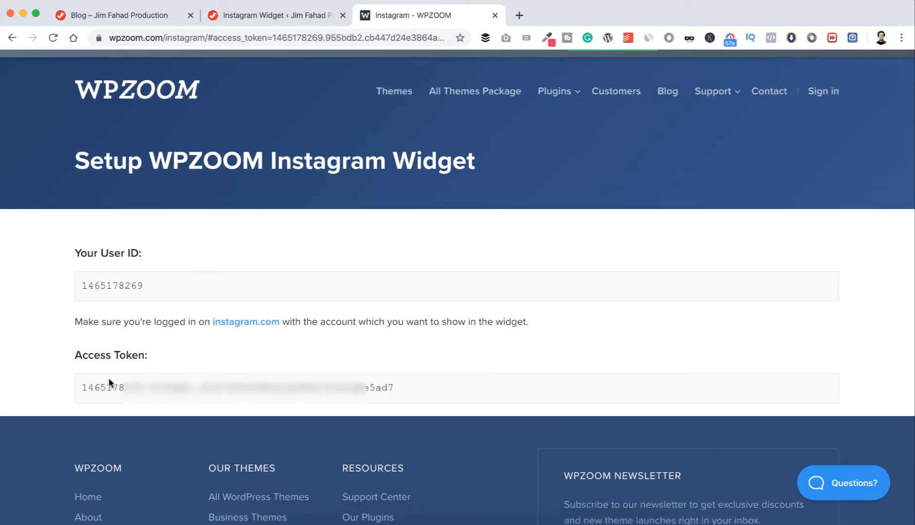
- Copy the generated access token into the plugin's Access Token field and save the Instagram widget settings
drag(81, 384, 378, 379)
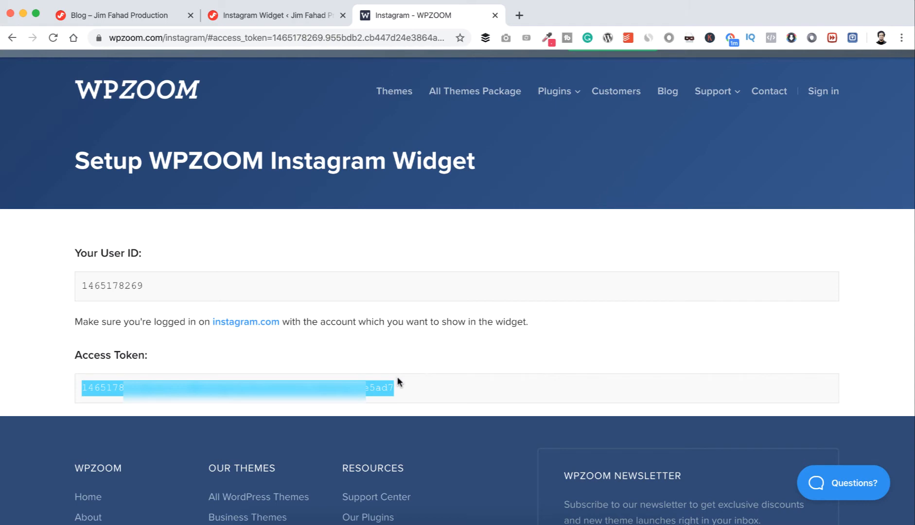
click(275, 16)
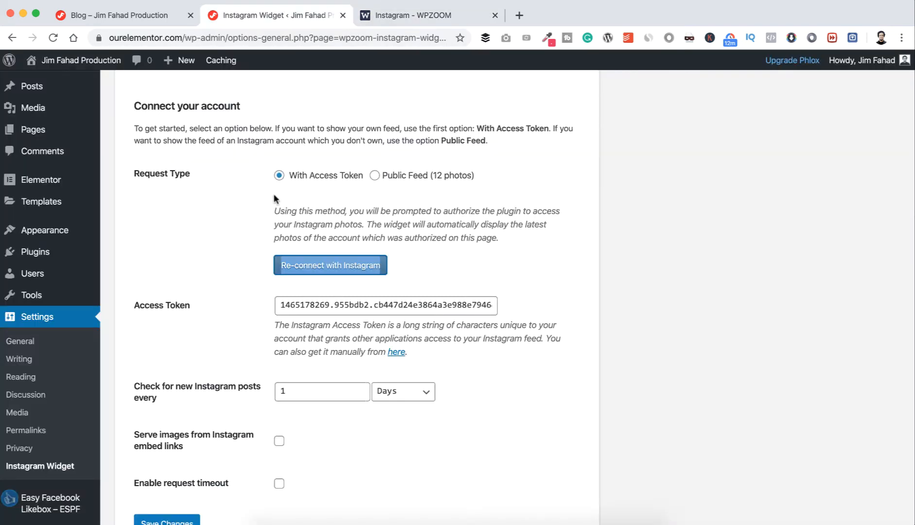
scroll(253, 281, down, 1)
triple_click(287, 278)
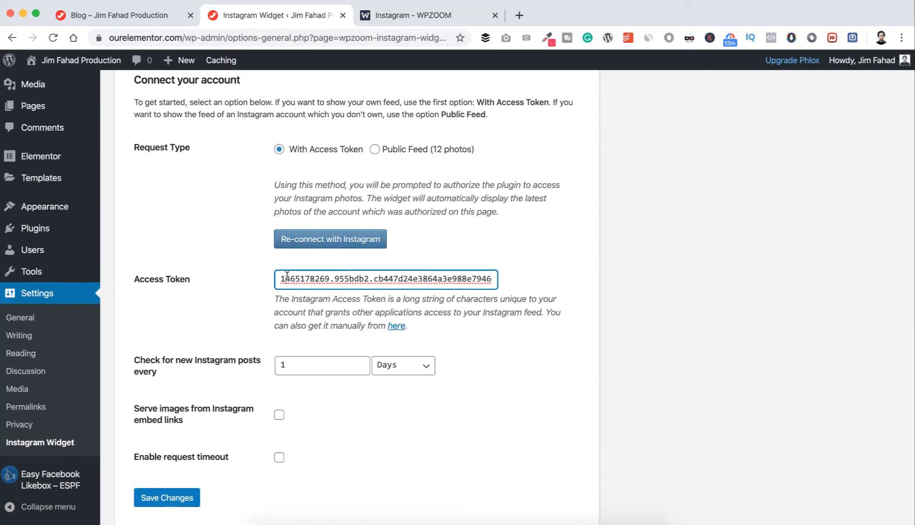
key(super+v)
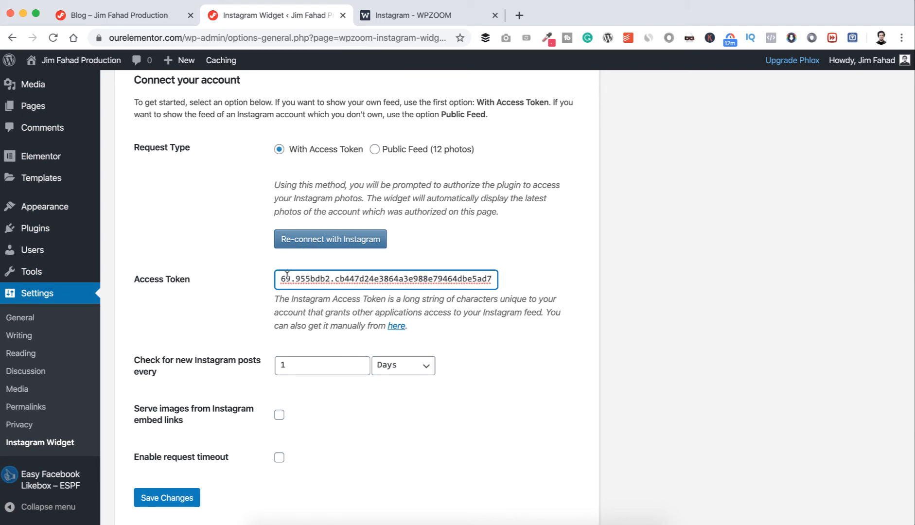
click(246, 304)
scroll(246, 304, down, 1)
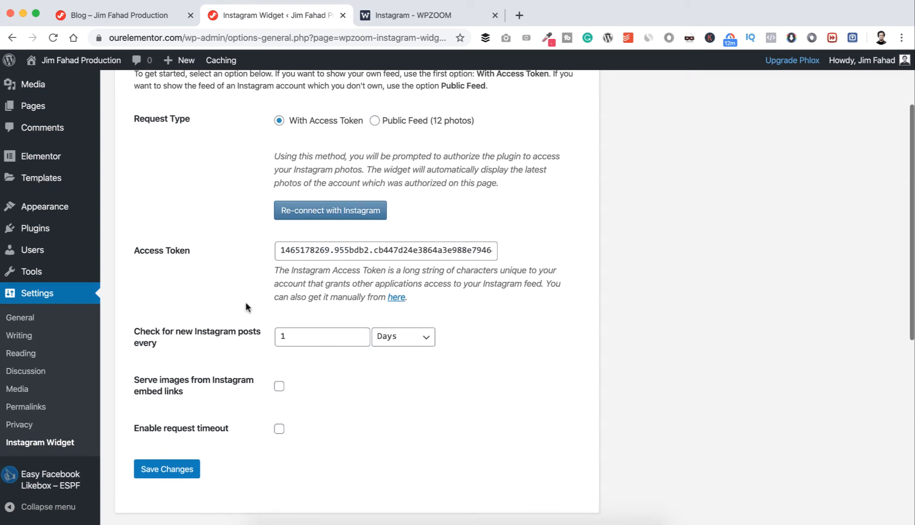
click(179, 468)
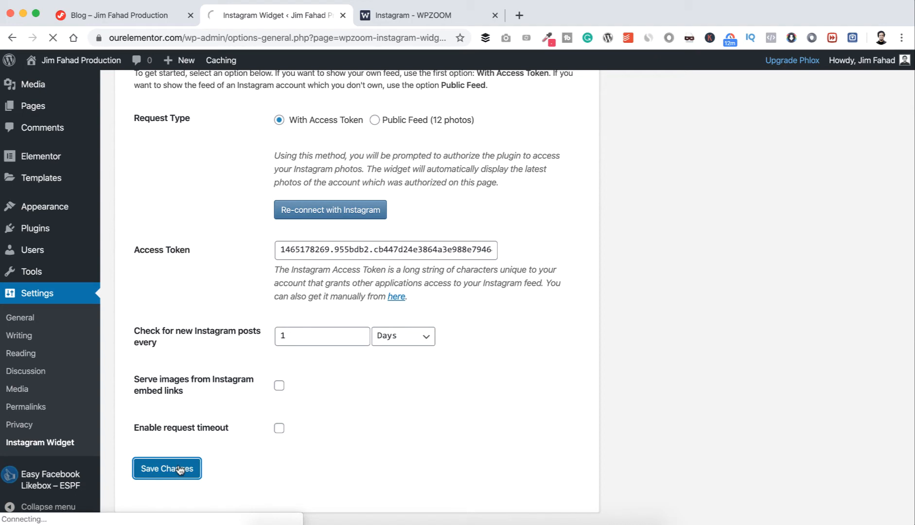
click(495, 16)
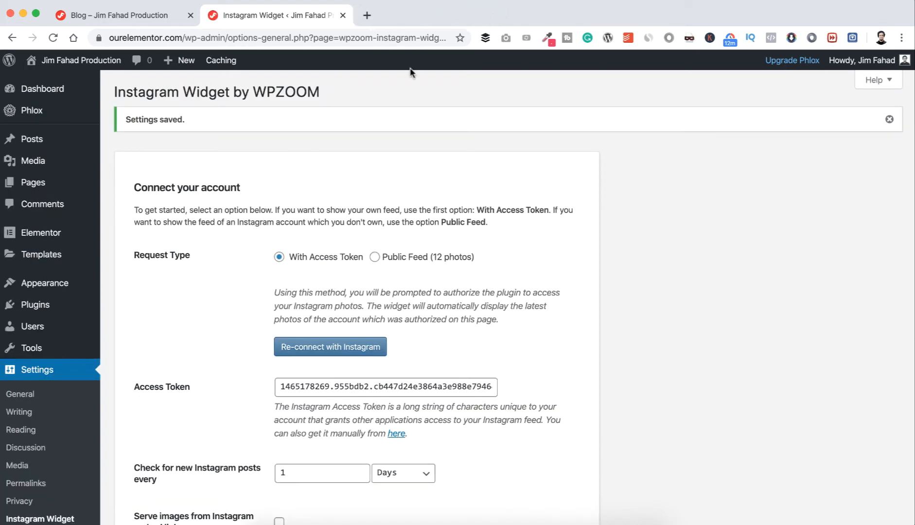
- Open the live site in a new tab and check the footer area on the home page
mouse_move(78, 61)
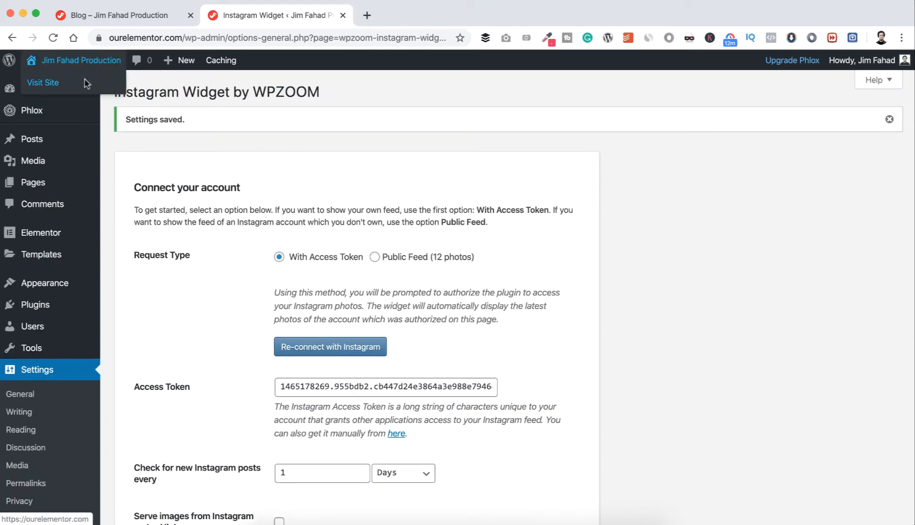
right_click(85, 79)
click(106, 86)
click(392, 15)
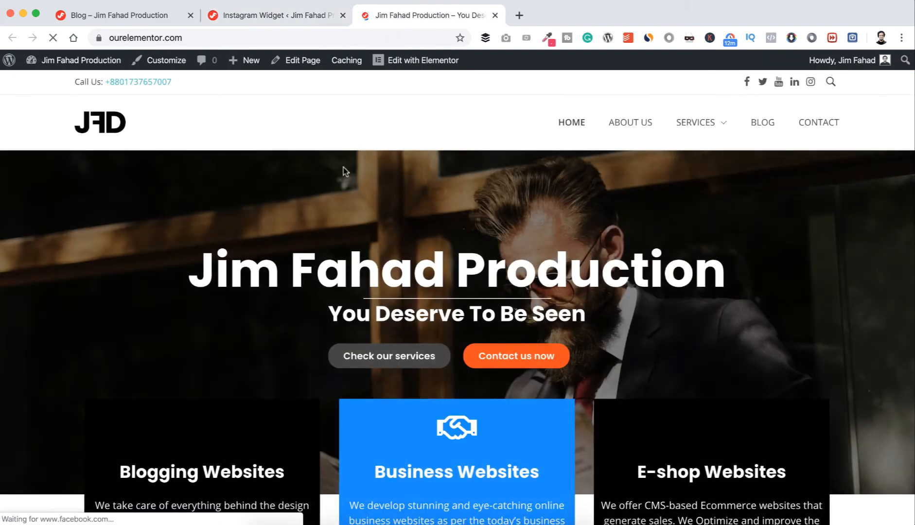
scroll(341, 180, down, 7)
scroll(341, 182, down, 15)
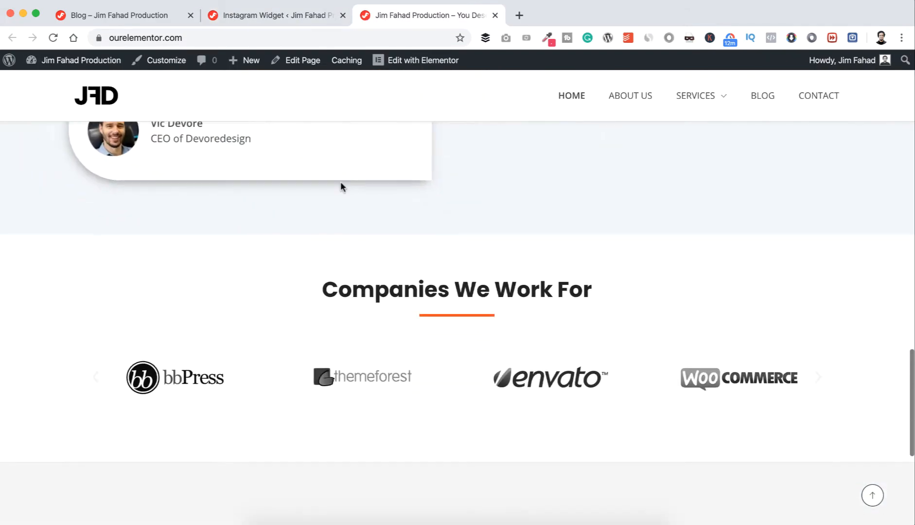
scroll(340, 181, down, 3)
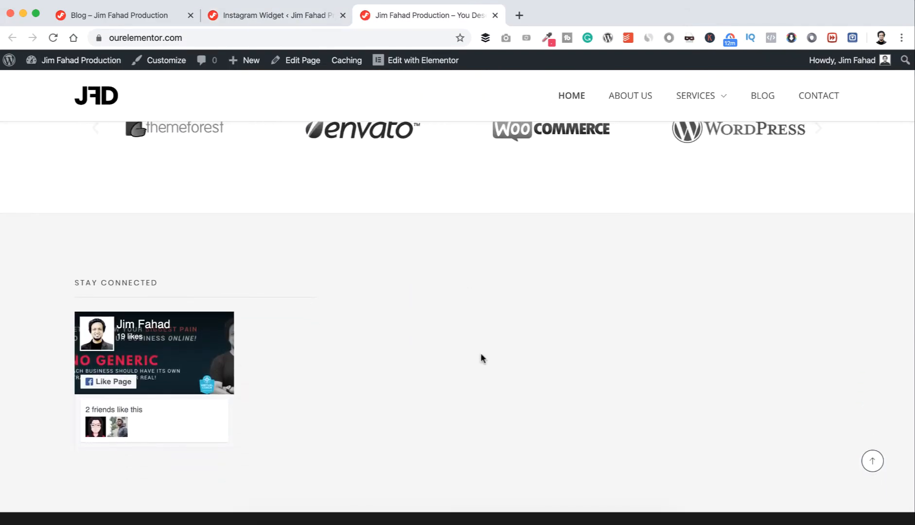
- Customize the home page and go to the Subfooter Second Widget Area settings
click(165, 64)
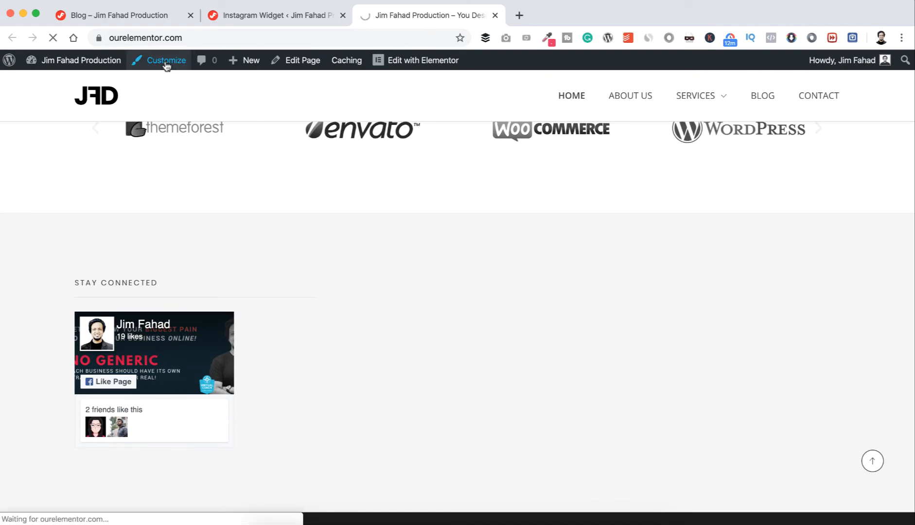
scroll(345, 311, down, 10)
scroll(345, 311, down, 10)
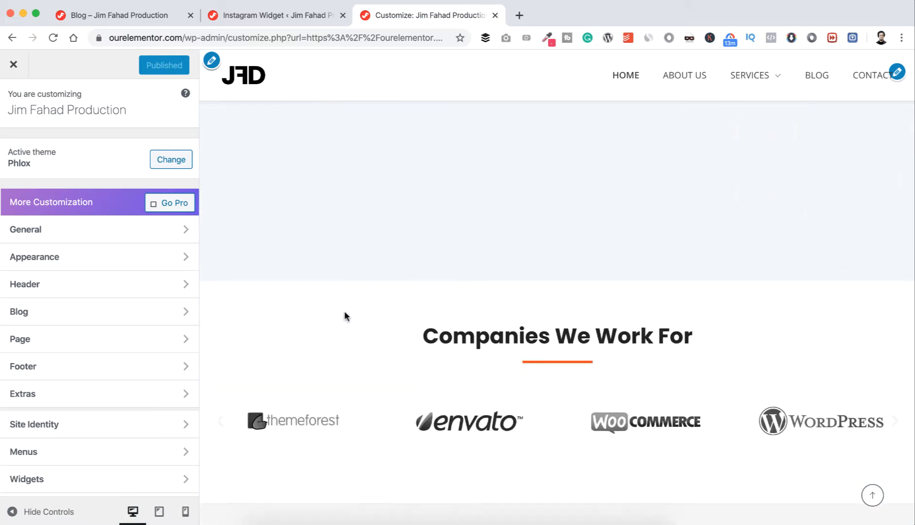
scroll(146, 341, down, 2)
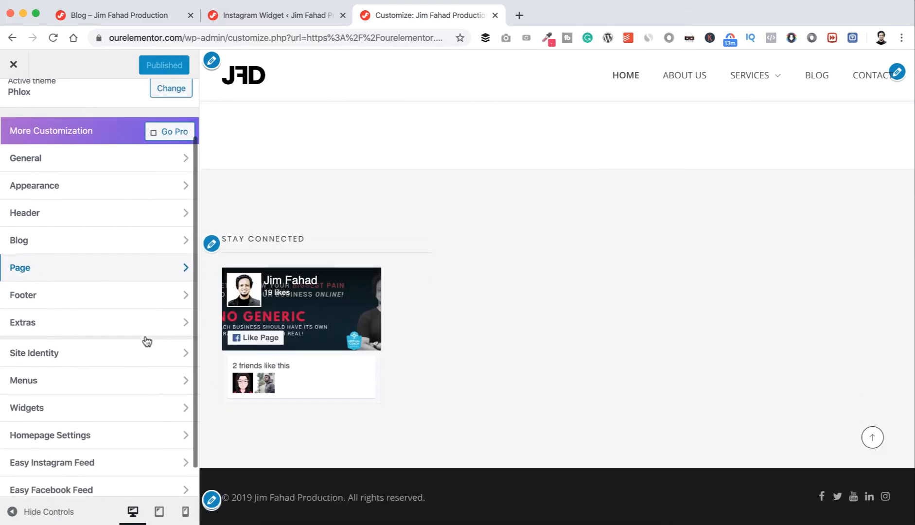
click(112, 403)
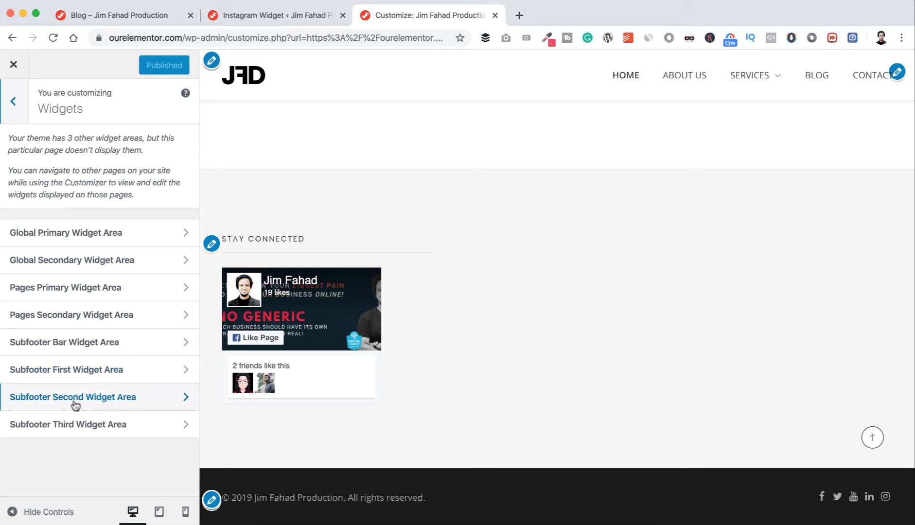
click(118, 398)
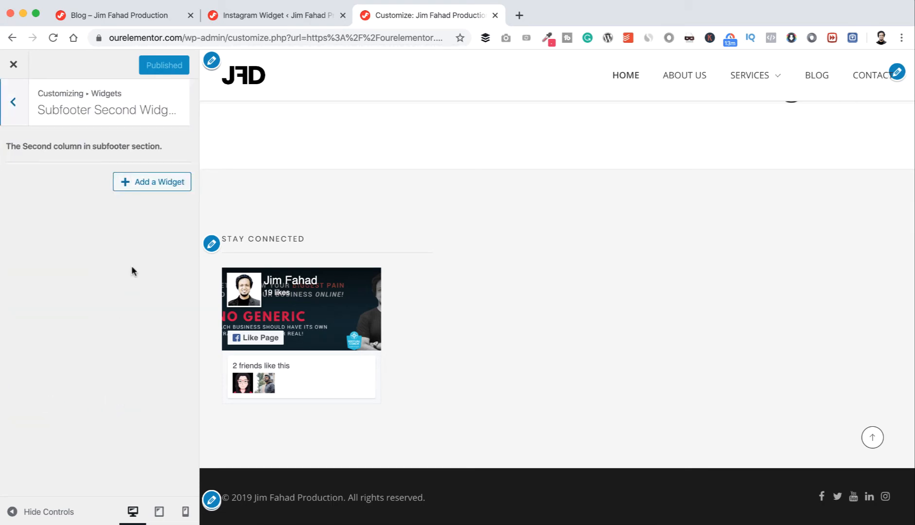
- Search the widgets for "insta" and add Instagram Widget by WPZOOM to the second subfooter column
click(132, 184)
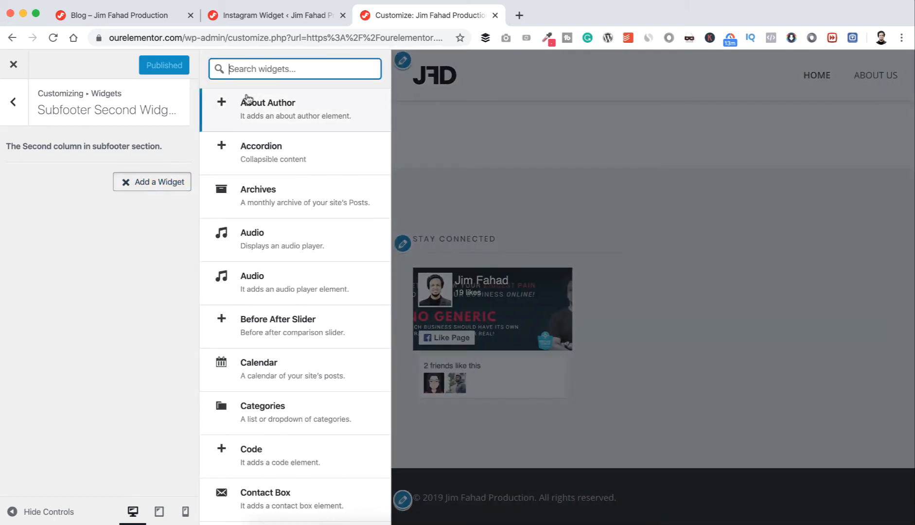
text(insta)
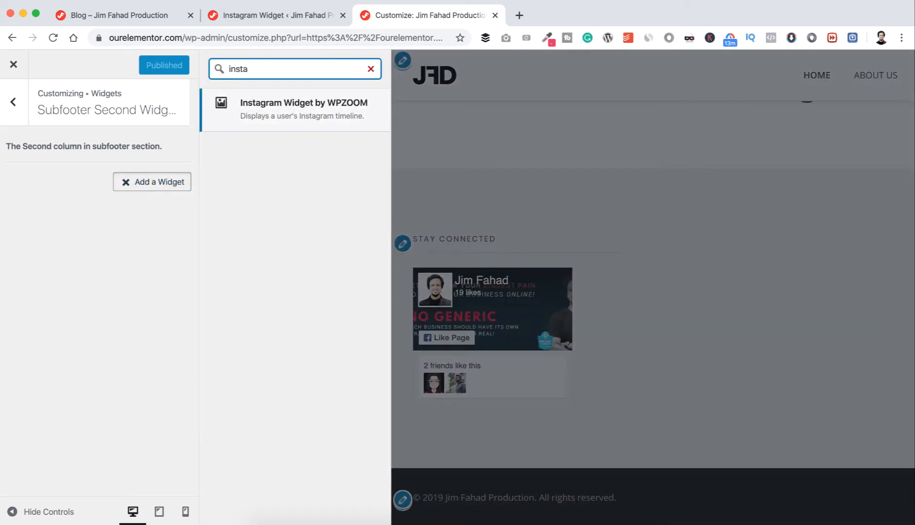
click(291, 108)
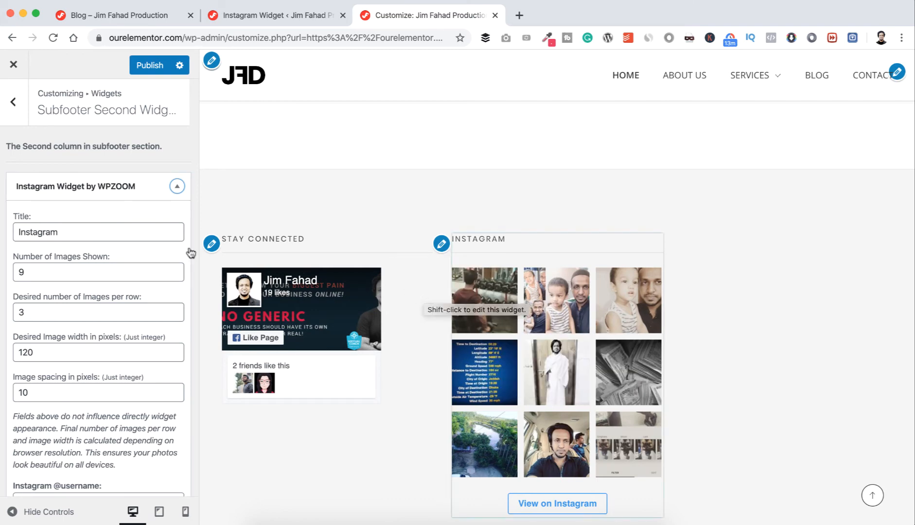
- Set the Instagram widget's title to "FOLLOW US ON INSTAGRAM"
click(114, 222)
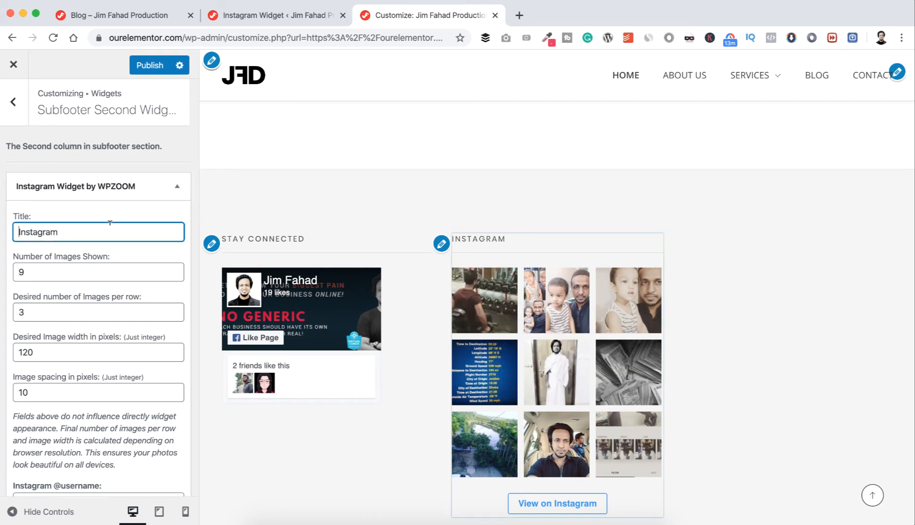
key(super+a)
text(Fo)
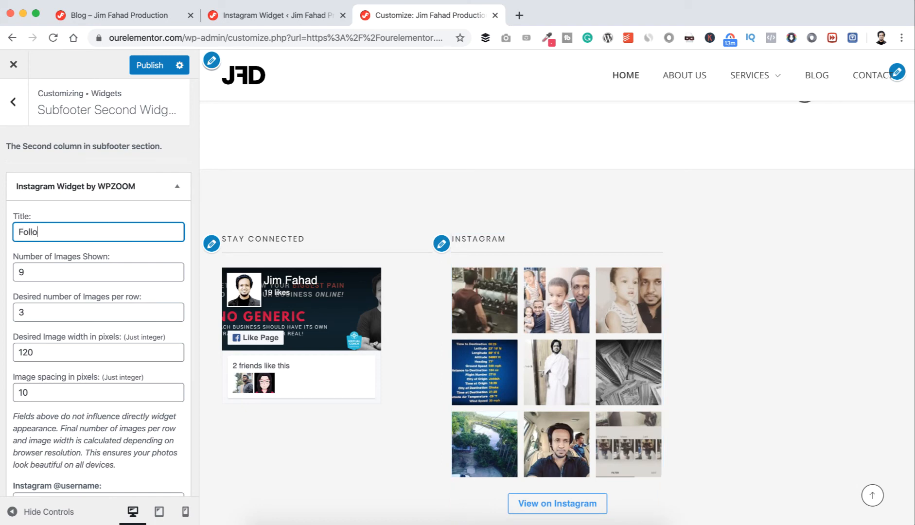
text(llow US ON INSTAGRAM)
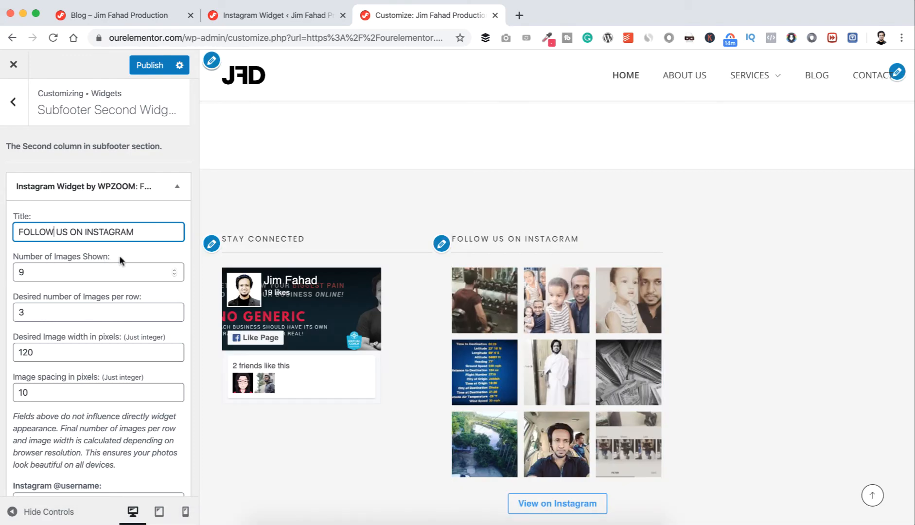
- Set the Instagram widget to show 12 images with 4 images per row
click(35, 275)
double_click(22, 272)
text(12)
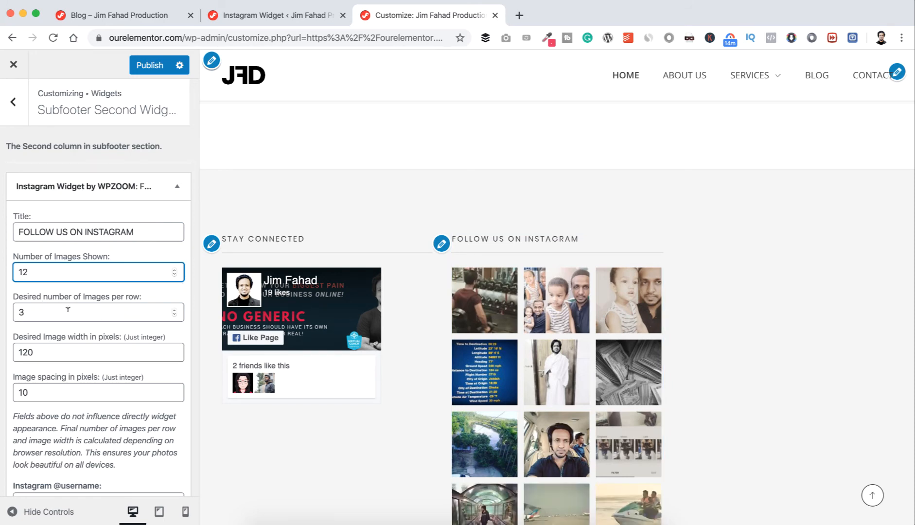
scroll(447, 329, down, 2)
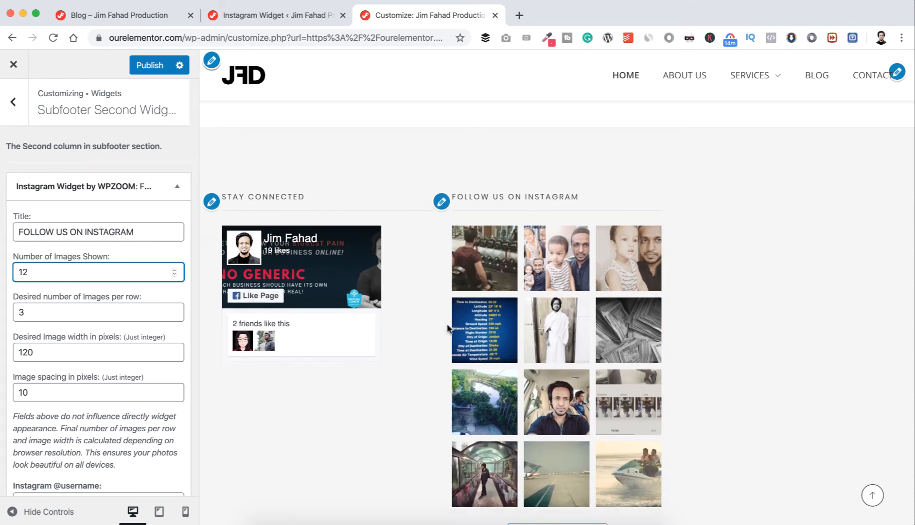
double_click(22, 312)
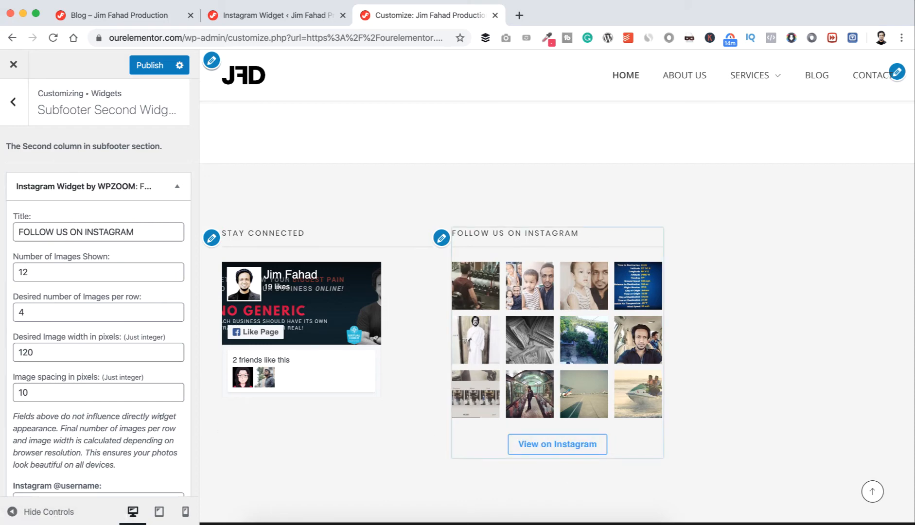
- Turn off the View on Instagram button in the Instagram widget and publish the customization
scroll(97, 428, down, 2)
scroll(97, 428, down, 10)
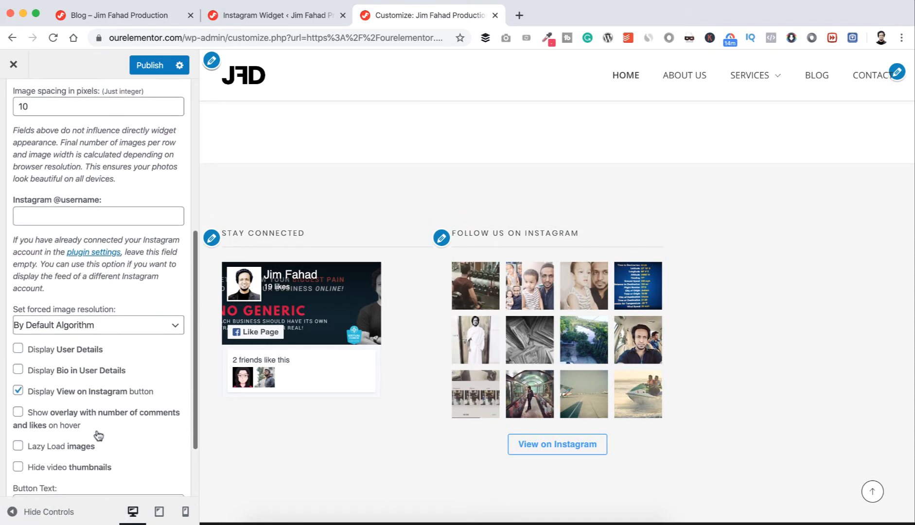
scroll(96, 435, down, 1)
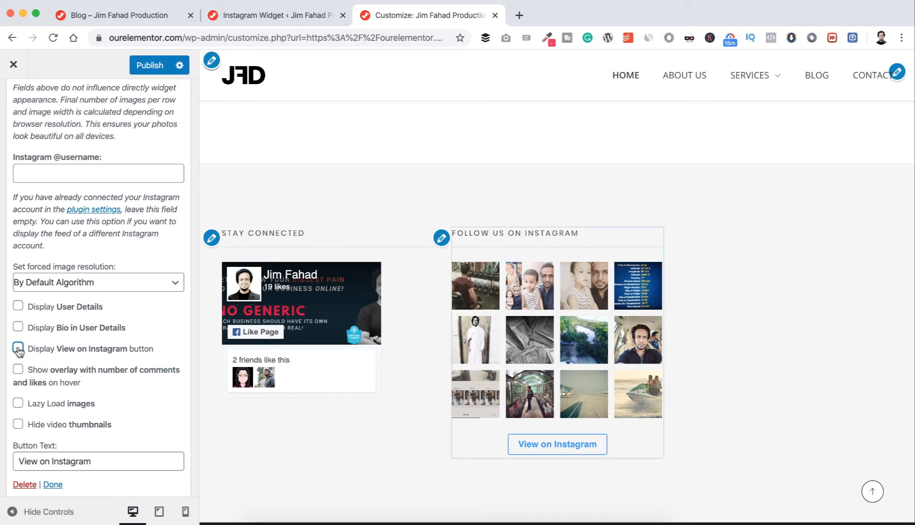
click(18, 348)
scroll(74, 374, down, 2)
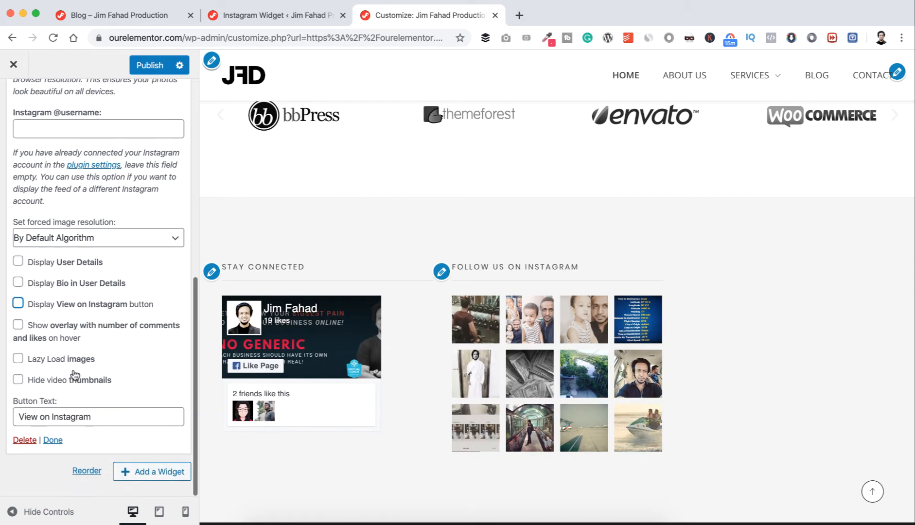
click(53, 440)
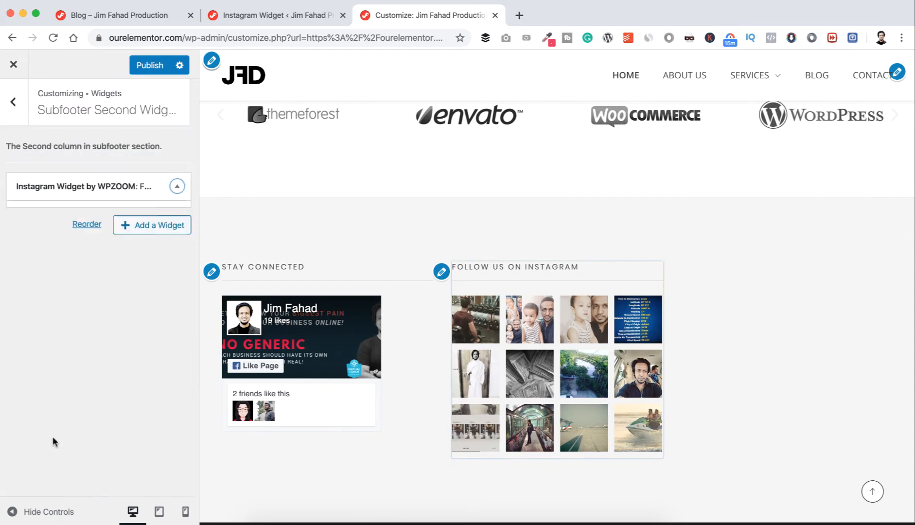
click(144, 68)
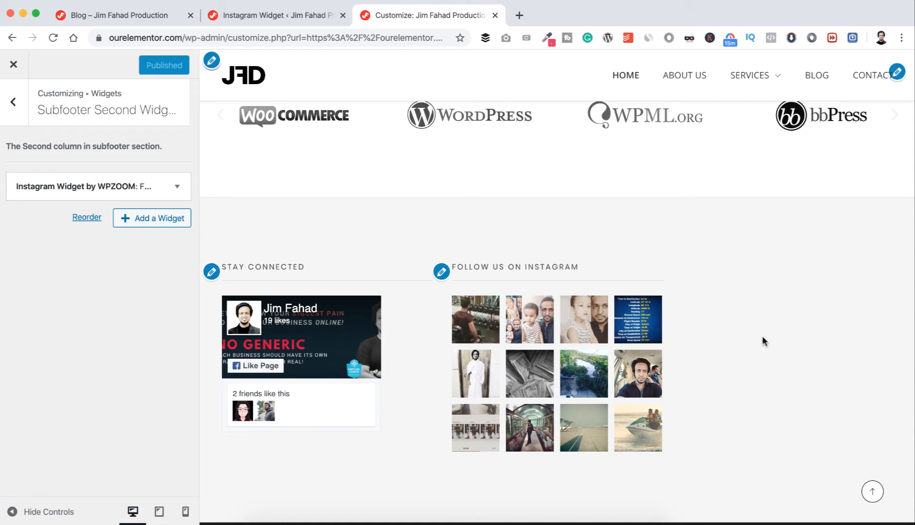
- Search the widgets for "recent post" and add Recent Posts With Thumbnails to the third subfooter column
click(14, 104)
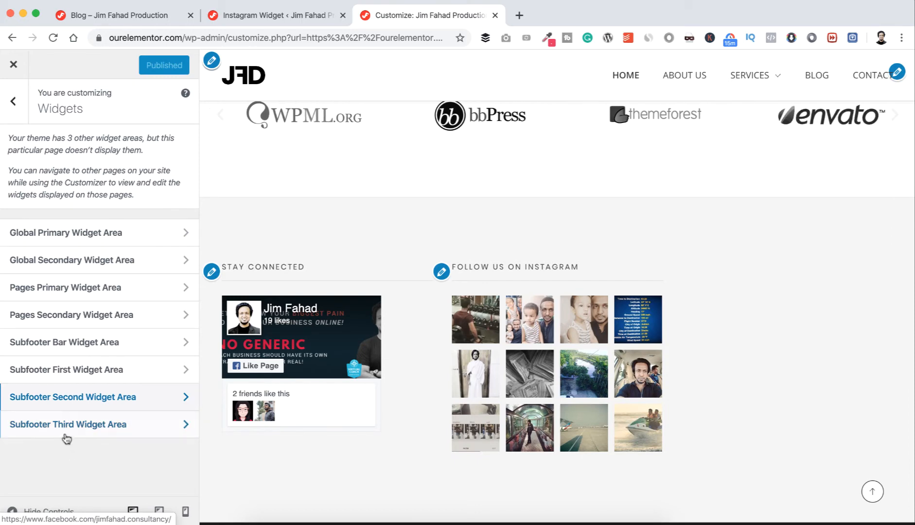
click(100, 425)
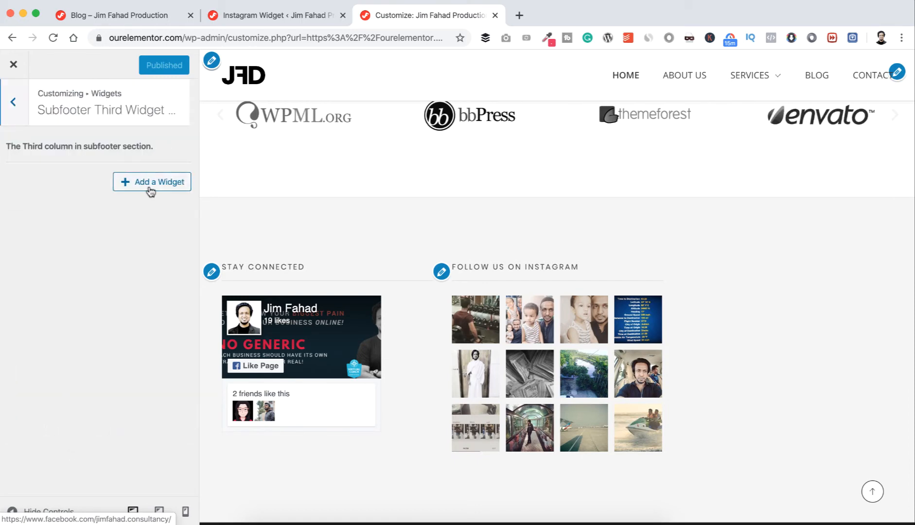
click(150, 187)
text(recent post)
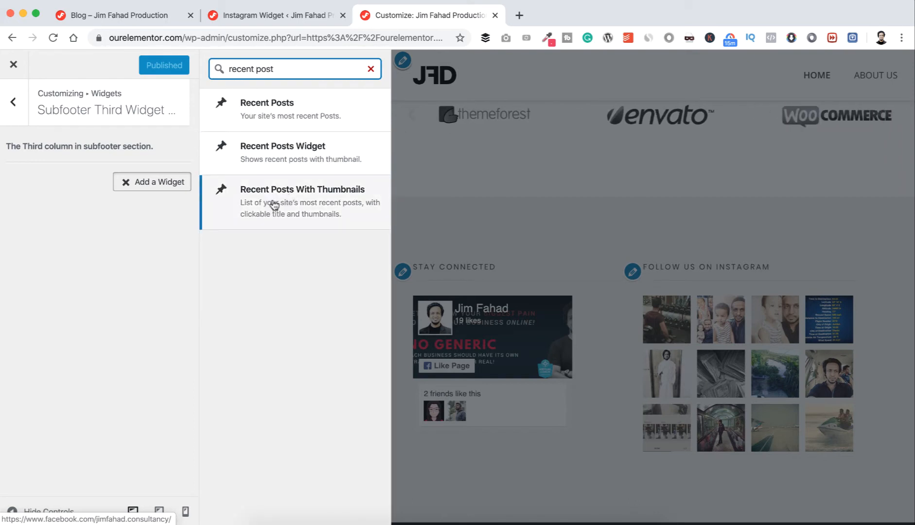
click(273, 204)
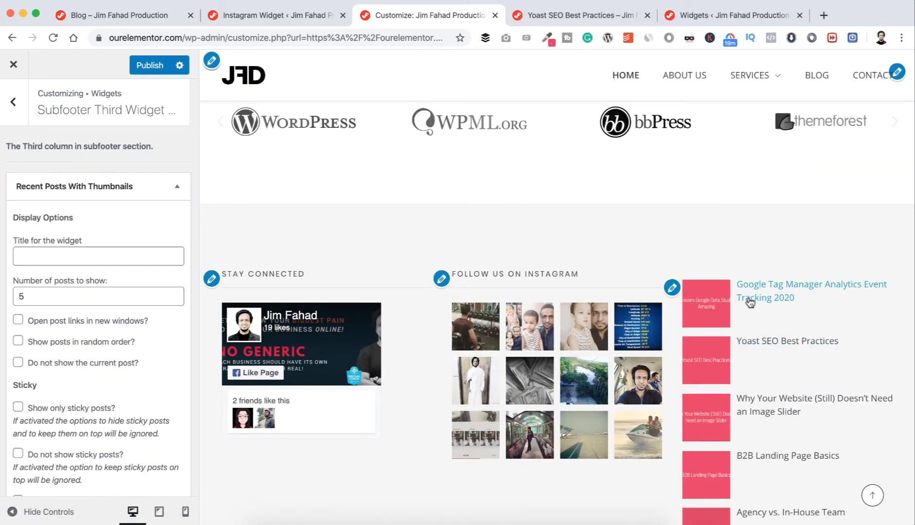
- Title the recent posts widget "Recent Posts" and set its number of posts to 3
click(61, 250)
text(R)
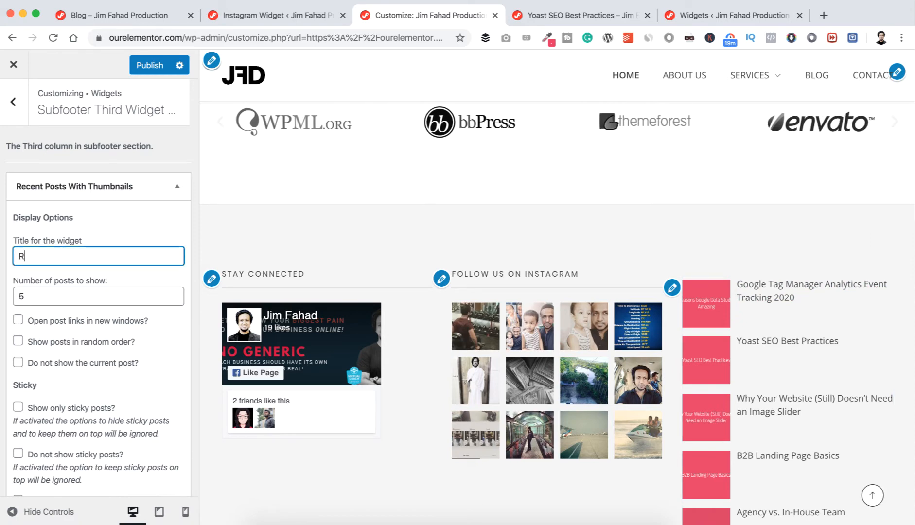
text(ecent Posts)
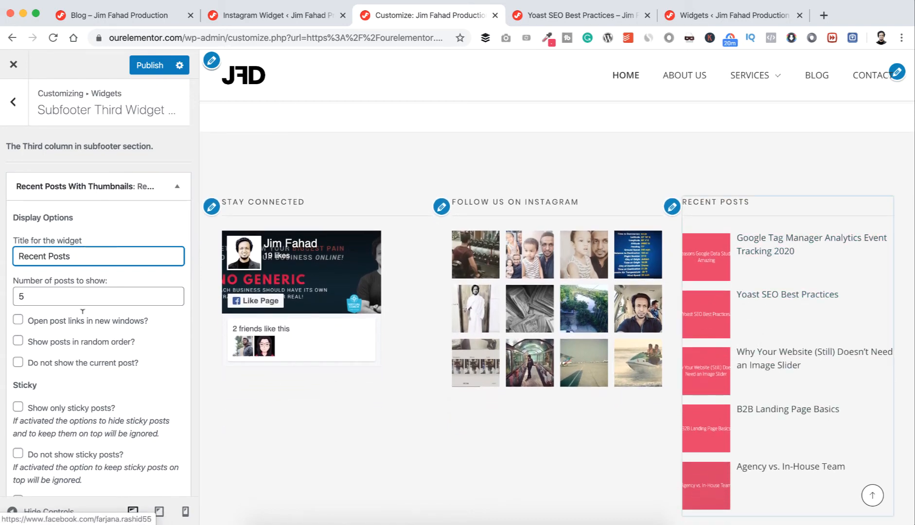
drag(26, 295, 14, 296)
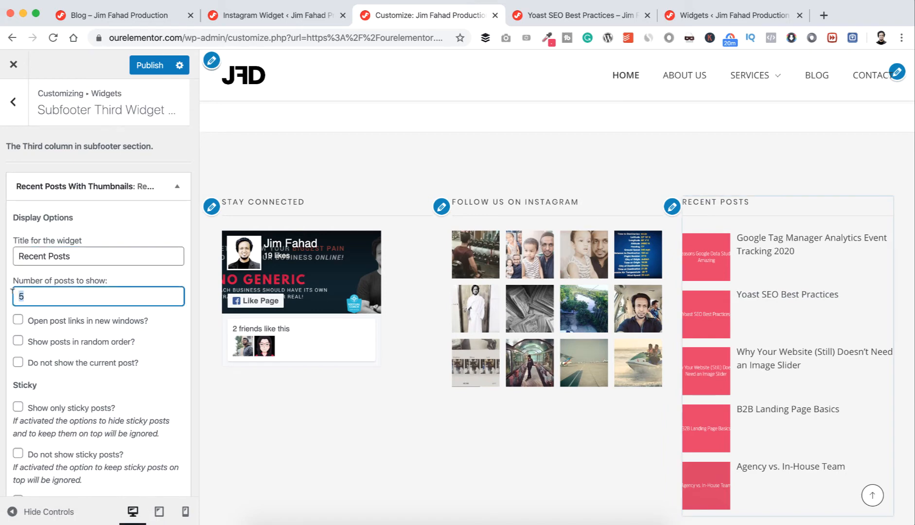
text(4)
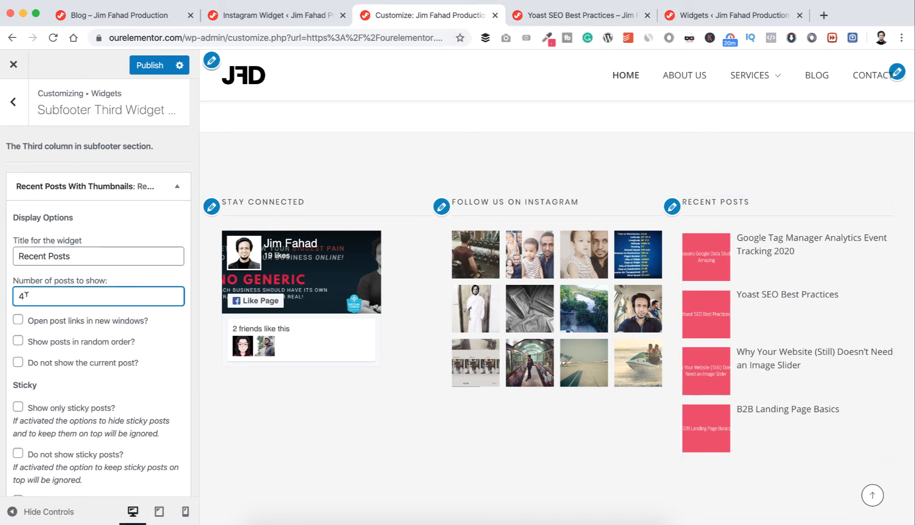
key(BackSpace)
text(3)
- Review the remaining recent posts widget options, close its settings and publish the customization
scroll(74, 367, down, 10)
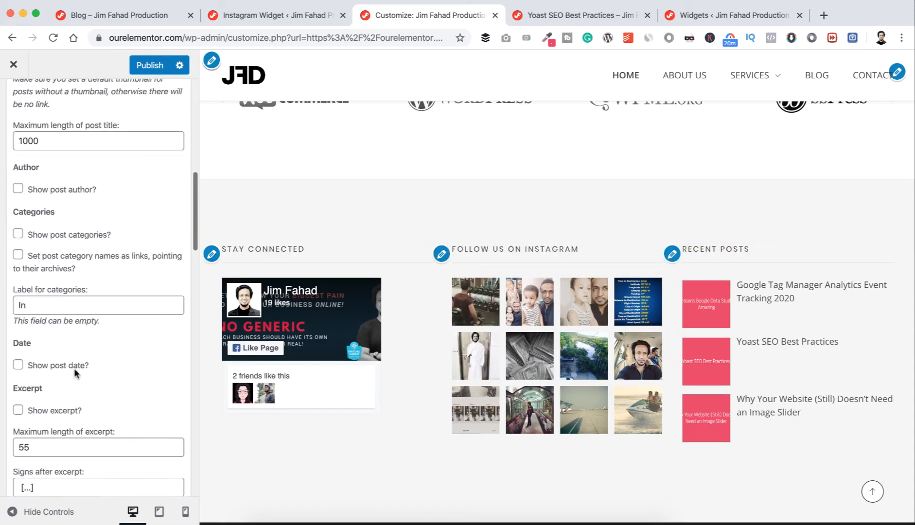
scroll(74, 367, down, 15)
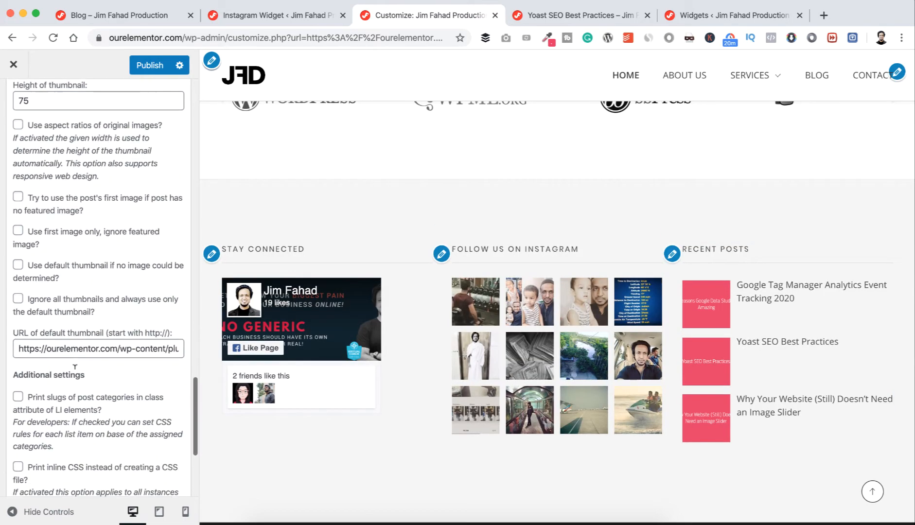
scroll(76, 373, up, 5)
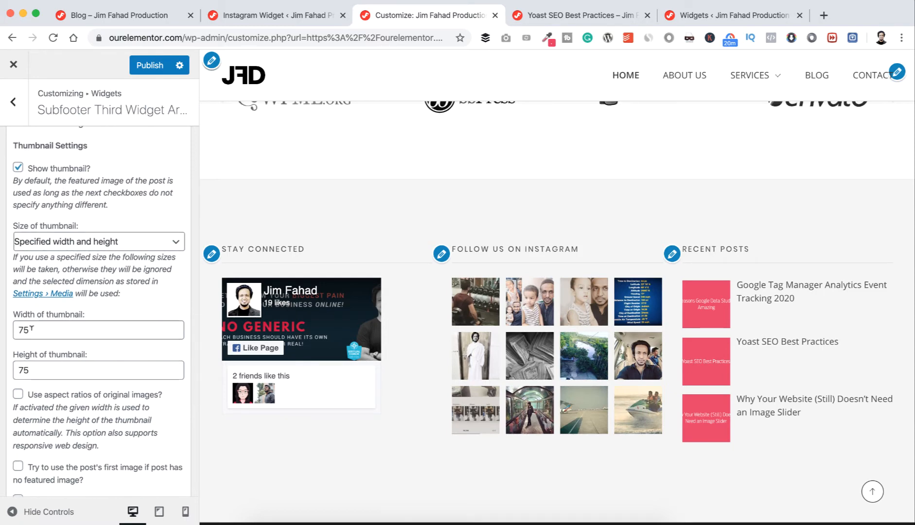
scroll(31, 331, down, 10)
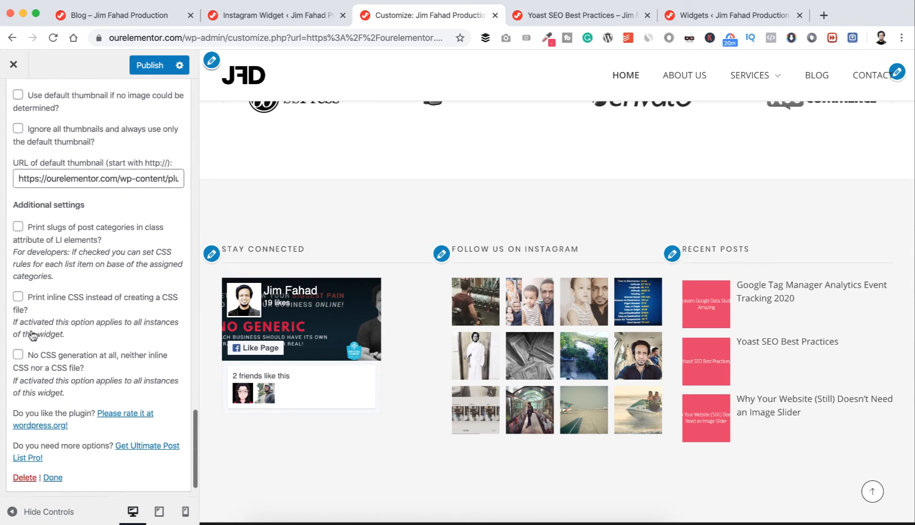
scroll(32, 335, down, 2)
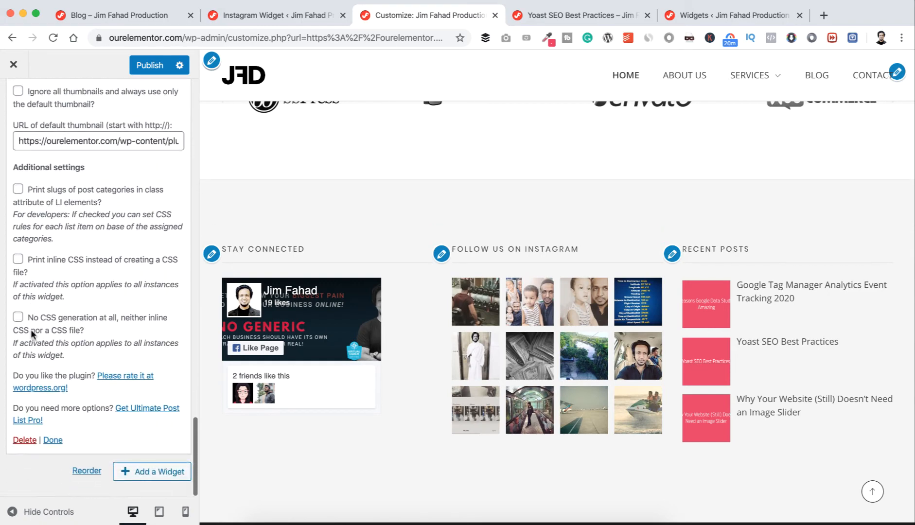
click(52, 440)
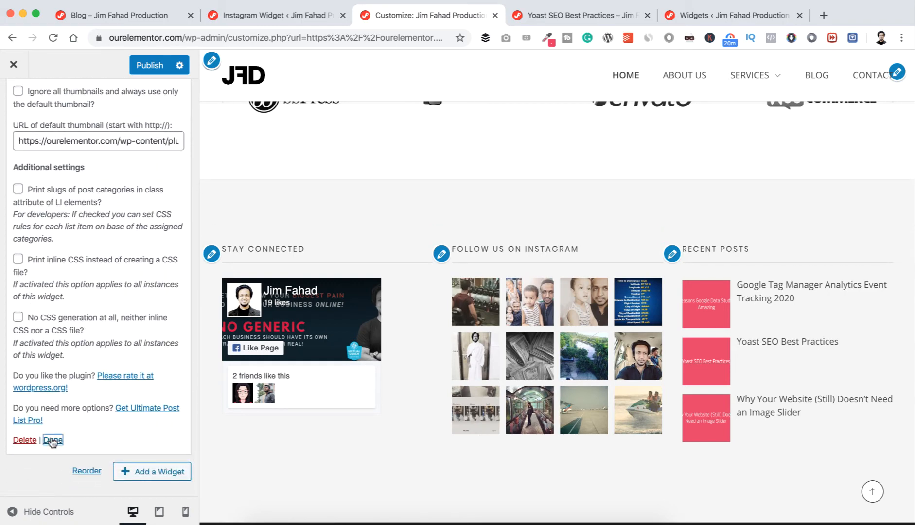
click(150, 68)
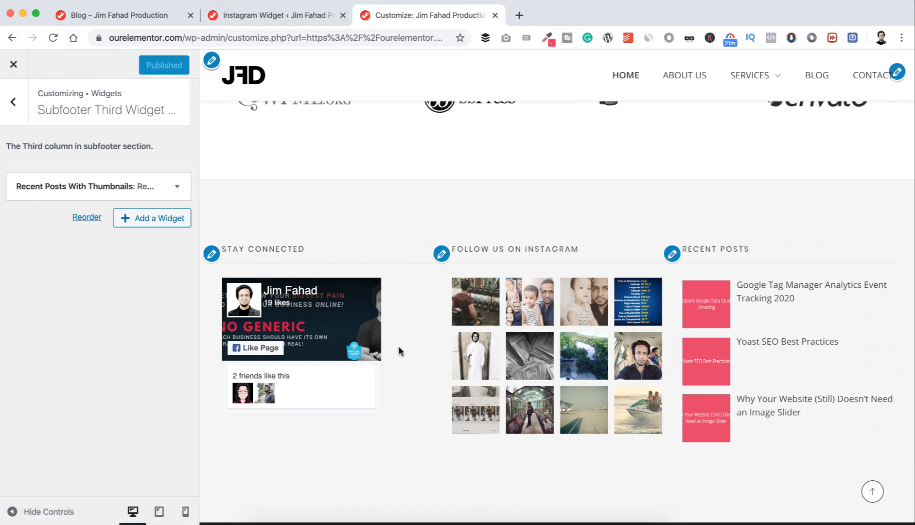
- Set the Sub Footer background color to #191312 in the theme's footer settings
scroll(399, 351, down, 2)
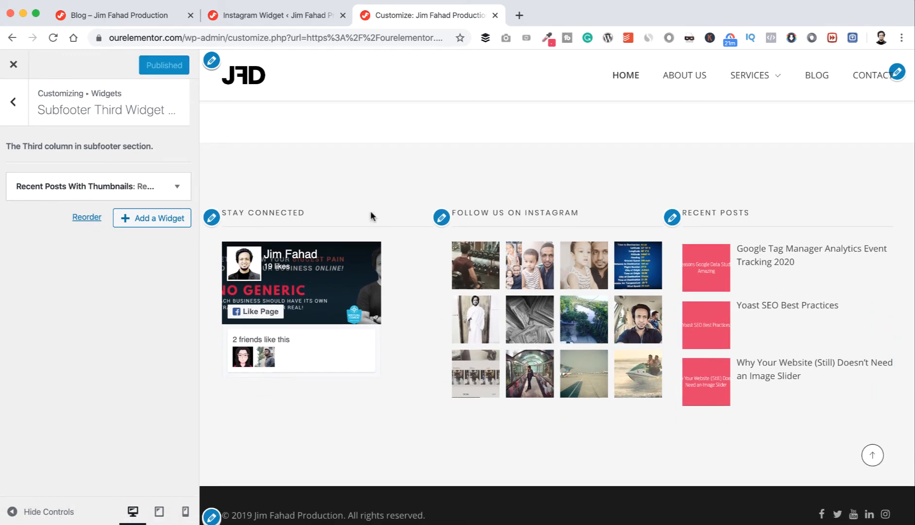
click(14, 111)
click(14, 111)
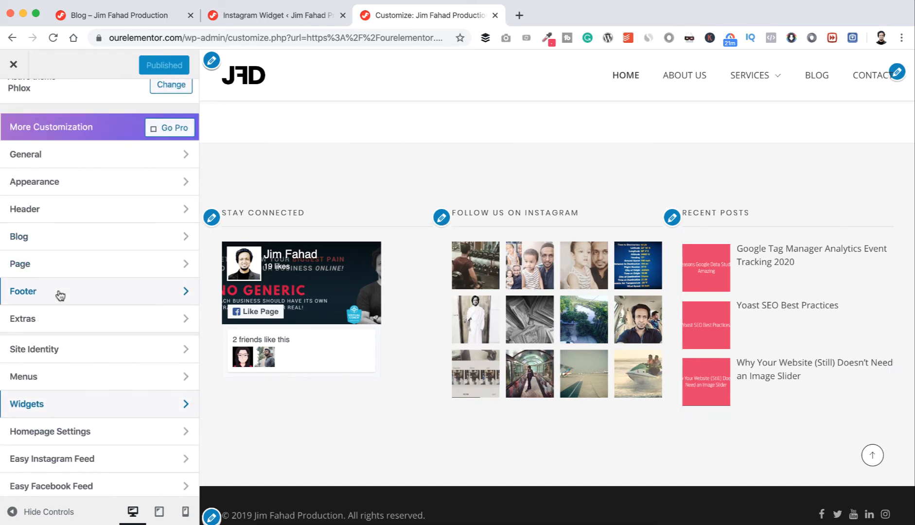
click(59, 293)
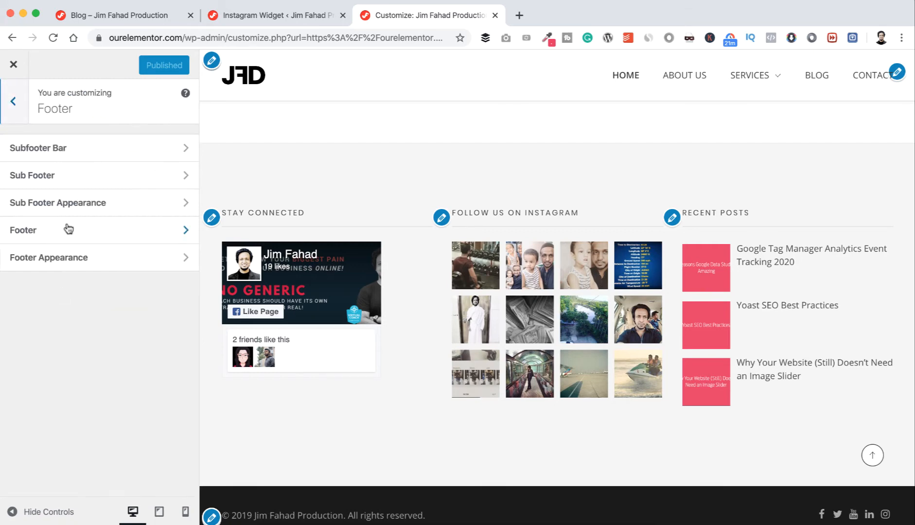
click(74, 180)
scroll(70, 387, down, 3)
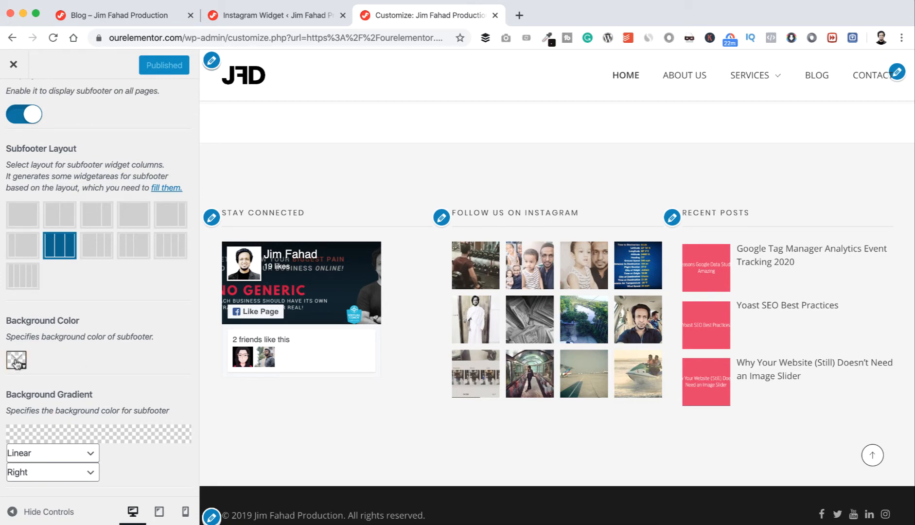
click(16, 360)
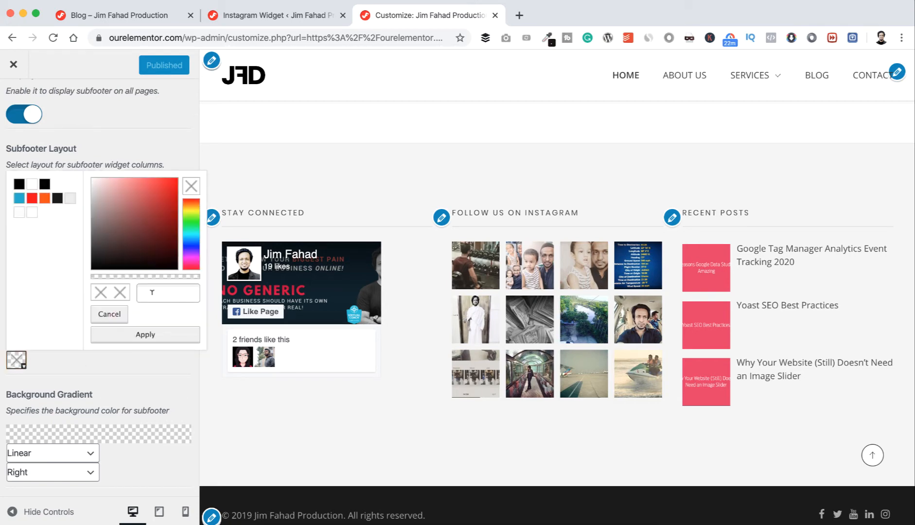
text(#191312)
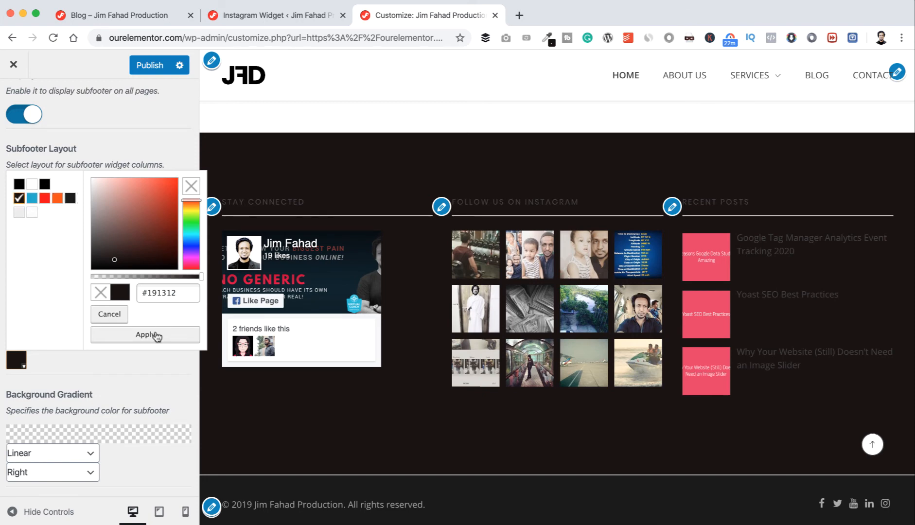
click(155, 334)
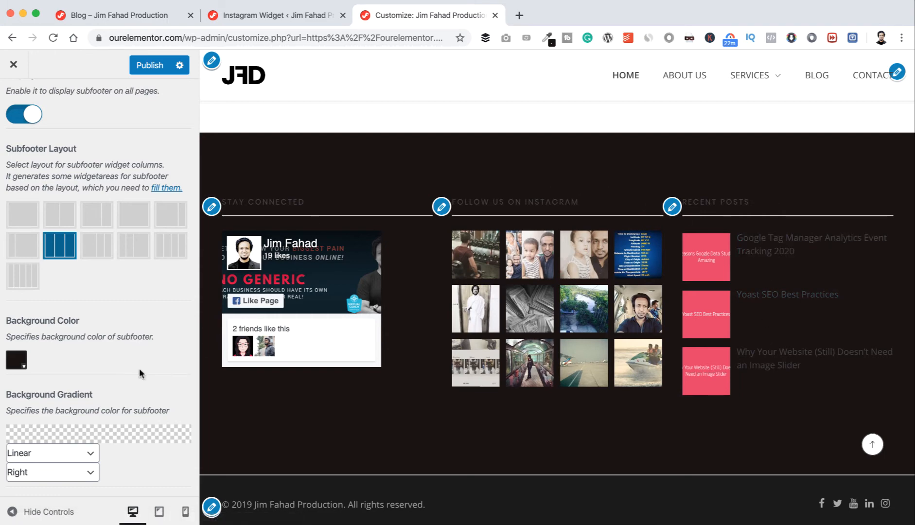
- Enable the dark skin for widgets in the Sub Footer settings
scroll(141, 373, down, 5)
scroll(141, 374, down, 7)
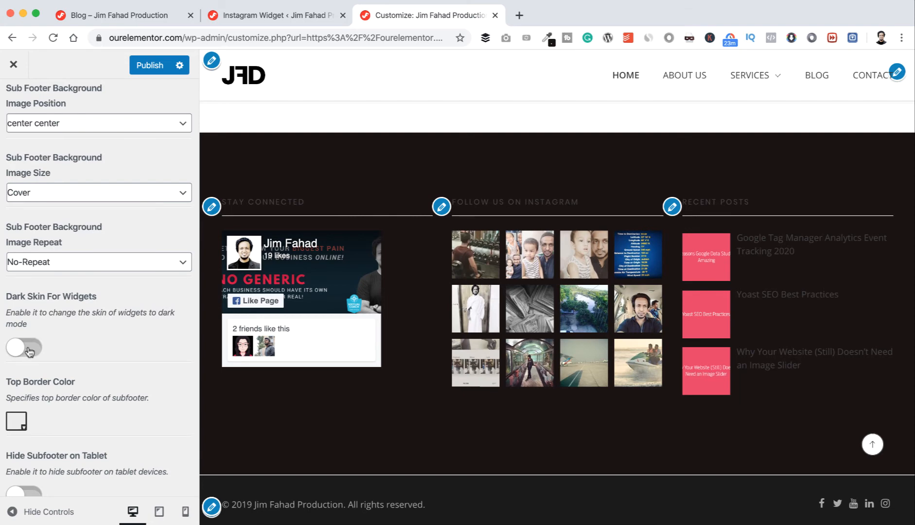
click(29, 348)
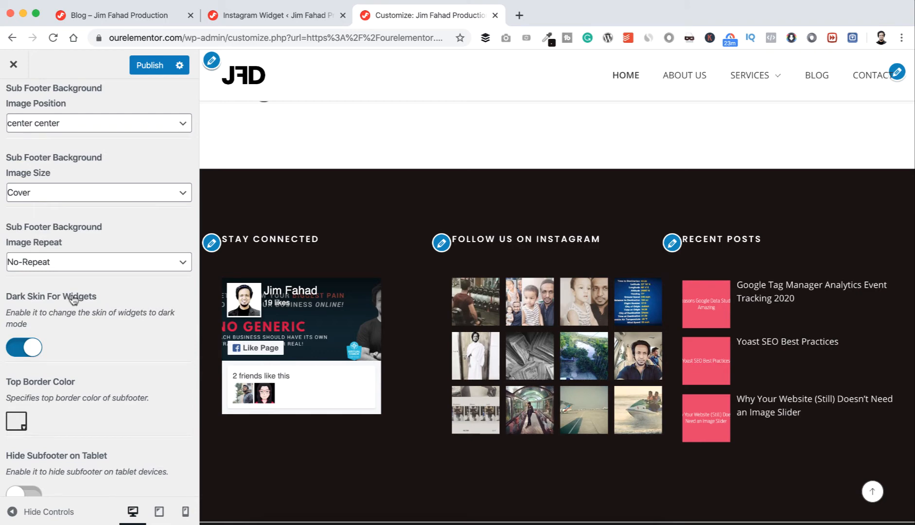
- Hide the subfooter on tablet devices but not on mobile, and publish the customization
scroll(73, 299, down, 5)
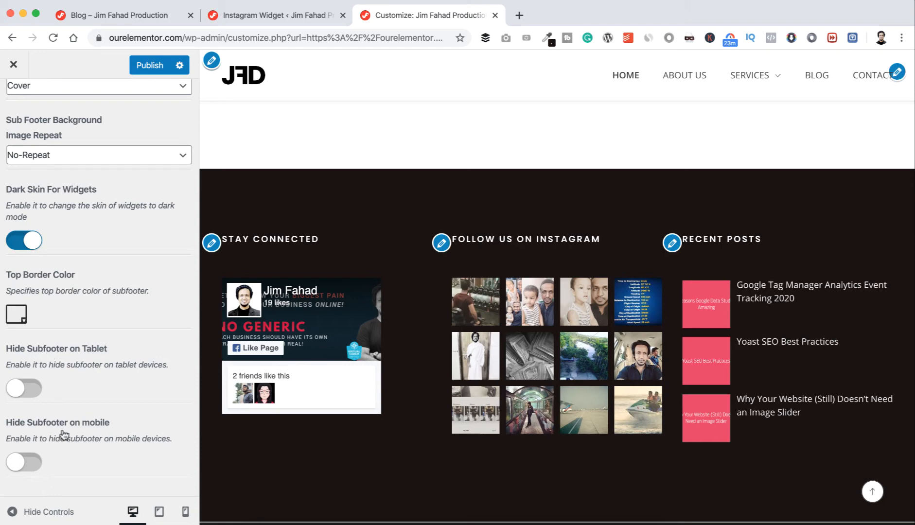
click(33, 392)
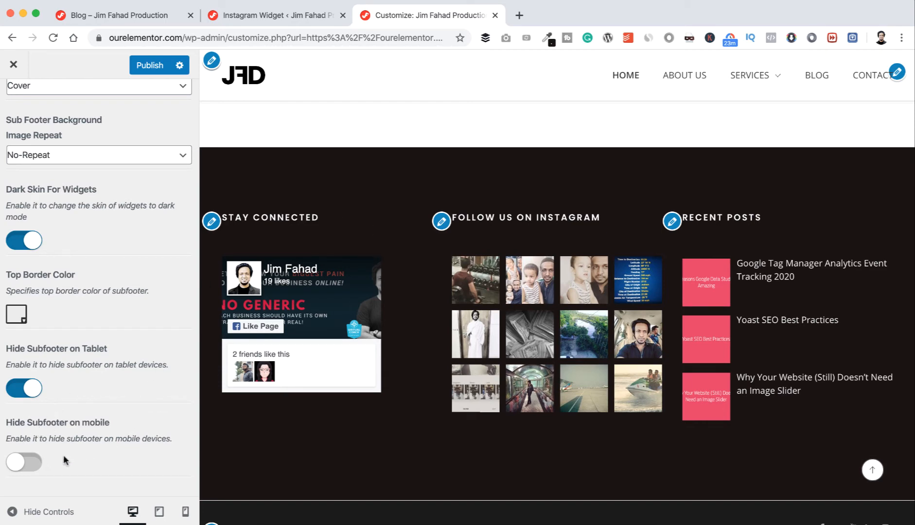
click(32, 465)
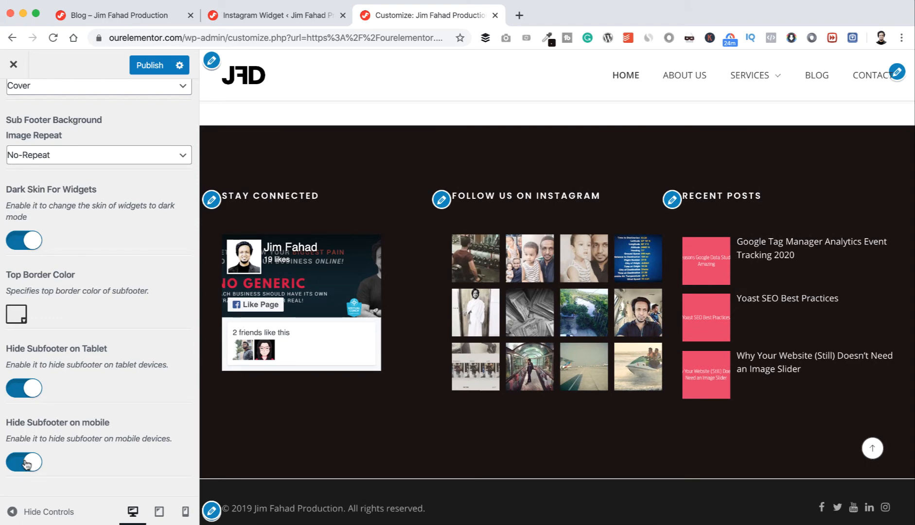
click(21, 466)
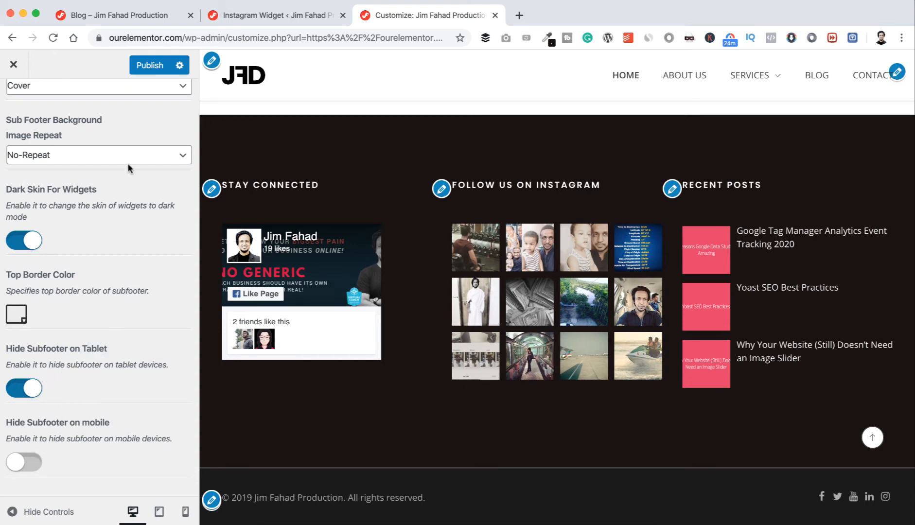
click(151, 70)
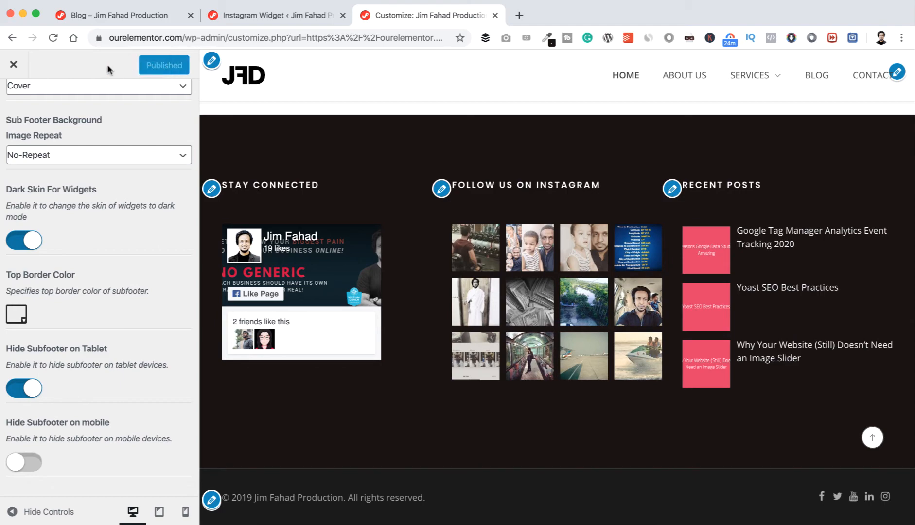
- Close the customizer and examine the footer's three widget columns on the live homepage
click(15, 65)
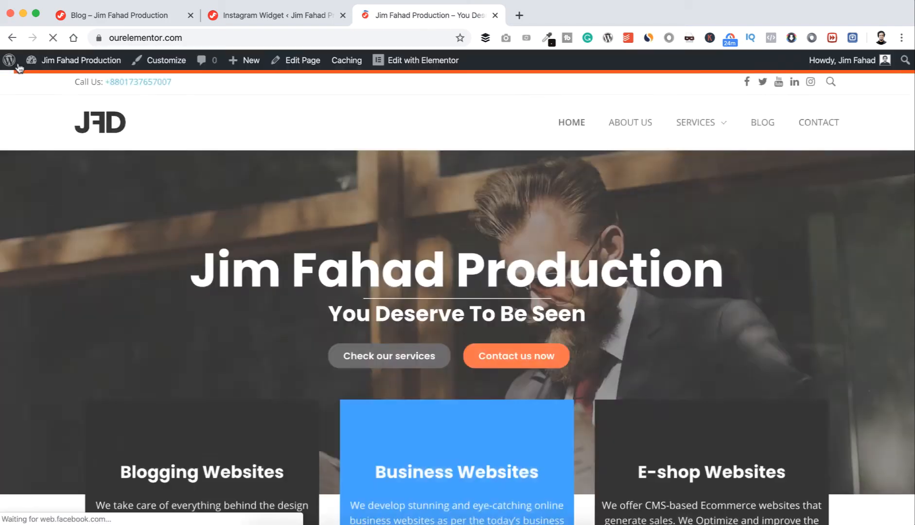
scroll(115, 277, down, 20)
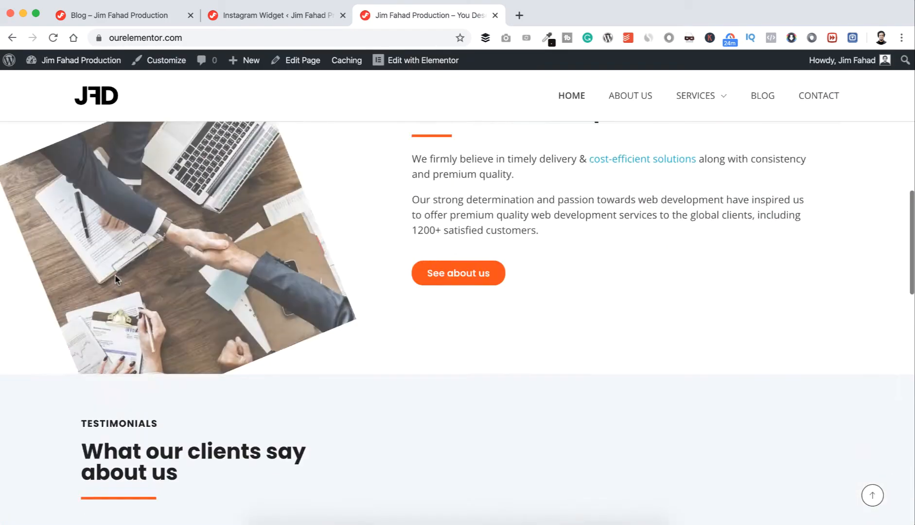
scroll(115, 275, down, 10)
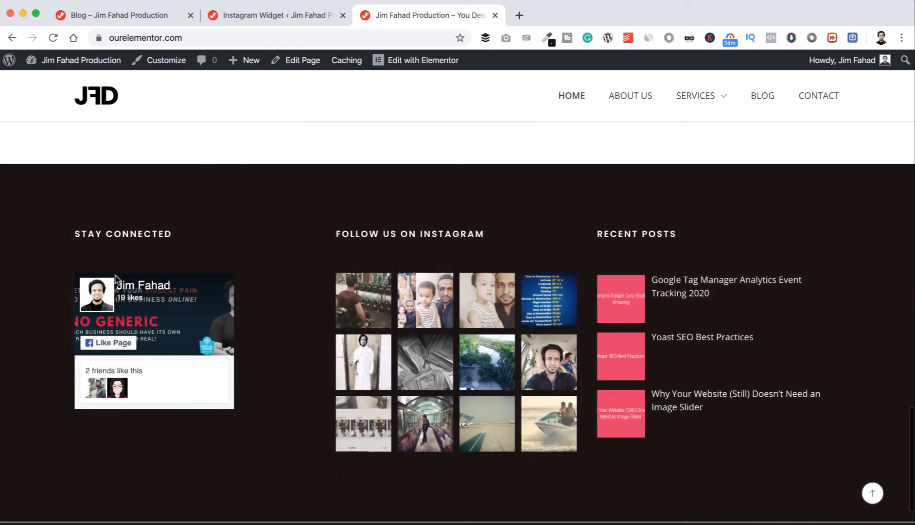
scroll(116, 277, up, 5)
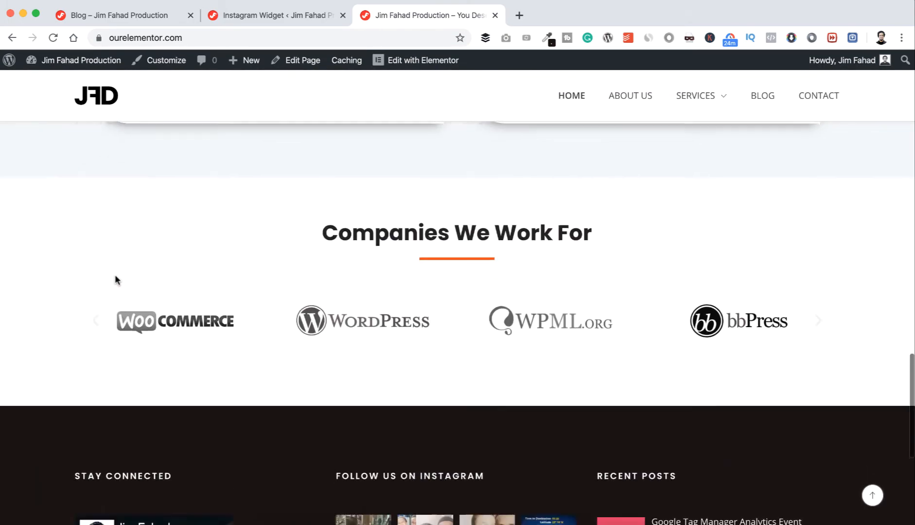
scroll(115, 280, down, 5)
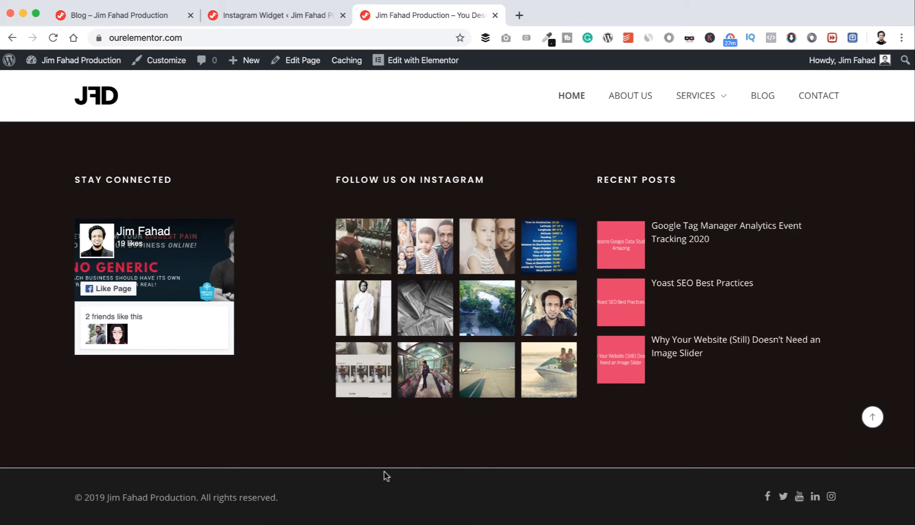
- Set the footer's Top Separator Color to the near-black palette color matching the subfooter background, and publish the customization
click(165, 62)
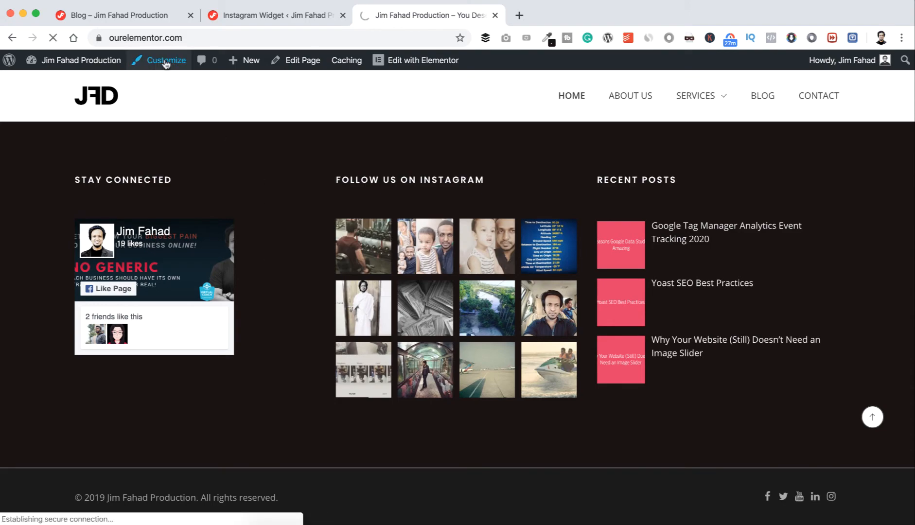
scroll(379, 302, down, 20)
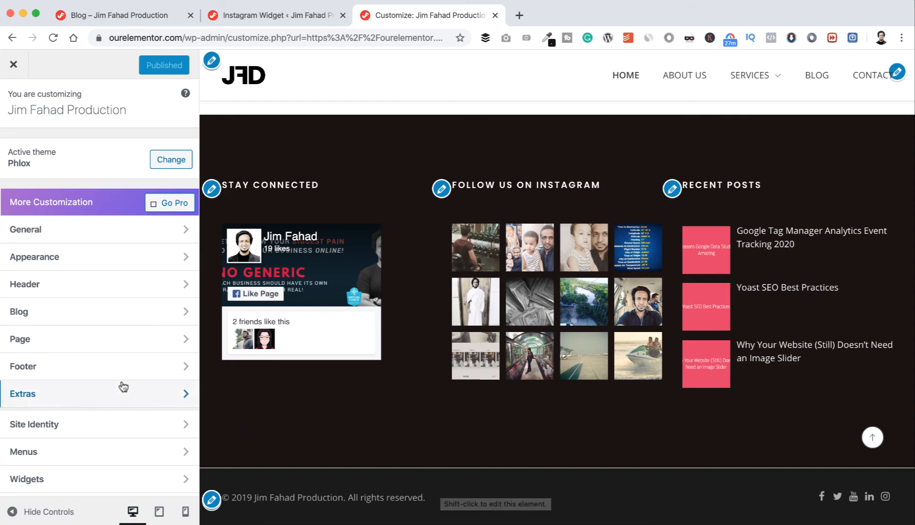
click(106, 368)
click(87, 234)
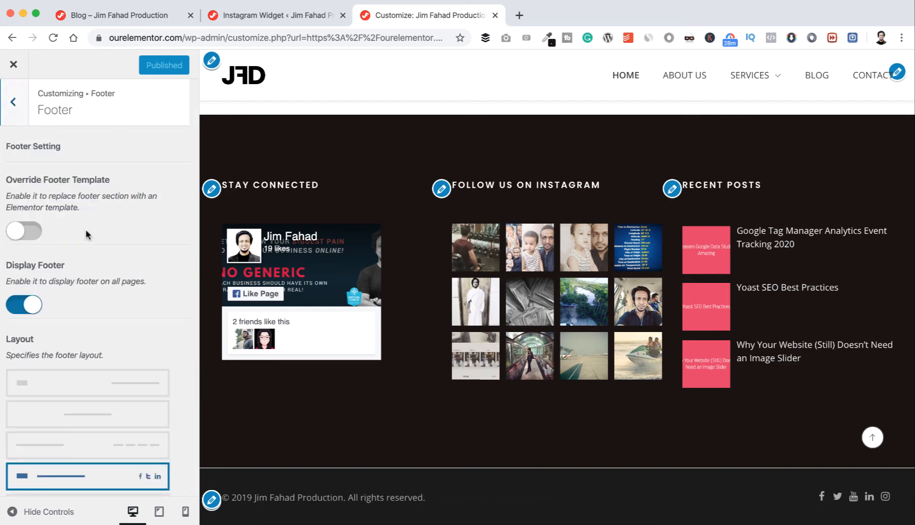
scroll(87, 235, down, 10)
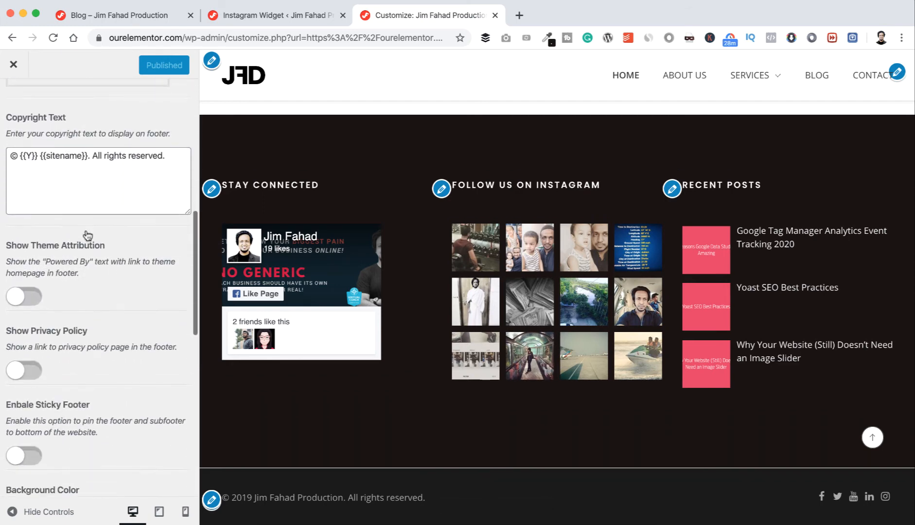
scroll(86, 235, down, 6)
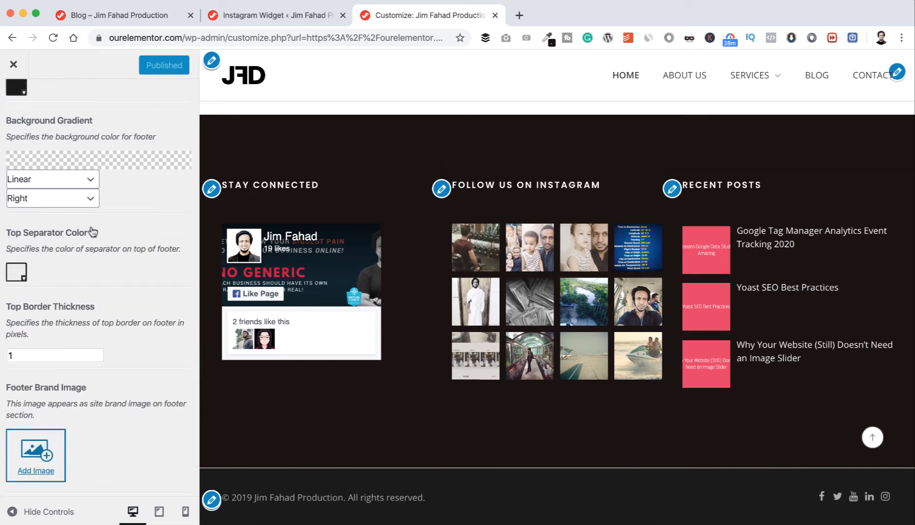
click(15, 274)
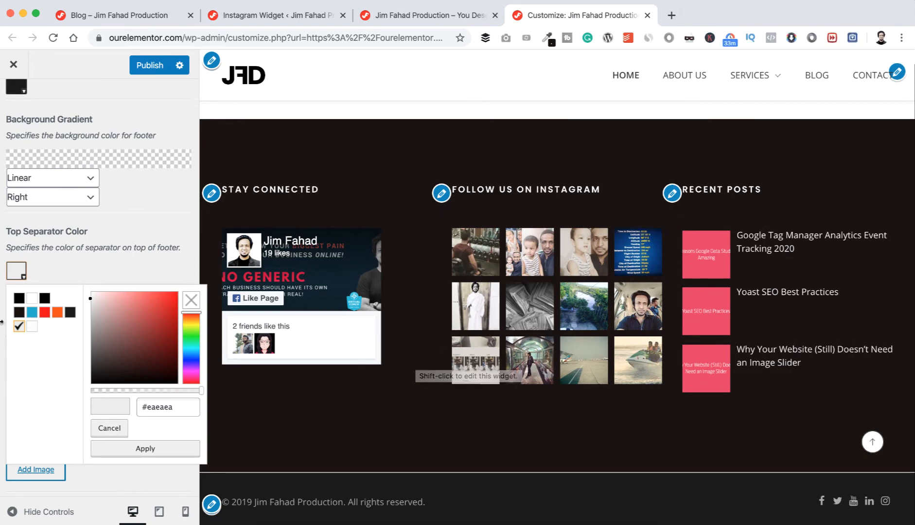
click(20, 314)
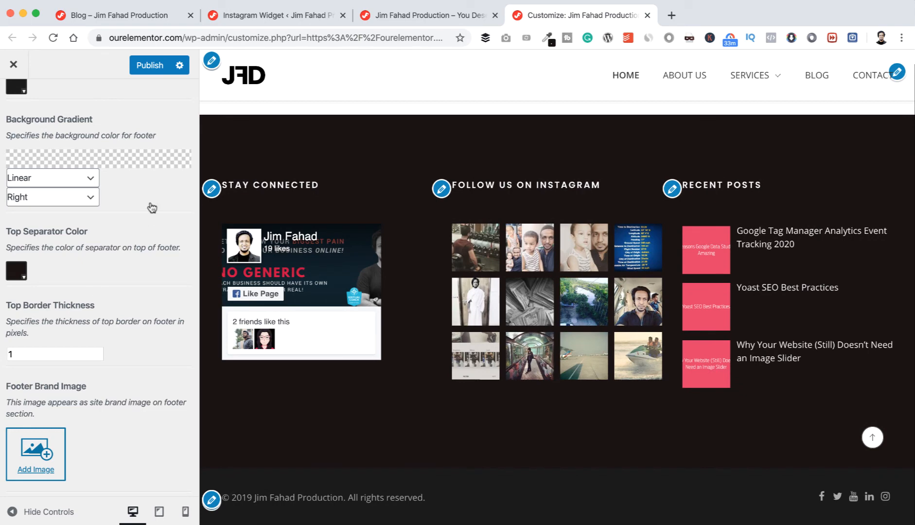
scroll(149, 206, up, 10)
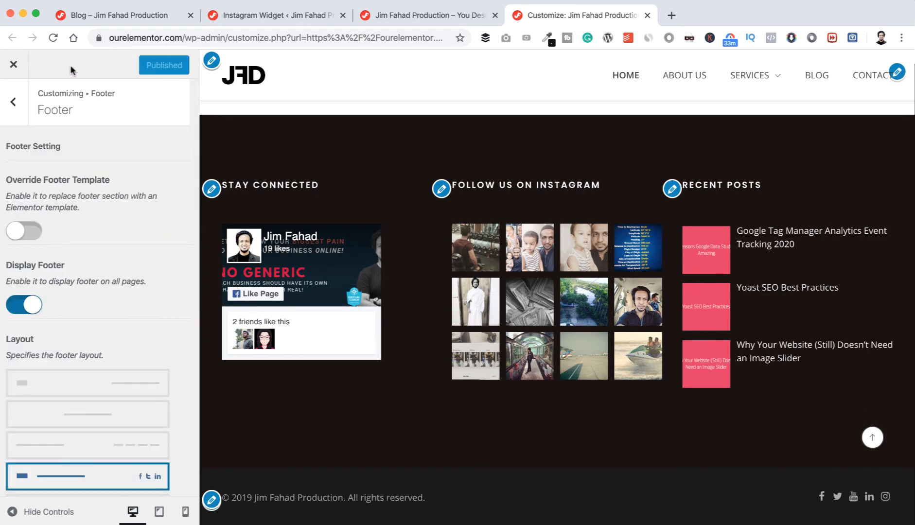
- Close the customizer, reload the live homepage and examine it from the header down to the footer
click(15, 66)
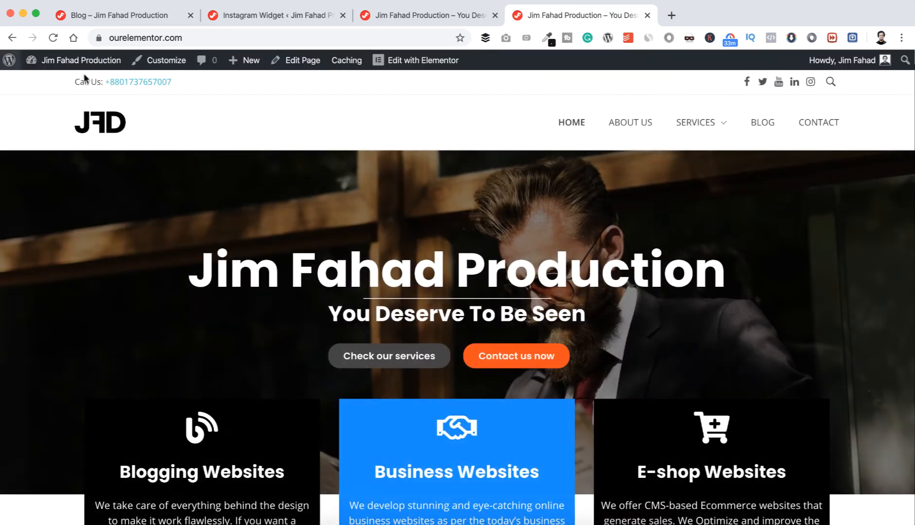
scroll(288, 201, down, 15)
scroll(288, 201, down, 10)
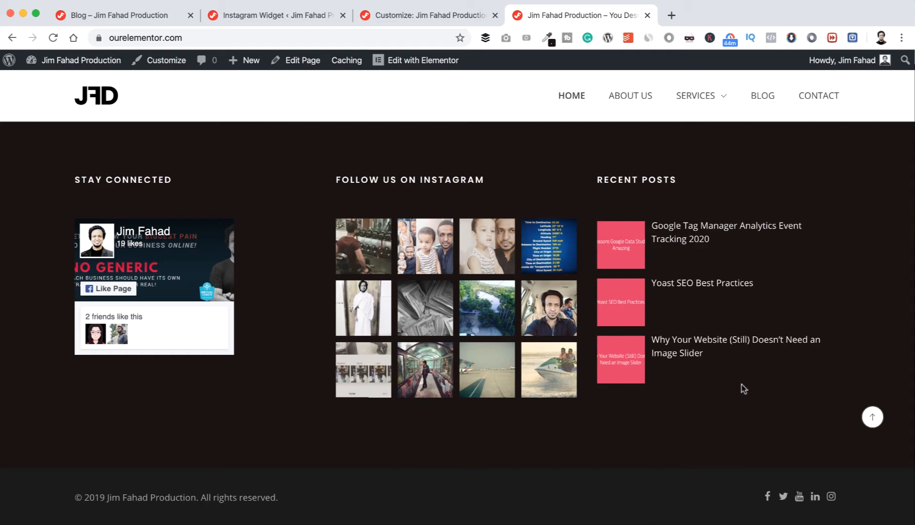
click(870, 419)
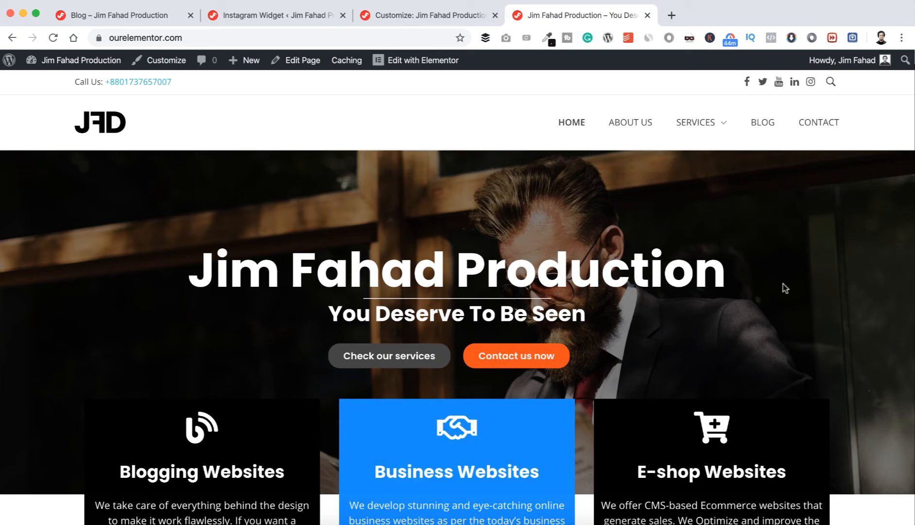
key(super+r)
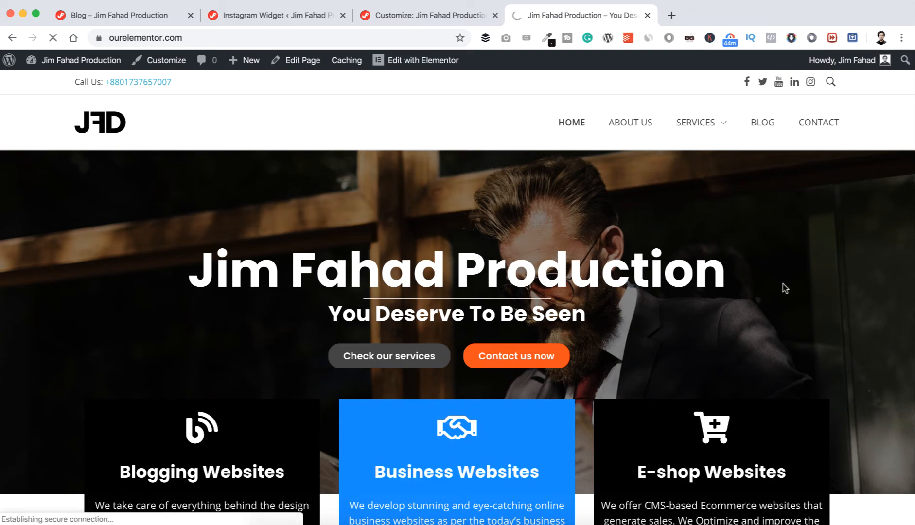
scroll(782, 284, down, 8)
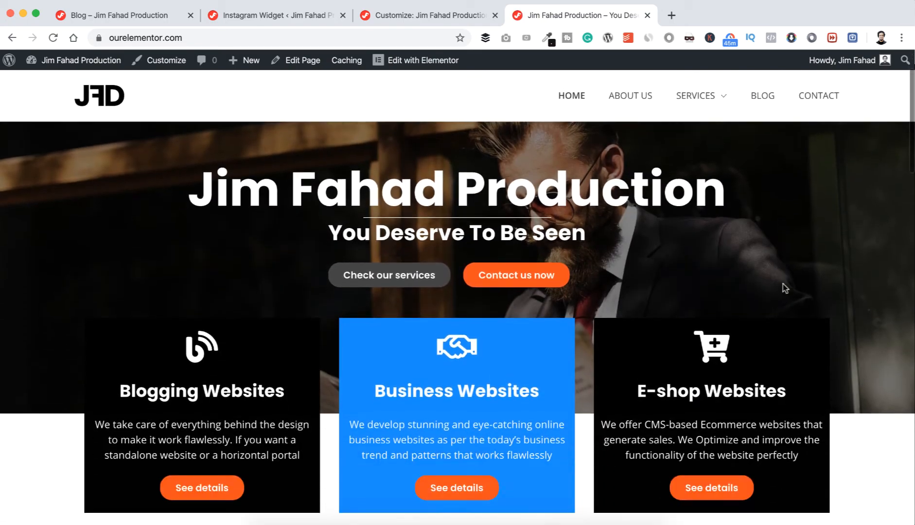
scroll(783, 288, down, 15)
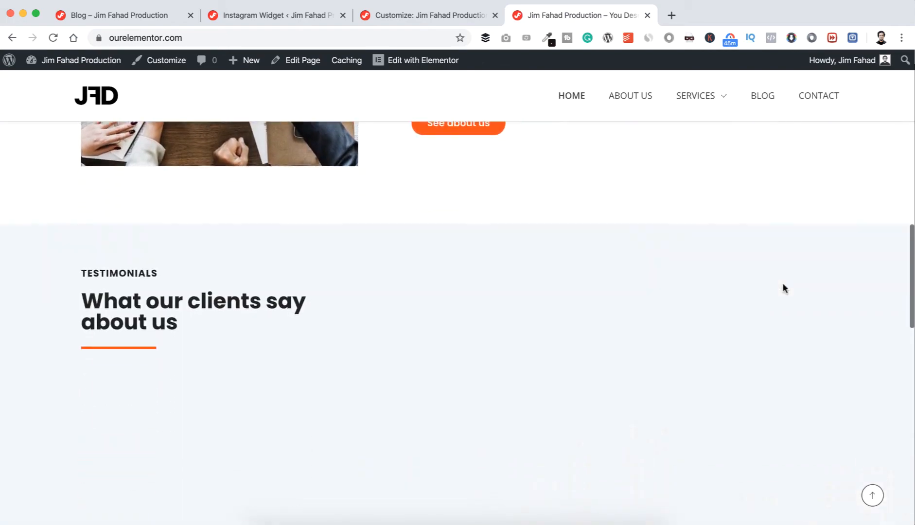
scroll(783, 285, down, 10)
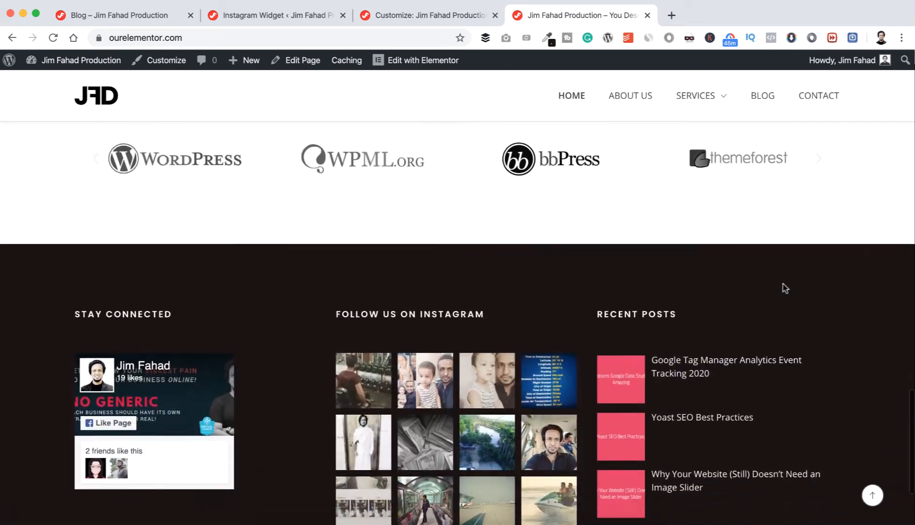
scroll(783, 286, up, 15)
scroll(782, 287, up, 15)
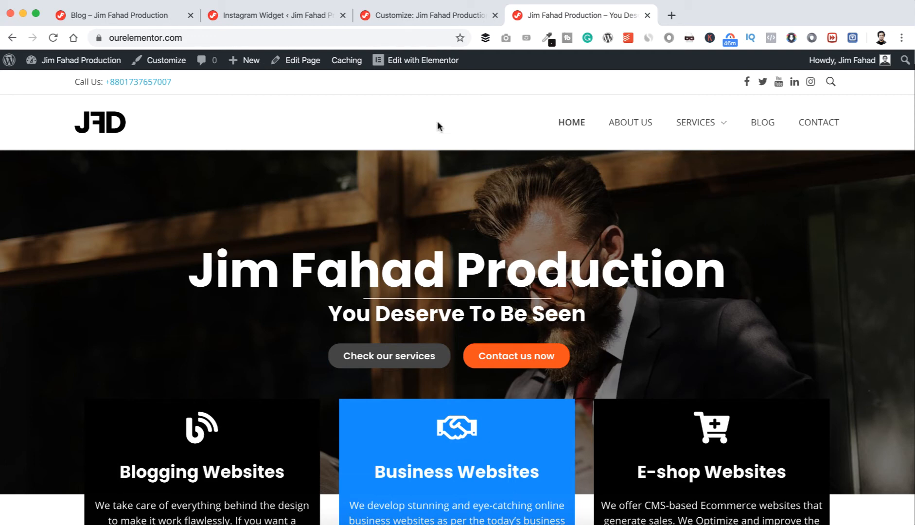
- Open the homepage in the Elementor editor and switch its preview to the Tablet size of 768px
click(416, 63)
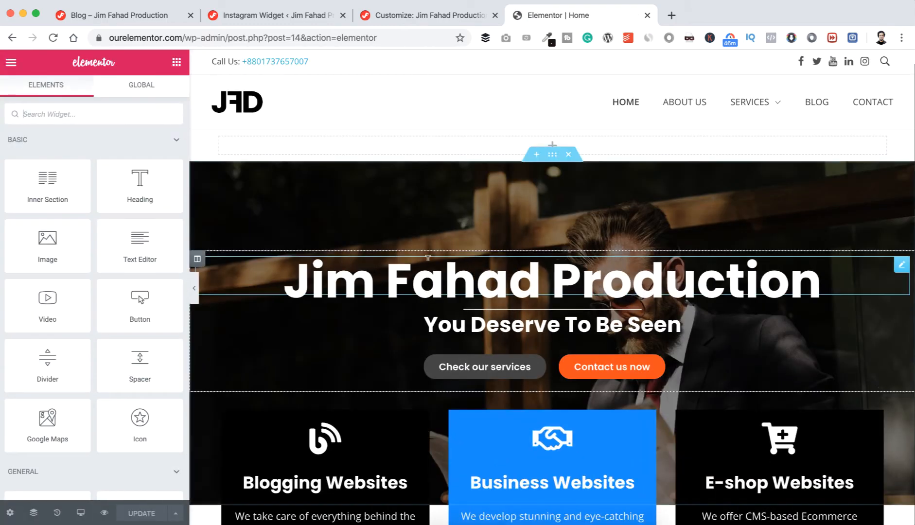
scroll(428, 264, down, 10)
scroll(428, 264, down, 20)
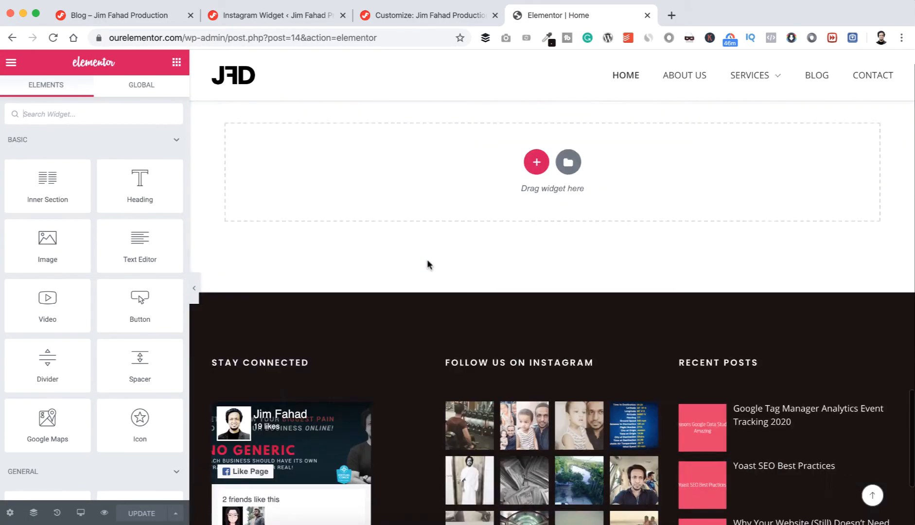
scroll(430, 264, up, 20)
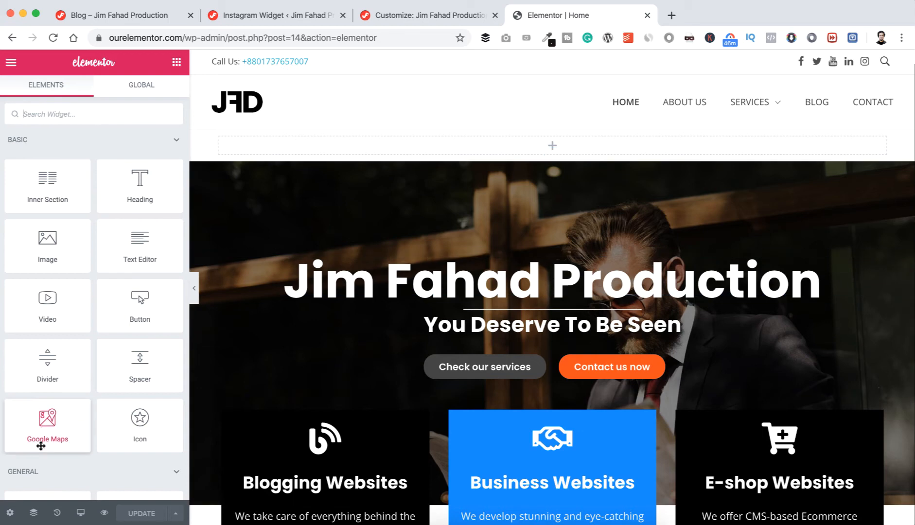
click(81, 515)
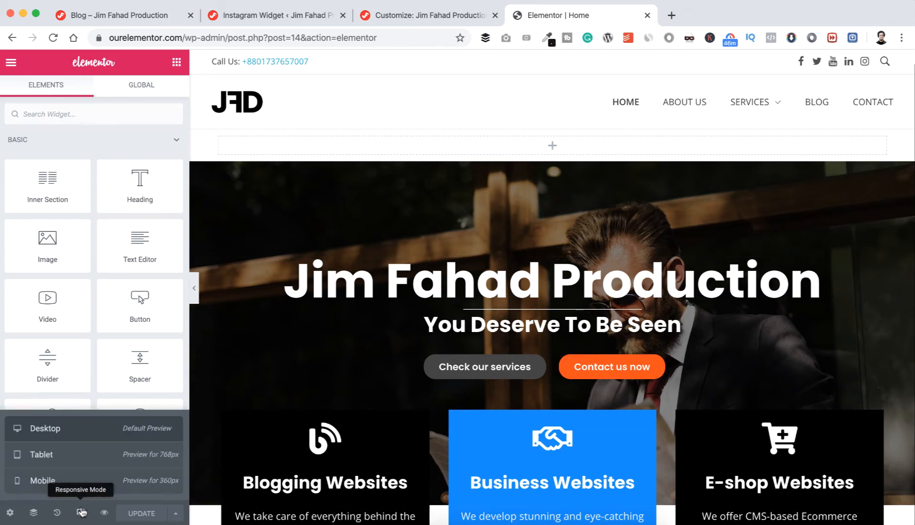
click(82, 459)
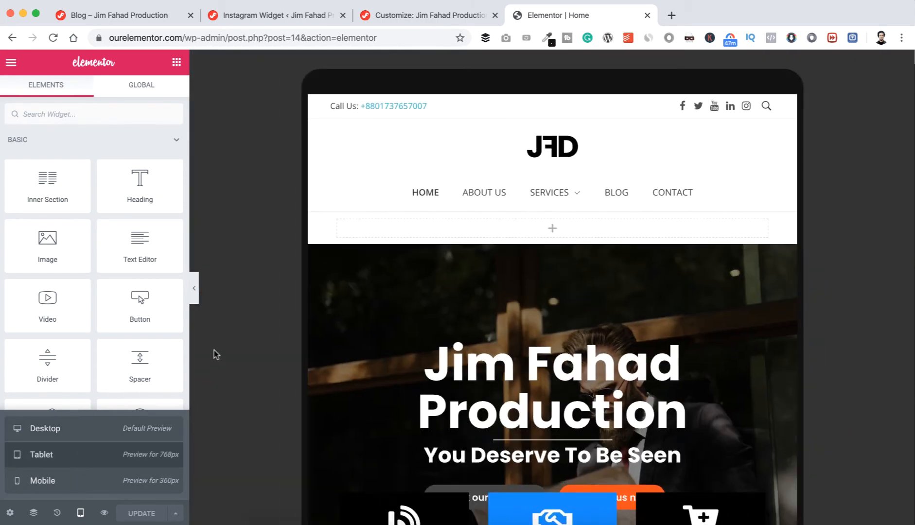
- Examine the homepage's tablet layout from the hero section and service boxes to the testimonials and companies sections
scroll(449, 312, down, 2)
scroll(449, 314, down, 7)
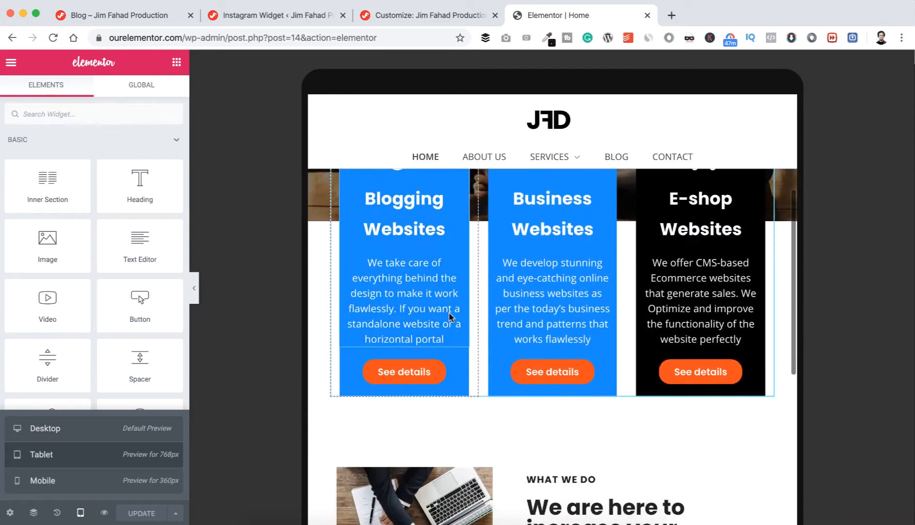
scroll(508, 274, up, 3)
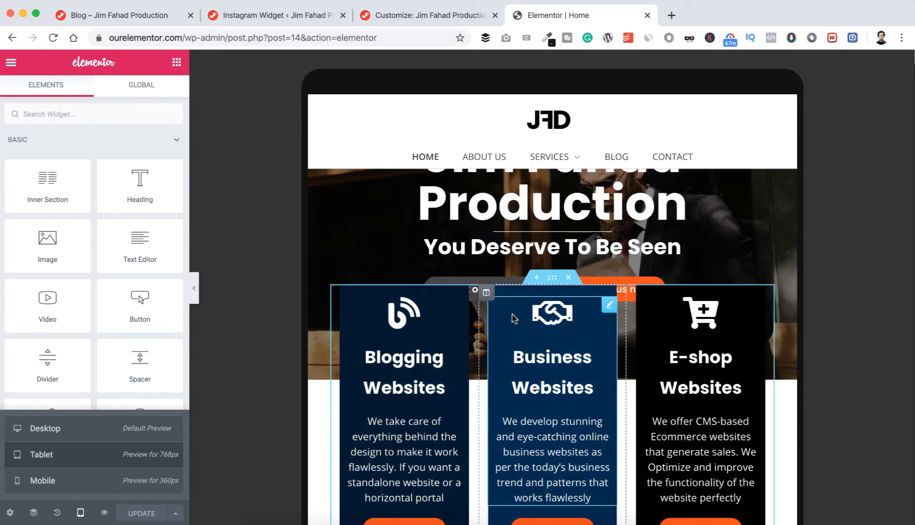
scroll(489, 336, down, 8)
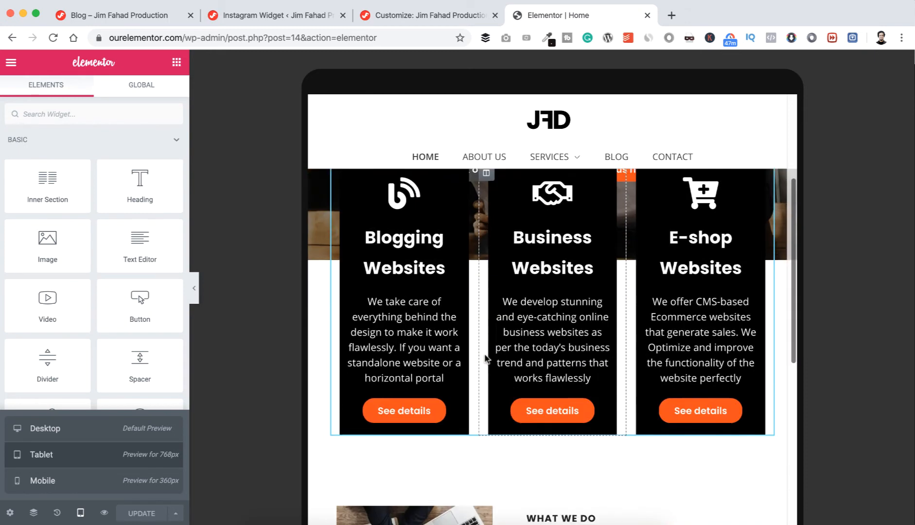
scroll(485, 357, down, 8)
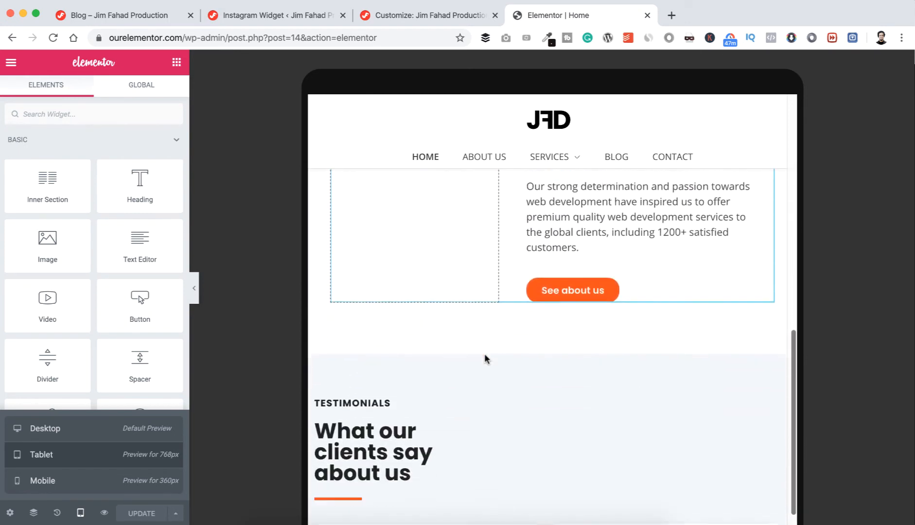
scroll(485, 352, down, 10)
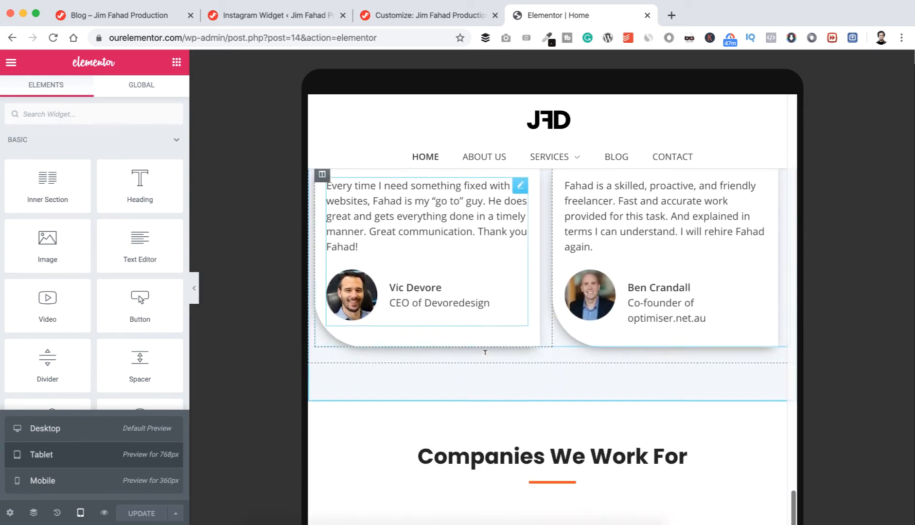
scroll(520, 370, up, 20)
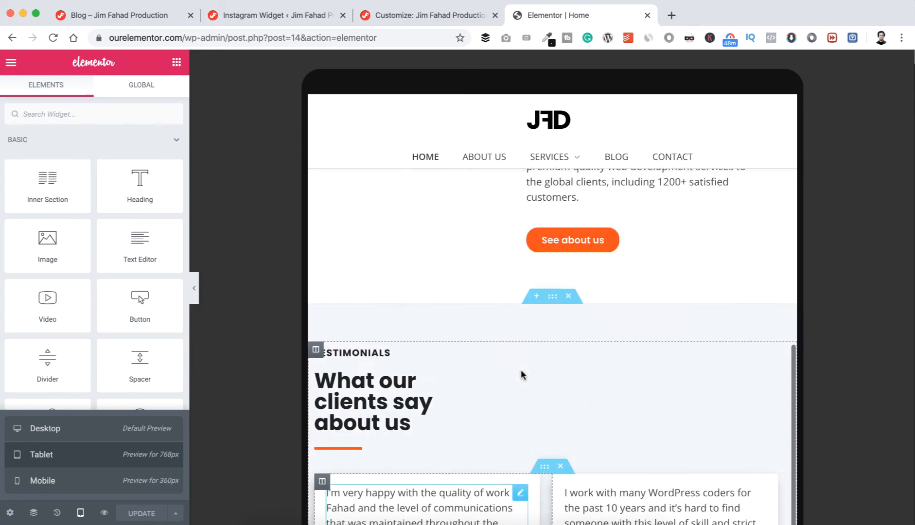
scroll(521, 368, down, 2)
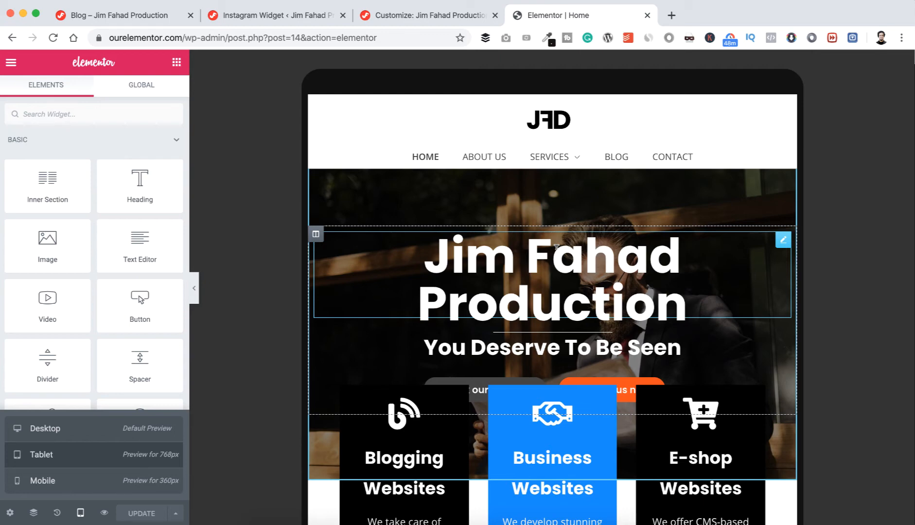
- Set the tablet font size of the hero section's main heading to 60 px
click(782, 242)
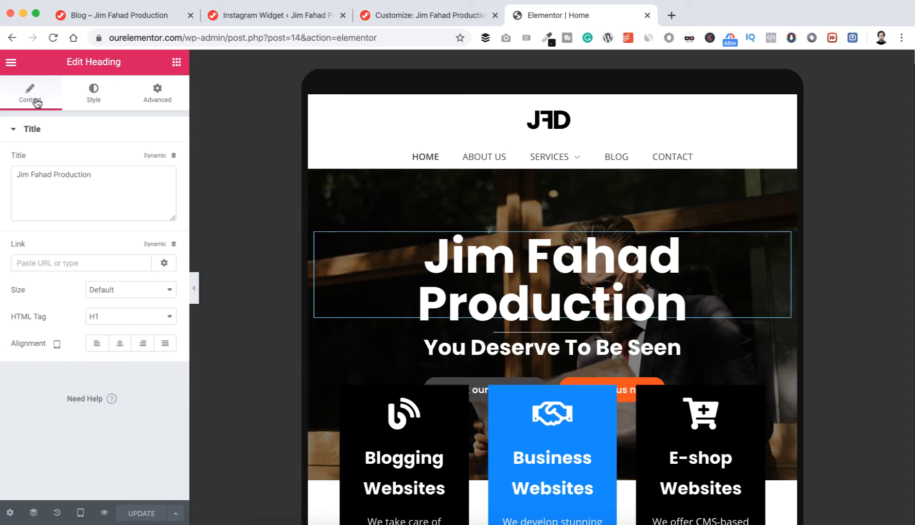
click(93, 96)
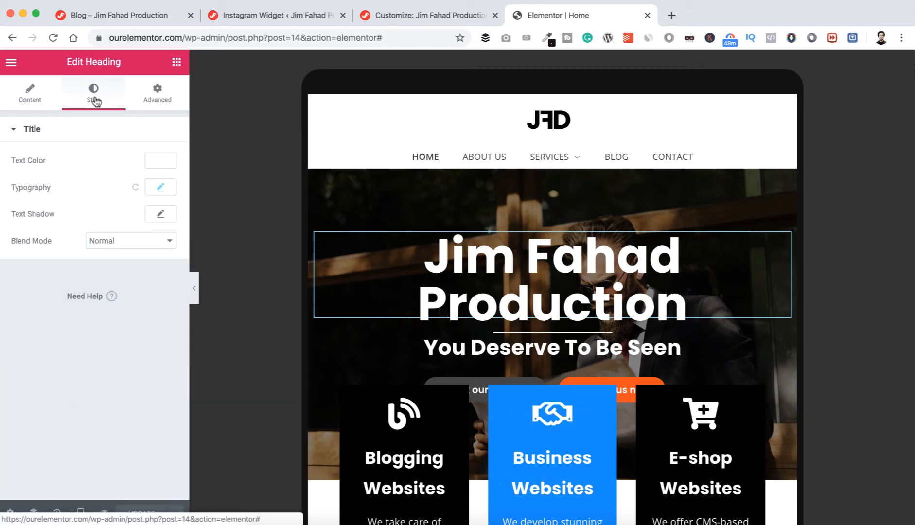
click(161, 190)
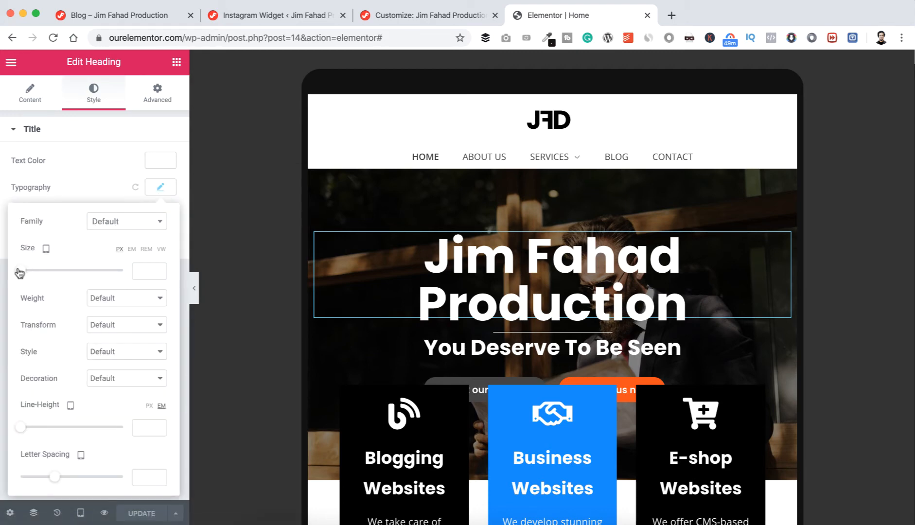
drag(20, 271, 50, 271)
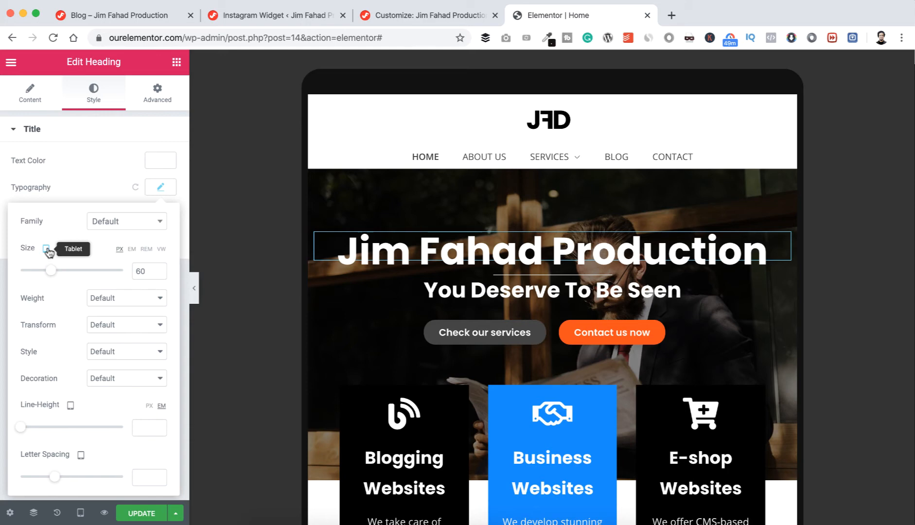
click(78, 190)
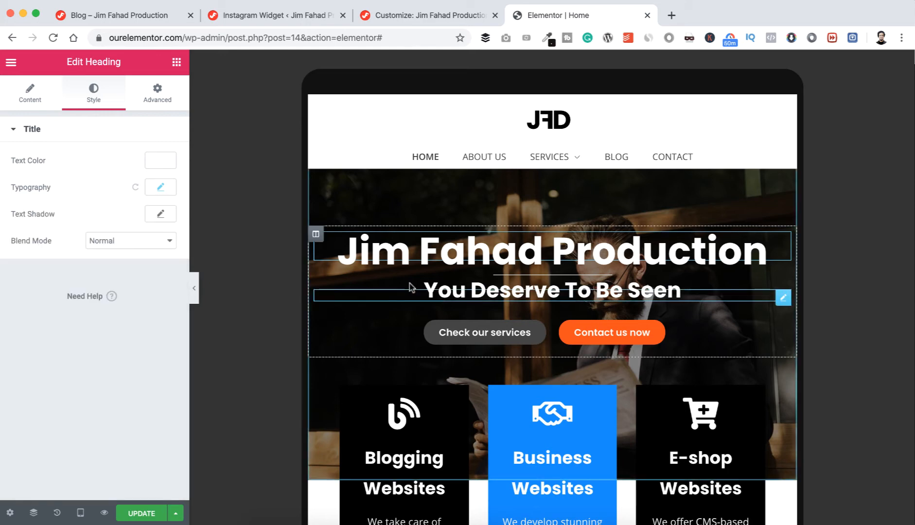
- Set the tablet title font size of the Blogging Websites icon box to 20 px
scroll(411, 354, down, 2)
scroll(411, 353, down, 3)
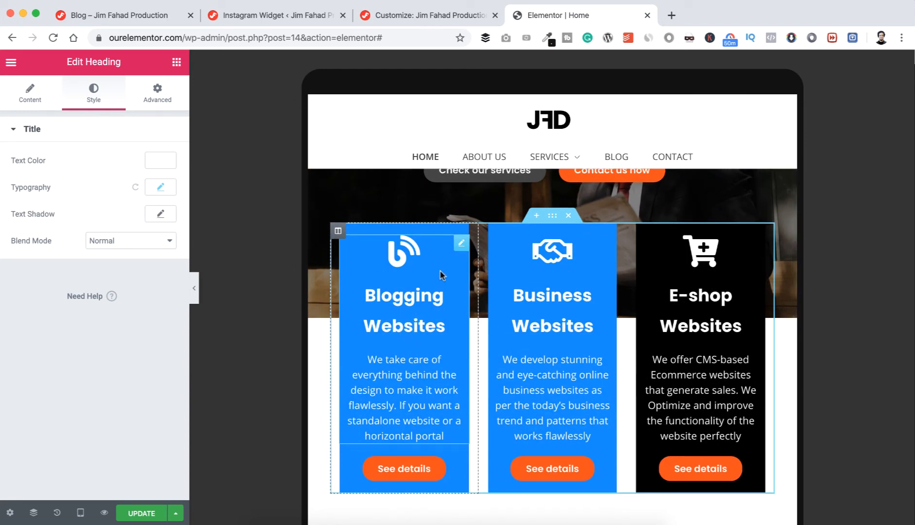
click(461, 245)
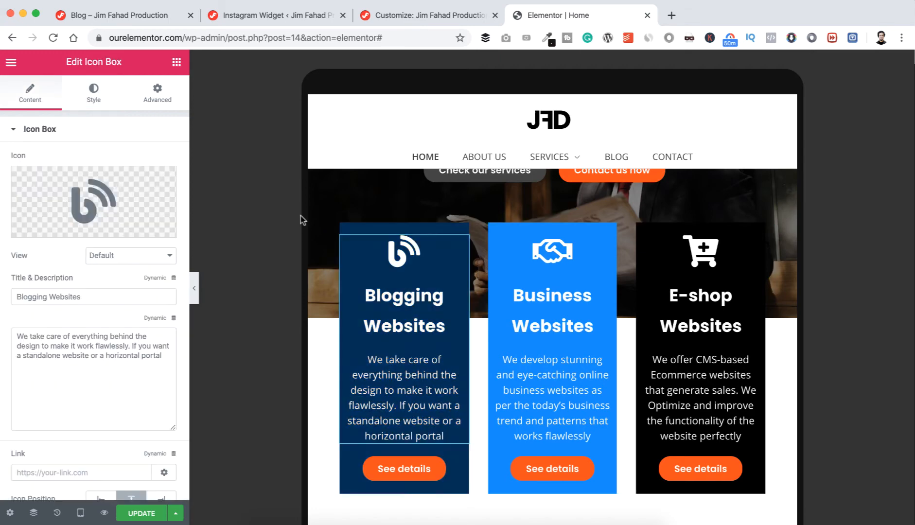
click(96, 97)
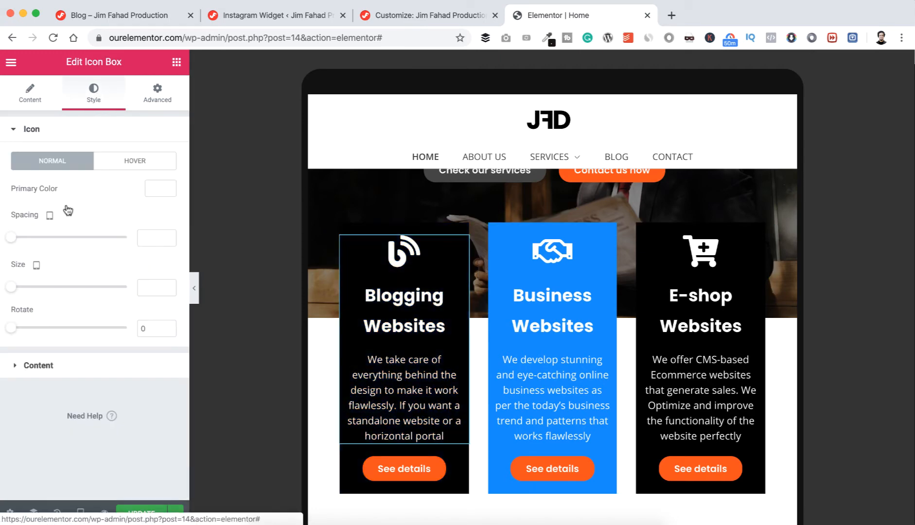
click(18, 370)
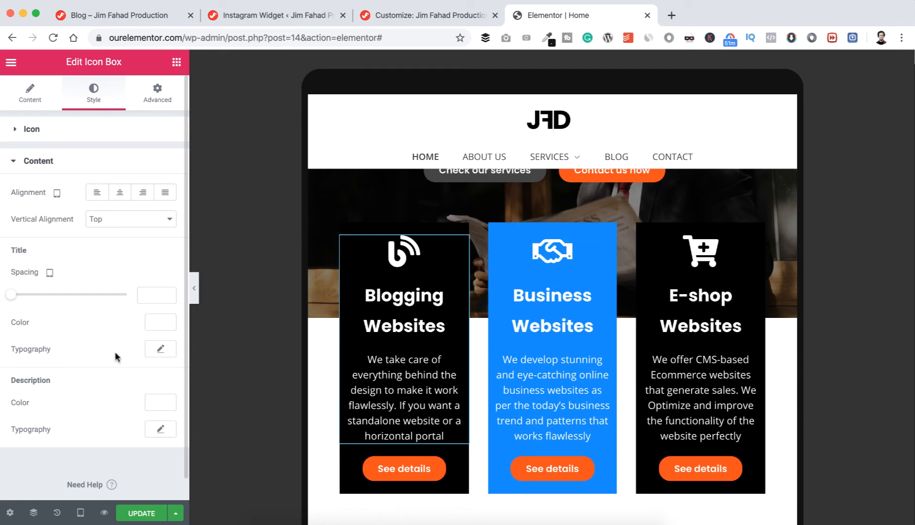
click(159, 350)
scroll(139, 389, down, 5)
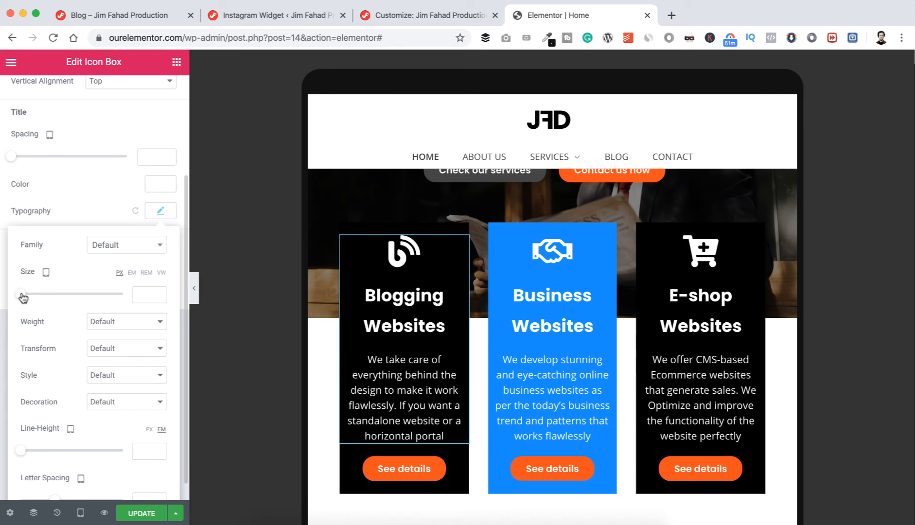
drag(23, 298, 32, 300)
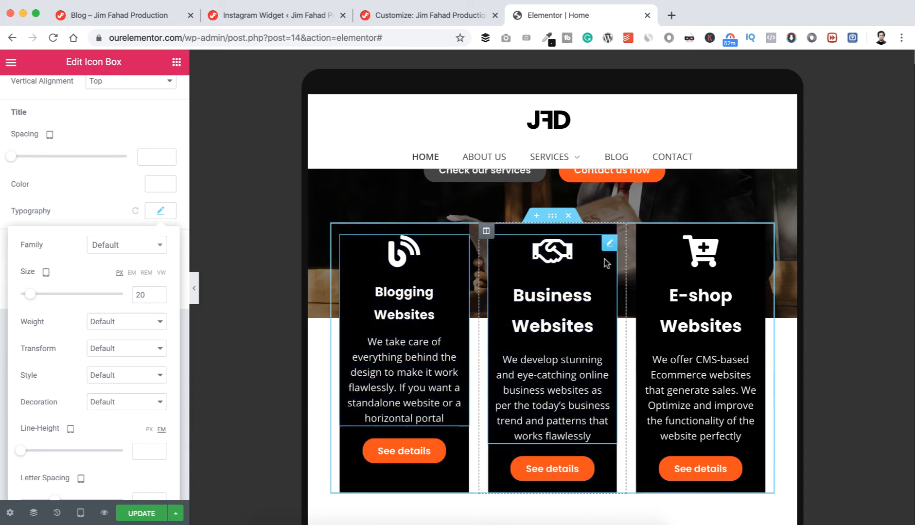
- Set the tablet title font size of the Business Websites icon box to 20 px
click(608, 246)
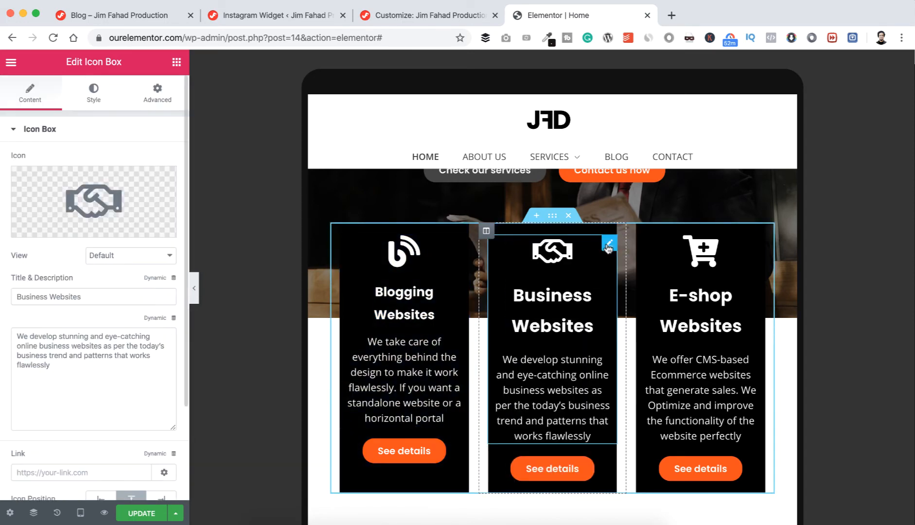
click(94, 97)
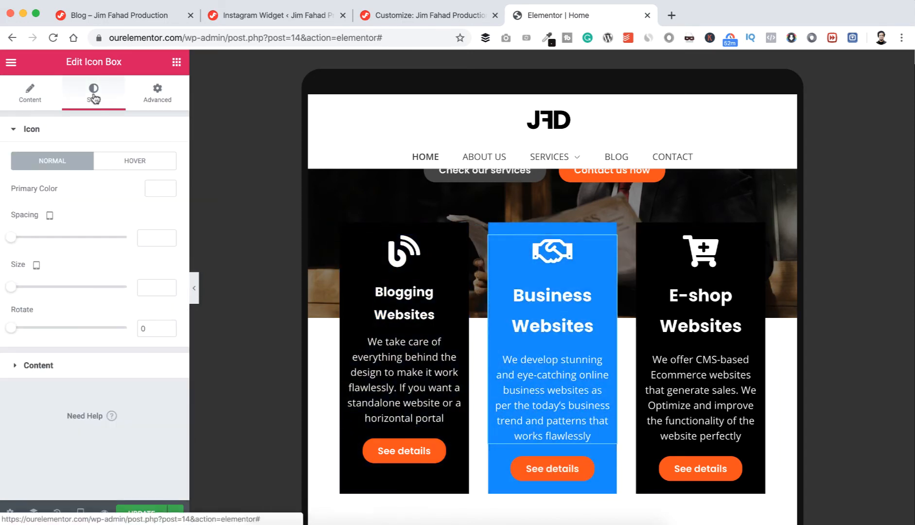
click(18, 369)
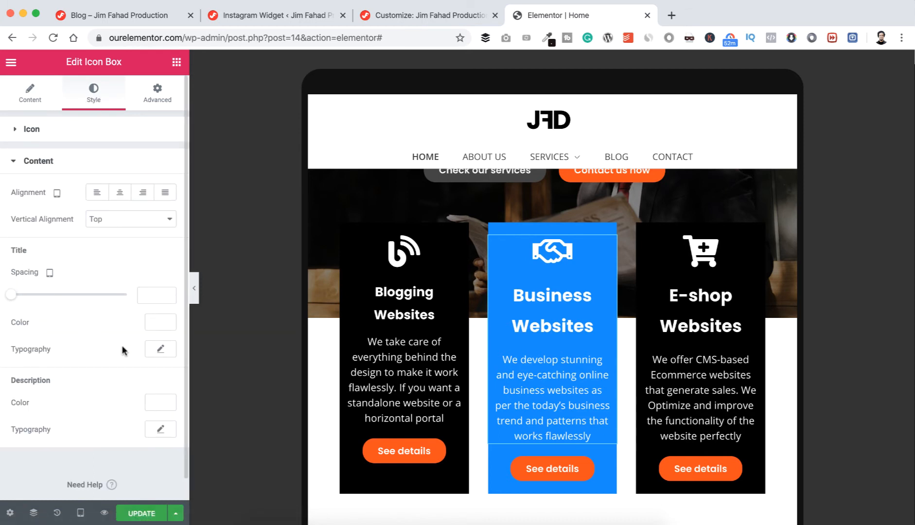
click(156, 352)
click(145, 427)
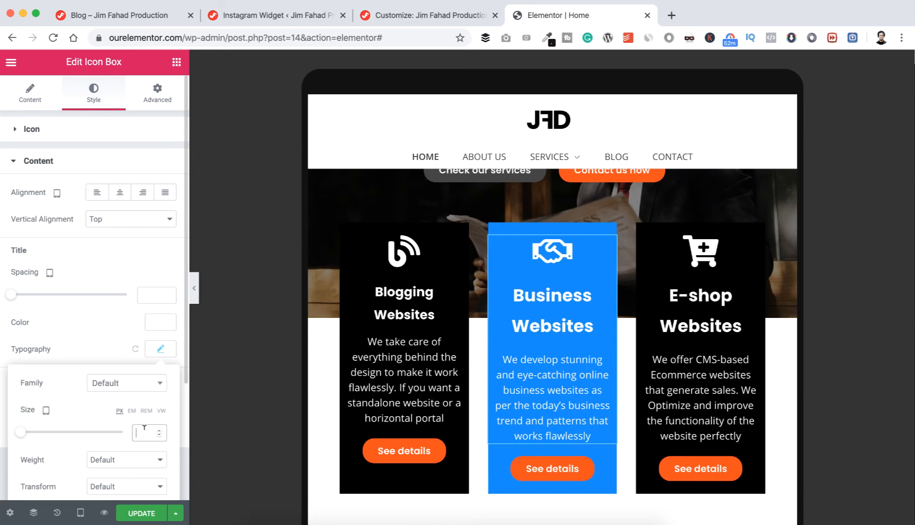
text(20)
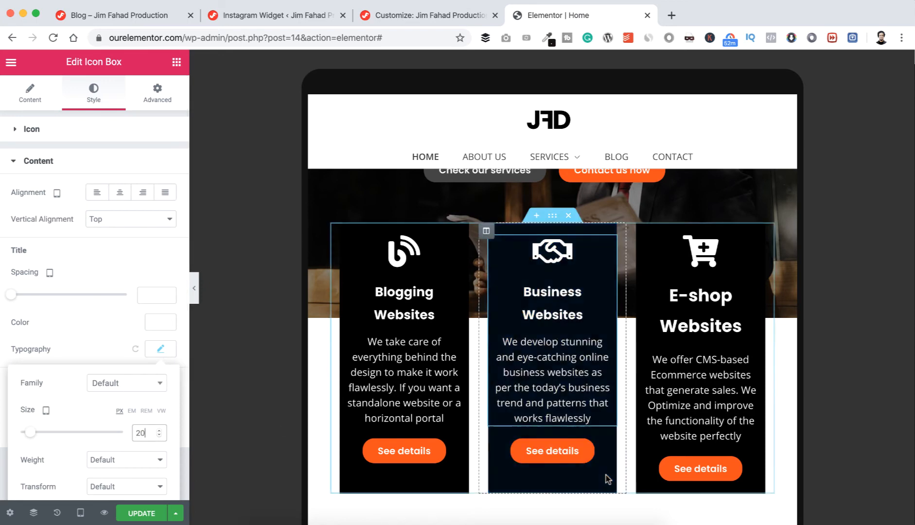
- Set the tablet title font size of the E-shop Websites icon box to 22 px
click(757, 245)
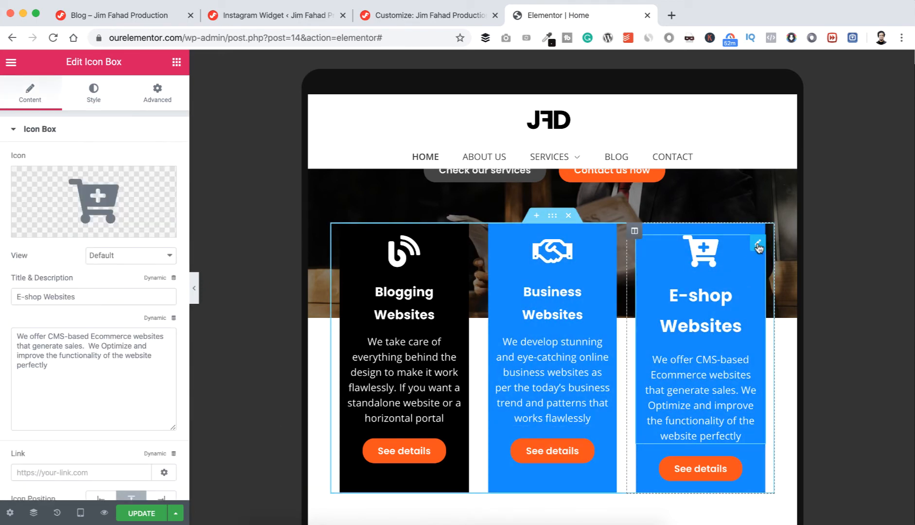
click(88, 92)
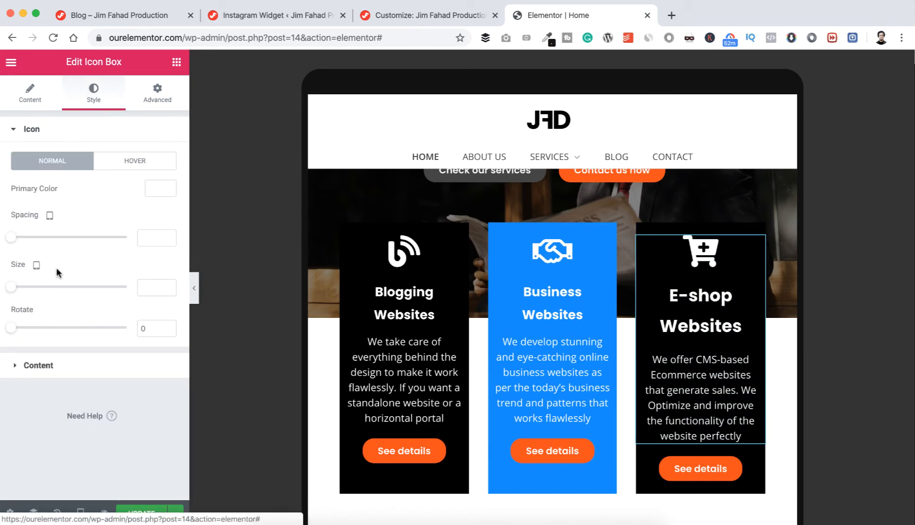
click(28, 366)
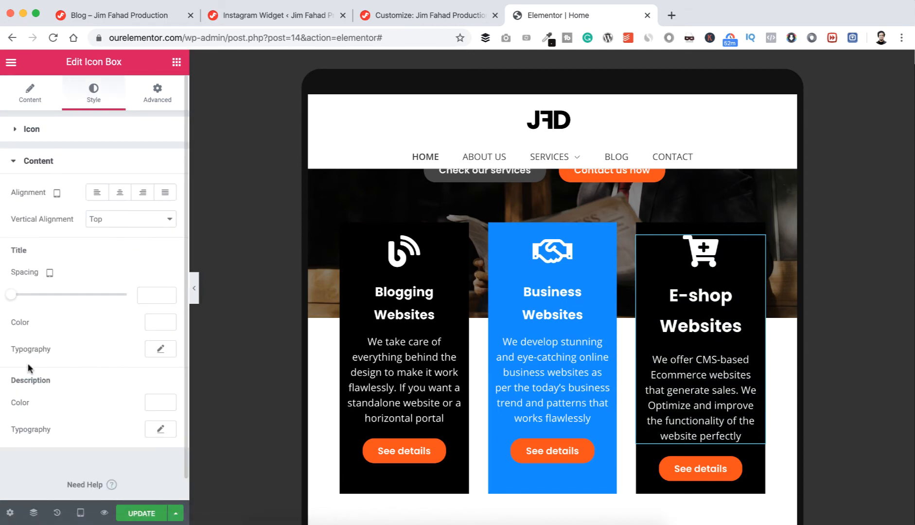
click(156, 350)
click(139, 432)
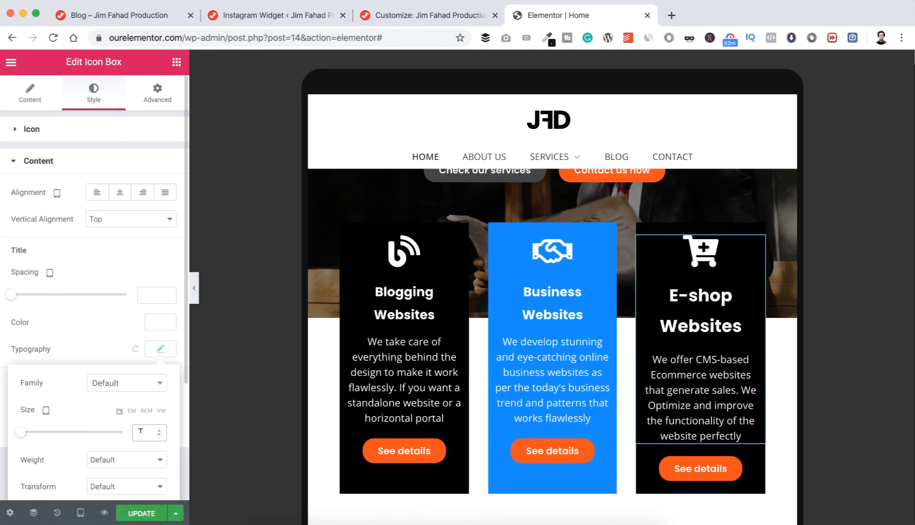
text(20)
key(Up)
key(Up)
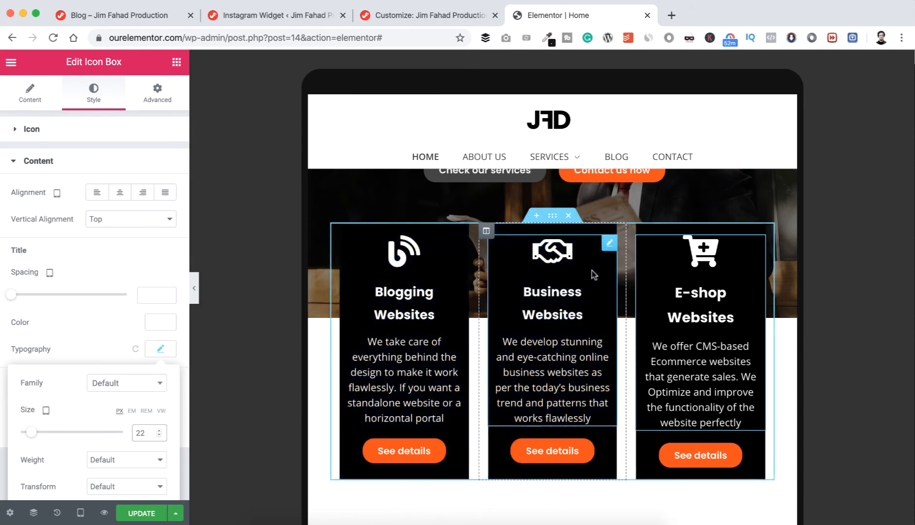
- Set the tablet title font size of both the Business Websites and Blogging Websites icon boxes to 22 px
click(609, 247)
text(22)
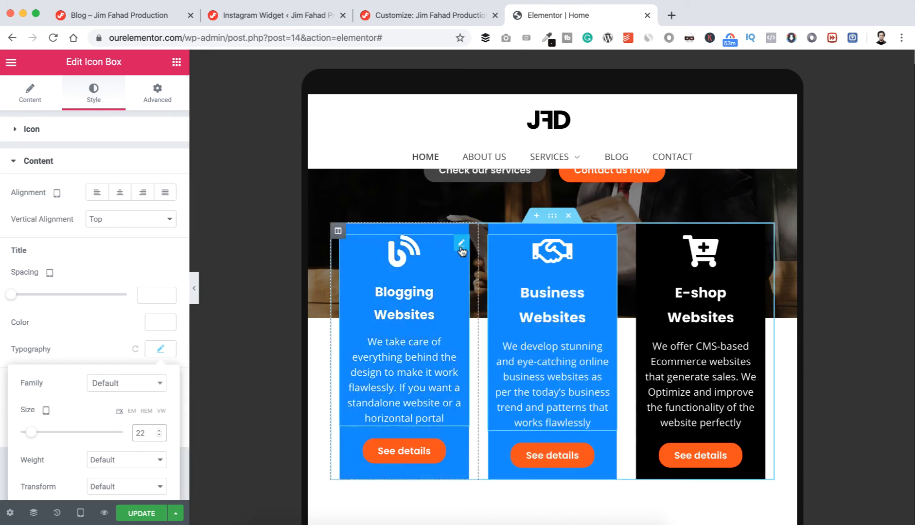
click(164, 353)
click(161, 350)
click(145, 433)
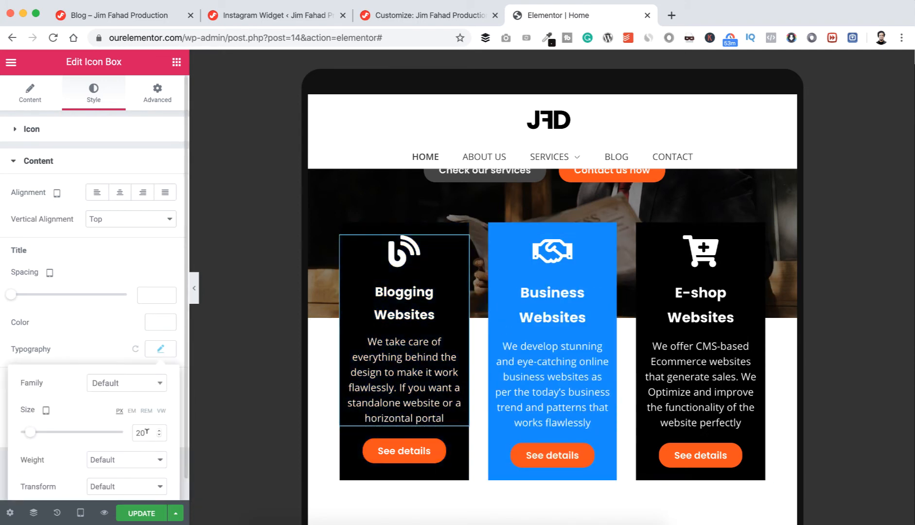
text(22)
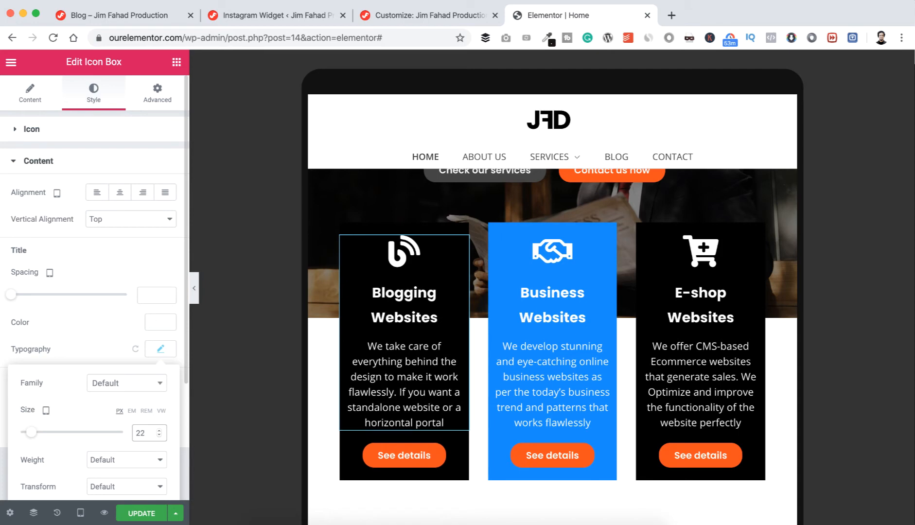
- Deselect the icon box and examine the tablet layout from the hero section through the service boxes to the testimonials
click(316, 361)
scroll(402, 328, up, 5)
scroll(401, 328, down, 1)
scroll(401, 328, up, 1)
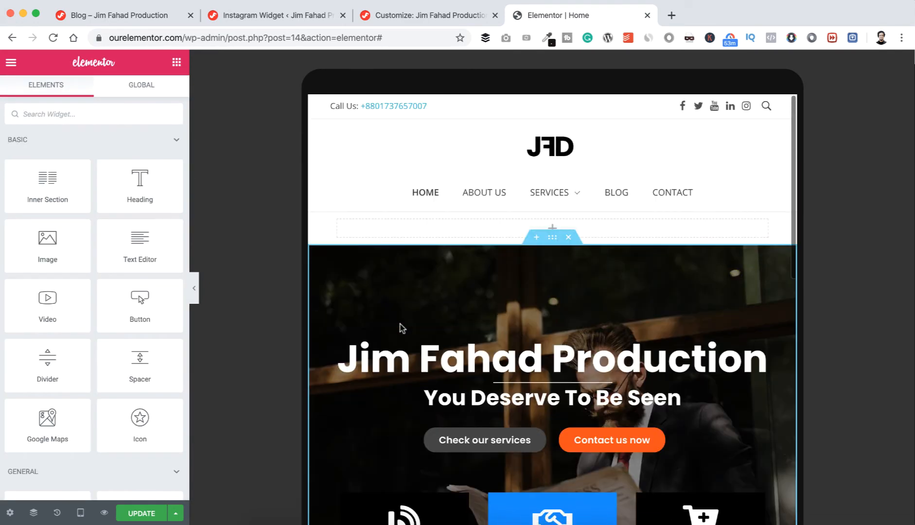
scroll(400, 323, down, 7)
scroll(402, 324, down, 5)
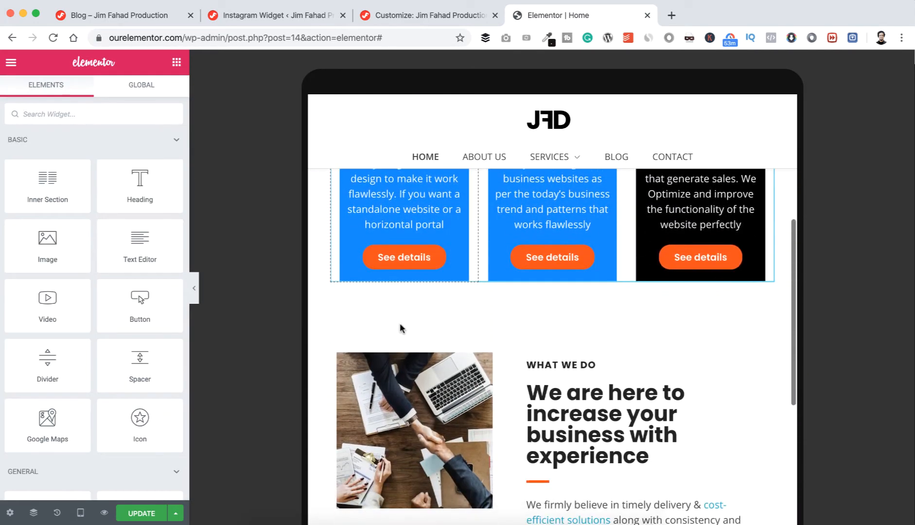
scroll(467, 417, down, 8)
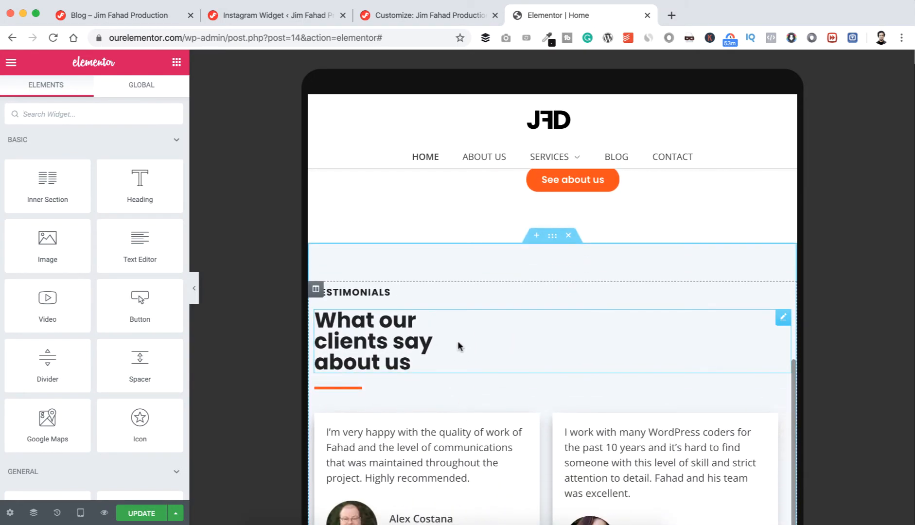
- Set the tablet margin of the "What our clients say about us" heading to 0 px on all four sides
scroll(458, 344, down, 1)
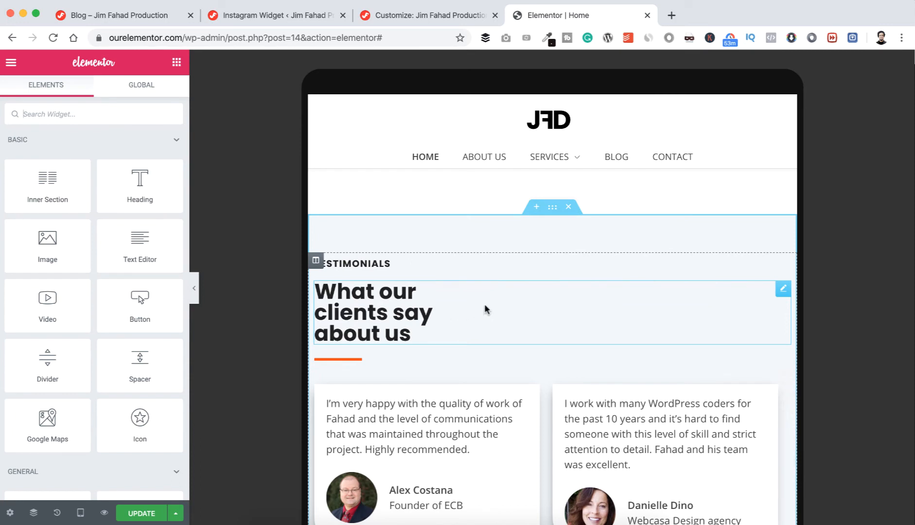
scroll(489, 328, down, 2)
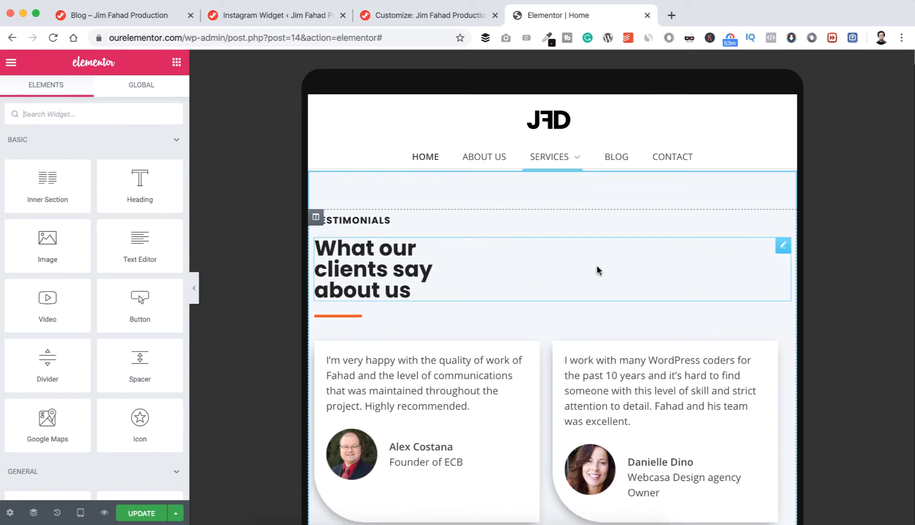
click(783, 247)
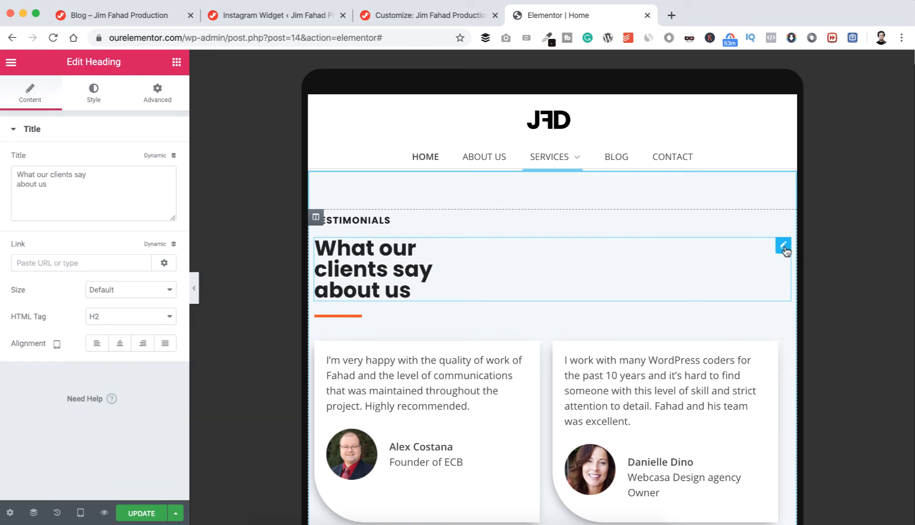
click(98, 97)
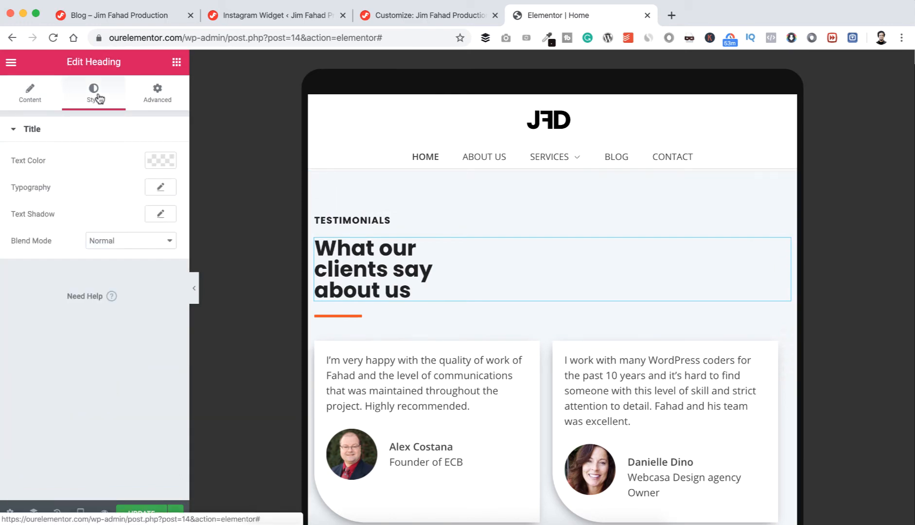
click(159, 93)
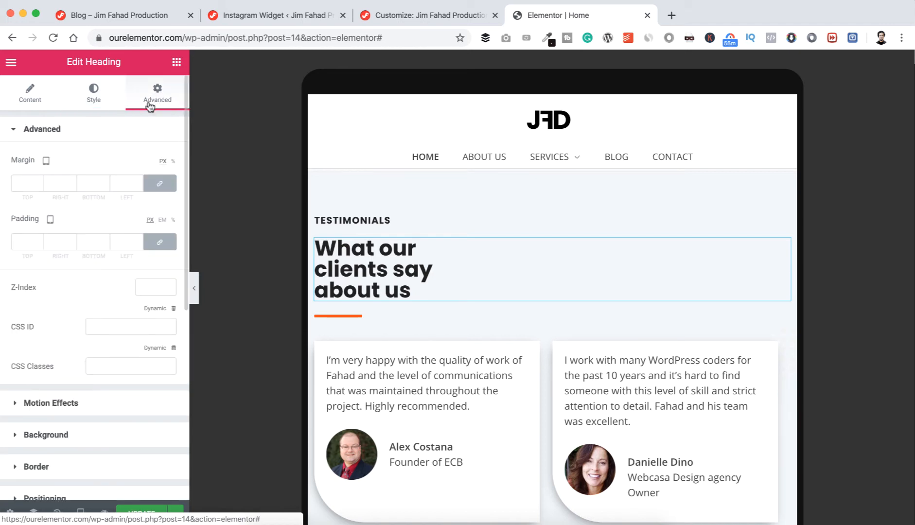
click(163, 187)
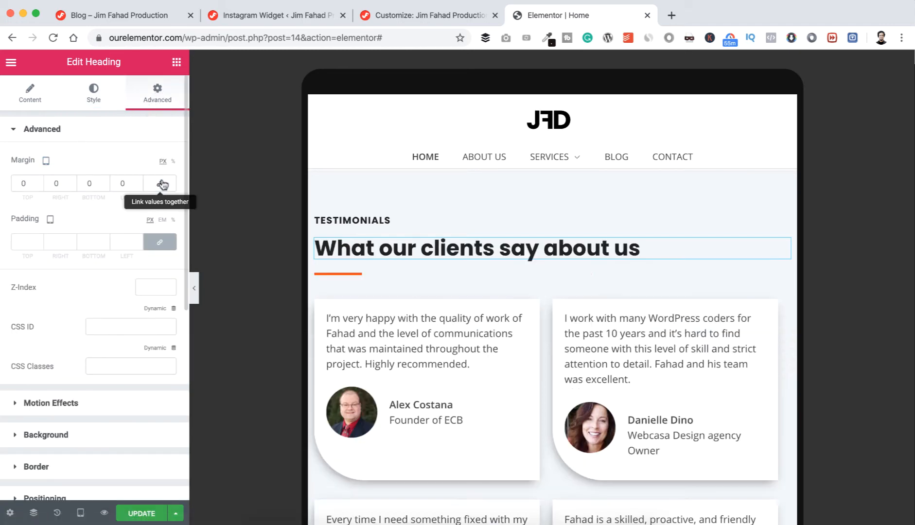
- Examine the rest of the tablet layout, from the testimonial cards and the companies carousel to the footer
scroll(503, 315, down, 1)
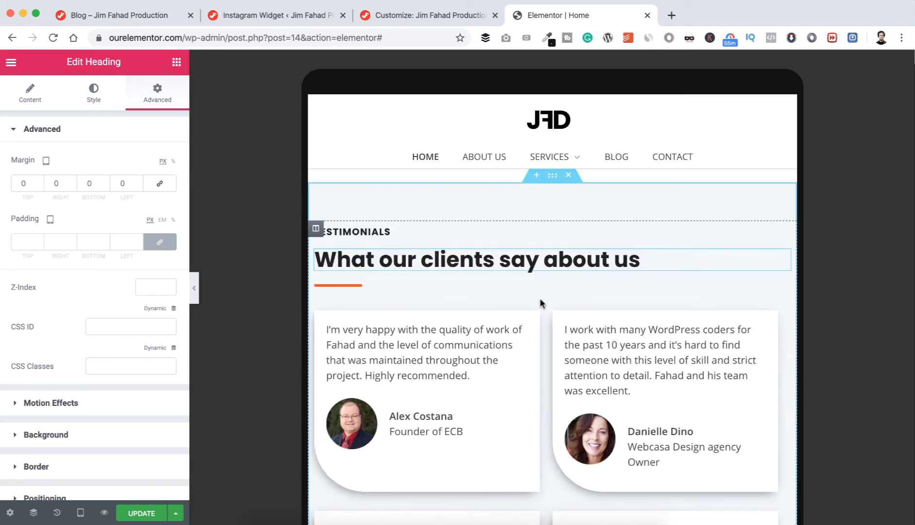
scroll(541, 302, down, 5)
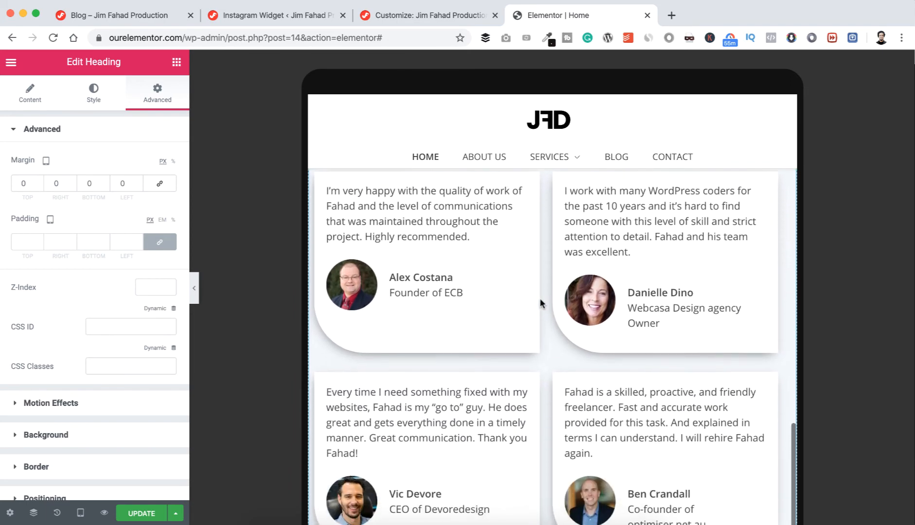
scroll(541, 304, down, 3)
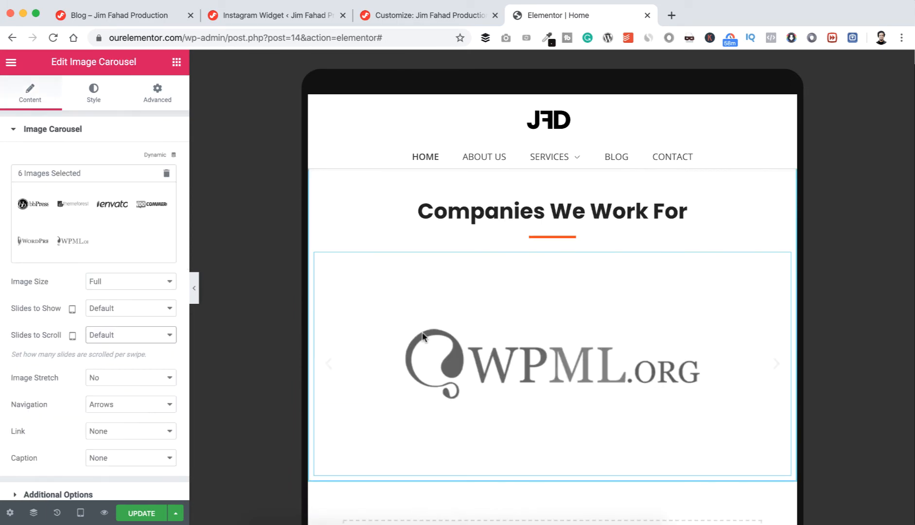
scroll(423, 337, down, 4)
scroll(422, 334, down, 2)
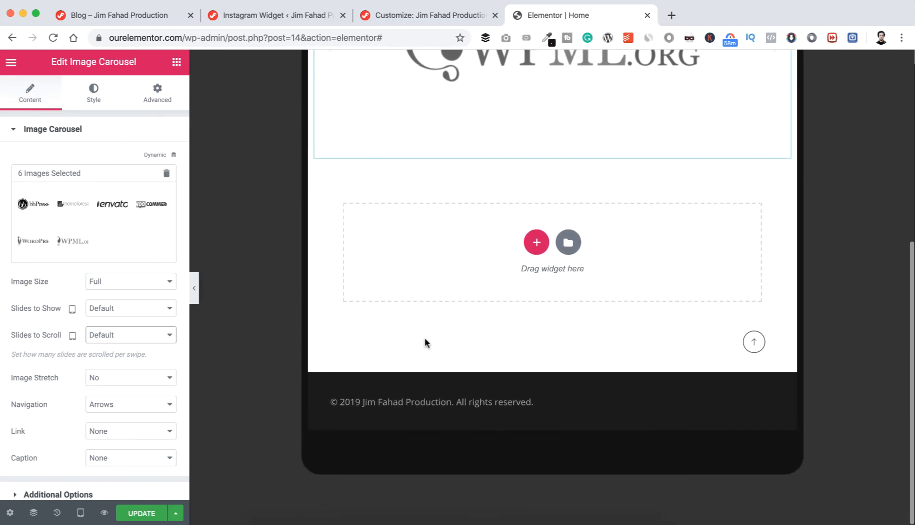
- Switch the homepage's responsive preview to the Mobile size of 360px
click(755, 347)
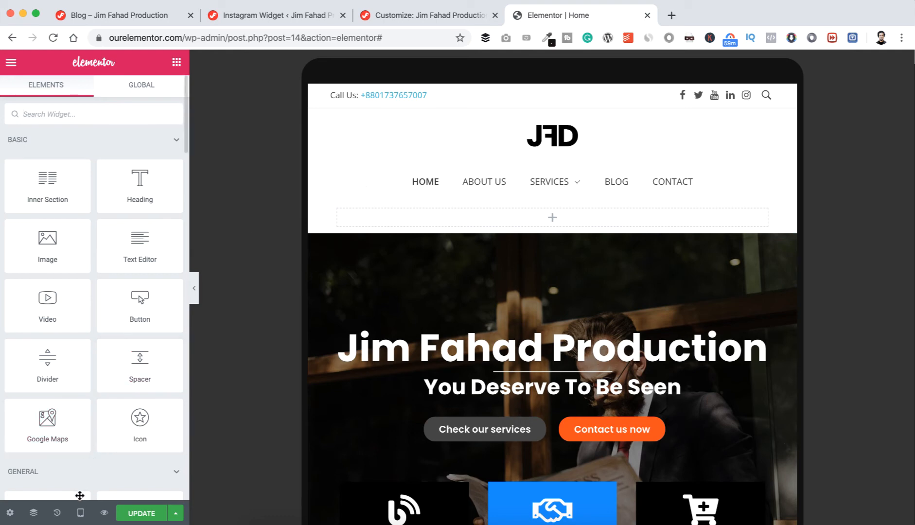
click(81, 514)
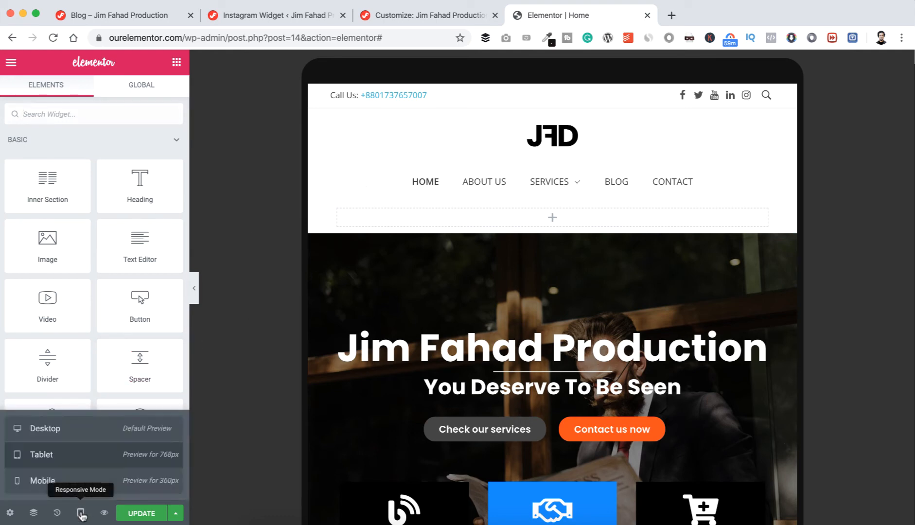
click(69, 483)
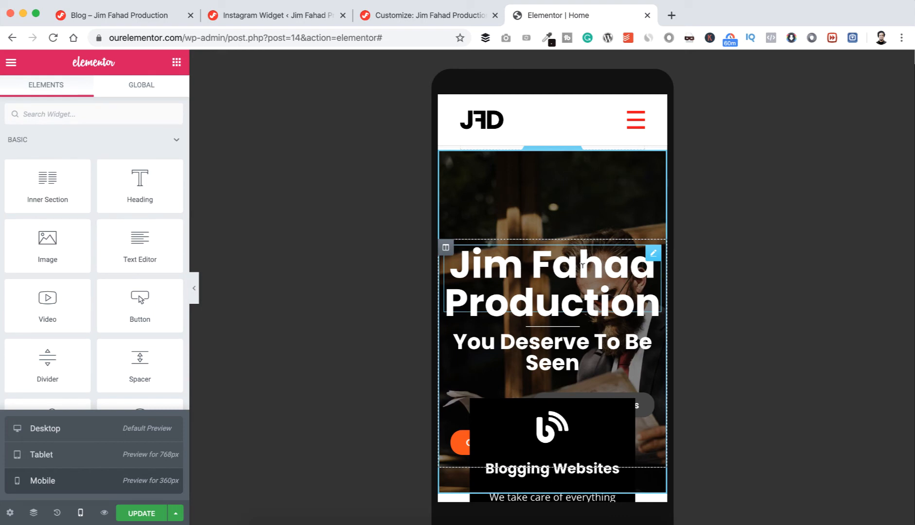
- Set the mobile font size of the hero section's main title to 45 px
click(654, 254)
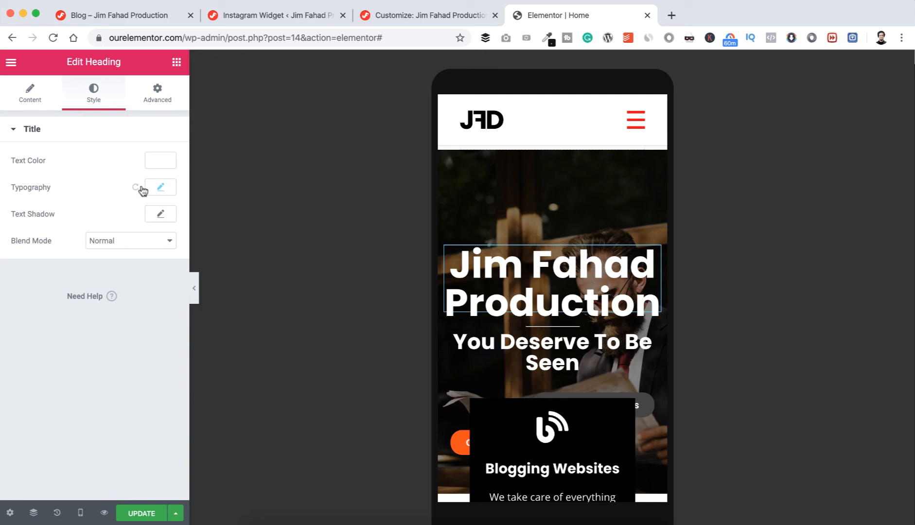
click(162, 187)
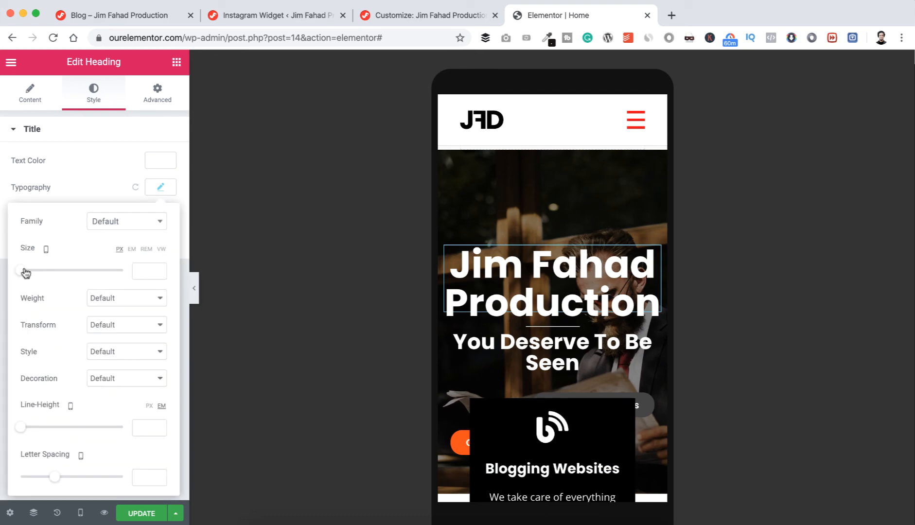
drag(23, 272, 46, 272)
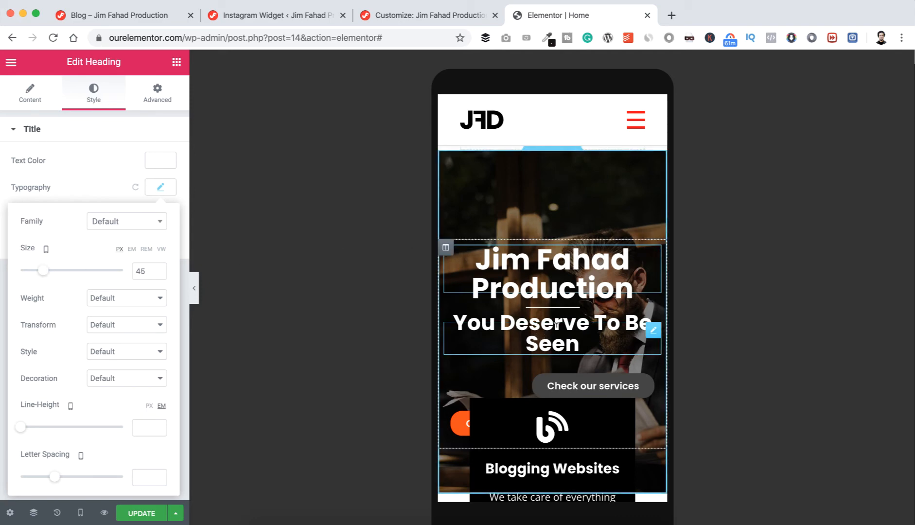
- Set the mobile font size of the "You Deserve To Be Seen" heading to 24 px
drag(654, 331, 656, 331)
click(654, 332)
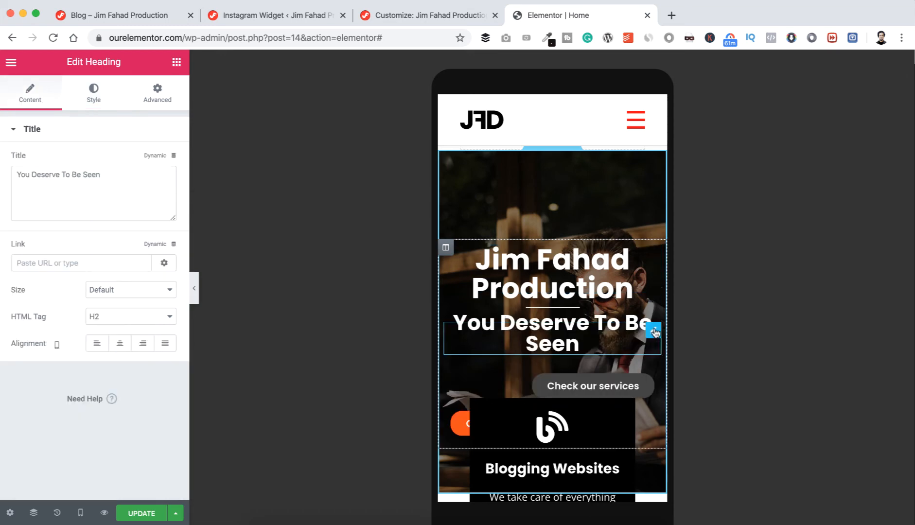
click(96, 98)
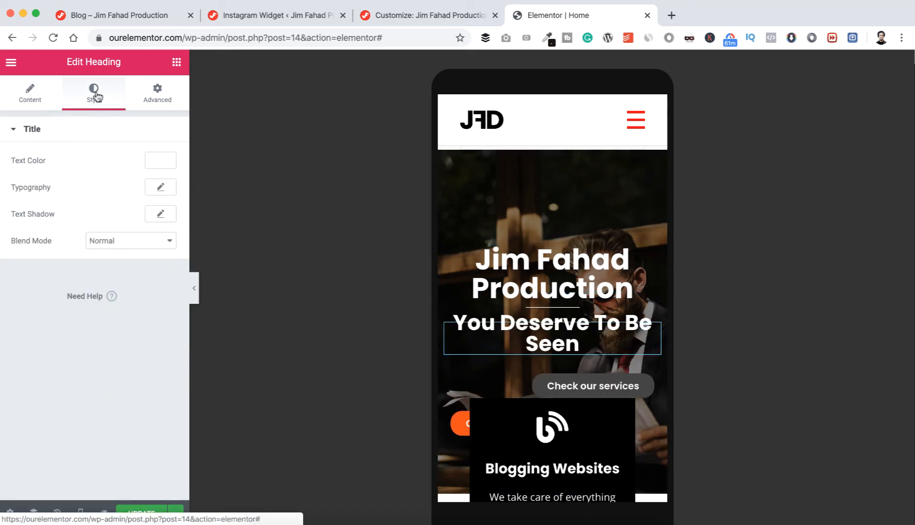
click(160, 193)
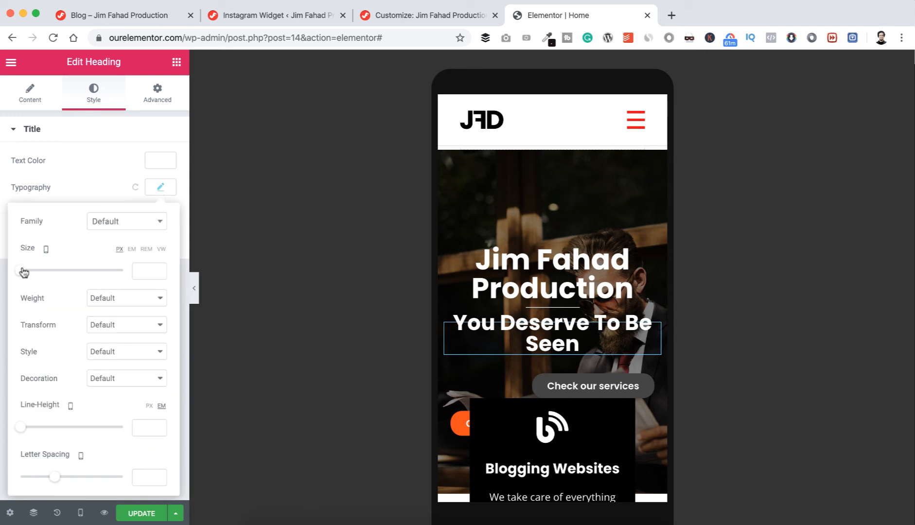
drag(23, 273, 35, 274)
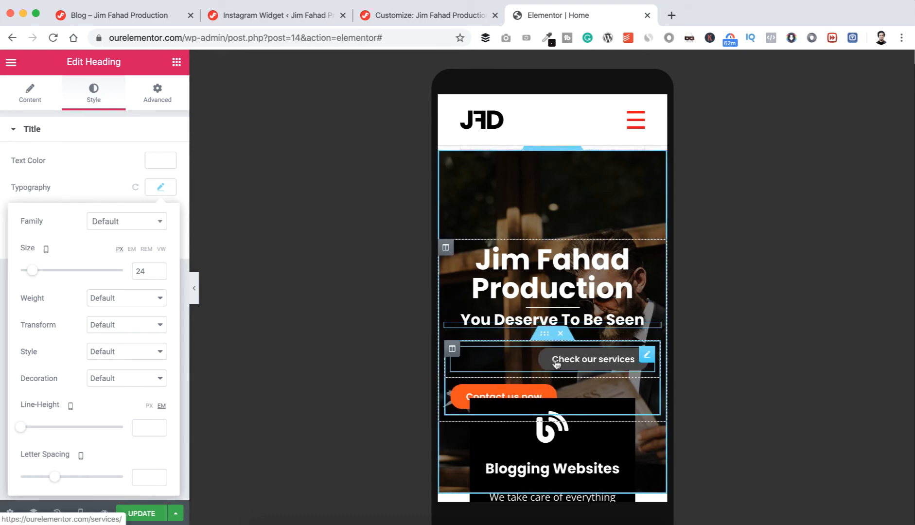
- Center-align the "Check our services" and "Contact us now" buttons in the hero section for mobile
click(647, 355)
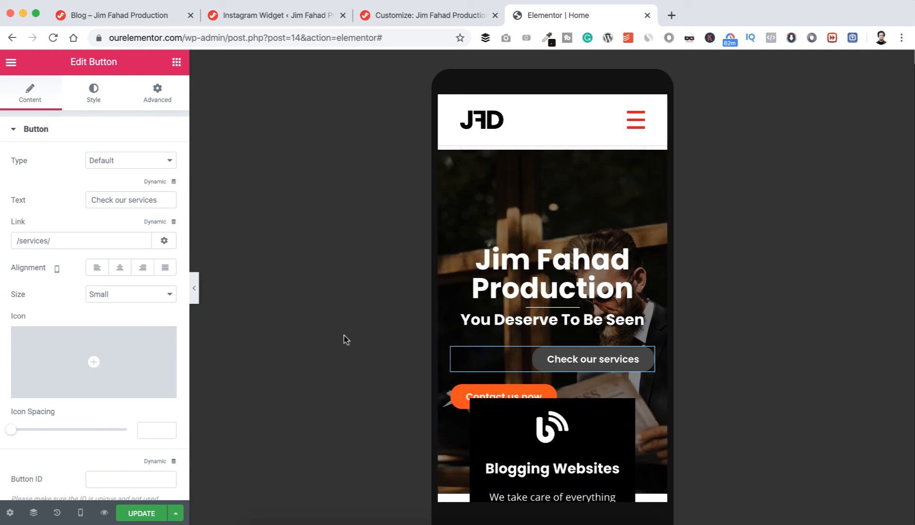
click(120, 270)
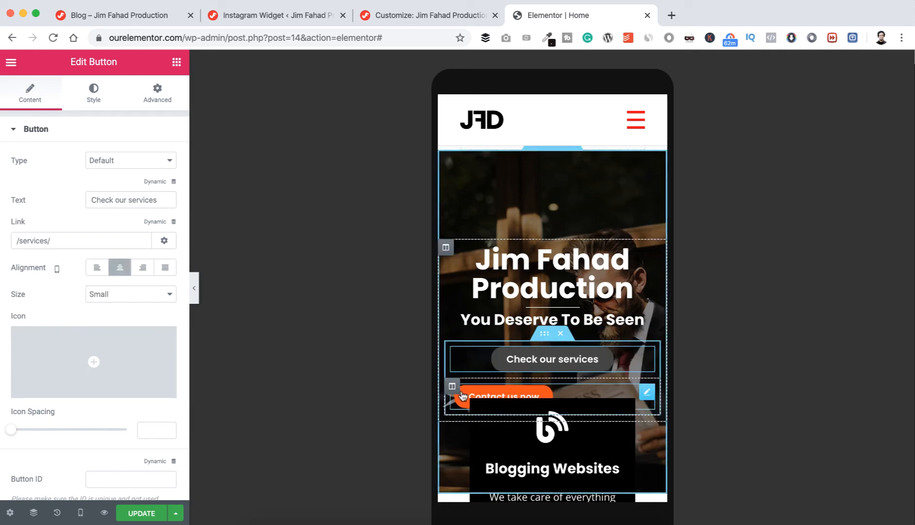
click(647, 394)
click(120, 270)
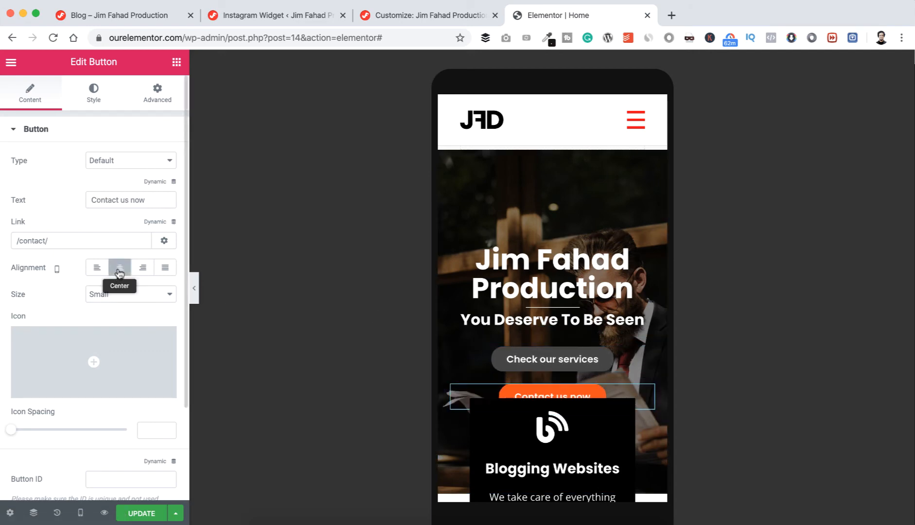
- Open the mobile margin and padding settings of the service boxes section that starts with "Blogging Websites"
scroll(491, 340, down, 4)
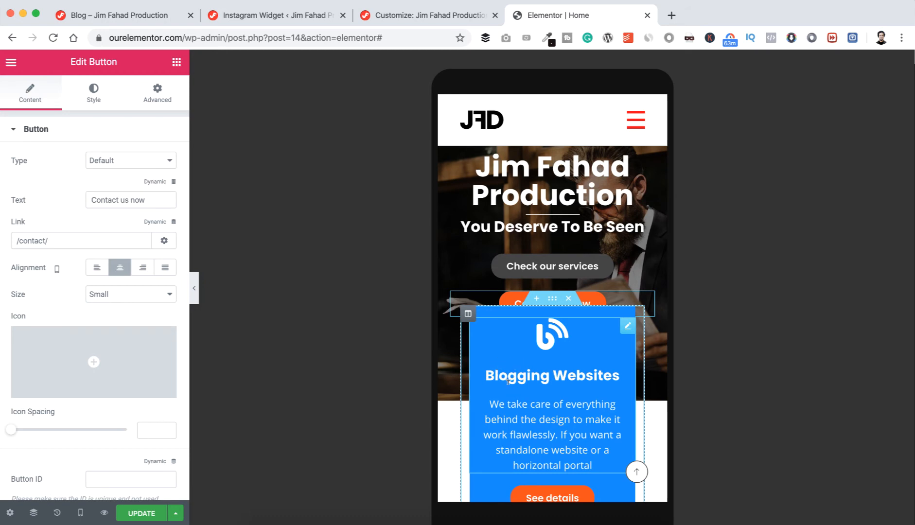
click(555, 303)
click(157, 98)
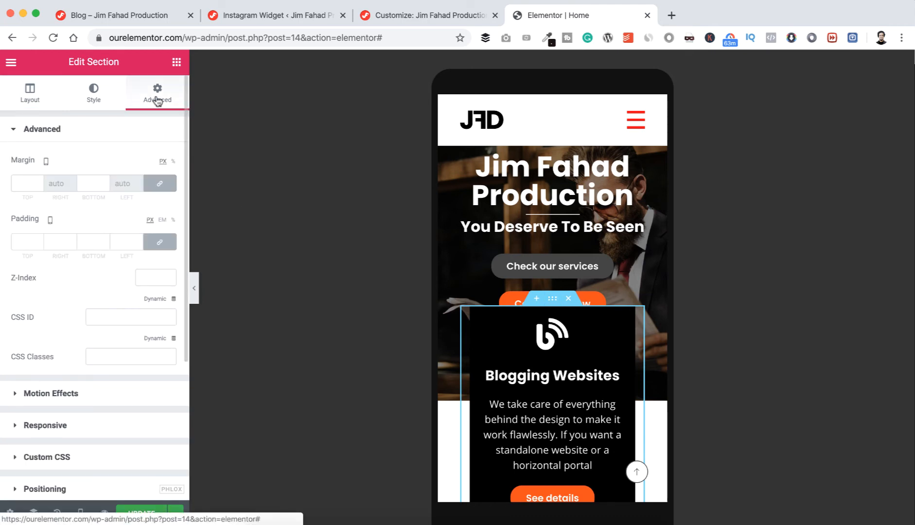
- Unlink the services section's mobile margins and set the top and bottom margins to 0 px
click(159, 184)
scroll(470, 316, down, 3)
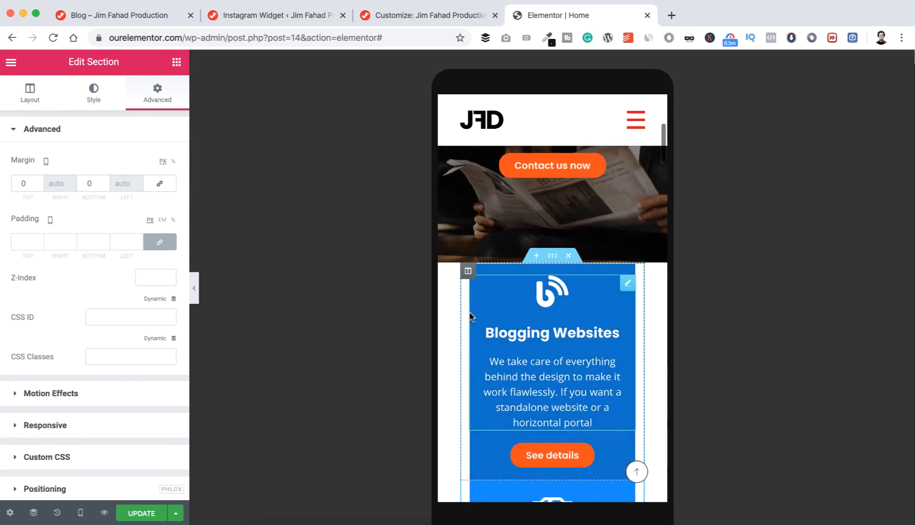
scroll(471, 316, up, 2)
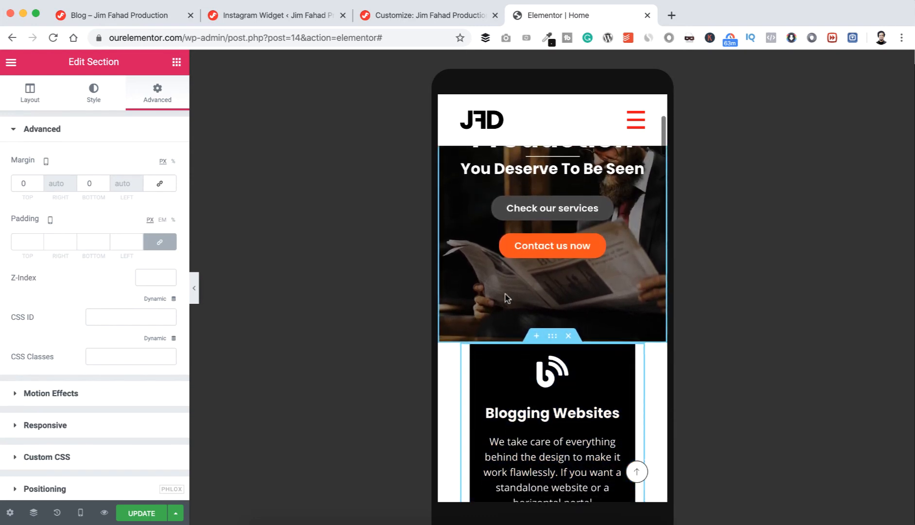
scroll(469, 302, up, 3)
scroll(470, 300, down, 3)
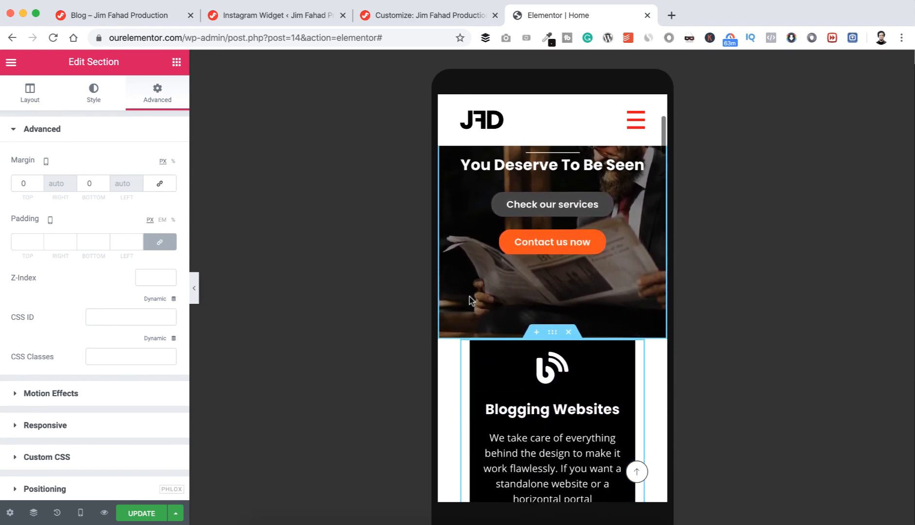
scroll(471, 300, down, 2)
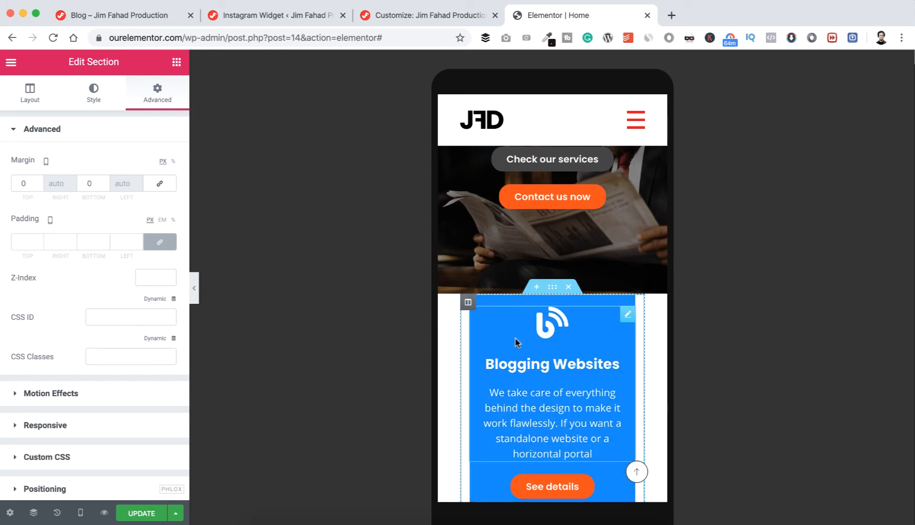
scroll(515, 339, down, 3)
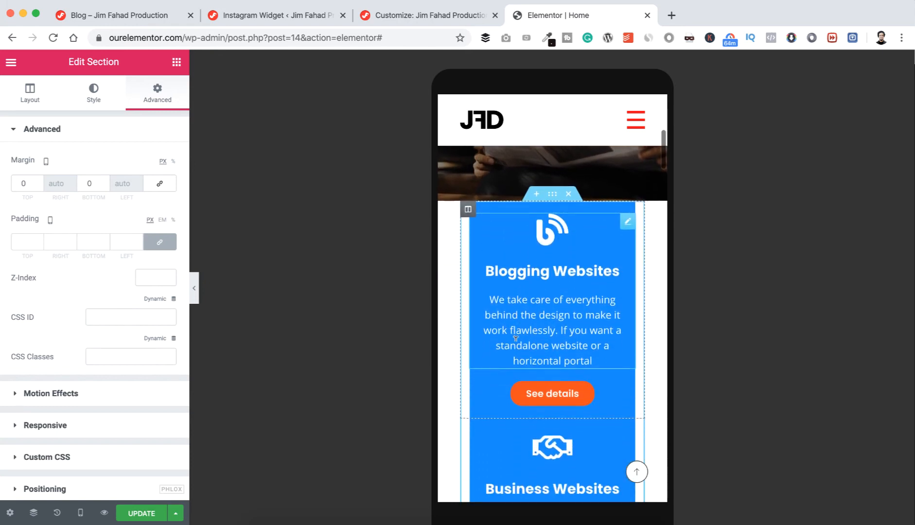
scroll(486, 328, up, 1)
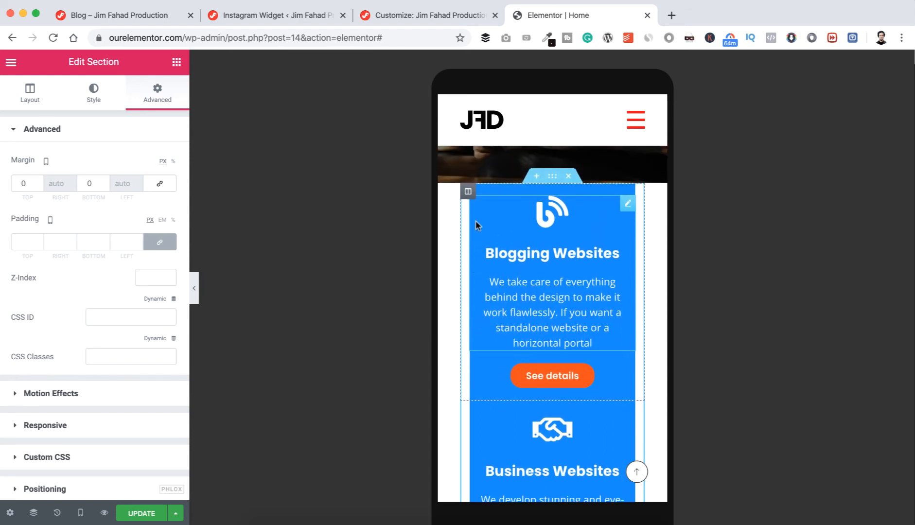
- Set the Blogging Websites column's mobile margins to 30 px top and 0 on the other sides
click(468, 192)
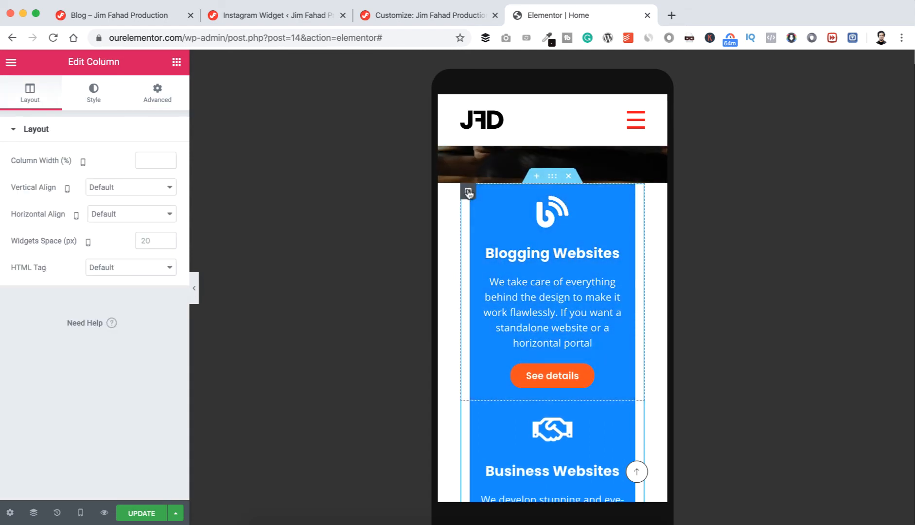
click(158, 96)
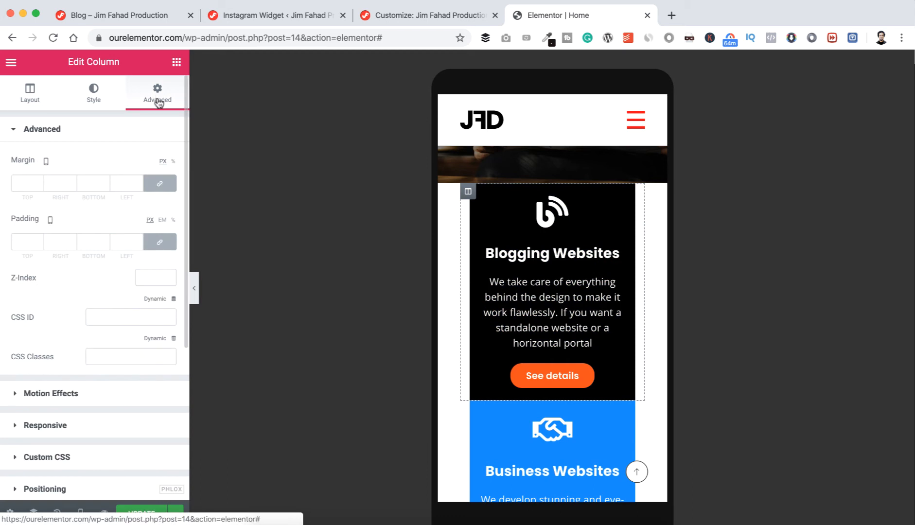
click(160, 184)
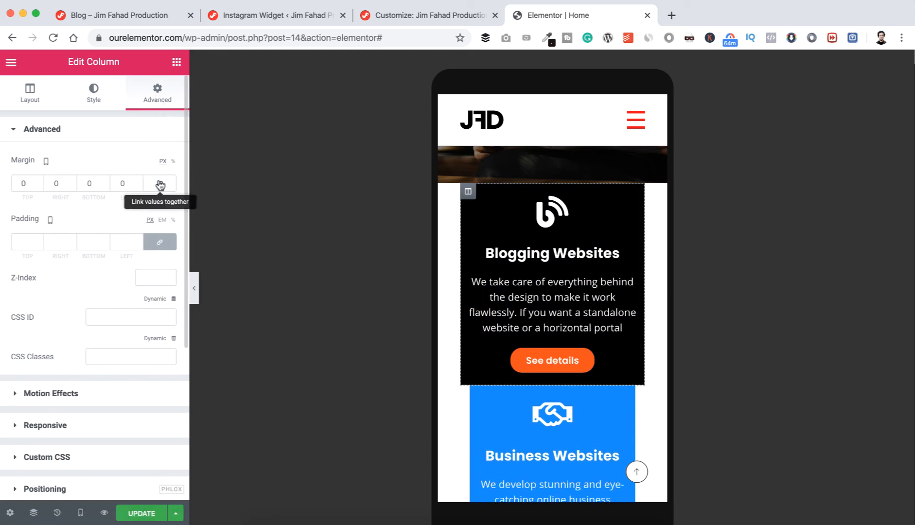
click(21, 182)
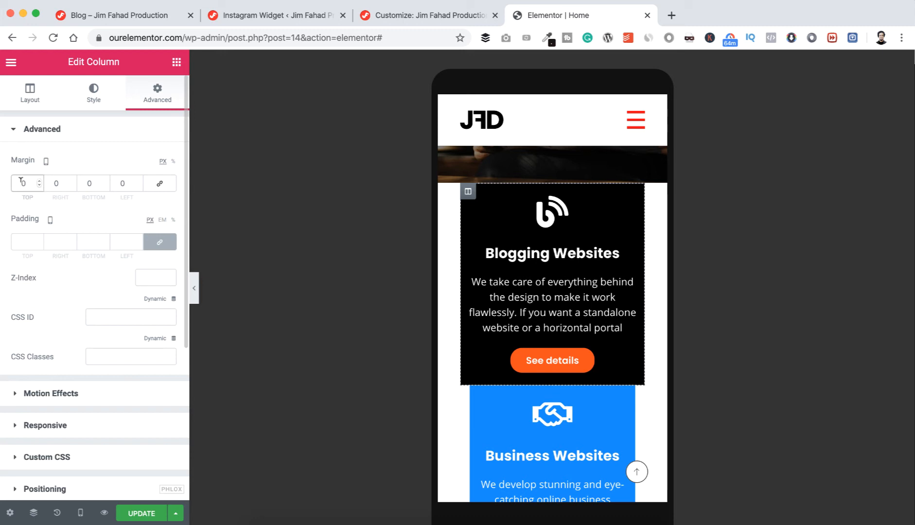
text(2)
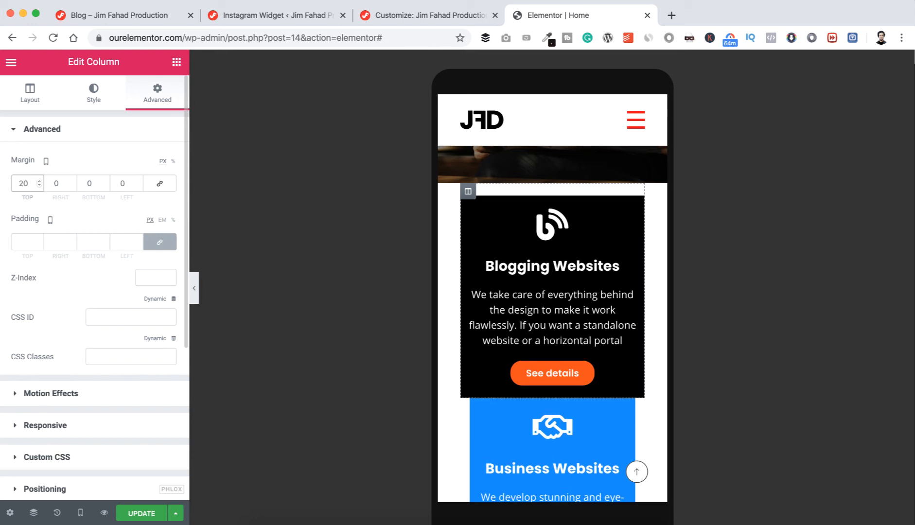
key(BackSpace)
text(3)
scroll(530, 288, up, 8)
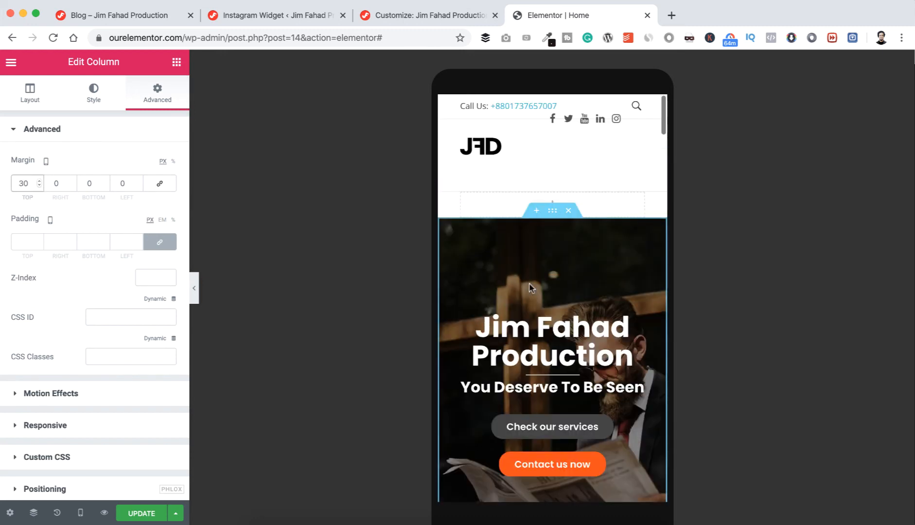
scroll(530, 288, down, 6)
scroll(530, 288, down, 3)
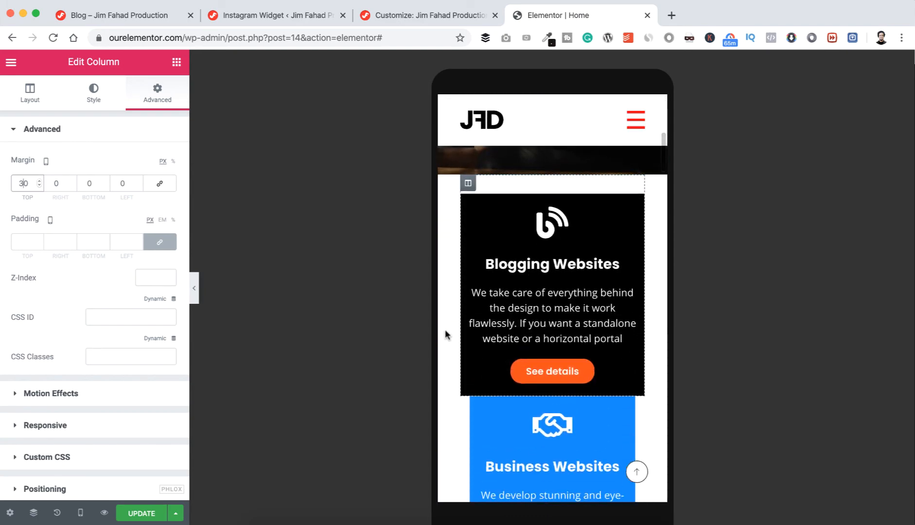
- Give the Business Websites column a 30 px top margin on mobile, with 0 on the other sides
scroll(451, 365, down, 1)
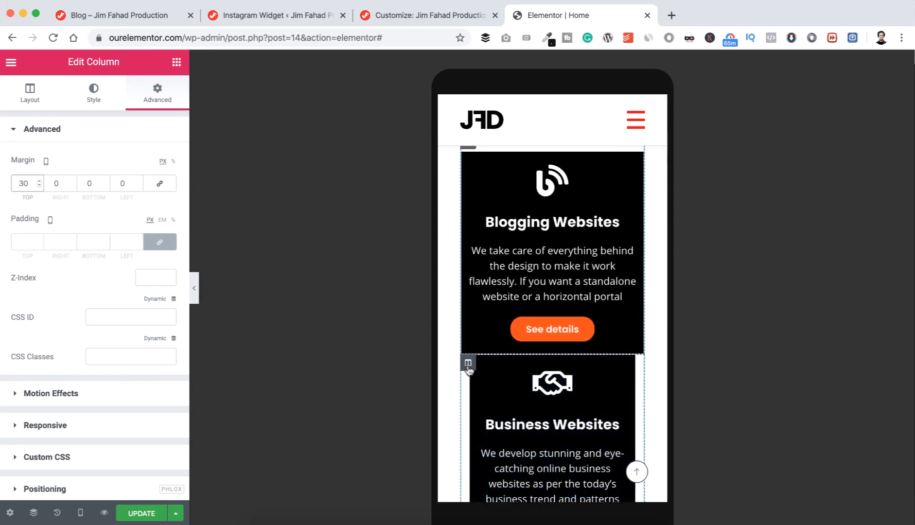
click(468, 364)
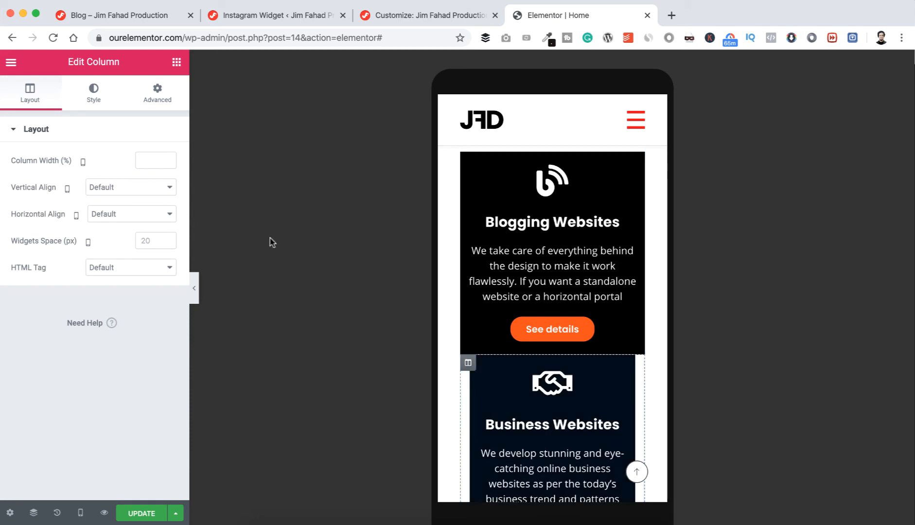
click(154, 95)
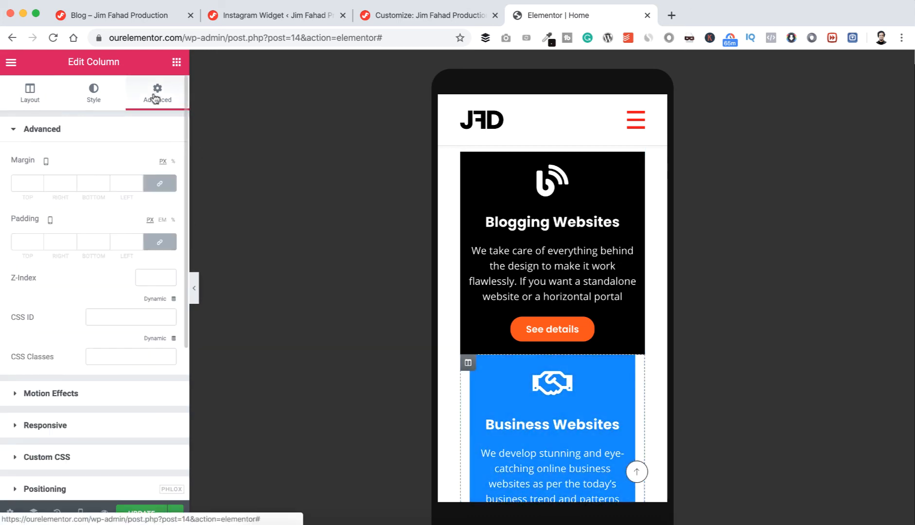
click(160, 183)
click(22, 183)
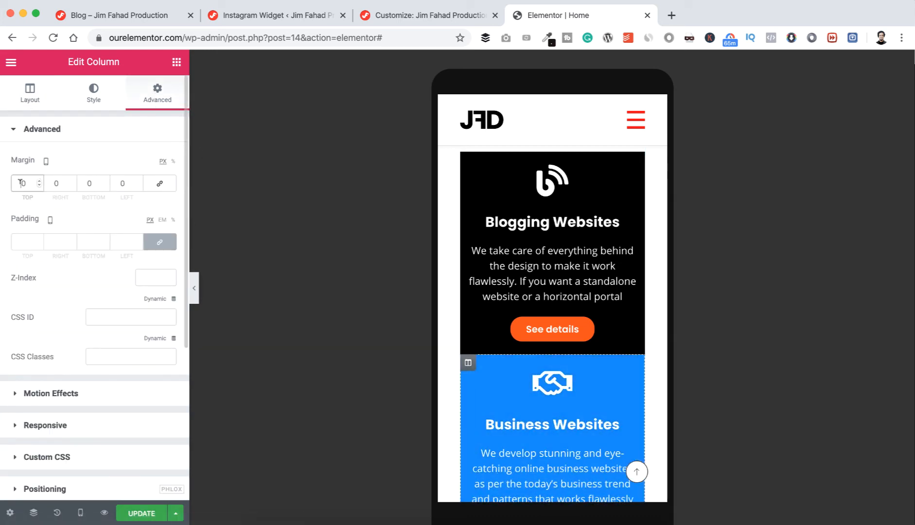
text(3)
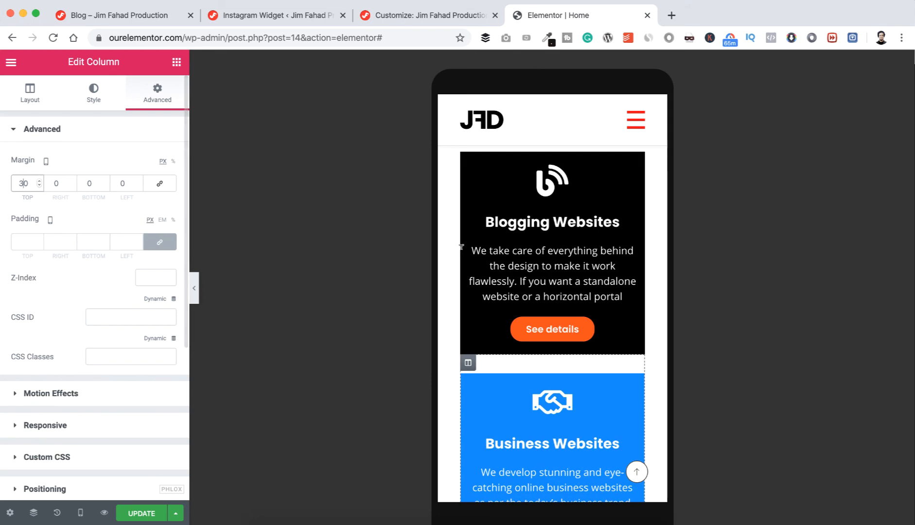
- Set the E-shop Websites column's mobile margins to 30 px top and 0 for right, bottom and left
scroll(472, 315, down, 5)
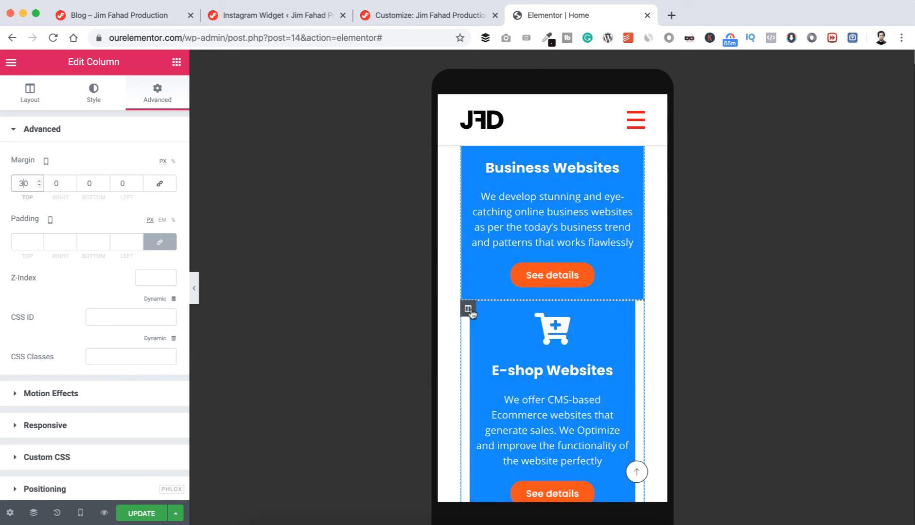
click(469, 311)
click(164, 106)
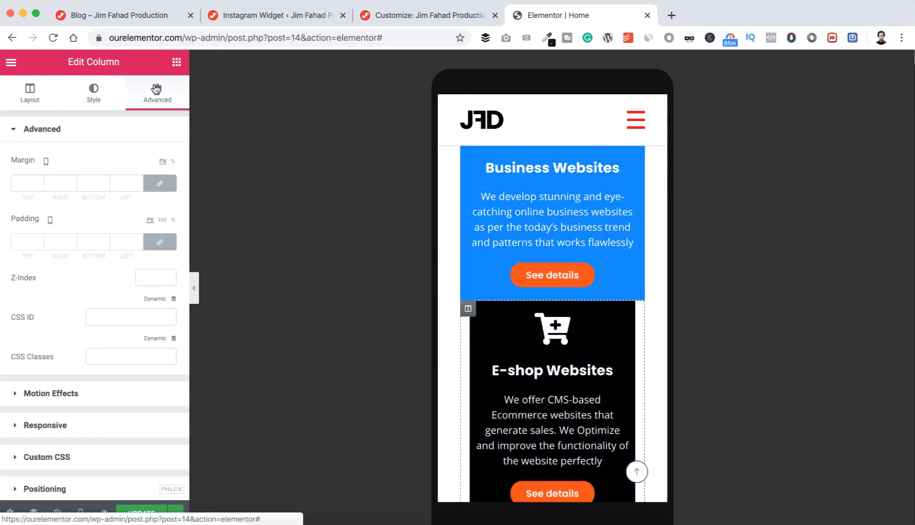
click(161, 184)
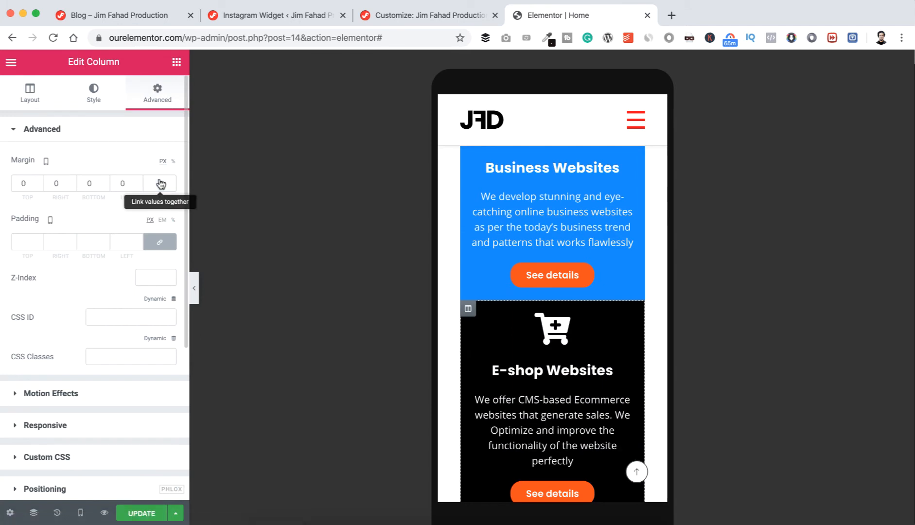
click(21, 182)
text(3)
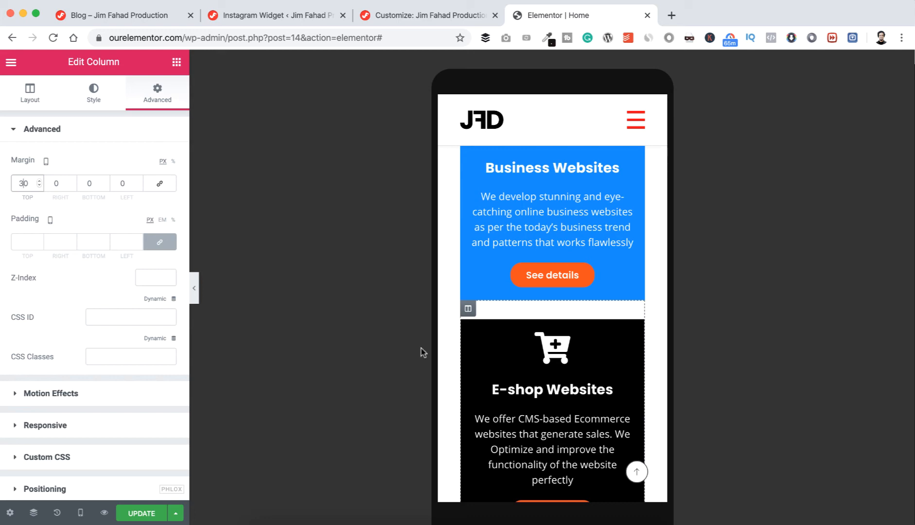
- Examine the mobile layout from the E-shop Websites column through the What We Do section to the testimonials
scroll(460, 362, down, 3)
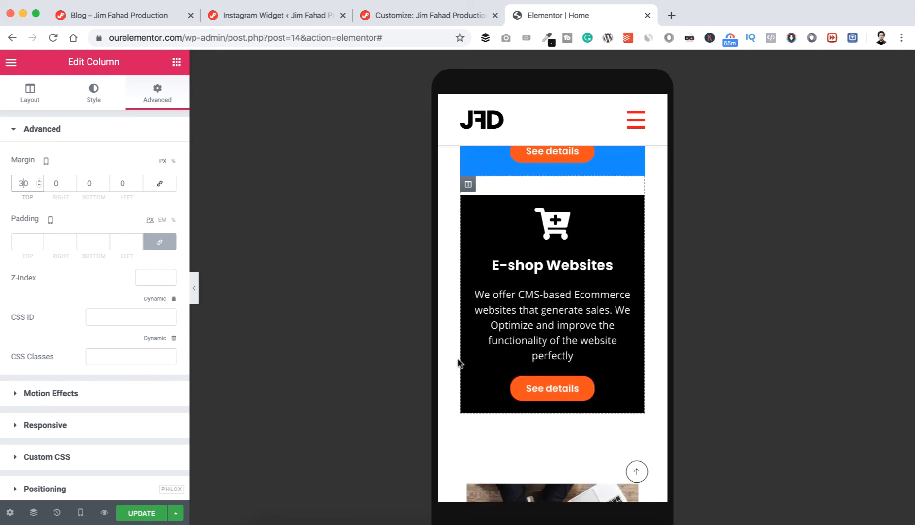
scroll(457, 363, down, 5)
scroll(458, 358, down, 5)
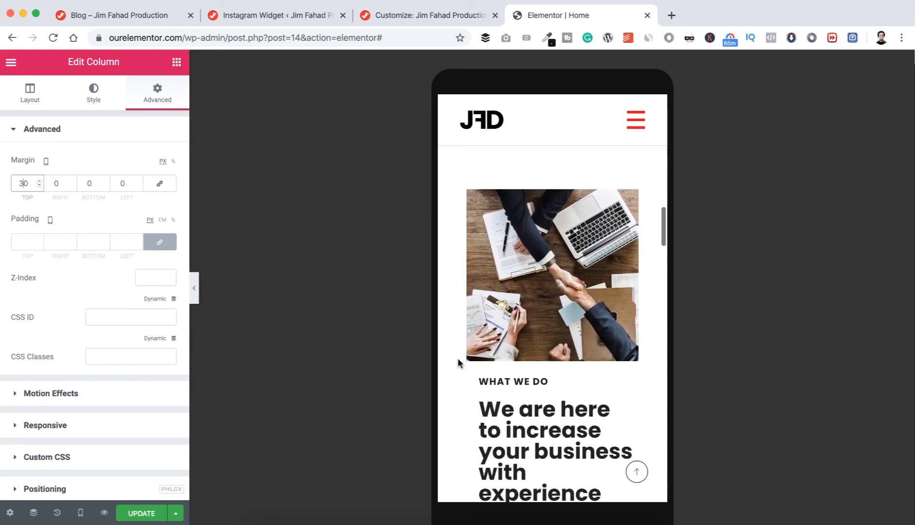
scroll(464, 394, down, 8)
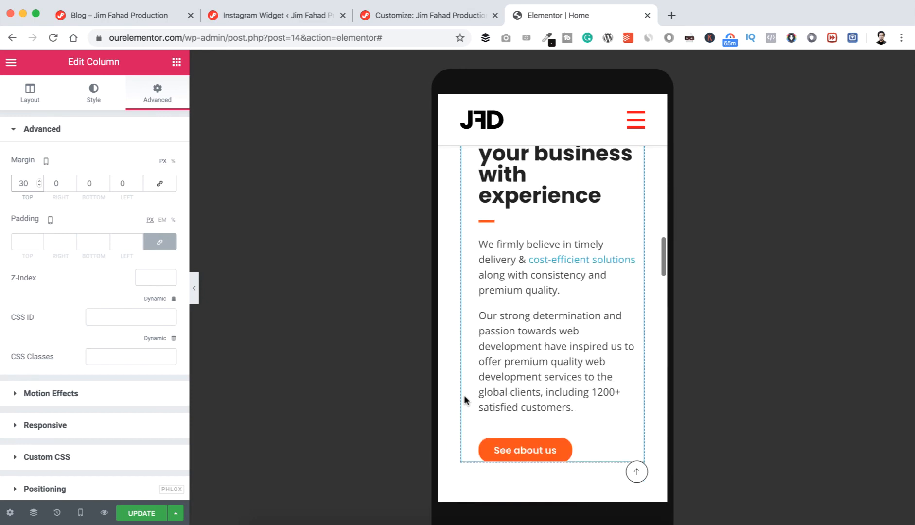
scroll(464, 393, down, 4)
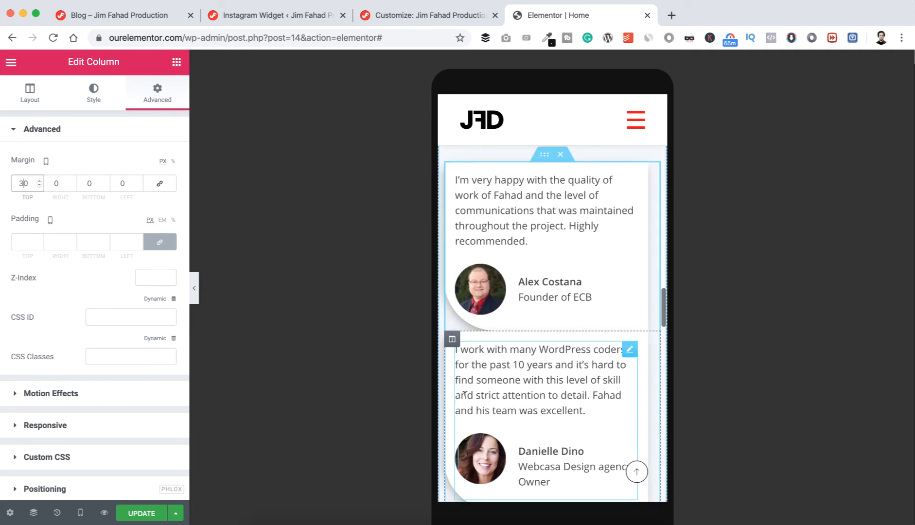
scroll(464, 394, down, 3)
scroll(504, 324, up, 4)
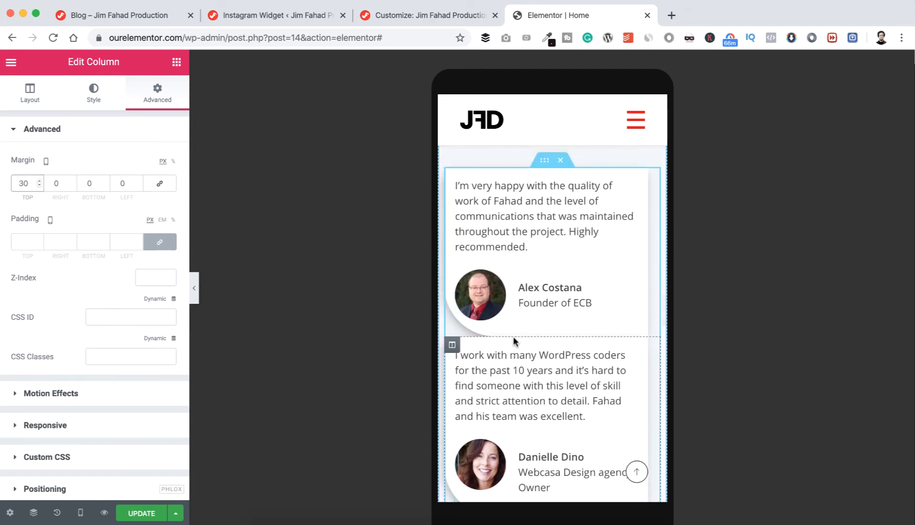
scroll(515, 335, up, 1)
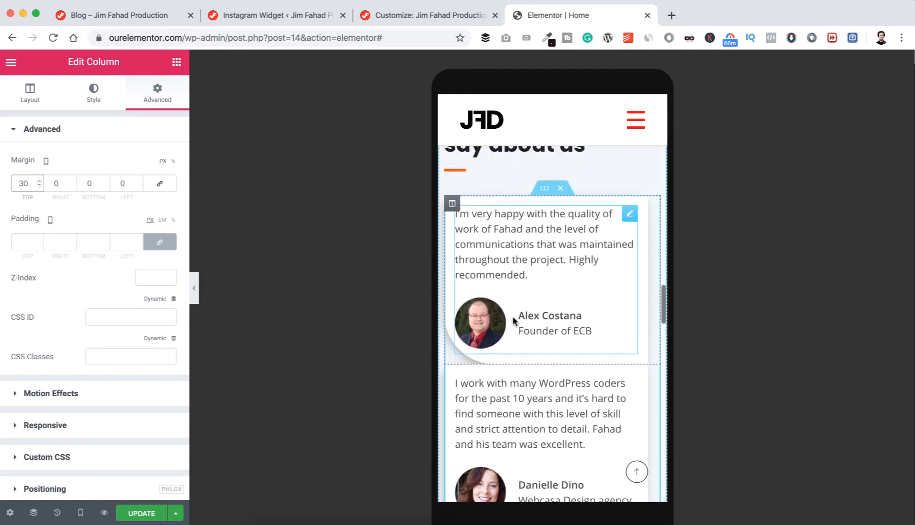
- Set the first testimonial column's mobile margins to 20 px right and bottom and 0 for top and left
click(452, 216)
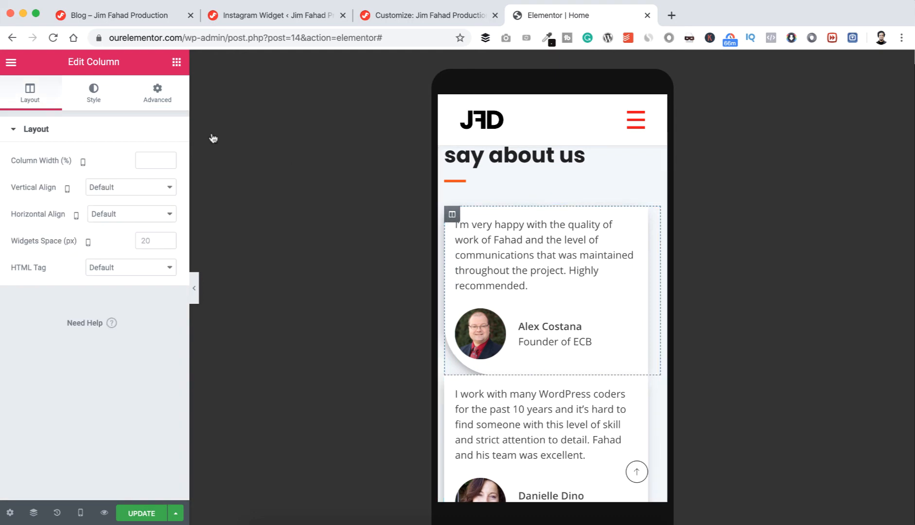
click(157, 98)
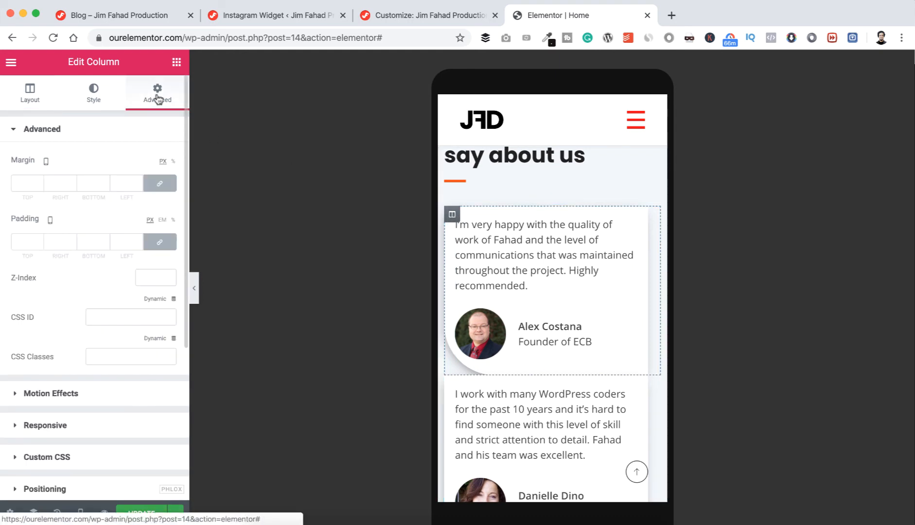
click(161, 183)
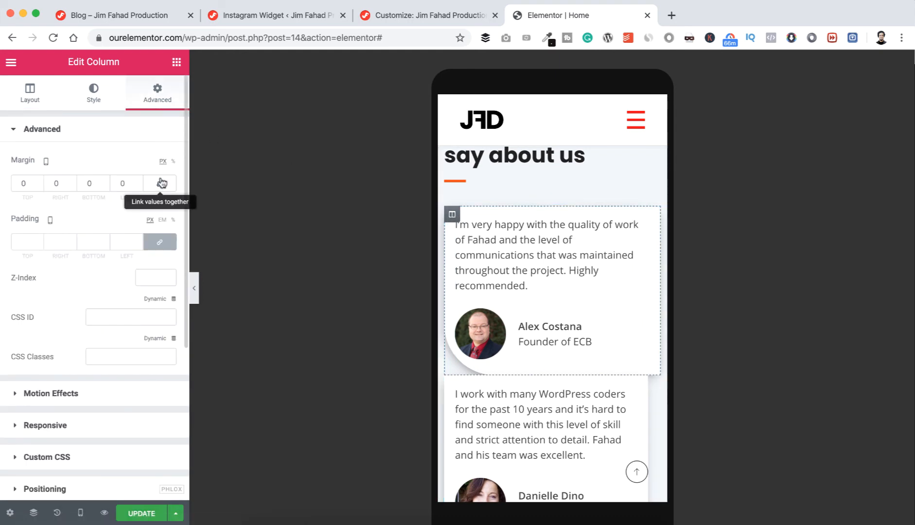
click(55, 182)
text(2)
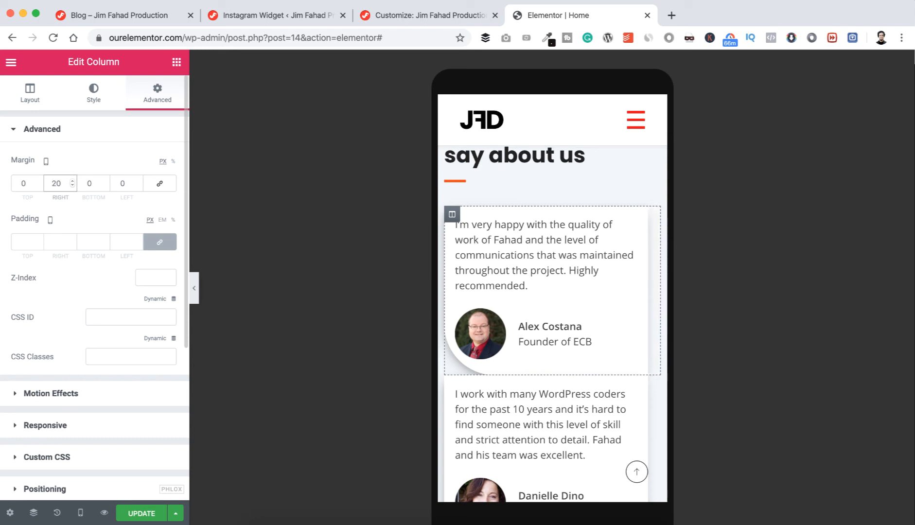
click(87, 183)
text(2)
scroll(485, 352, down, 5)
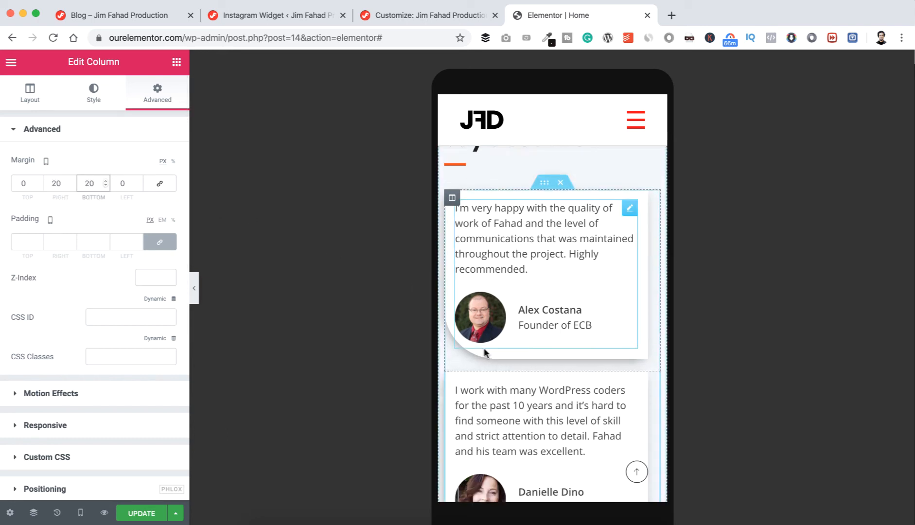
scroll(485, 352, up, 3)
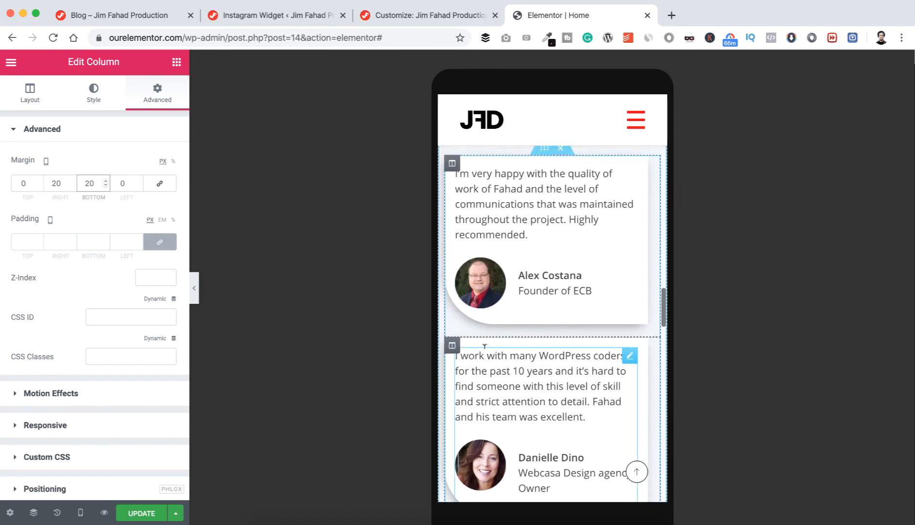
scroll(484, 350, down, 7)
scroll(483, 346, down, 6)
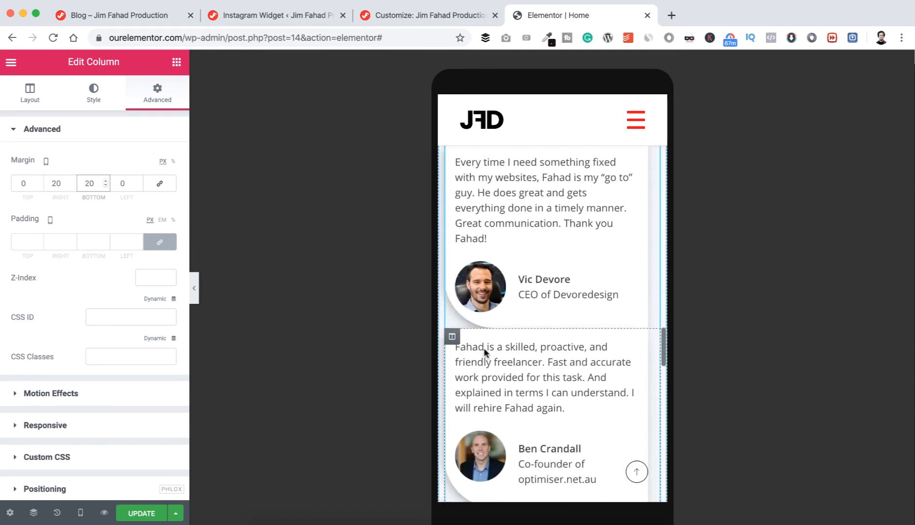
- Set the mobile margins of the "Every time I need something fixed" testimonial column to 20 right and bottom, 0 top and left
scroll(483, 348, up, 1)
click(453, 192)
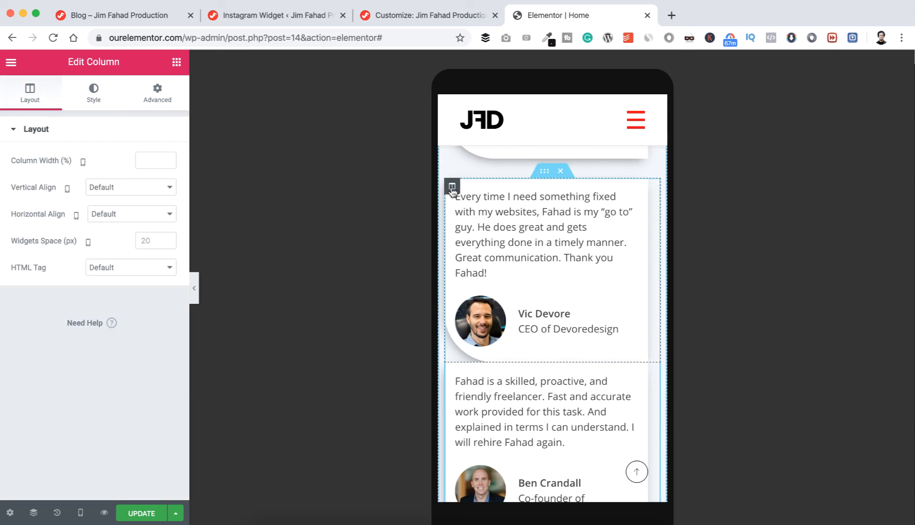
click(158, 92)
click(160, 186)
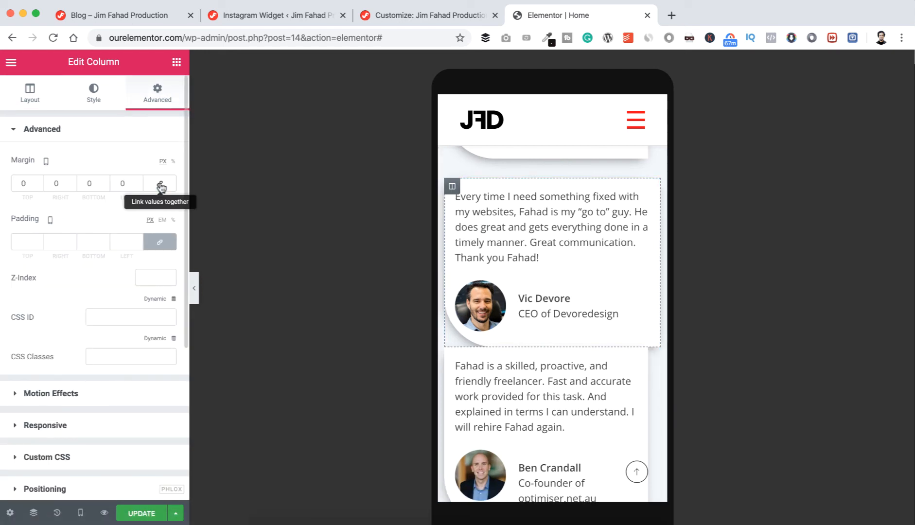
click(55, 182)
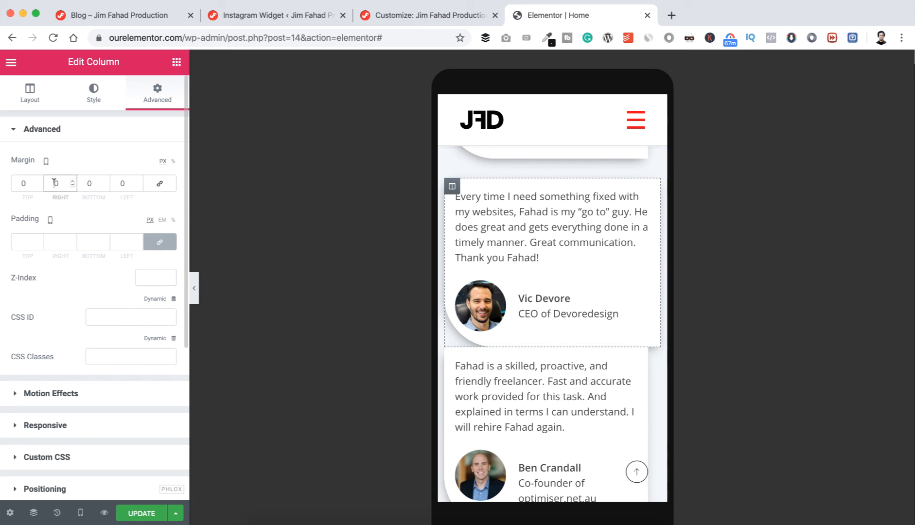
text(2)
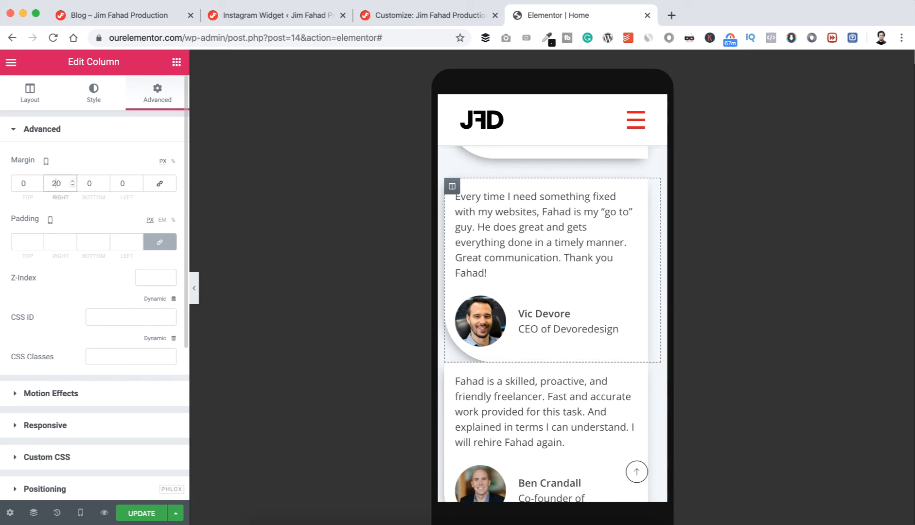
click(86, 181)
text(2)
- Examine the mobile layout from the last testimonial through Companies We Work For down to the footer
scroll(525, 327, down, 5)
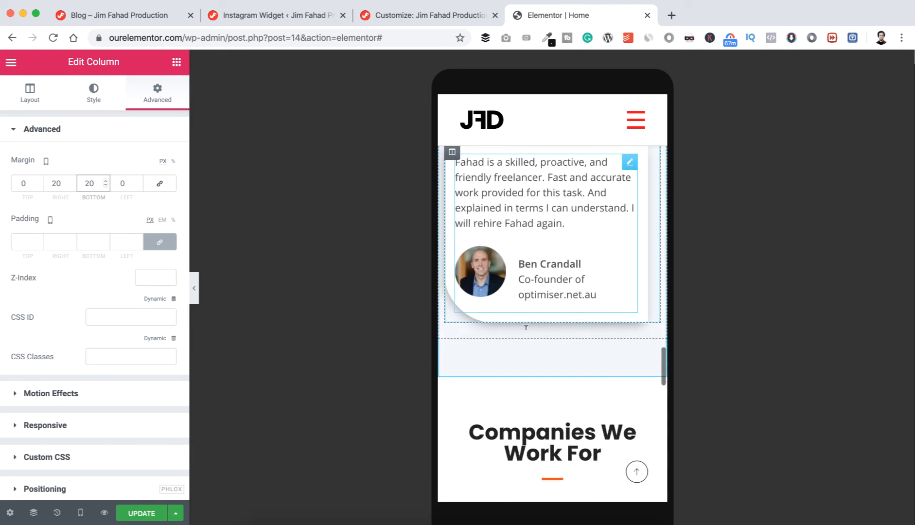
scroll(526, 327, down, 3)
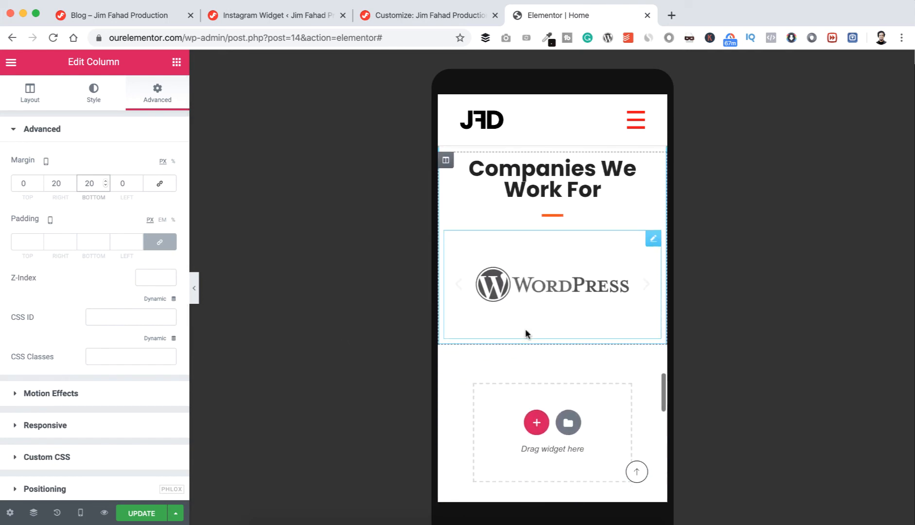
scroll(525, 328, down, 3)
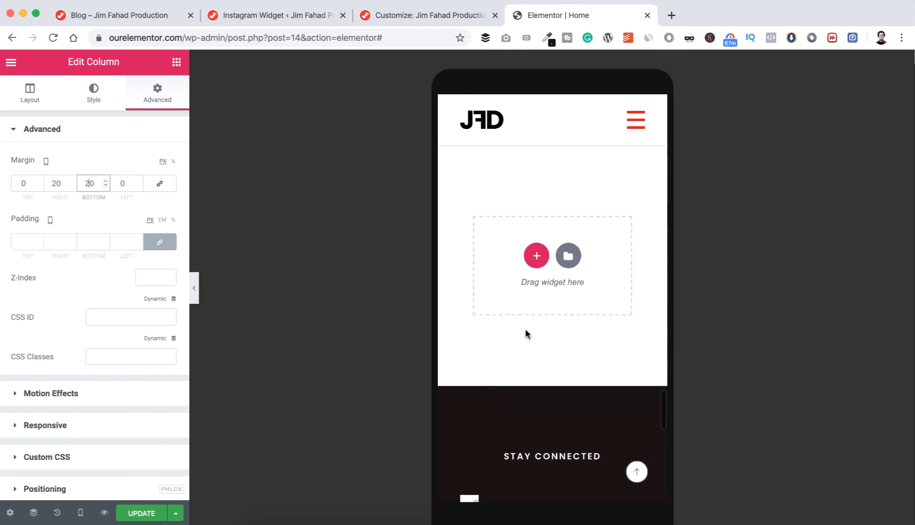
scroll(525, 329, down, 8)
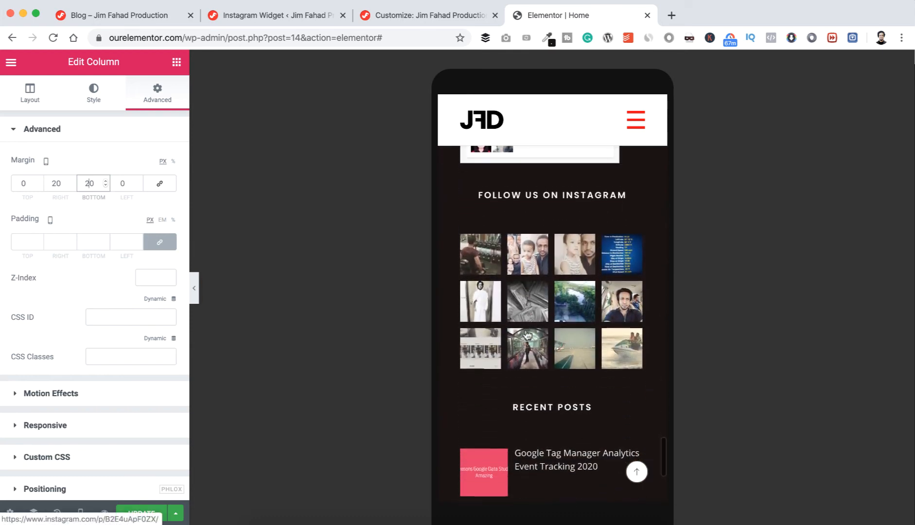
scroll(525, 334, down, 5)
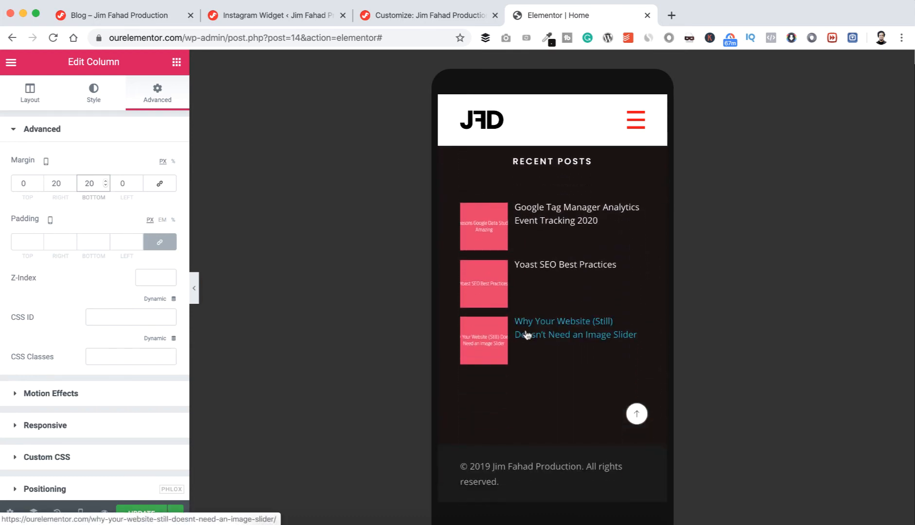
scroll(526, 334, up, 20)
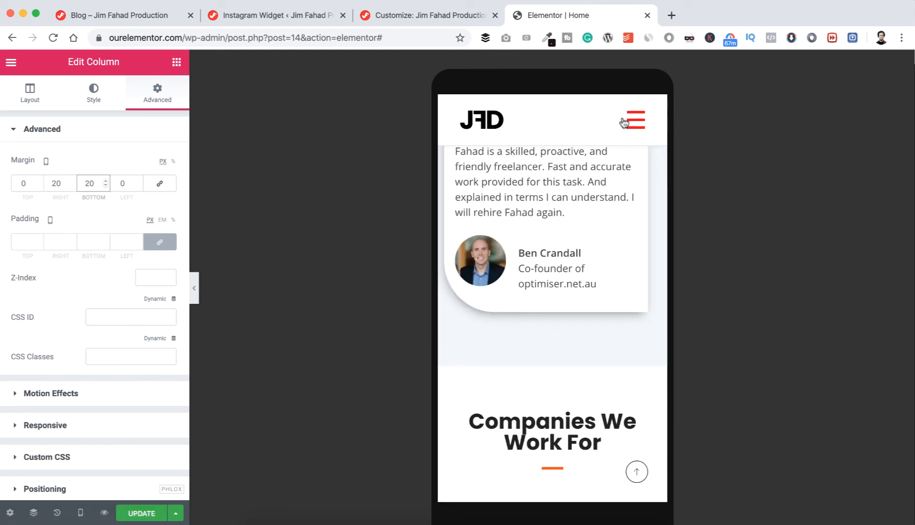
- Check the mobile navigation menu by opening it, expanding and collapsing the Services submenu, and closing it
click(639, 123)
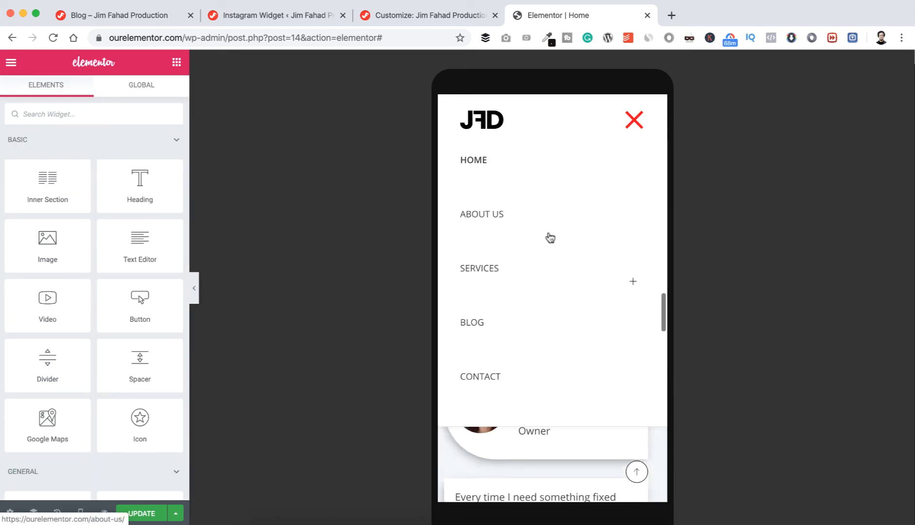
click(631, 283)
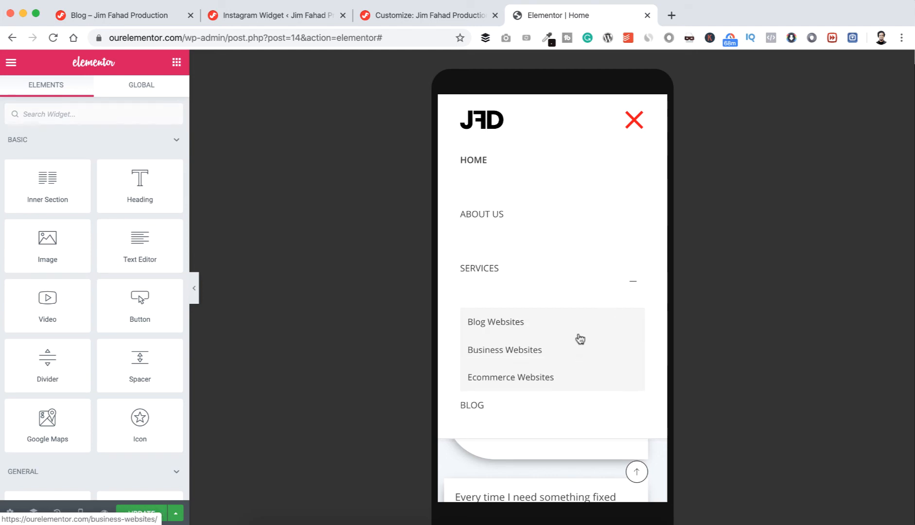
click(635, 286)
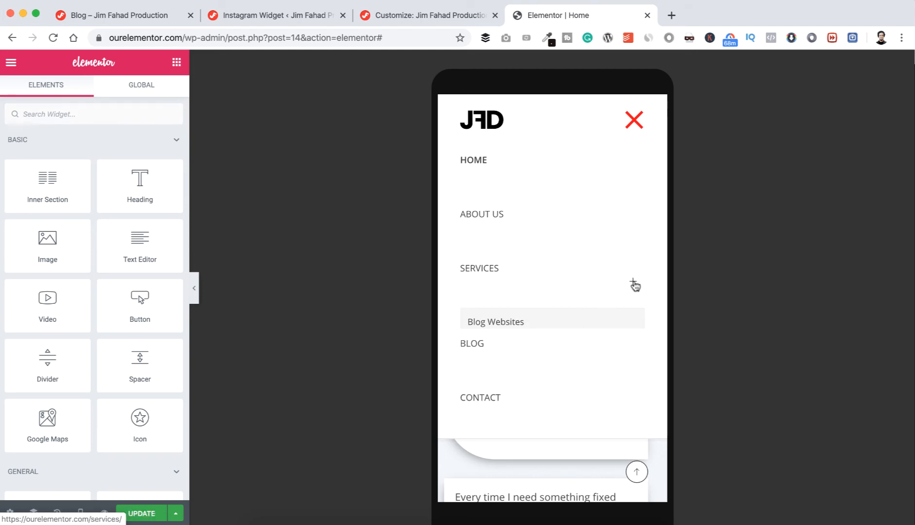
click(635, 121)
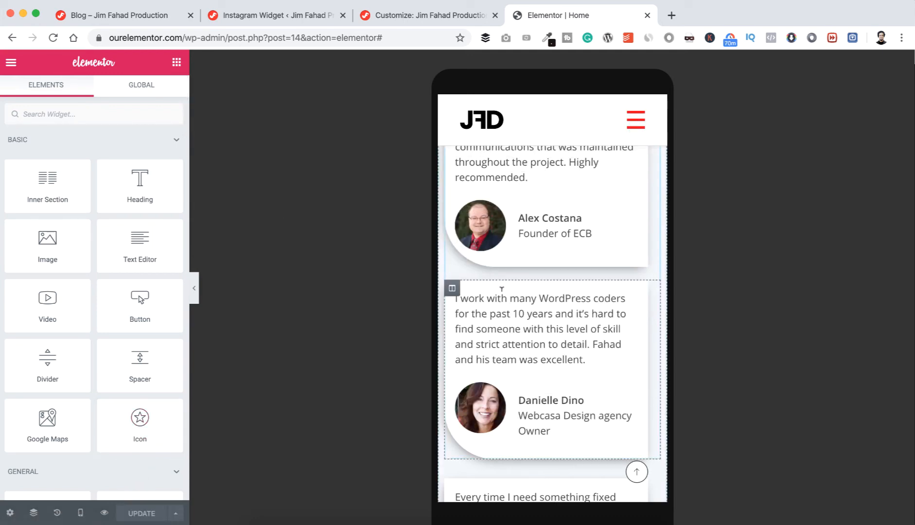
- Review the spacing between the testimonial cards in the mobile preview
scroll(518, 268, up, 1)
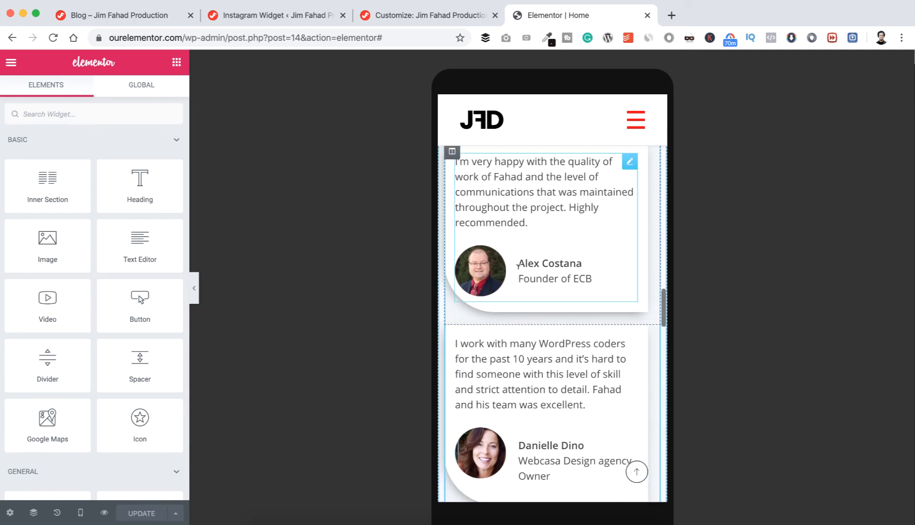
scroll(518, 265, down, 3)
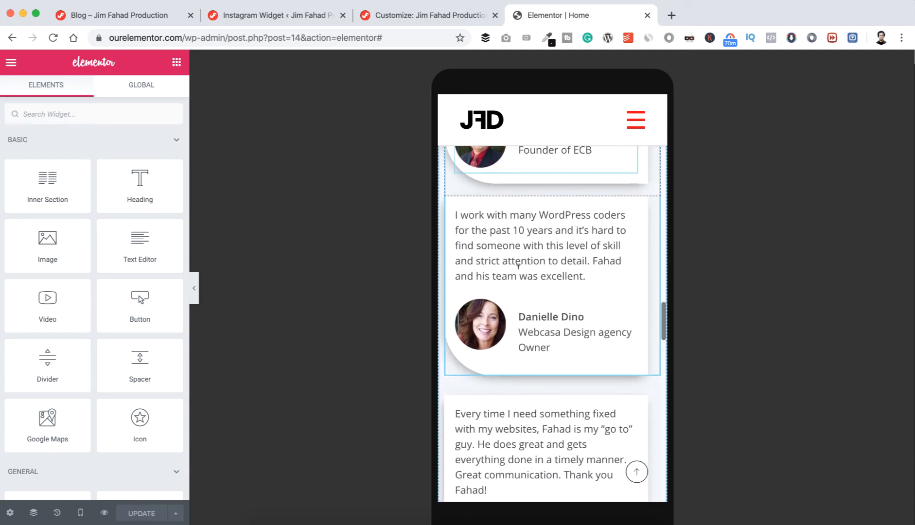
scroll(518, 268, down, 8)
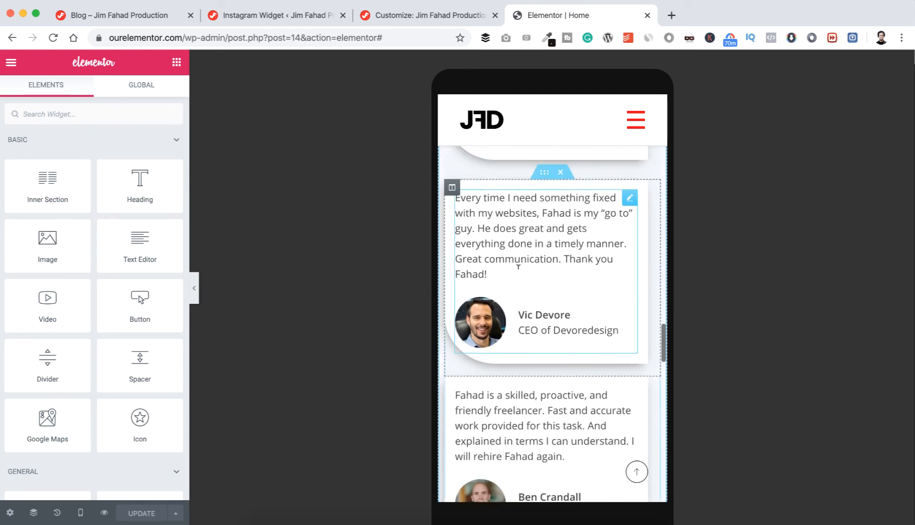
scroll(519, 267, up, 4)
scroll(519, 272, up, 1)
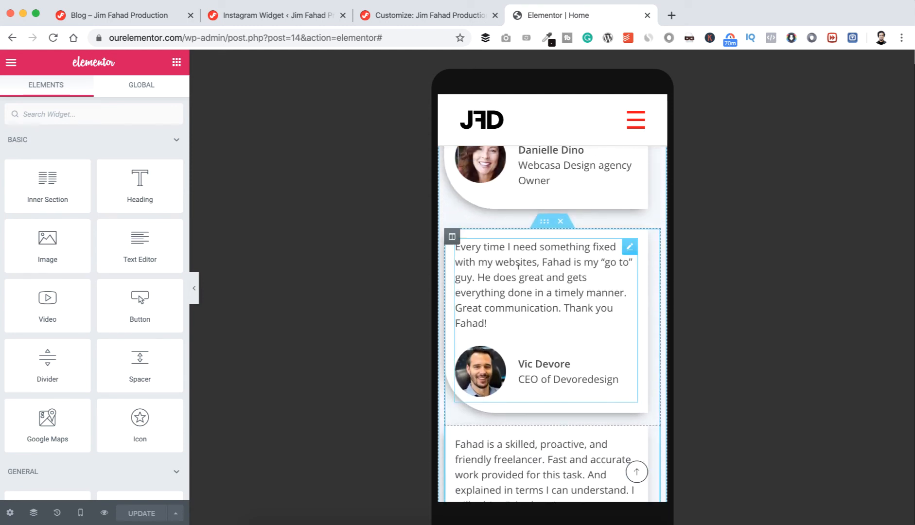
- Open the Home link from the mobile menu in a new tab and review the live page down to its footer
click(635, 120)
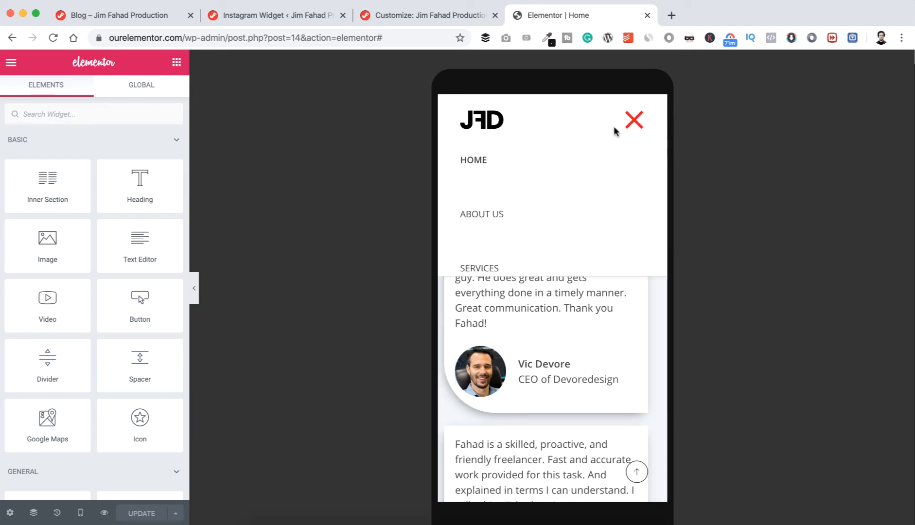
right_click(473, 159)
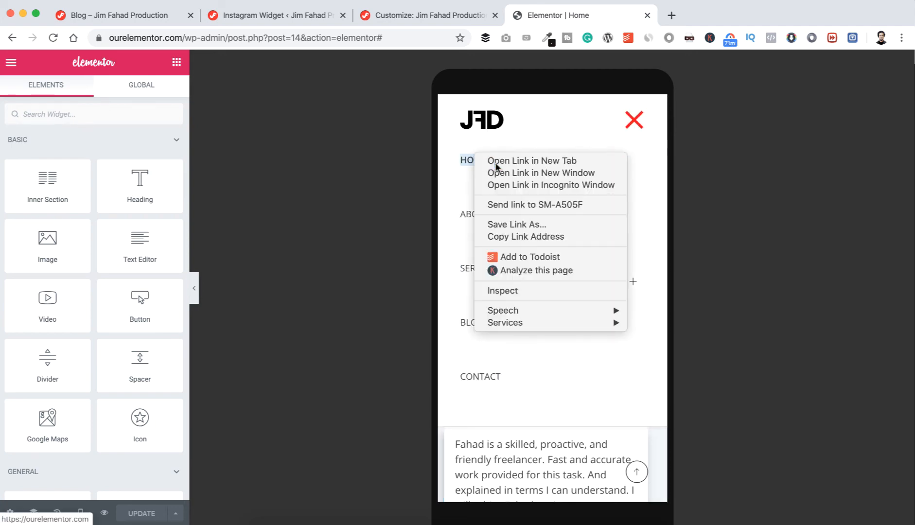
click(496, 158)
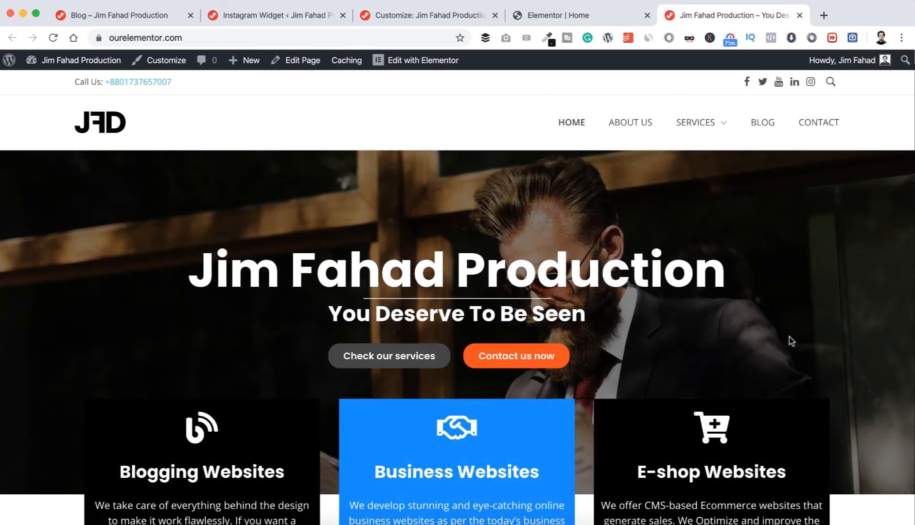
scroll(789, 338, down, 15)
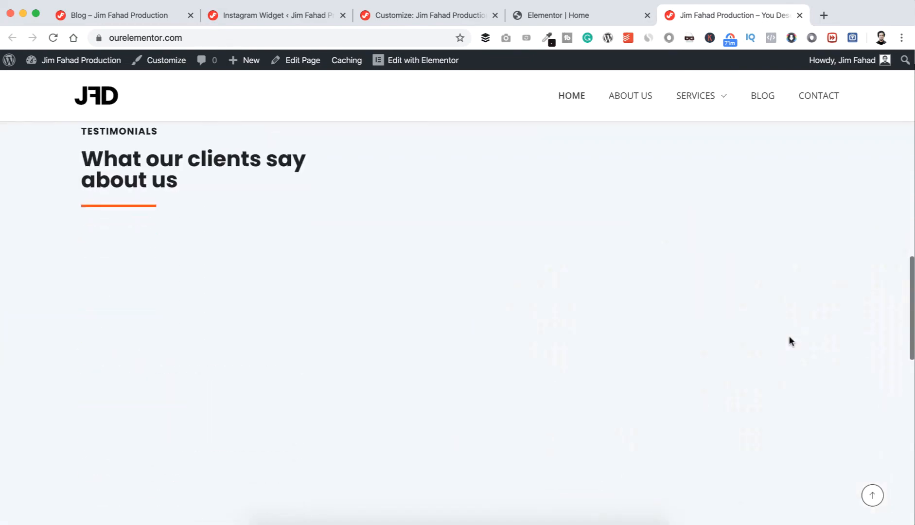
scroll(788, 336, down, 10)
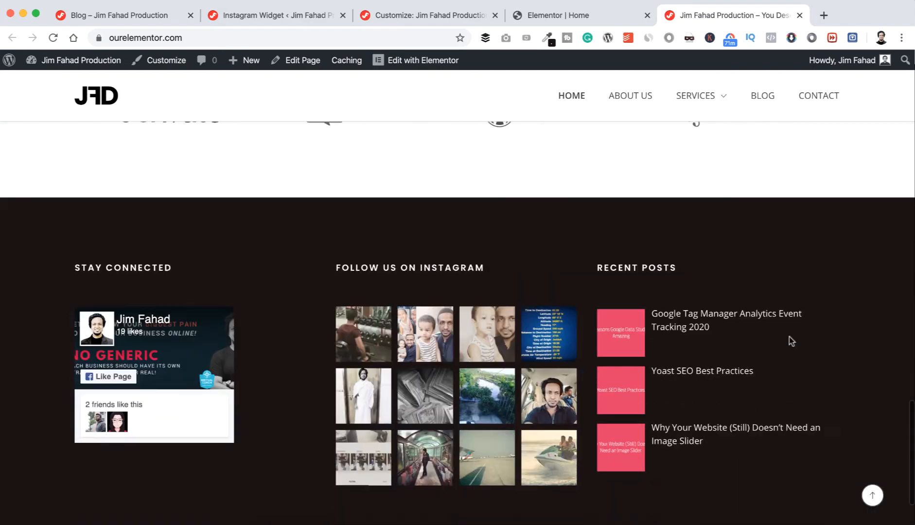
scroll(792, 342, down, 2)
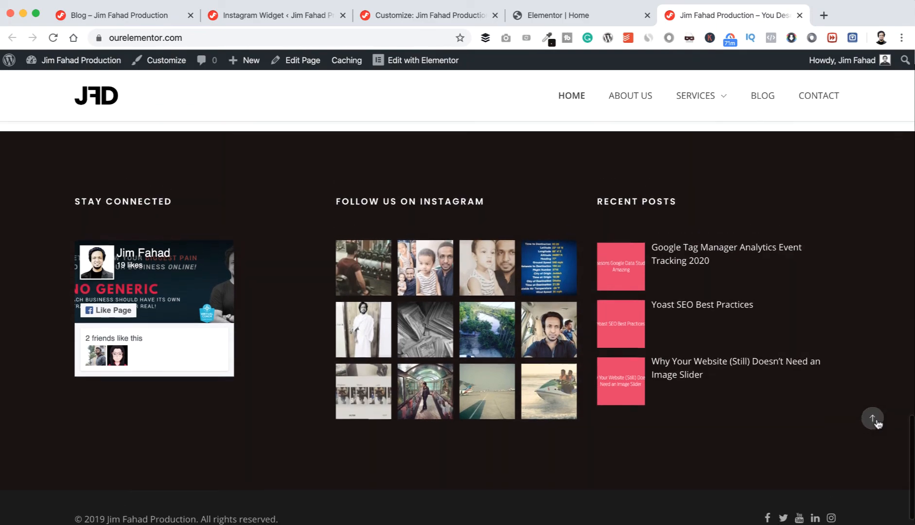
click(875, 421)
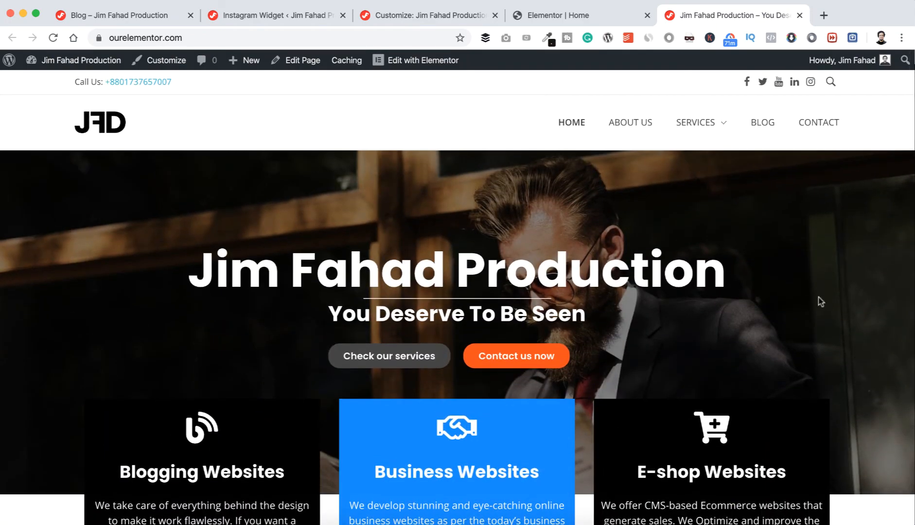
- Narrow the browser window to about 60% of the screen width and examine the live home page's tablet layout
drag(909, 301, 549, 341)
scroll(477, 367, down, 10)
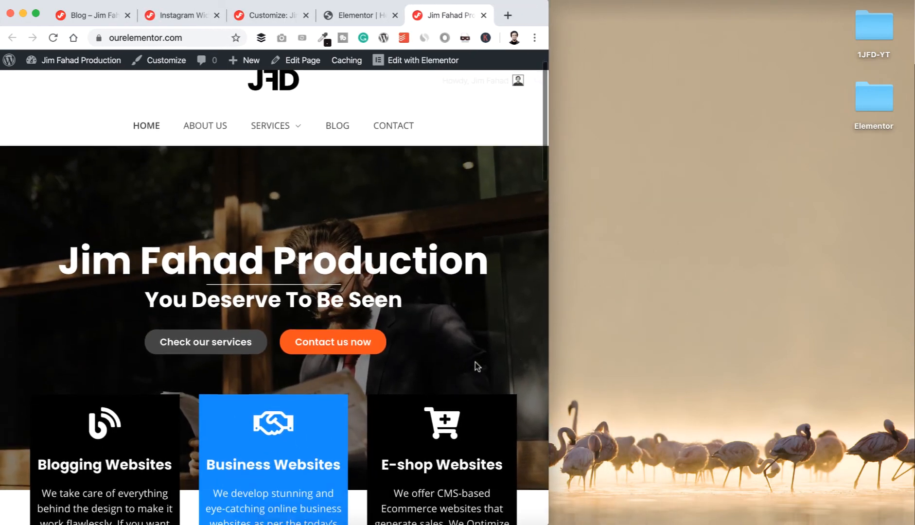
scroll(474, 363, down, 15)
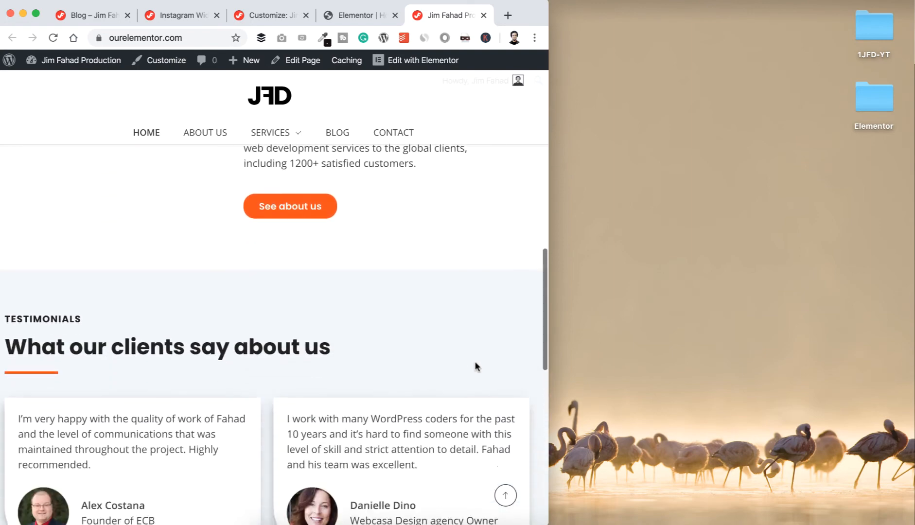
scroll(475, 362, up, 20)
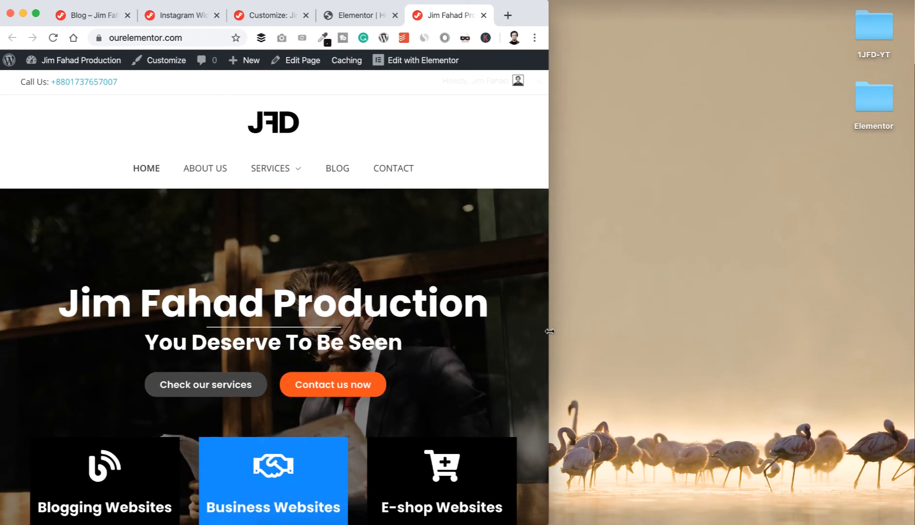
- Shrink the browser window to phone width and examine the live home page's mobile layout down to the footer
drag(548, 333, 255, 332)
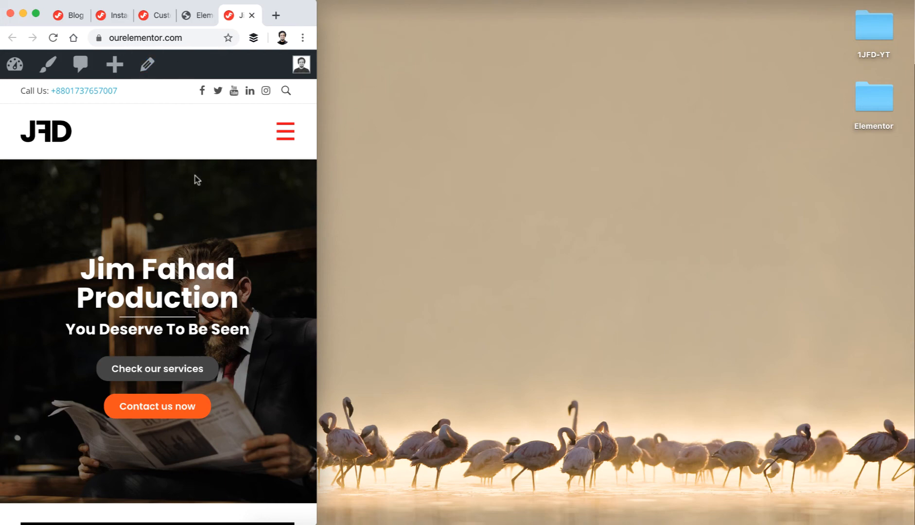
scroll(195, 291, down, 5)
scroll(195, 302, down, 20)
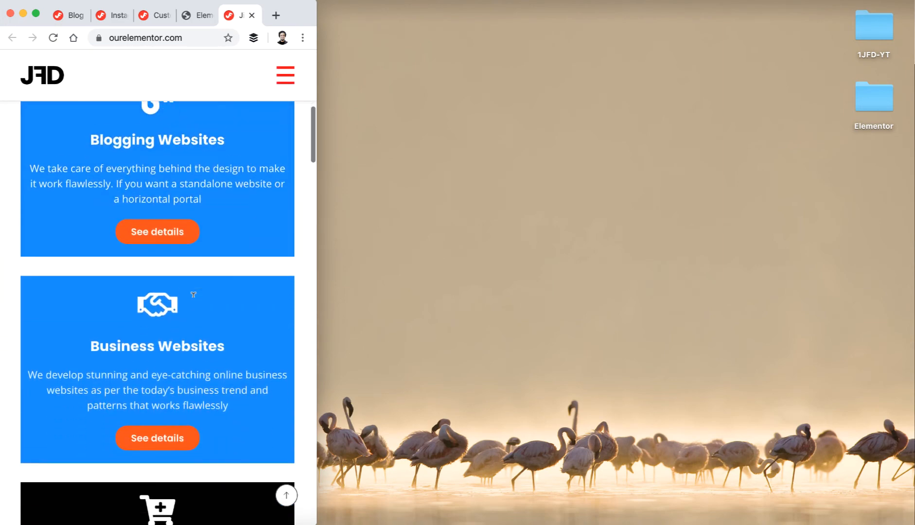
scroll(194, 301, down, 15)
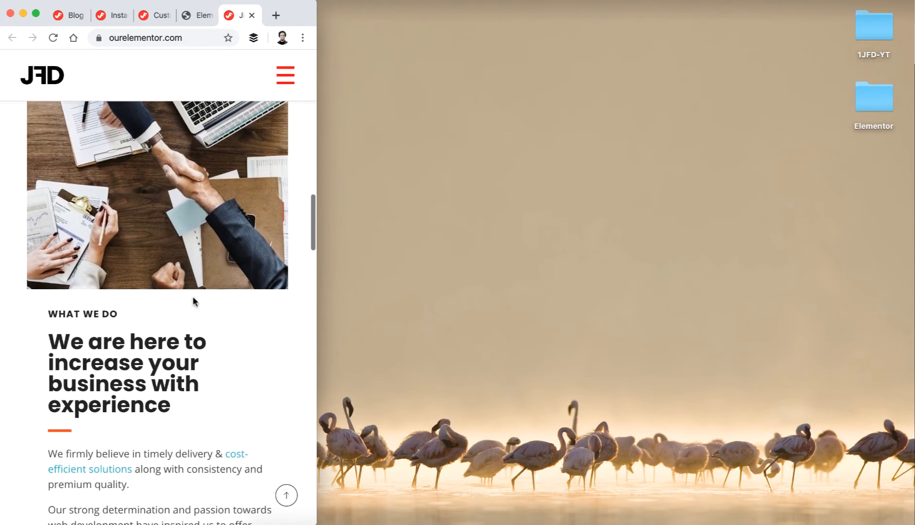
scroll(193, 300, down, 15)
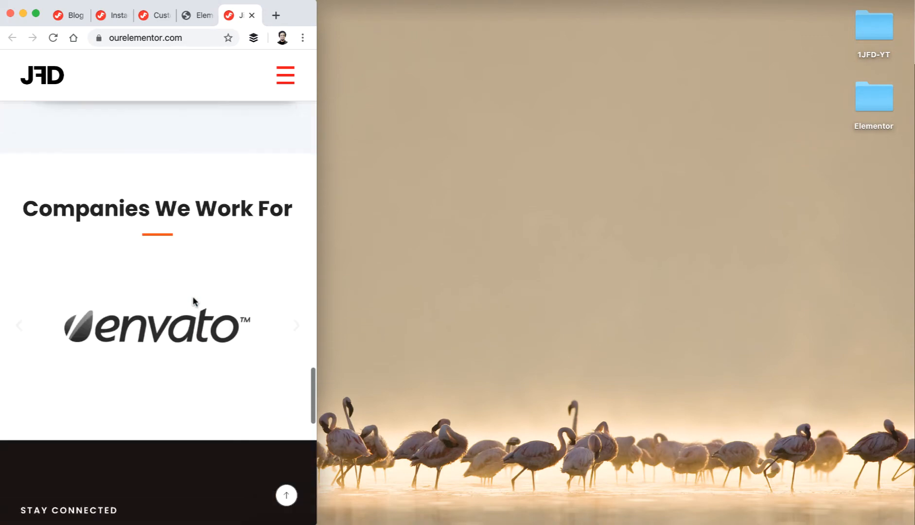
scroll(195, 302, down, 4)
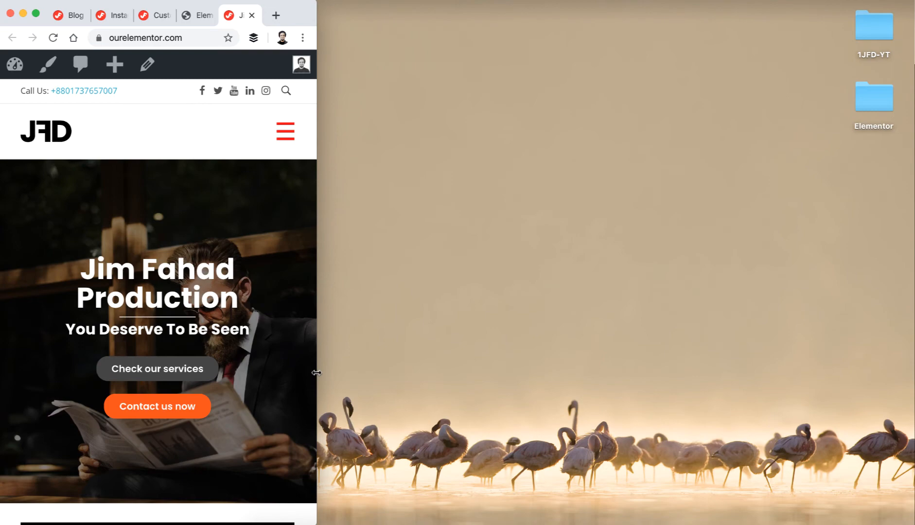
- Widen the browser window to the full screen width, open the live About Us page and review its desktop layout down to the footer
drag(316, 372, 914, 340)
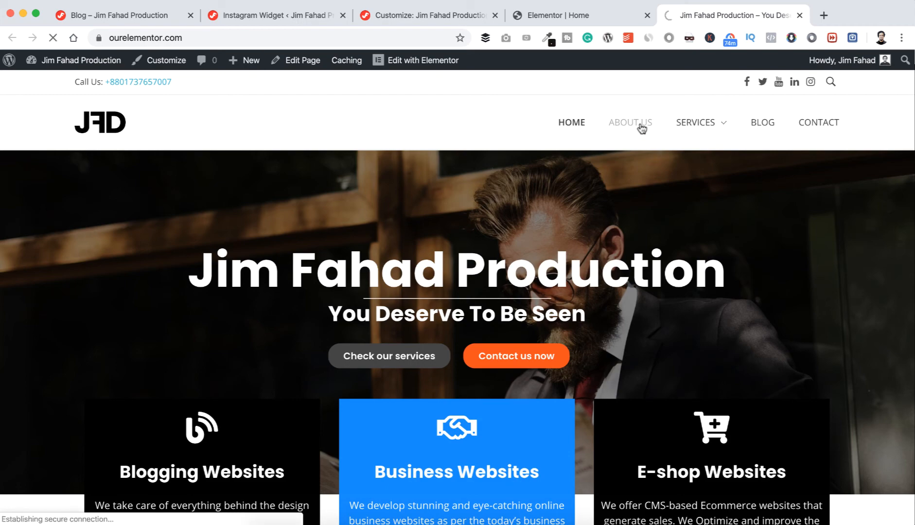
scroll(585, 283, down, 3)
scroll(586, 283, down, 12)
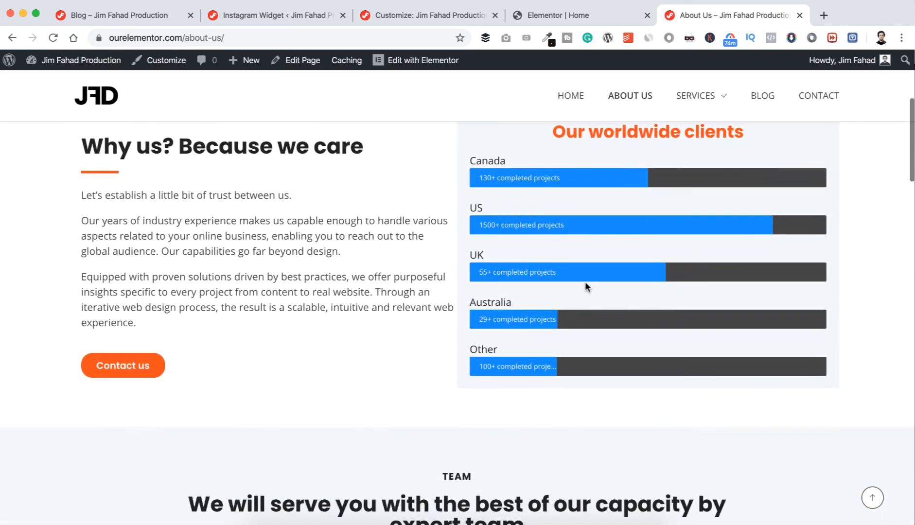
scroll(585, 285, down, 12)
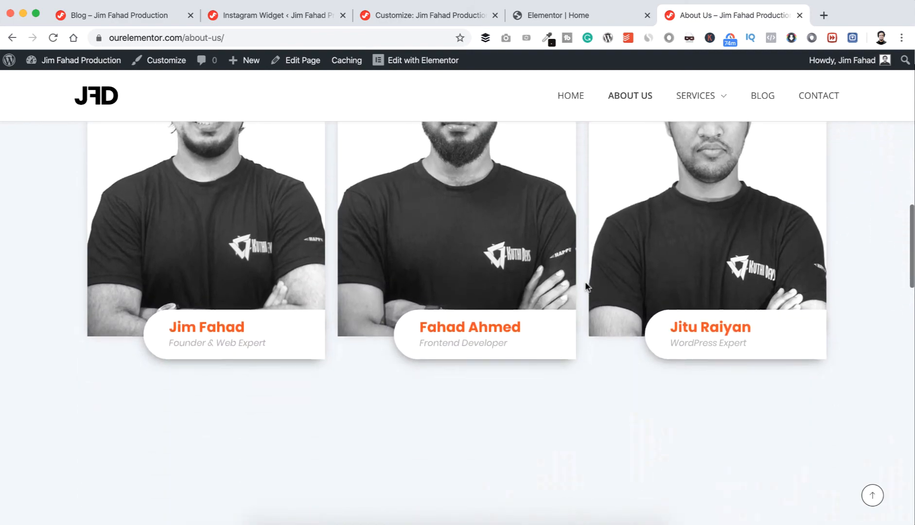
scroll(586, 282, down, 12)
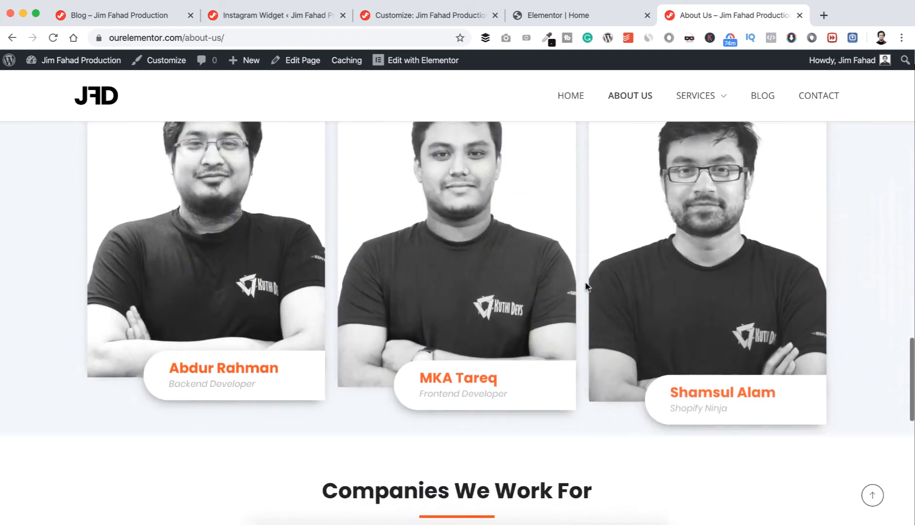
scroll(586, 283, down, 3)
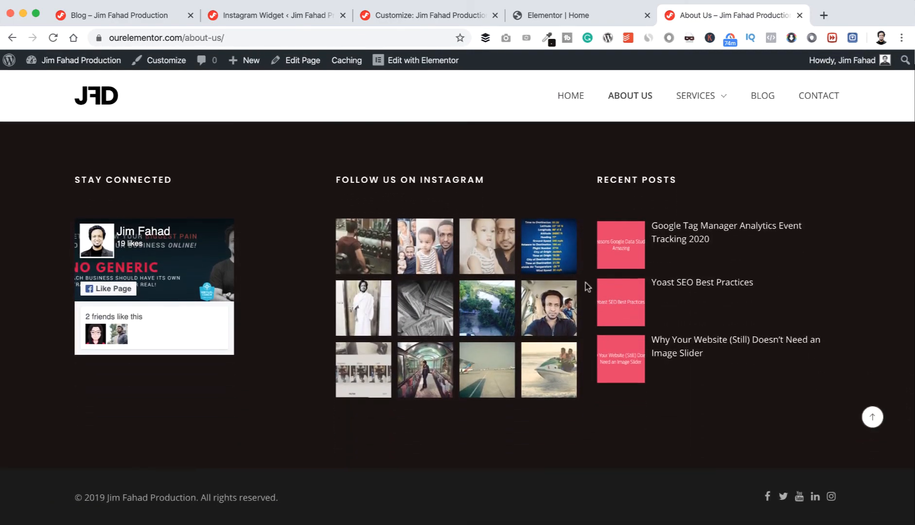
scroll(543, 185, up, 20)
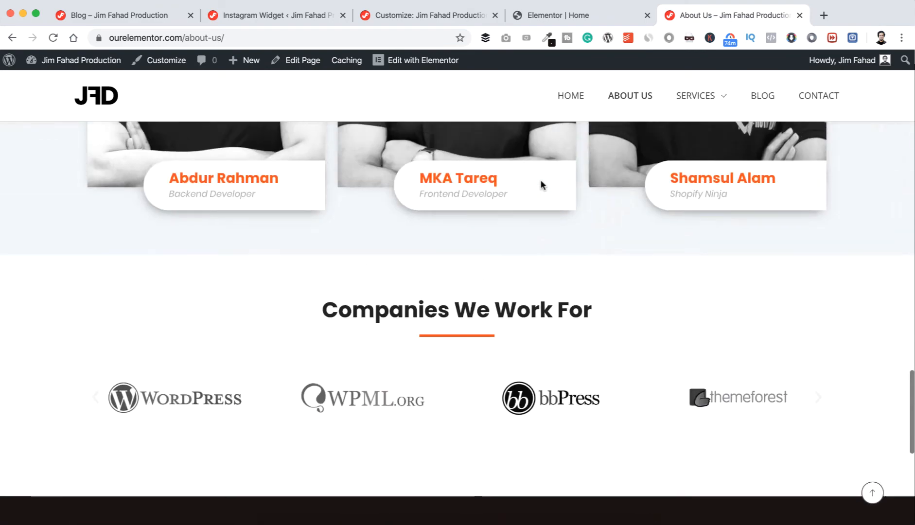
scroll(541, 181, up, 3)
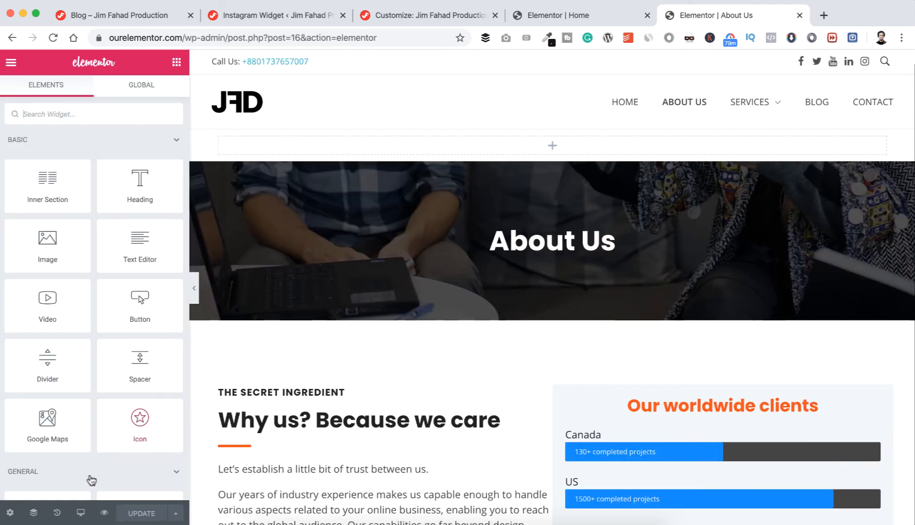
- Switch the About Us page in the editor to the 768px tablet preview and examine it down to the team cards
click(81, 514)
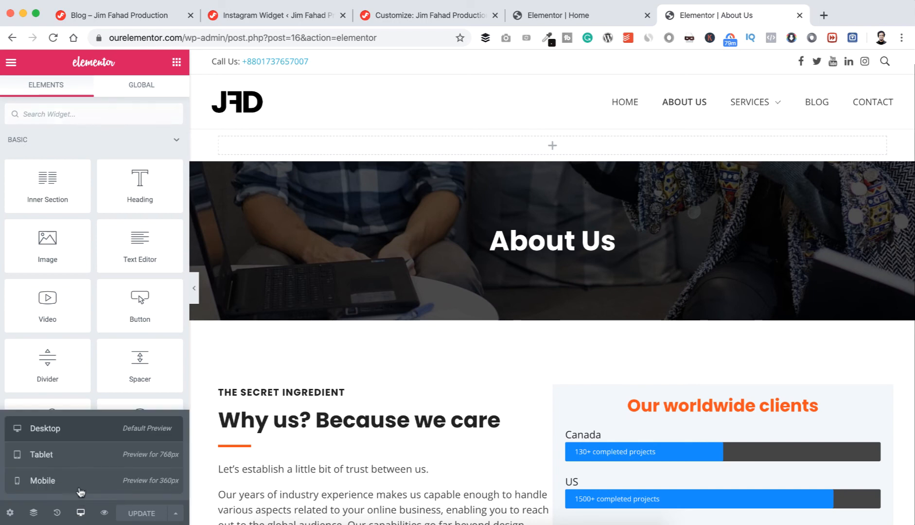
click(83, 461)
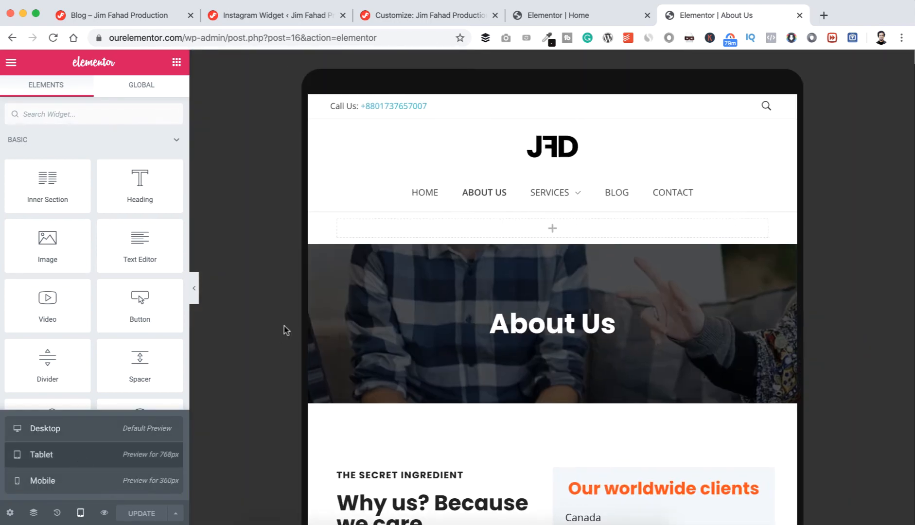
scroll(478, 379, down, 5)
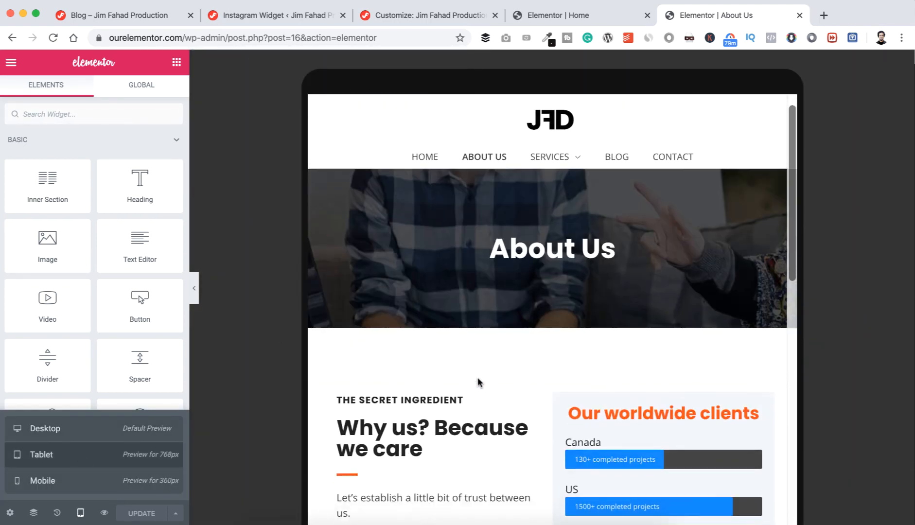
scroll(478, 382, down, 2)
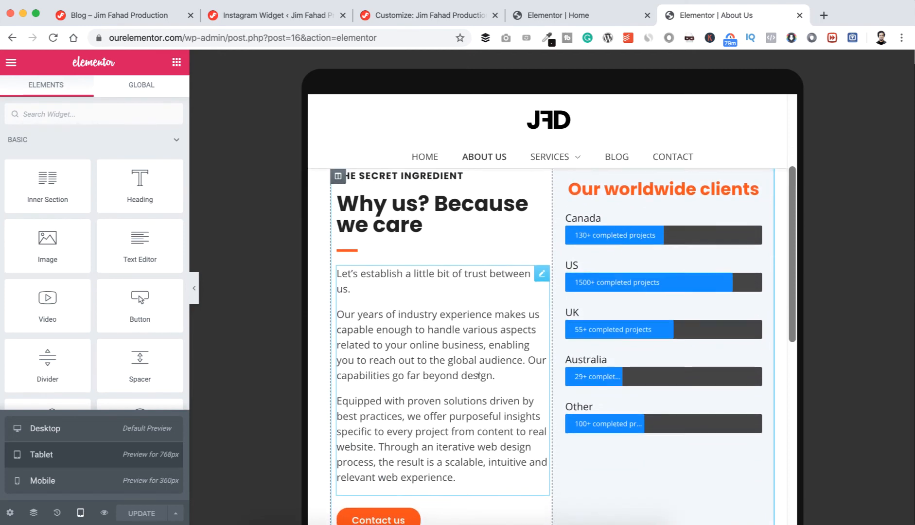
scroll(478, 382, down, 3)
scroll(476, 427, down, 5)
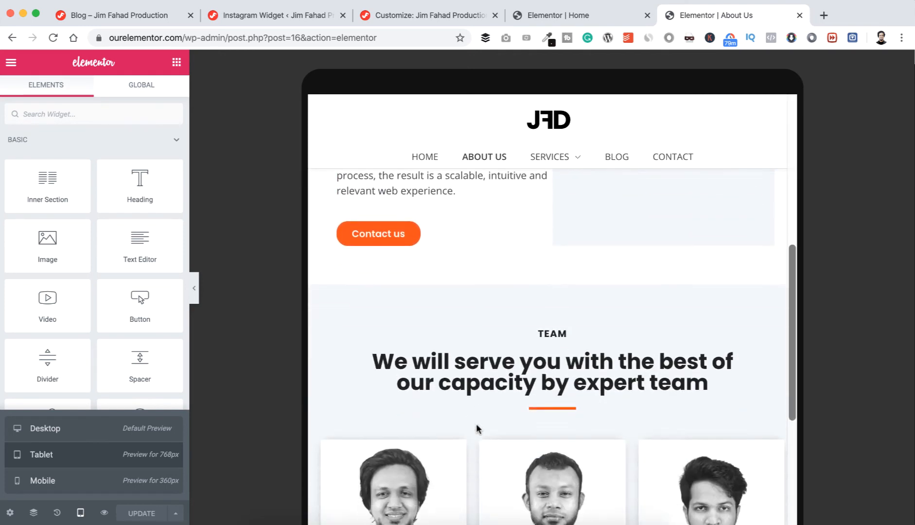
scroll(476, 423, down, 1)
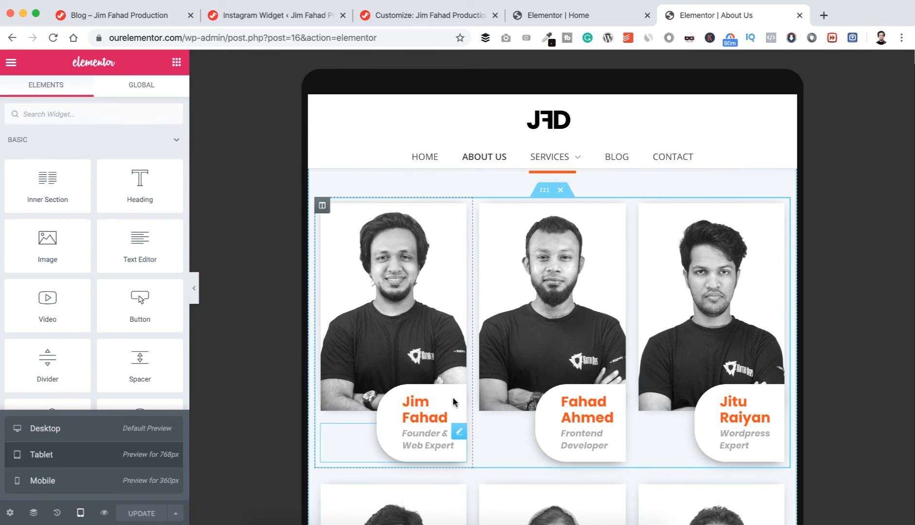
- Unlink the tablet margins of the Founder & Web Expert staff widget and set its top margin to -60 px, with the other sides at 0
click(458, 432)
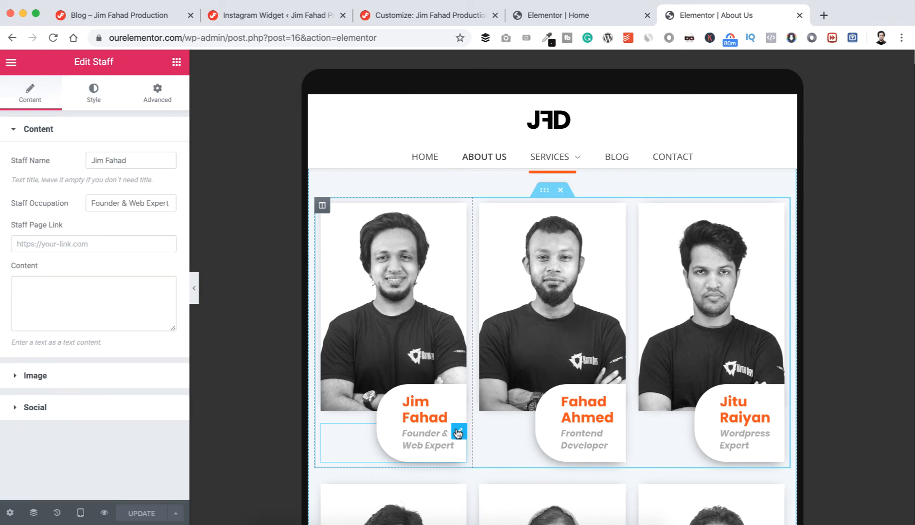
click(161, 103)
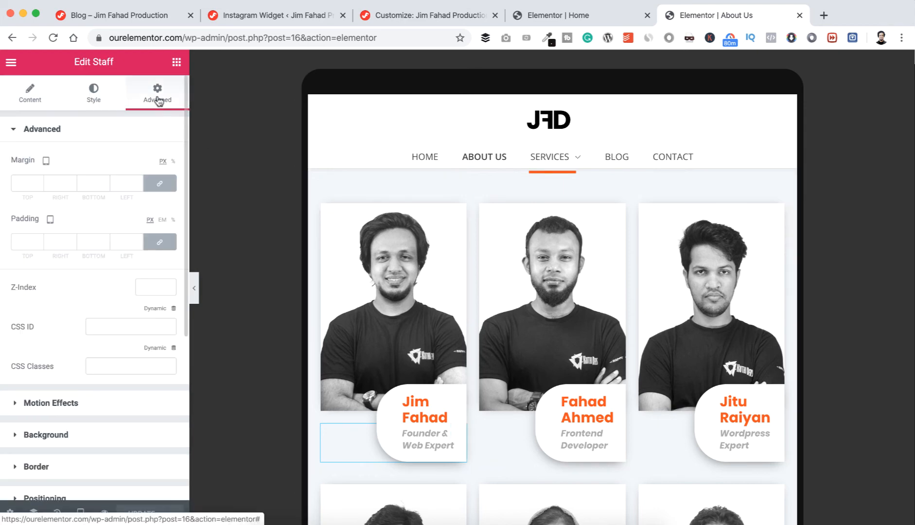
click(159, 184)
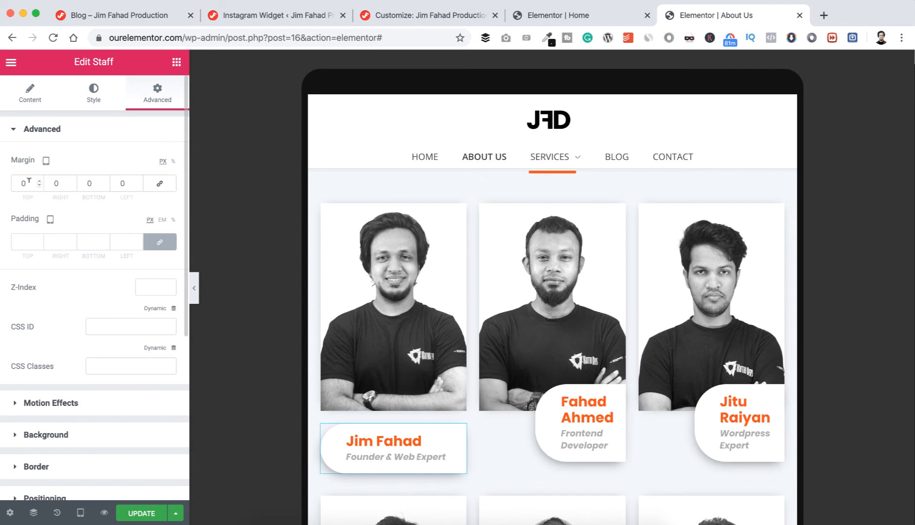
double_click(29, 182)
text(-20)
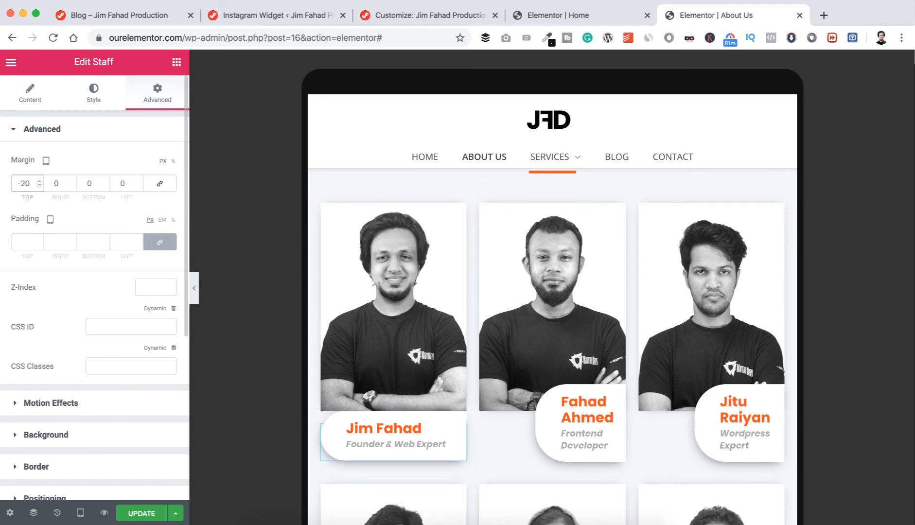
key(BackSpace)
key(BackSpace)
text(60)
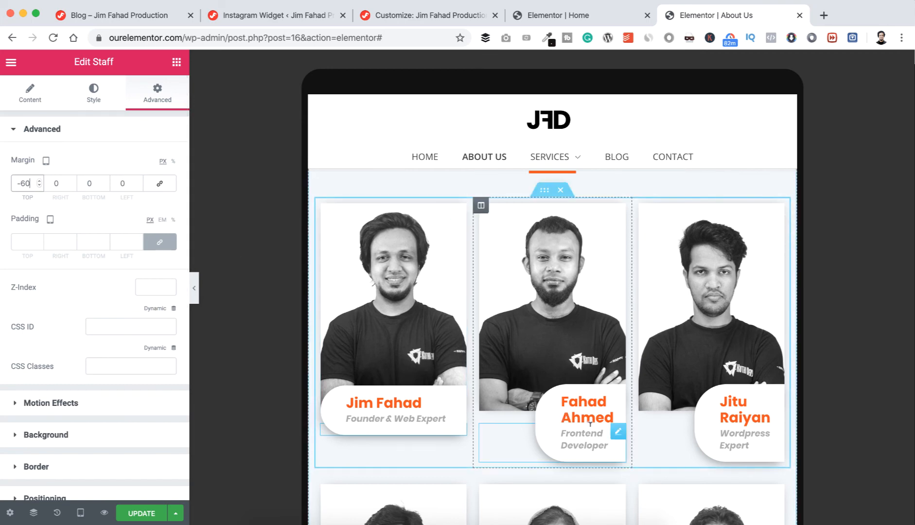
- Unlink the tablet margins of the Frontend Developer staff widget in the first team row and set its top margin to -60 px
click(619, 433)
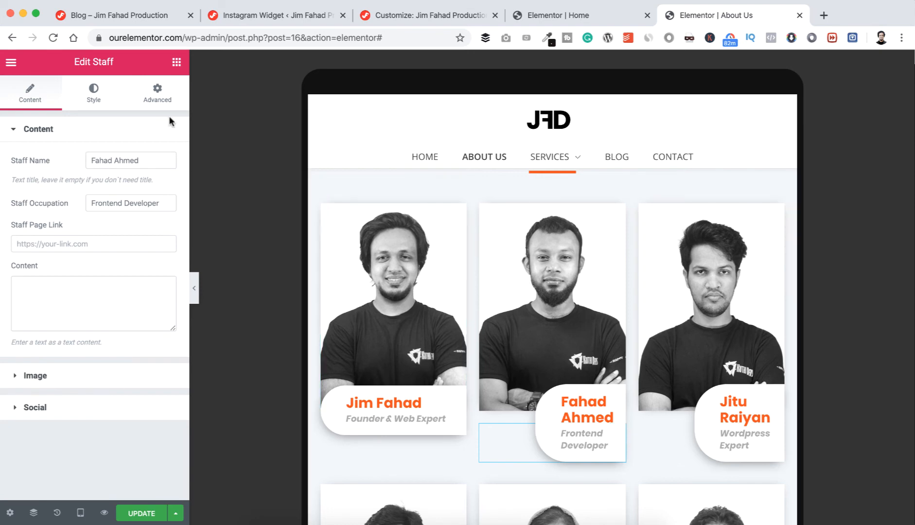
click(157, 93)
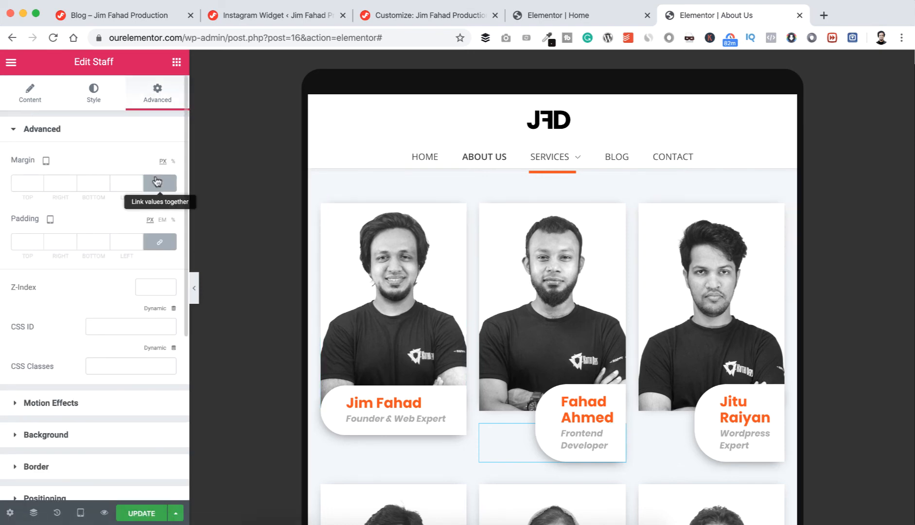
click(157, 182)
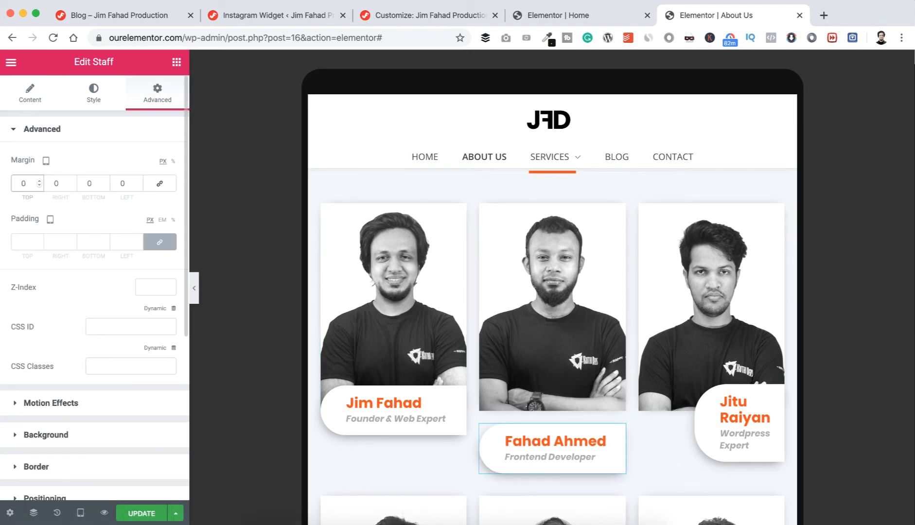
key(Down)
key(BackSpace)
text(60)
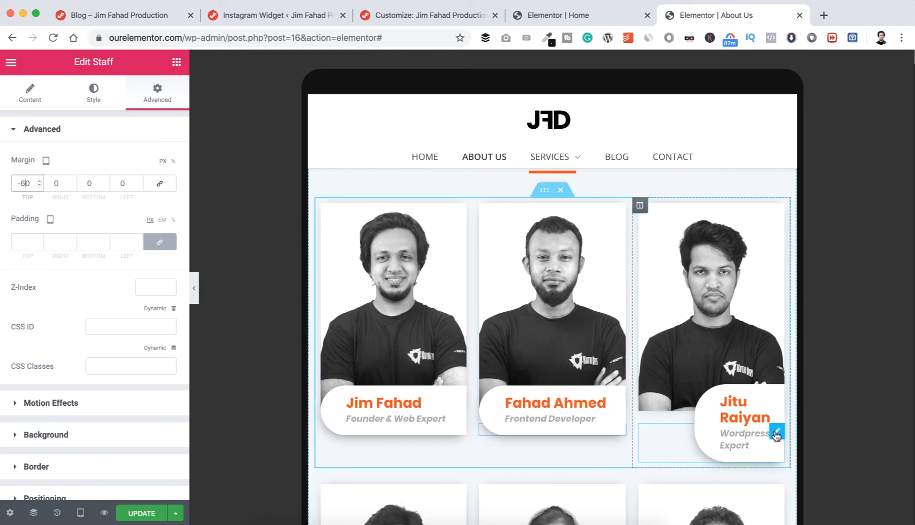
- Give the Wordpress Expert staff widget in the first team row a tablet top margin of -60 px, with the other sides at 0
click(776, 433)
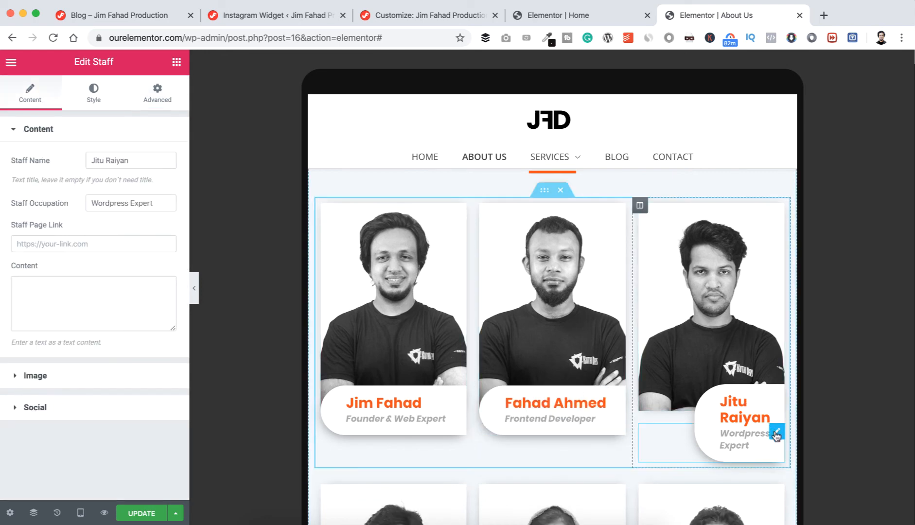
click(169, 98)
click(162, 184)
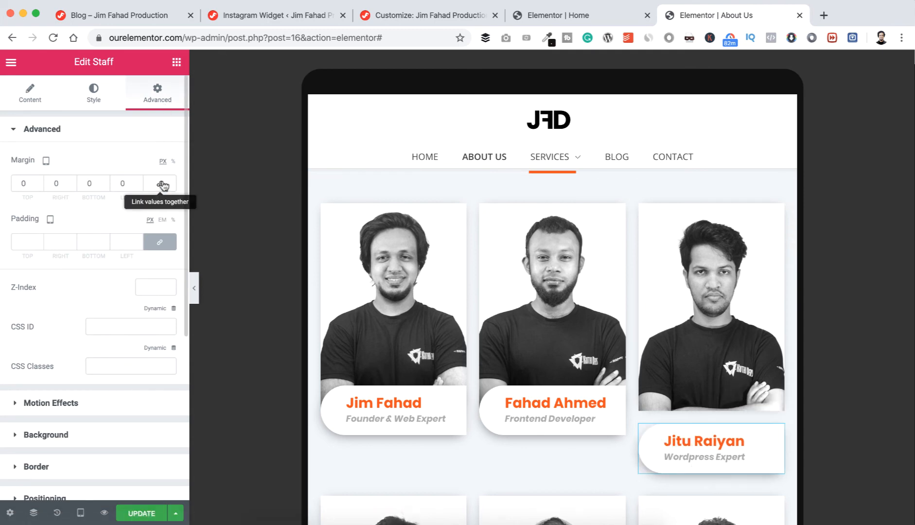
click(24, 184)
text(-60)
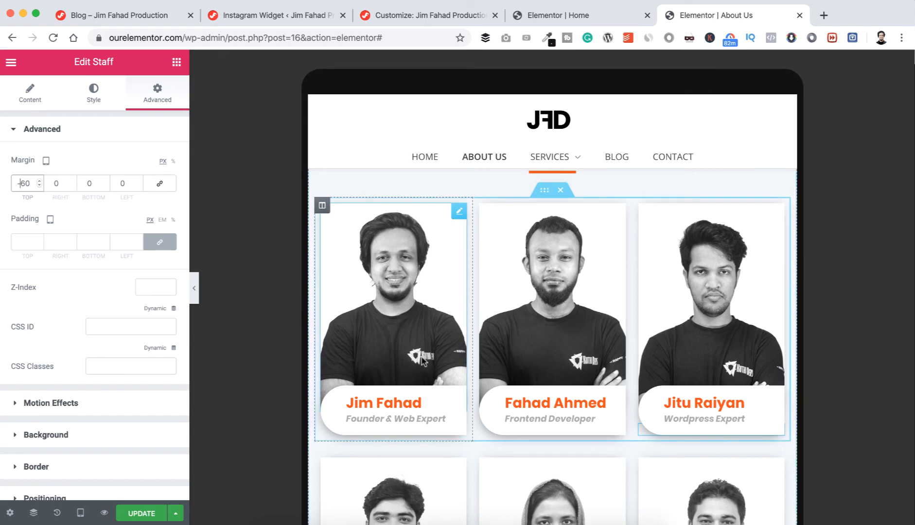
- Apply the same -60 px tablet top margin to the staff widgets in the second team row
scroll(423, 364, down, 5)
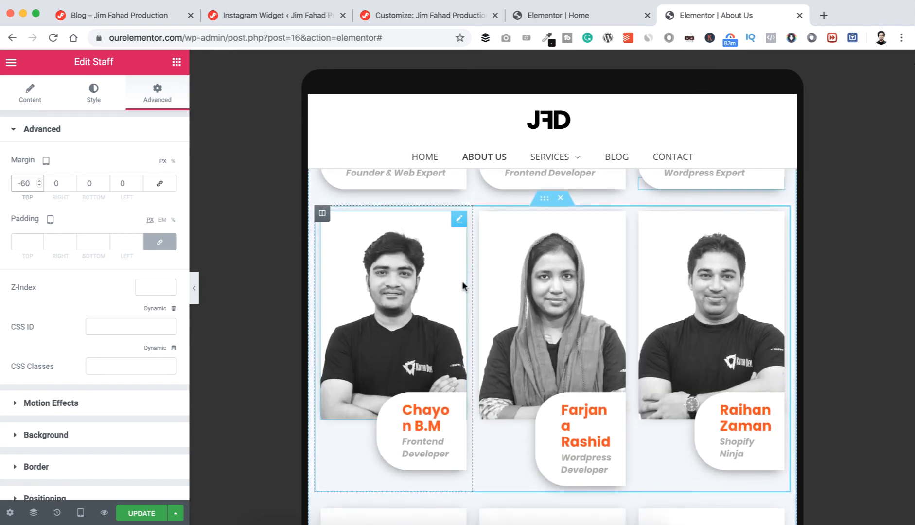
click(459, 439)
click(157, 93)
click(617, 439)
click(157, 93)
- Set the tablet top margin of the three staff widgets in the last team row to -60 px, with the other sides at 0
scroll(550, 364, down, 5)
click(459, 379)
click(157, 93)
click(28, 184)
text(0)
click(160, 184)
click(585, 388)
click(744, 387)
click(157, 93)
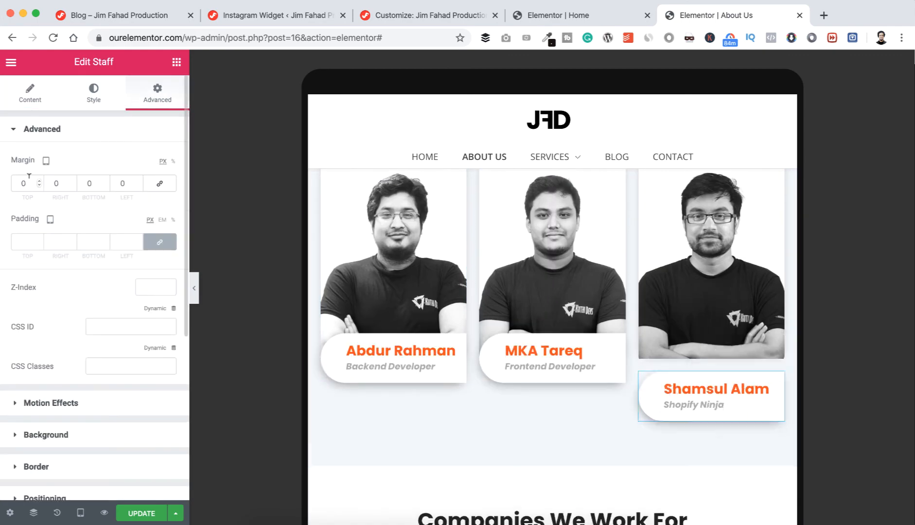
double_click(28, 183)
text(-60)
- Review the About Us tablet preview across the team rows, the company logos and footer, and the introduction section
scroll(374, 329, up, 10)
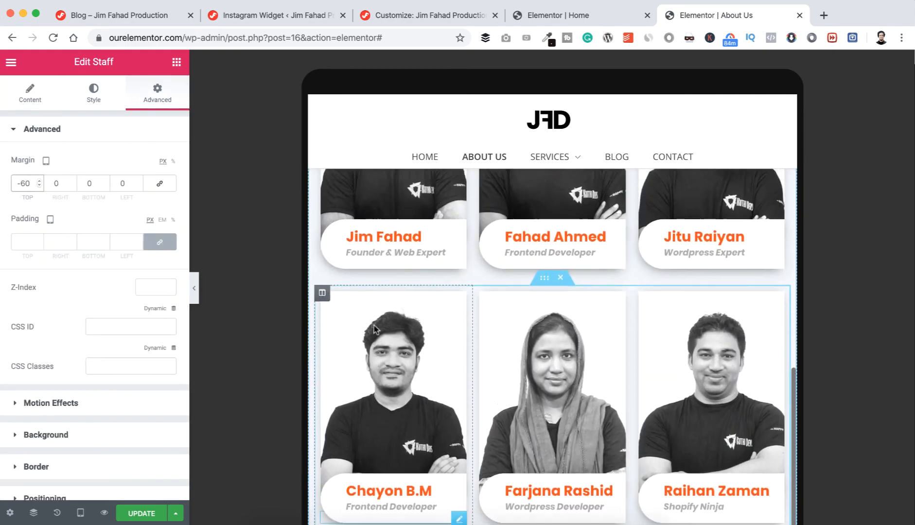
scroll(373, 329, down, 10)
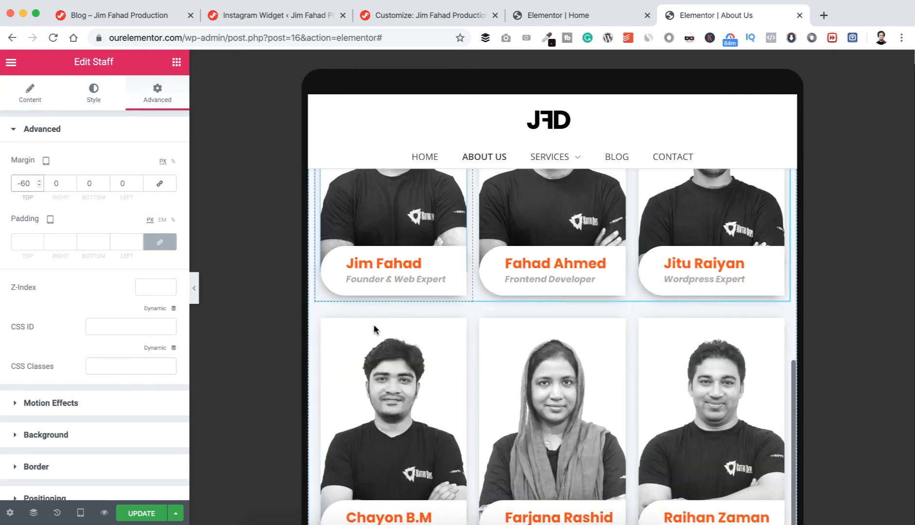
scroll(374, 328, down, 10)
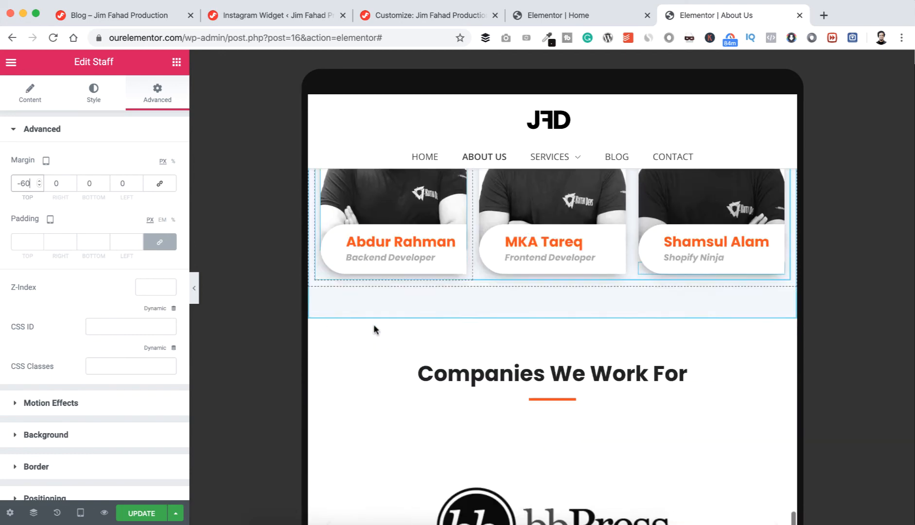
scroll(373, 329, down, 4)
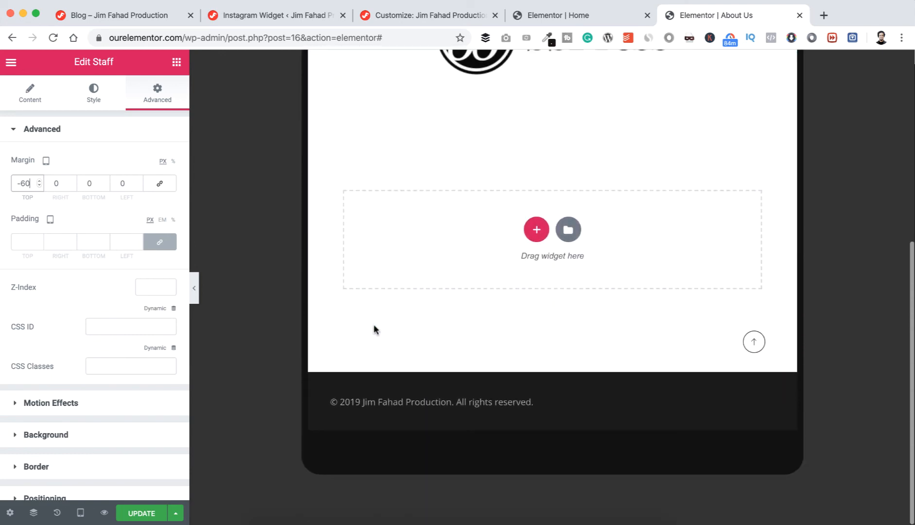
scroll(373, 329, up, 2)
scroll(374, 329, up, 3)
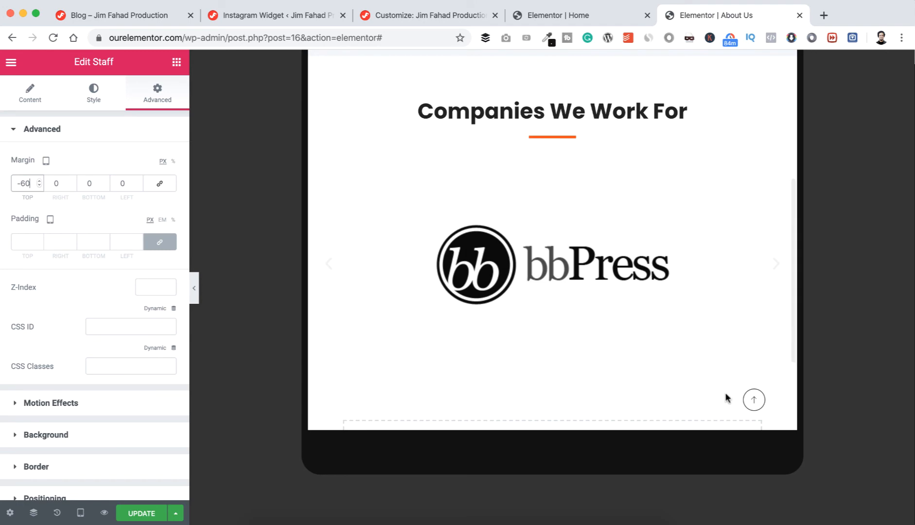
click(754, 400)
scroll(602, 243, up, 6)
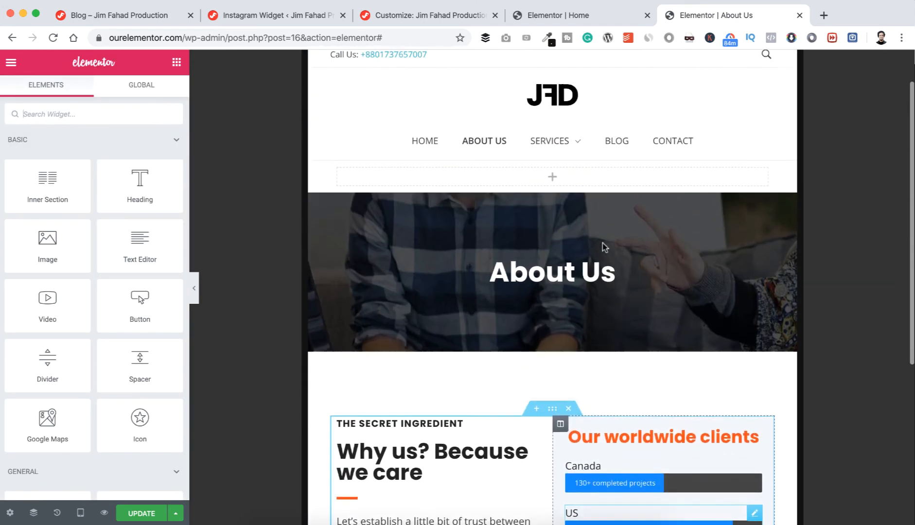
scroll(602, 243, down, 4)
scroll(603, 243, down, 3)
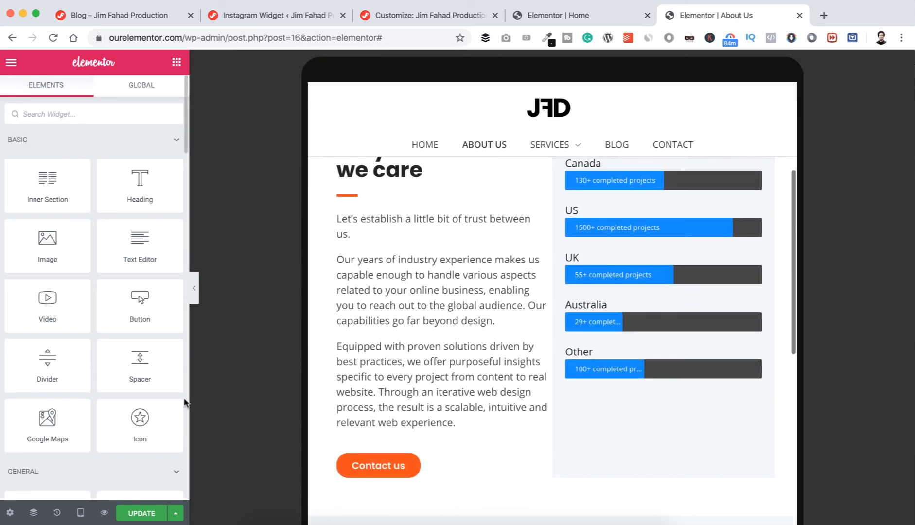
- Switch the About Us page to the mobile preview and check the introduction and worldwide clients sections
click(81, 513)
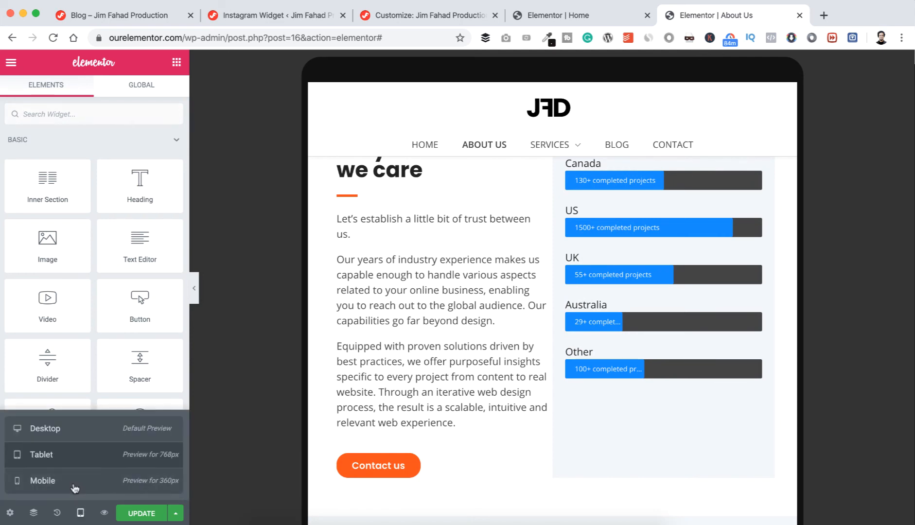
click(74, 488)
scroll(542, 302, up, 2)
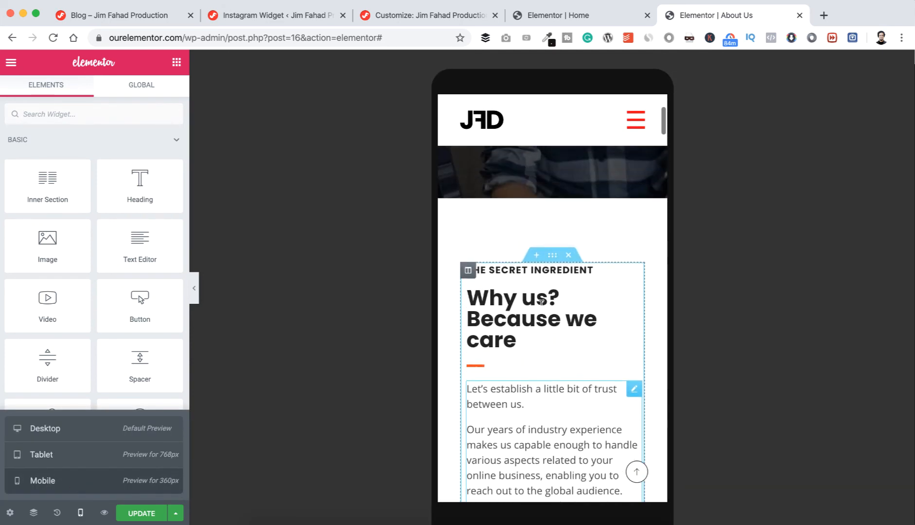
scroll(541, 302, up, 2)
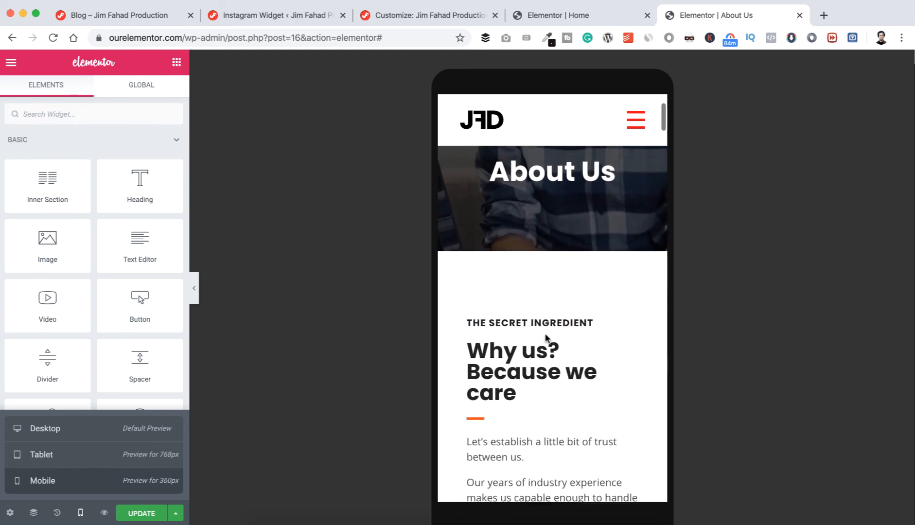
scroll(546, 337, down, 8)
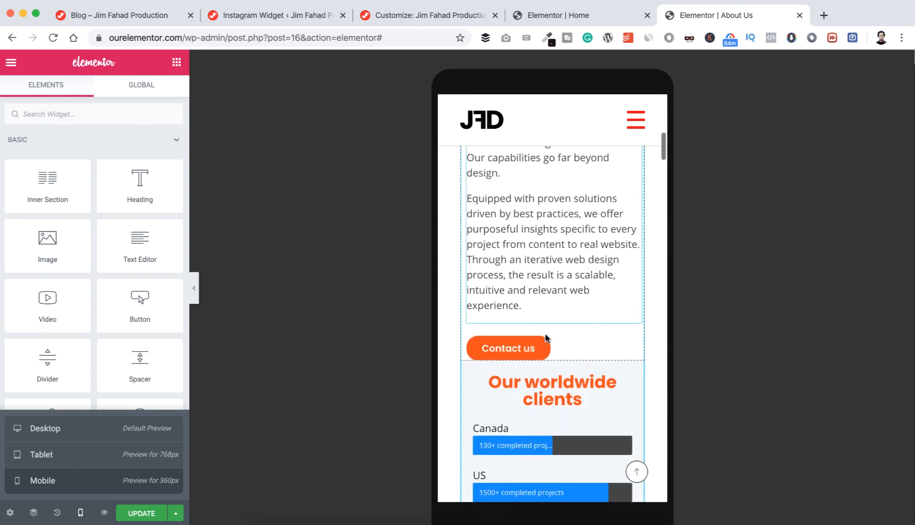
scroll(545, 335, down, 4)
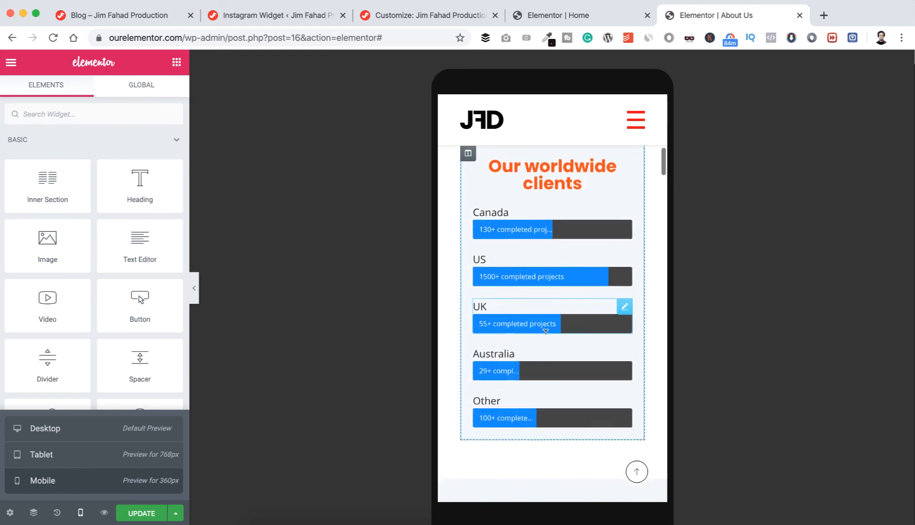
- Give the "Our worldwide clients" column a mobile top margin of 30 px, with the other sides at 0
scroll(545, 330, up, 3)
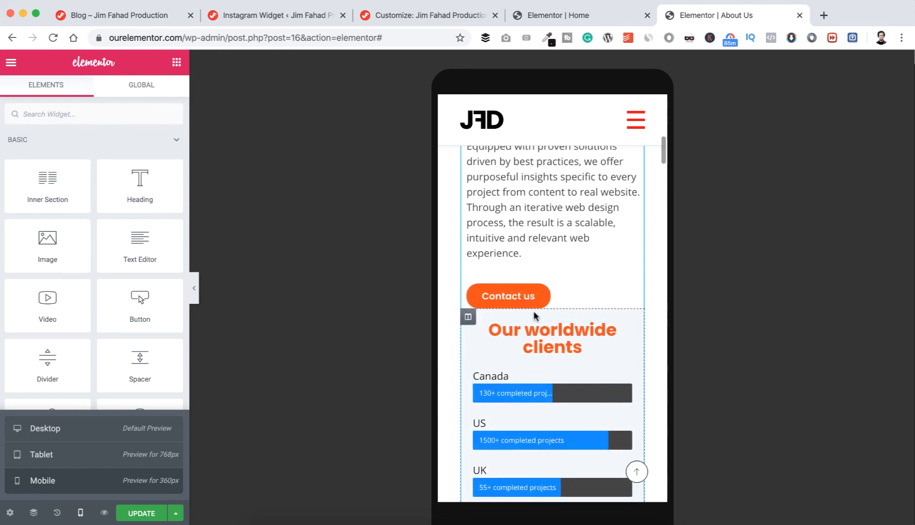
click(468, 319)
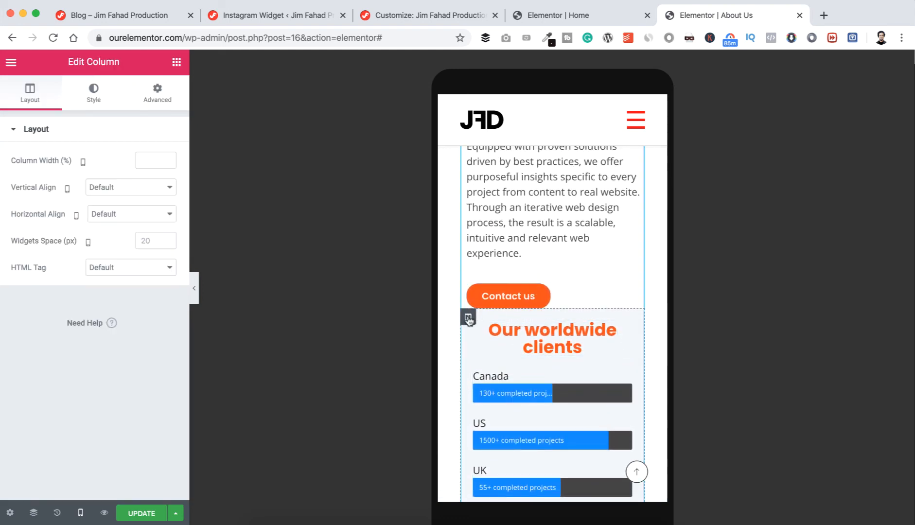
click(162, 95)
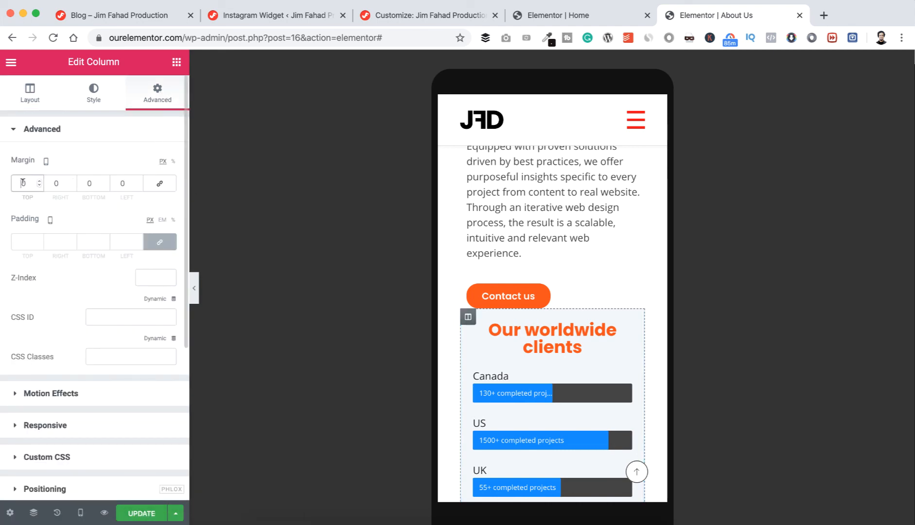
text(3)
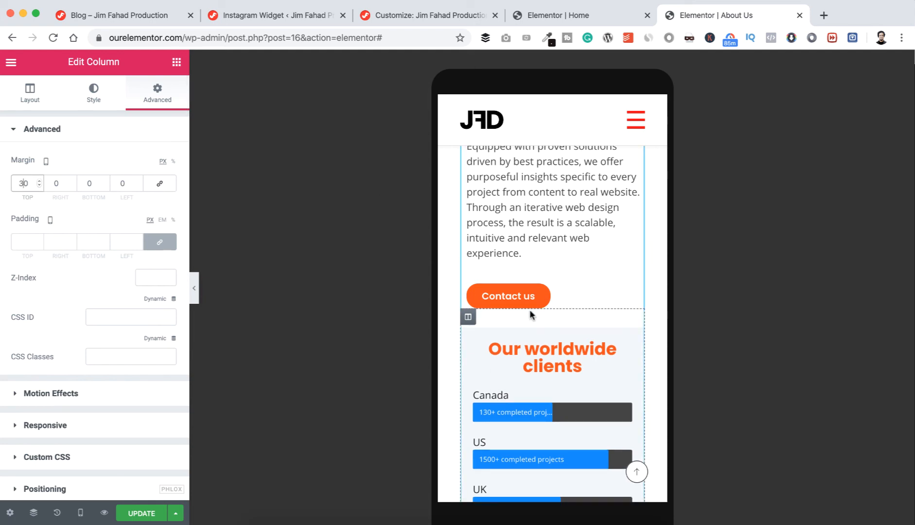
- Review the rest of the About Us mobile preview, including the team cards, the company logo carousel and the footer area
scroll(526, 334, down, 2)
scroll(526, 334, down, 8)
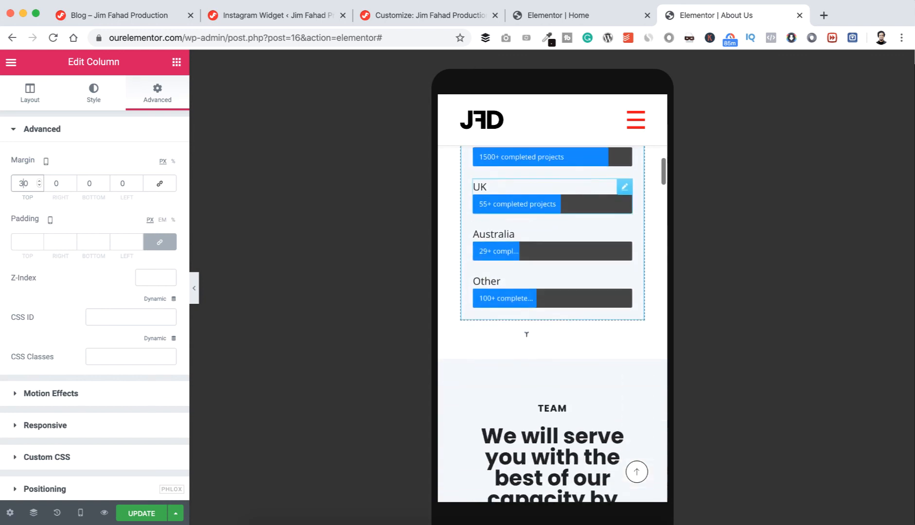
scroll(526, 336, down, 6)
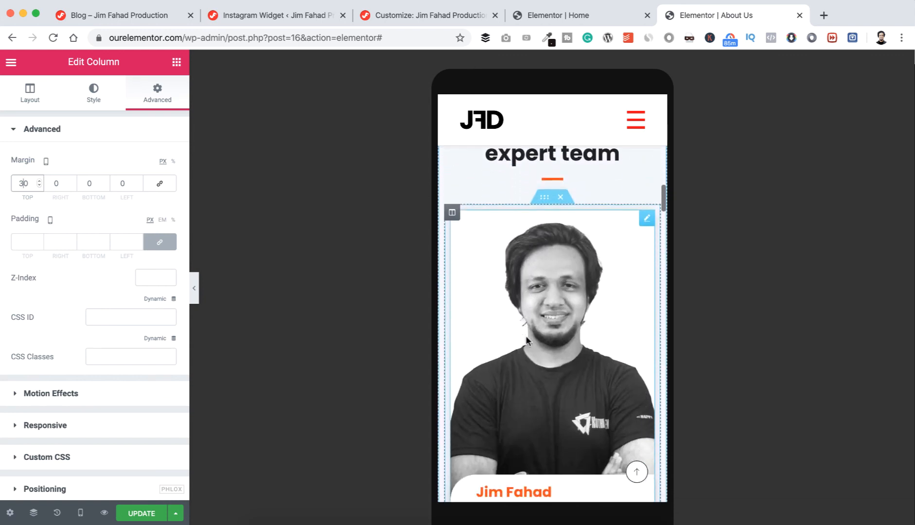
scroll(526, 339, down, 8)
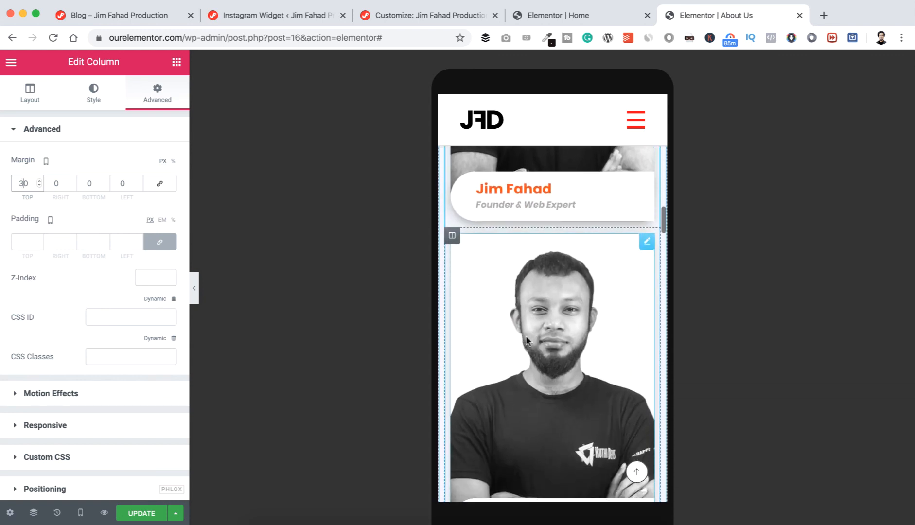
scroll(528, 340, down, 10)
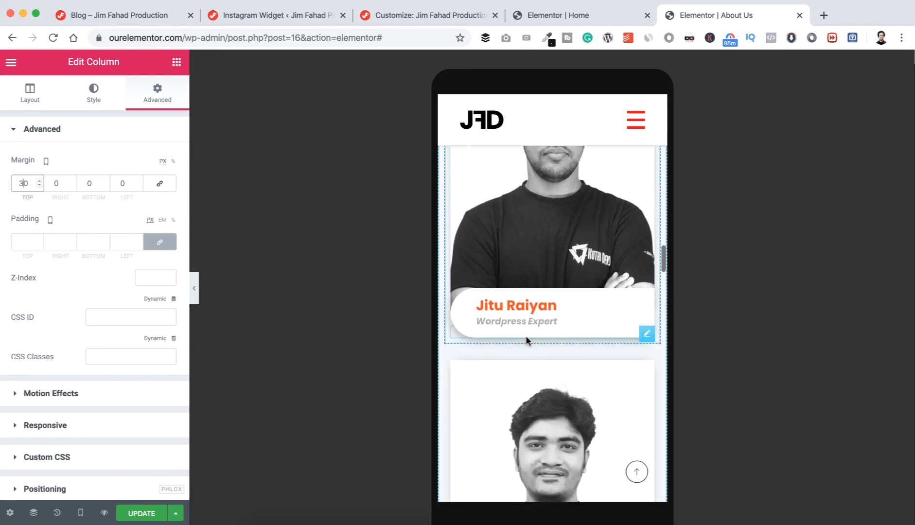
scroll(525, 338, down, 10)
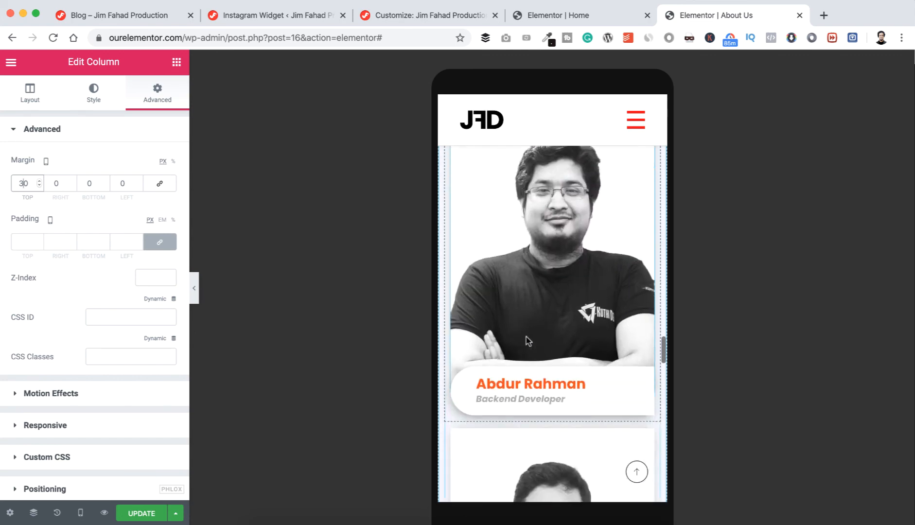
scroll(526, 339, down, 8)
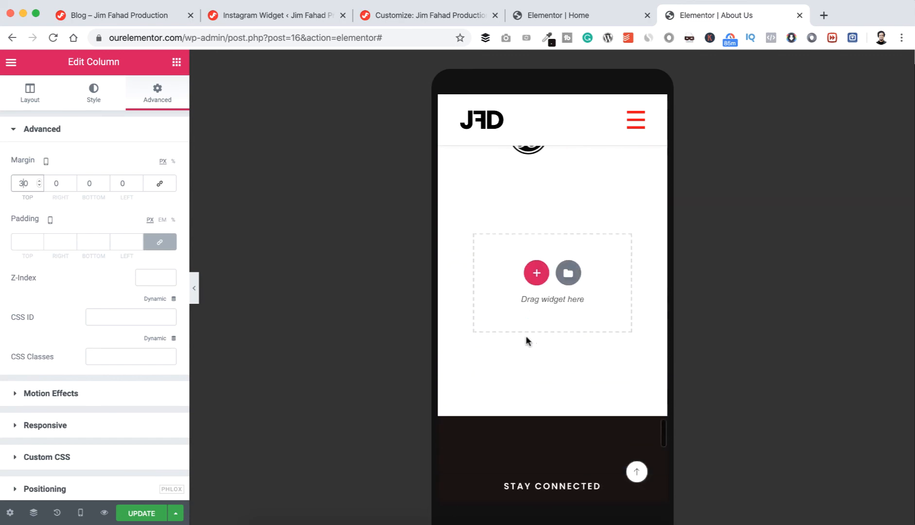
scroll(527, 340, up, 15)
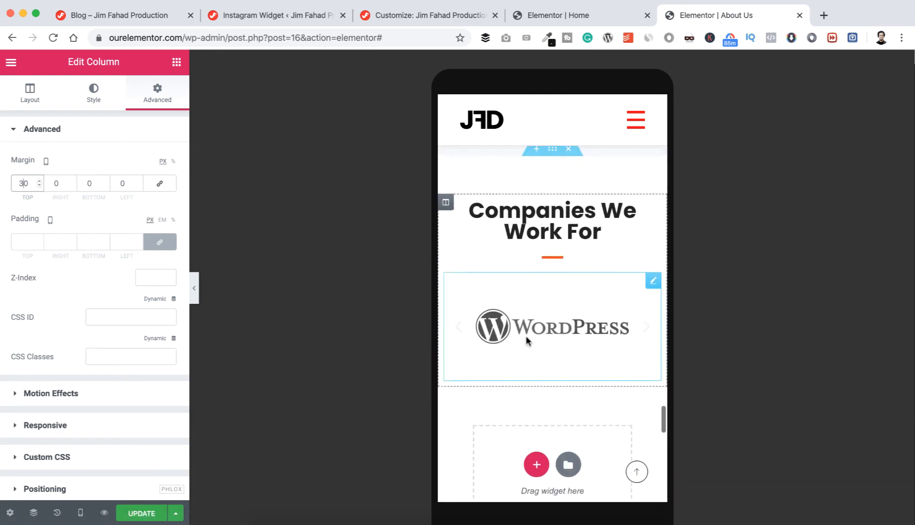
scroll(526, 335, up, 10)
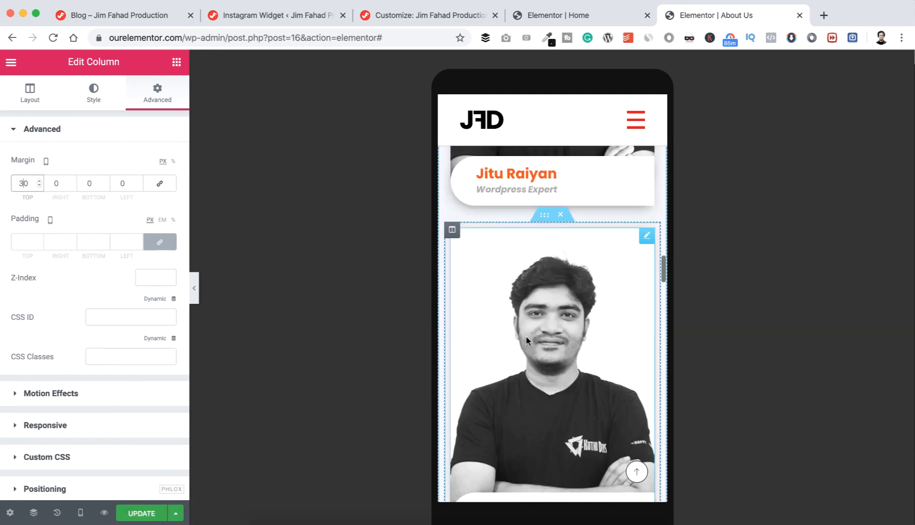
- Update the About Us page and open the Services page in a new browser tab for editing with Elementor
click(139, 513)
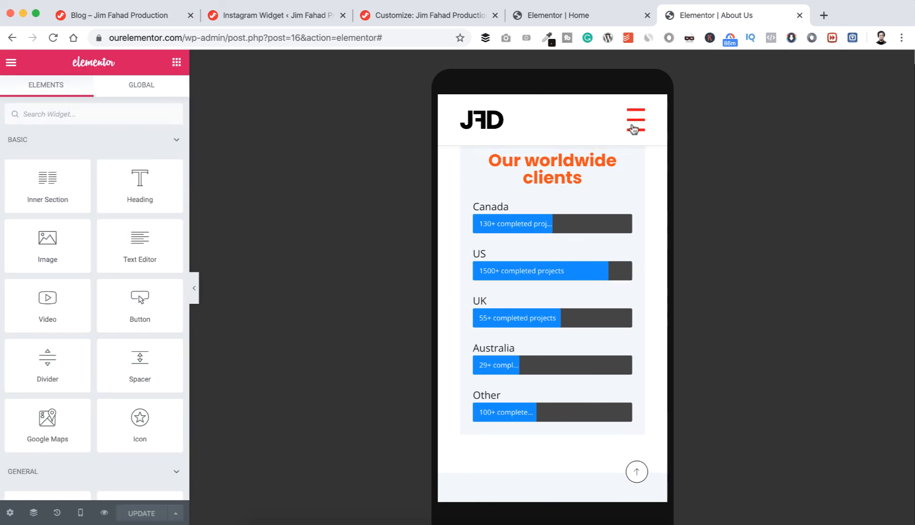
click(633, 129)
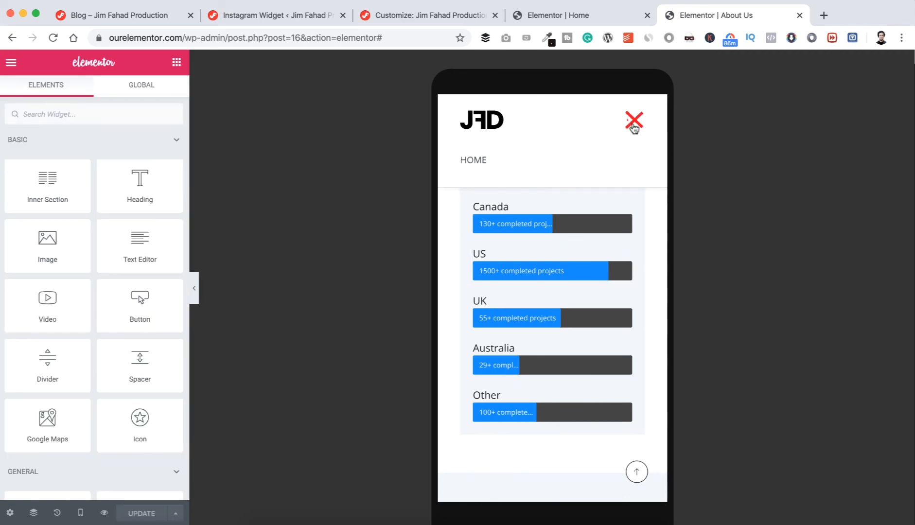
right_click(483, 270)
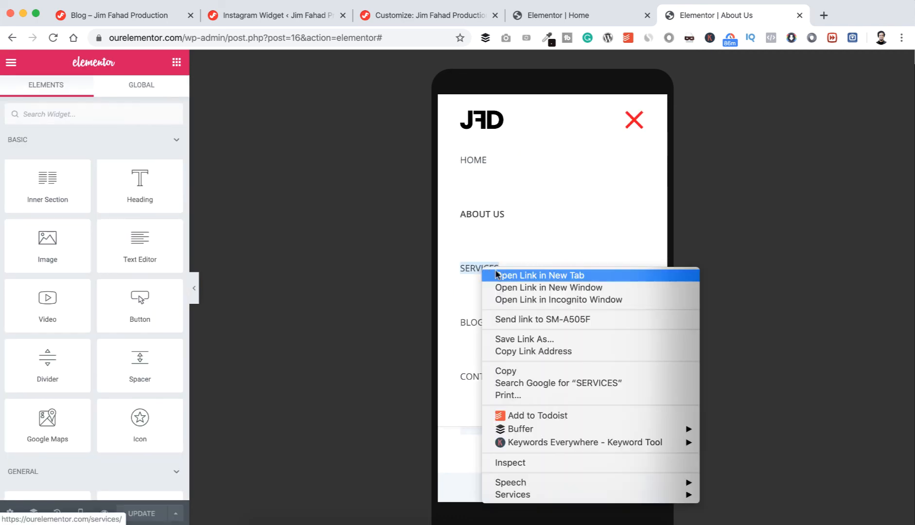
click(503, 276)
click(787, 16)
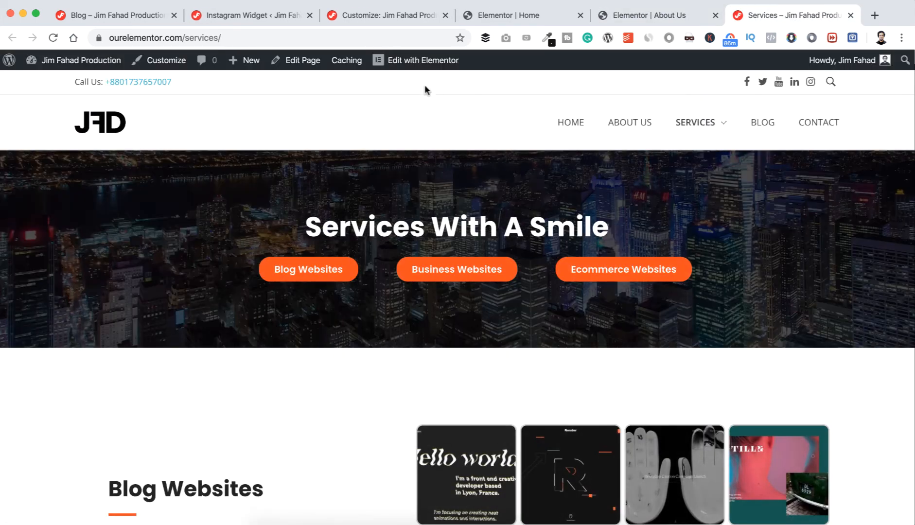
click(408, 64)
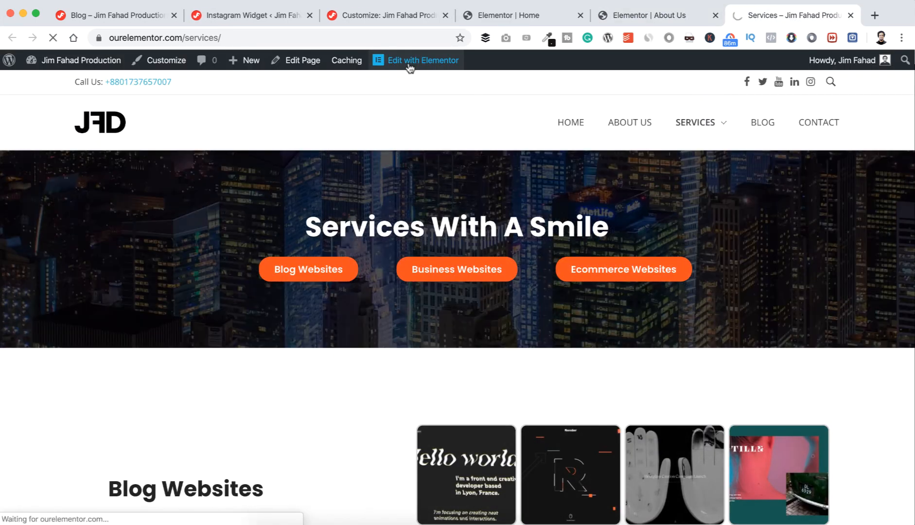
- Review the Services page in the tablet preview, from the hero buttons through the website sections and counters to the contact form
scroll(285, 206, down, 20)
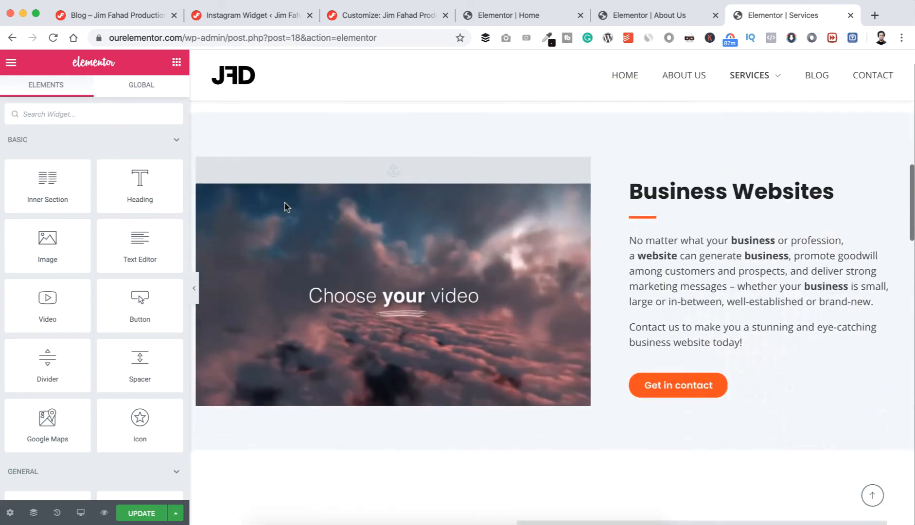
scroll(286, 206, down, 7)
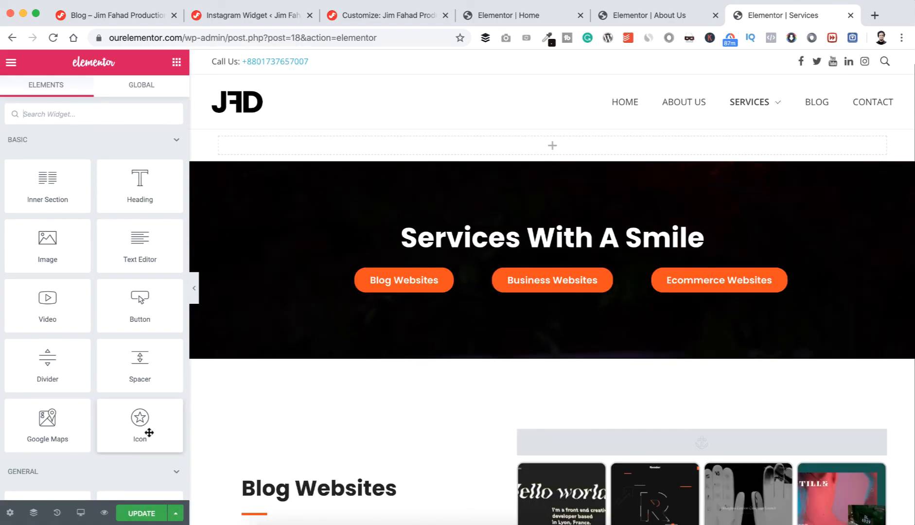
click(81, 513)
click(79, 460)
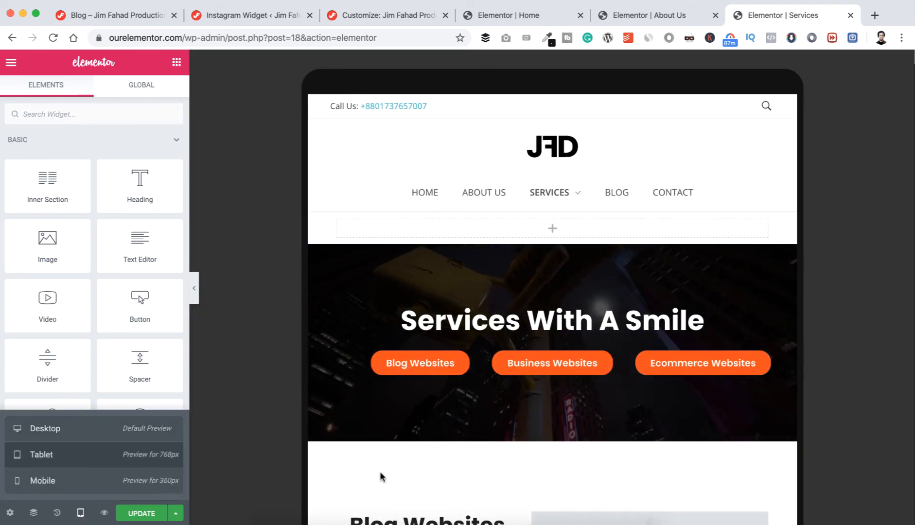
scroll(380, 474, down, 5)
scroll(380, 472, down, 4)
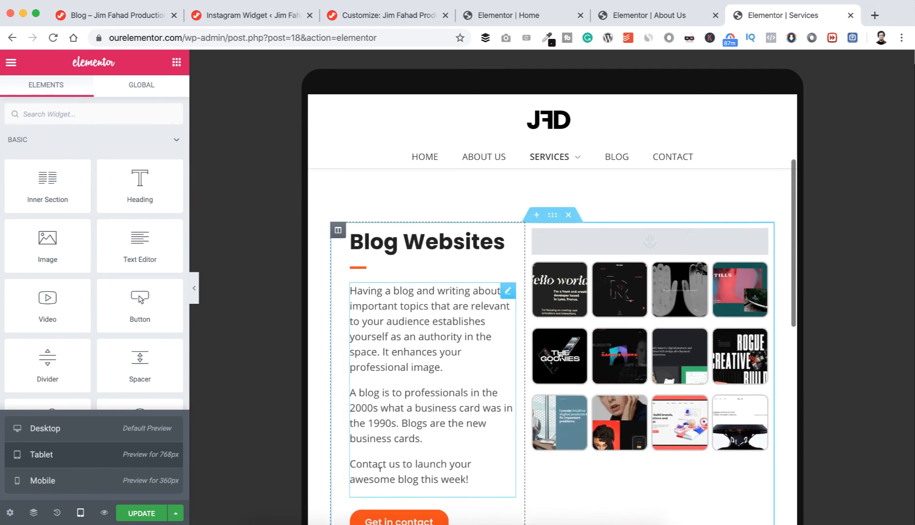
scroll(379, 476, down, 6)
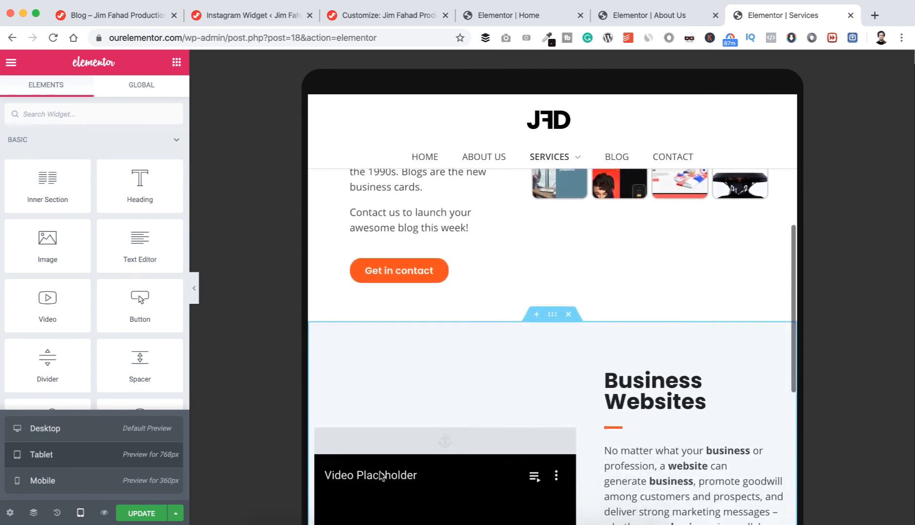
scroll(380, 474, down, 8)
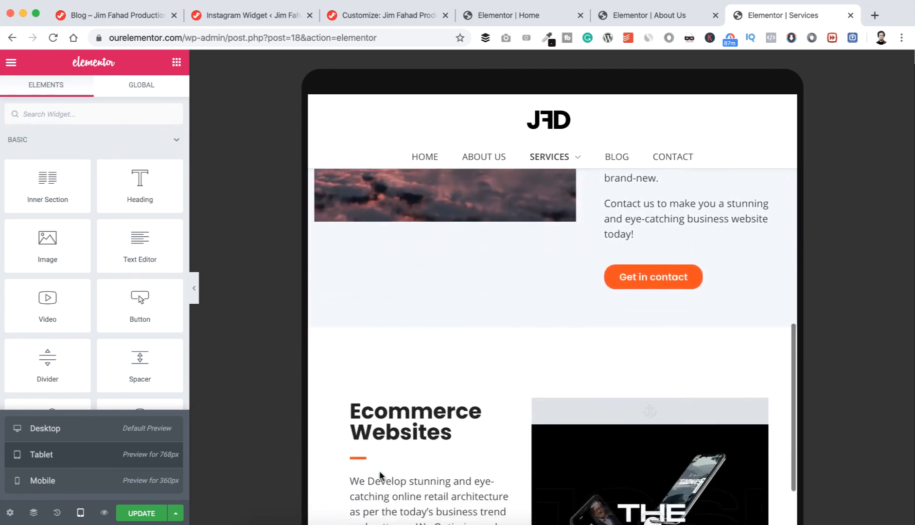
scroll(380, 469, down, 4)
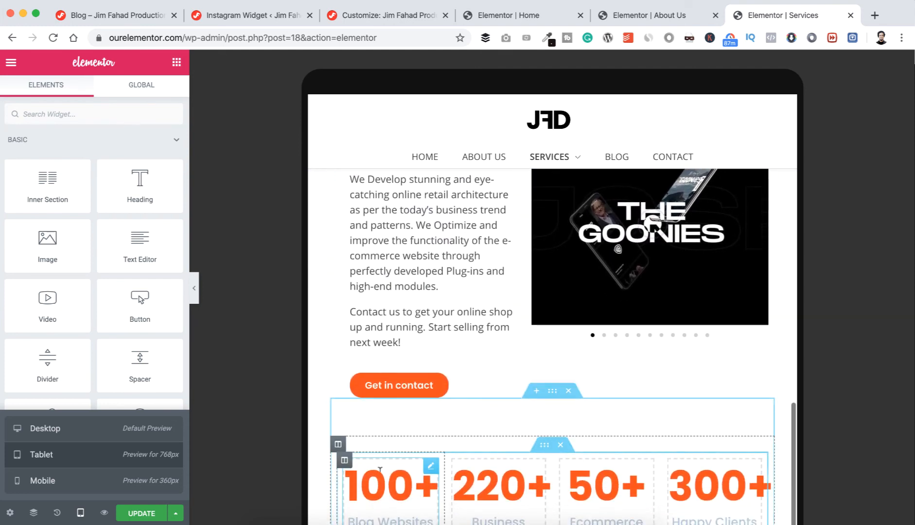
scroll(379, 470, down, 5)
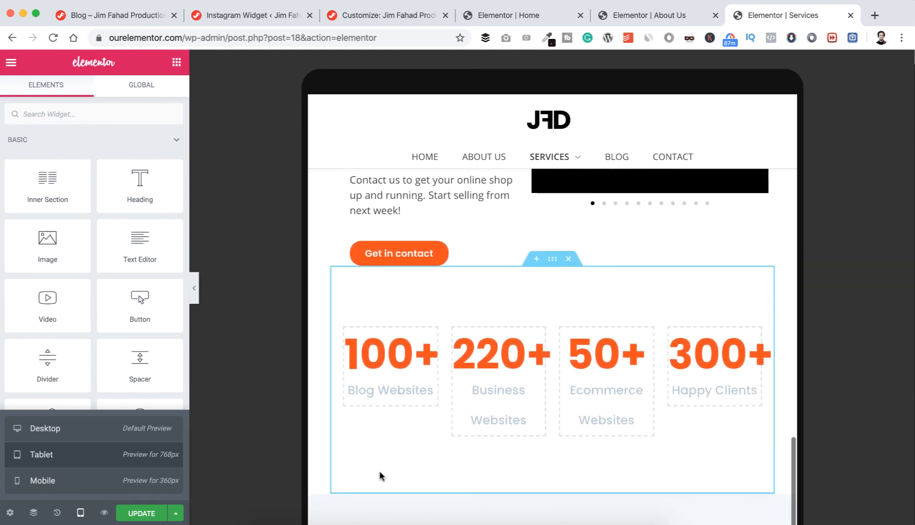
scroll(379, 473, down, 6)
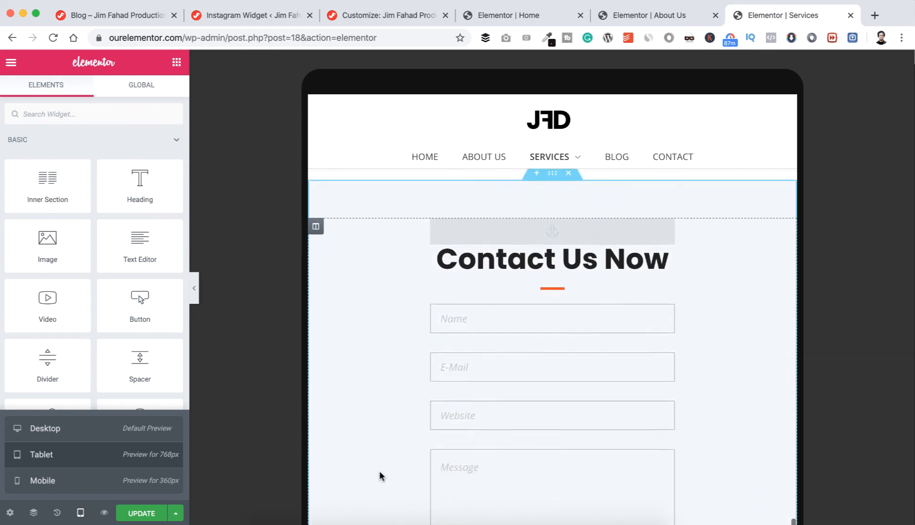
scroll(379, 473, down, 7)
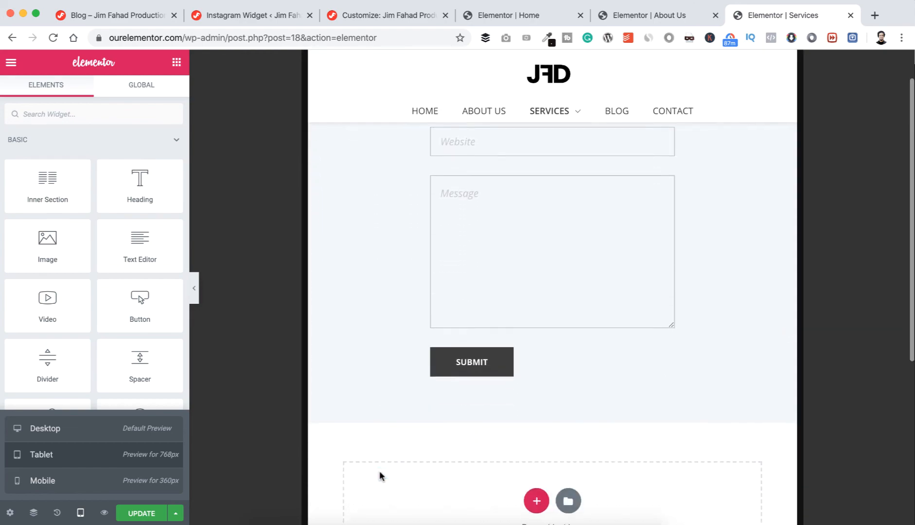
scroll(390, 363, up, 8)
scroll(390, 362, up, 20)
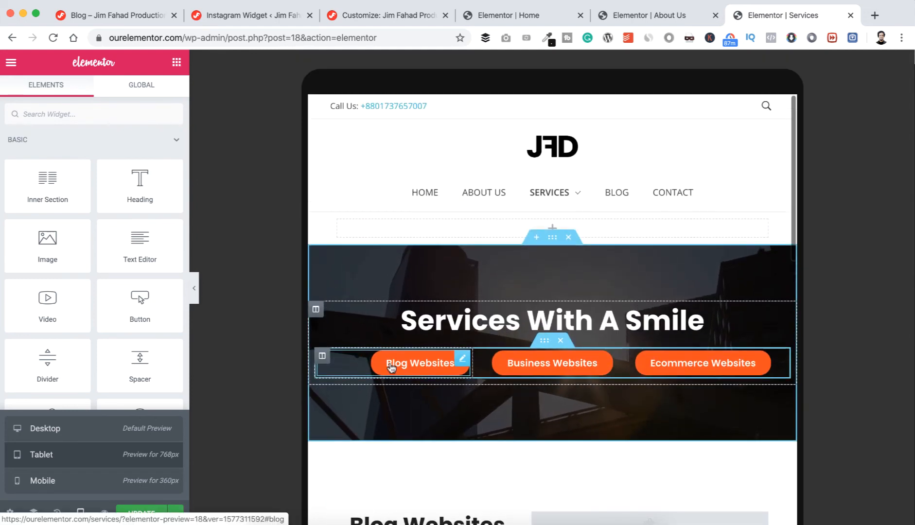
- Switch the Services page to the mobile preview and center-align the hero's Blog Websites button
click(125, 481)
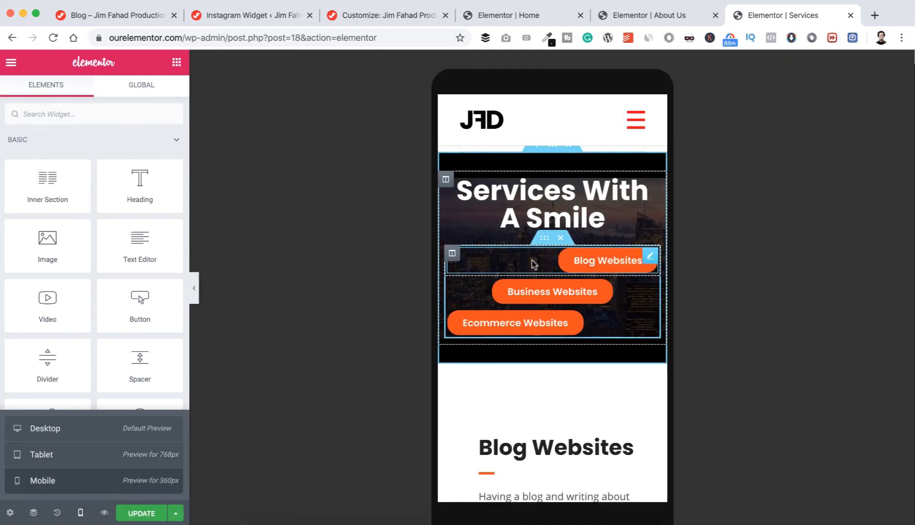
click(651, 258)
click(118, 269)
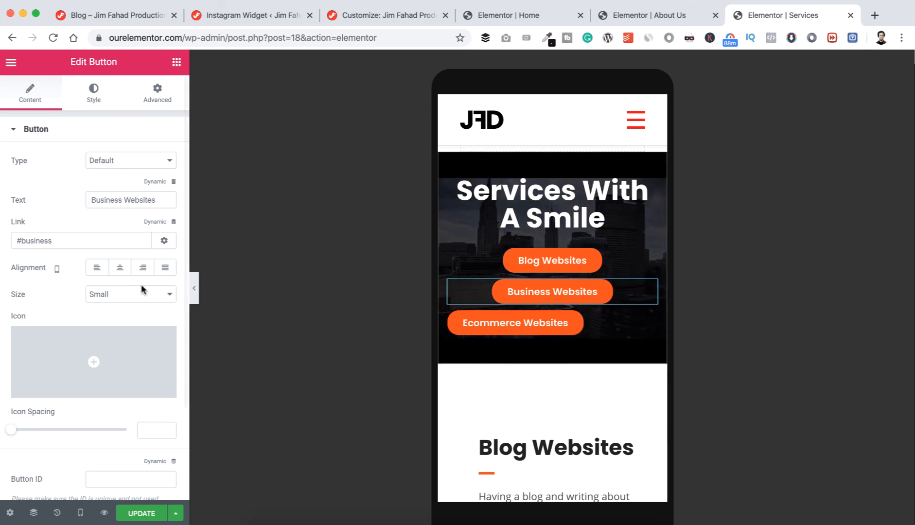
- Center-align the hero's Business Websites and Ecommerce Websites buttons for mobile
click(120, 268)
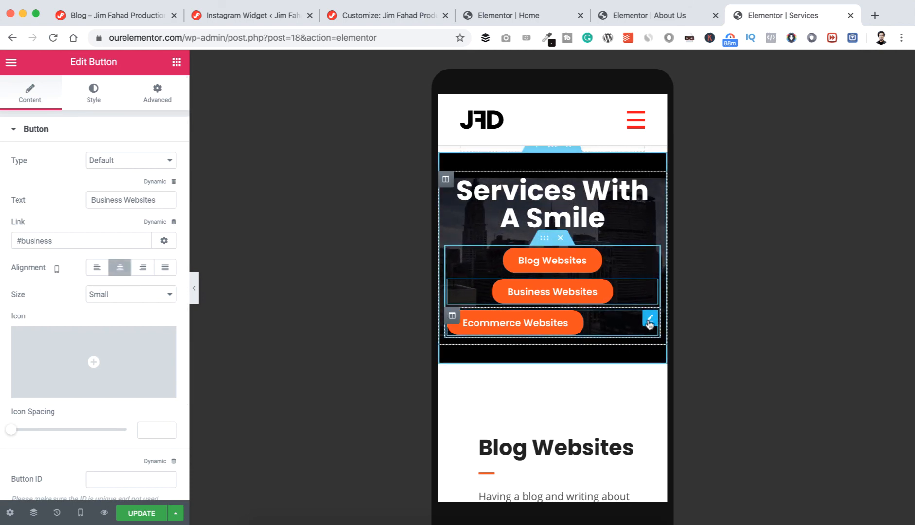
click(121, 272)
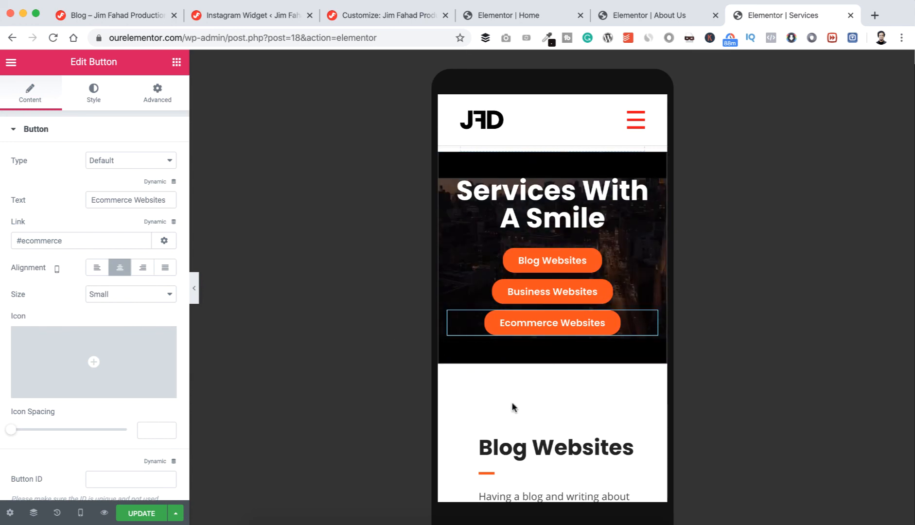
- Unlink the mobile margin and padding of the column holding the Contact Us Now form, with all sides at 0 px
scroll(514, 407, down, 10)
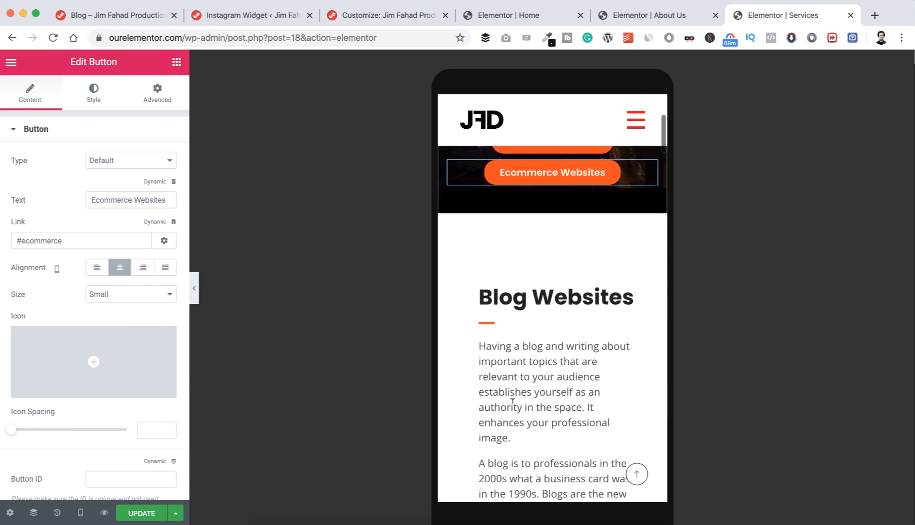
scroll(514, 407, down, 10)
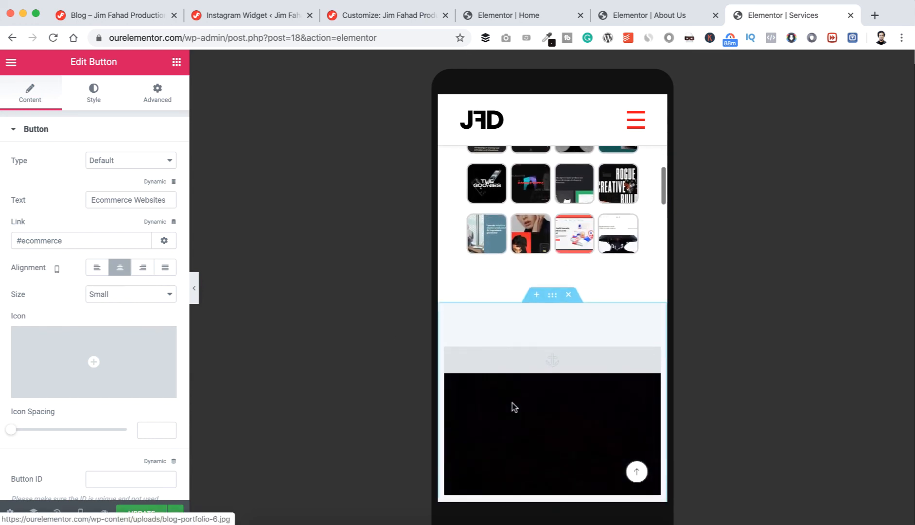
scroll(513, 400, down, 10)
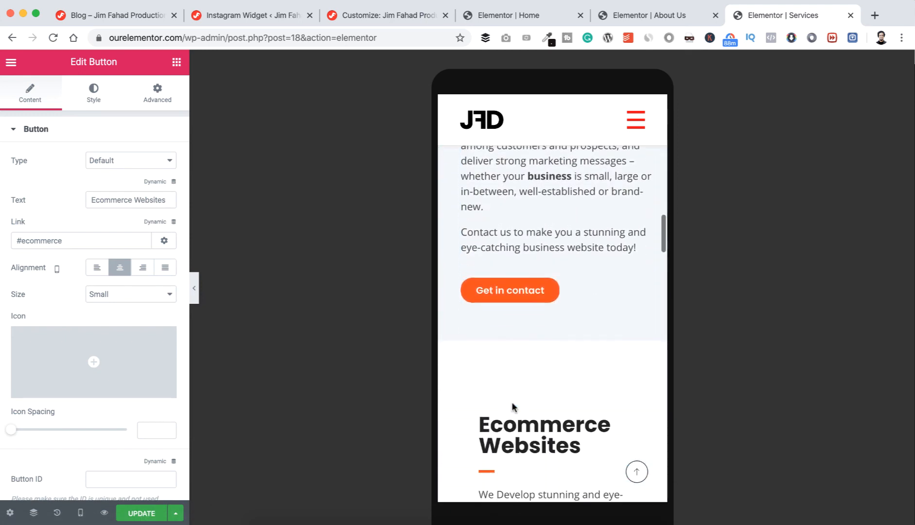
scroll(514, 408, down, 10)
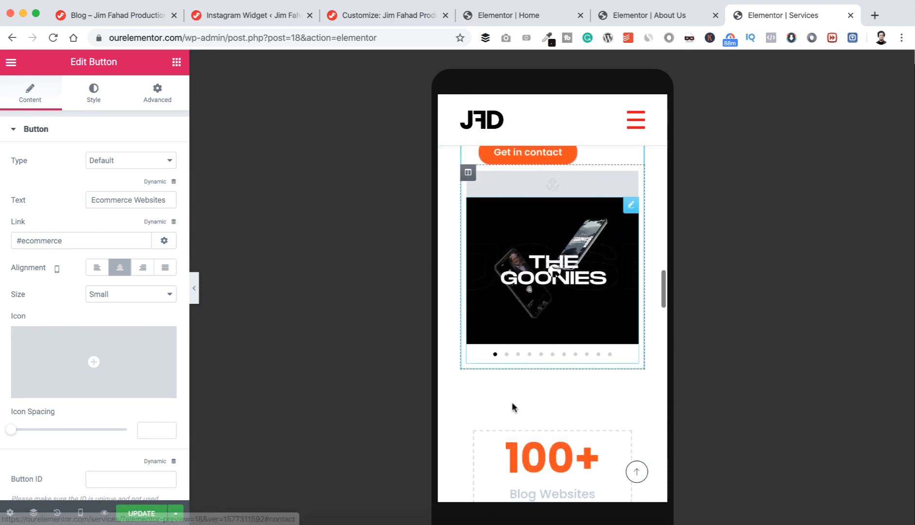
scroll(512, 400, down, 10)
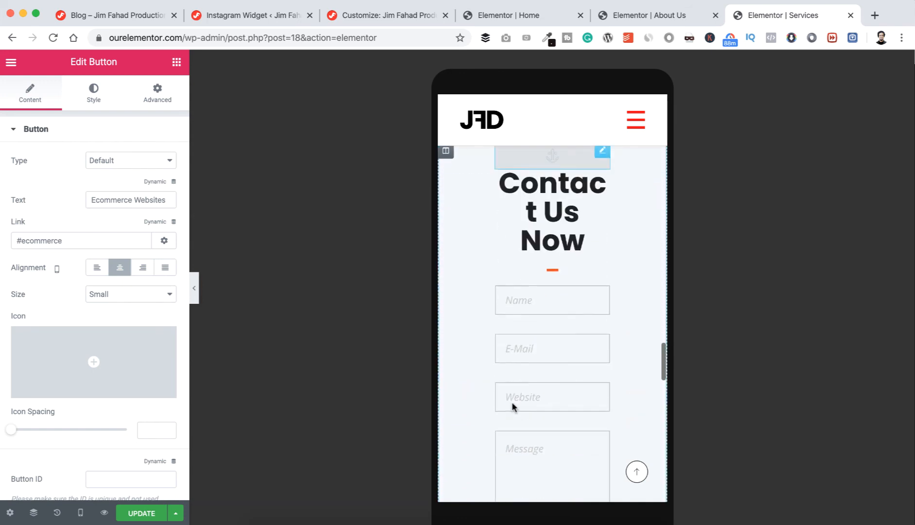
scroll(512, 400, down, 5)
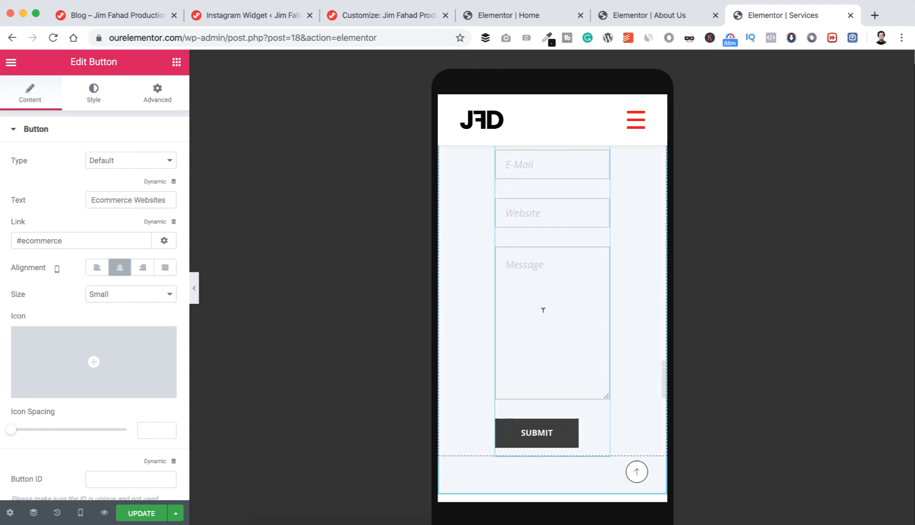
scroll(544, 310, up, 5)
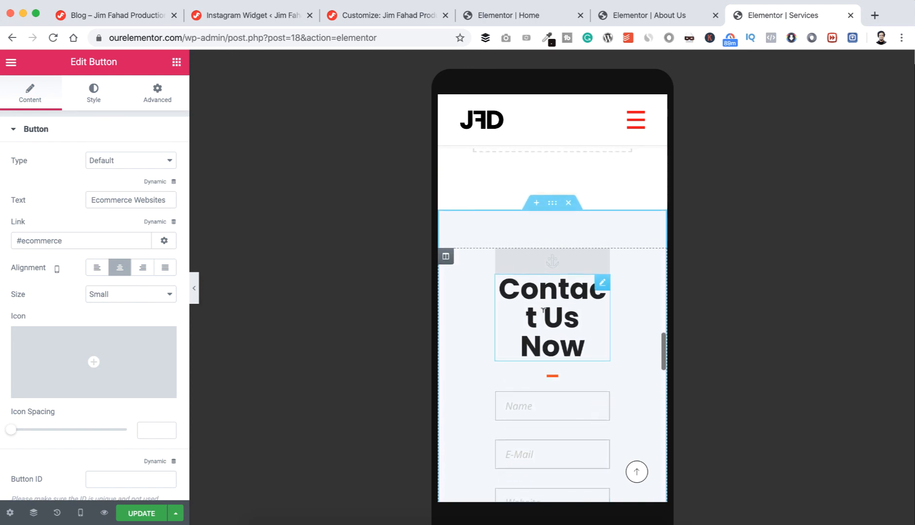
click(475, 362)
scroll(474, 360, down, 1)
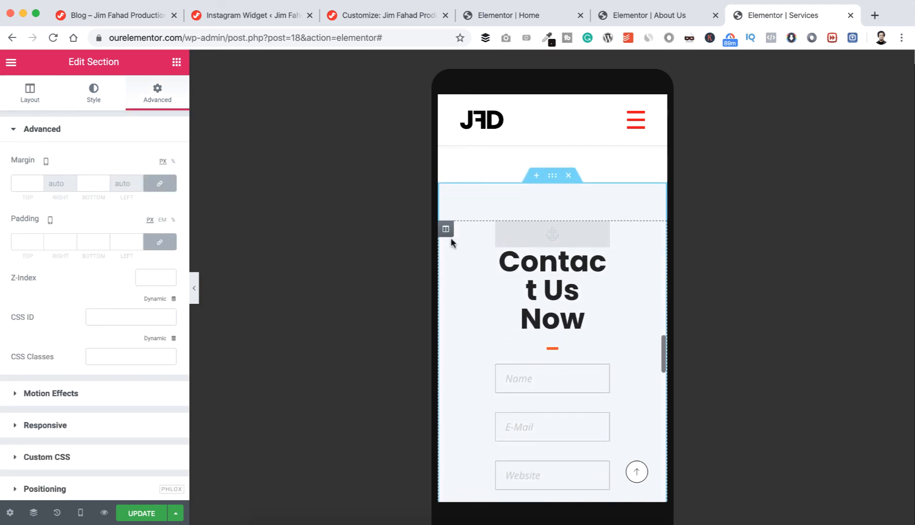
click(446, 230)
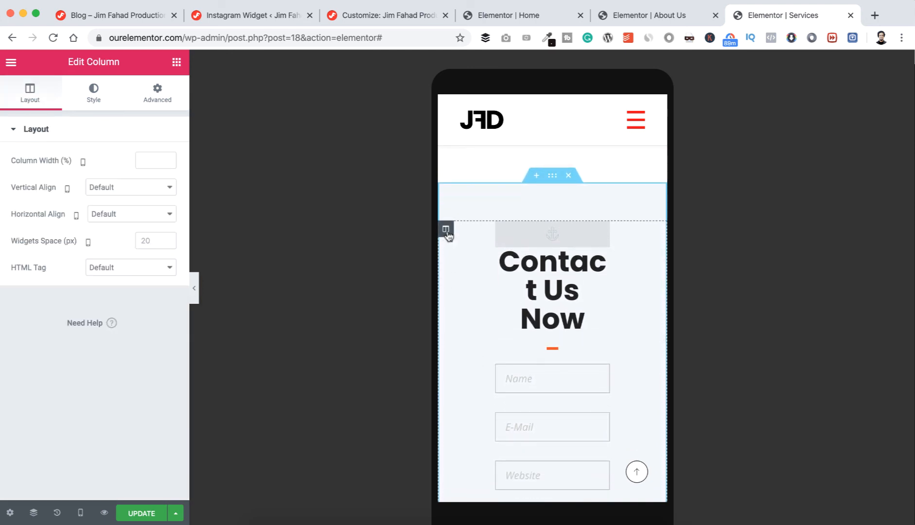
click(157, 92)
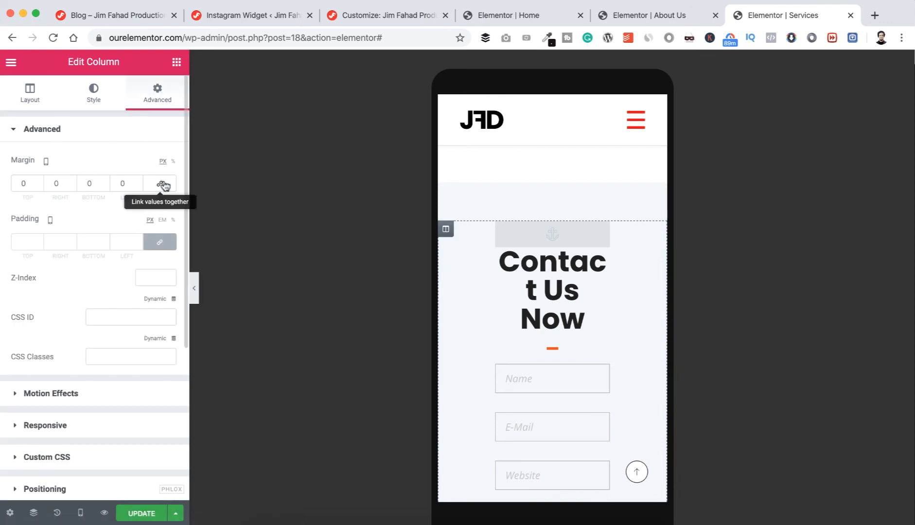
click(159, 241)
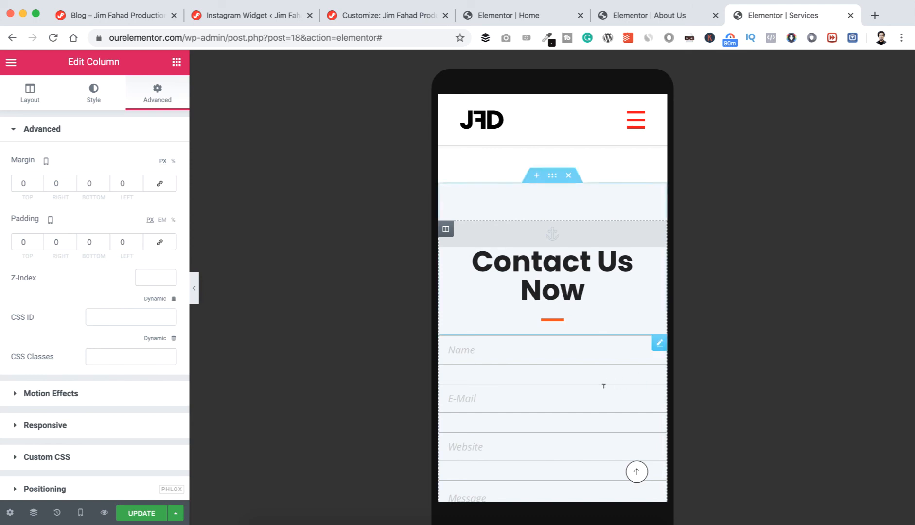
- Switch the contact form column's mobile padding to percent and set right and left to 5%, with top and bottom at 0
scroll(603, 385, down, 3)
scroll(603, 386, down, 3)
scroll(605, 374, up, 5)
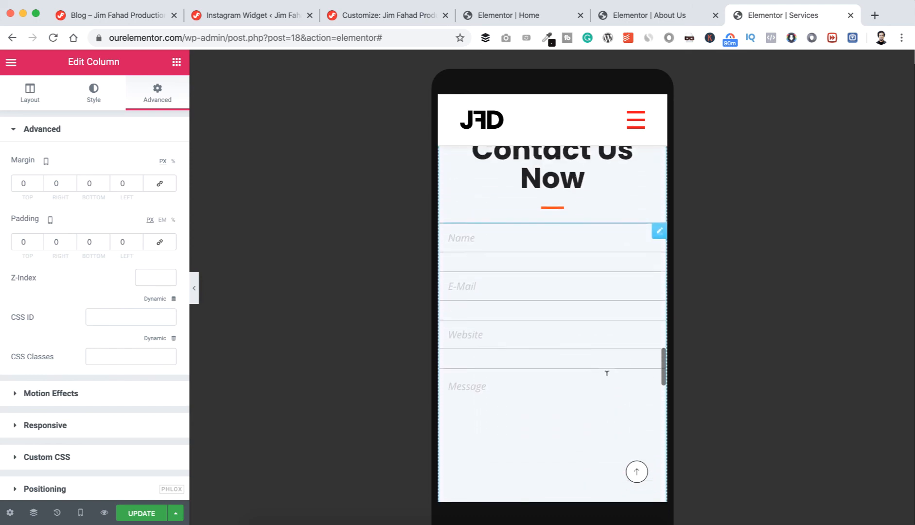
scroll(560, 373, down, 1)
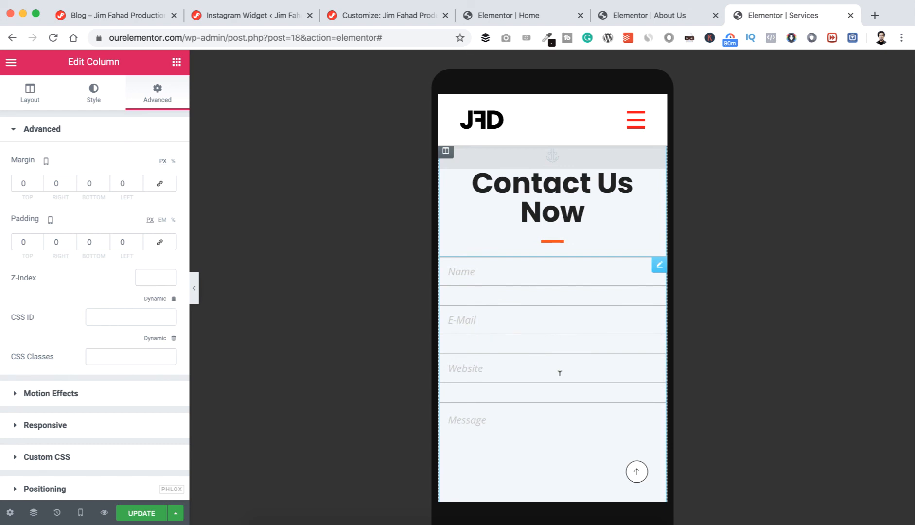
click(173, 221)
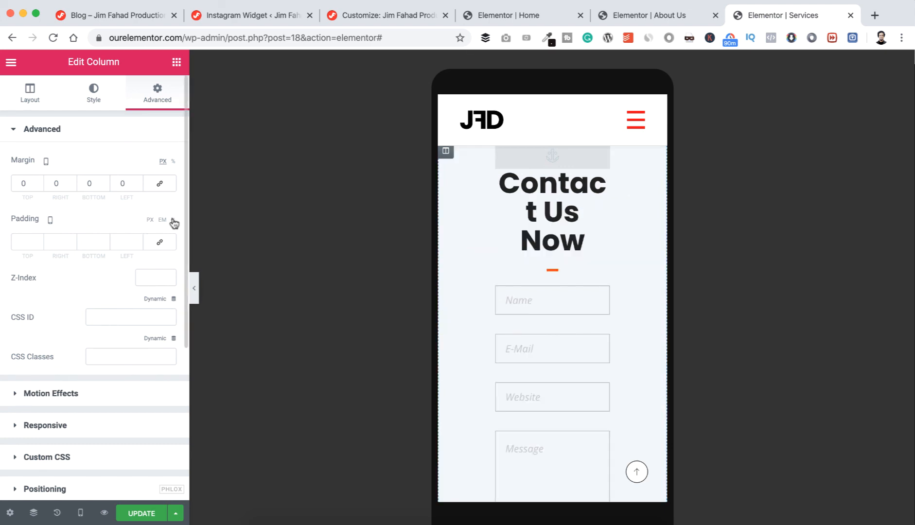
click(59, 241)
text(5)
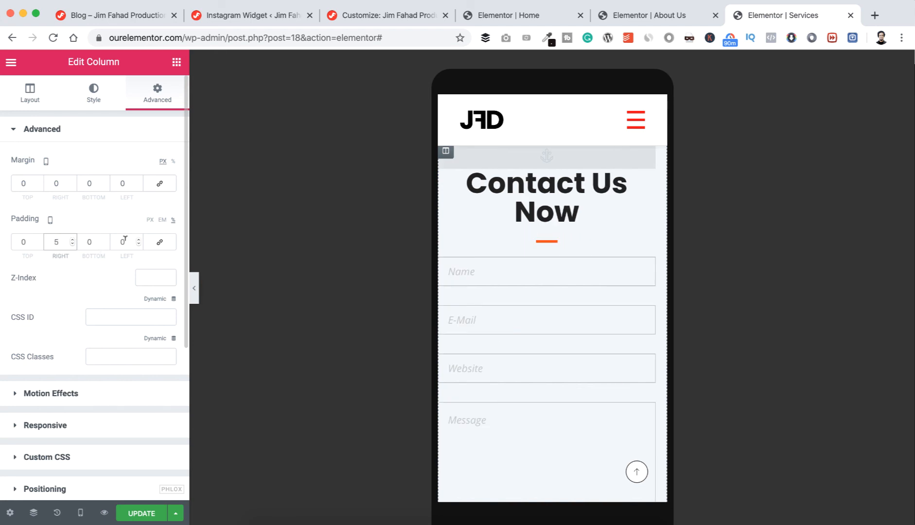
text(5)
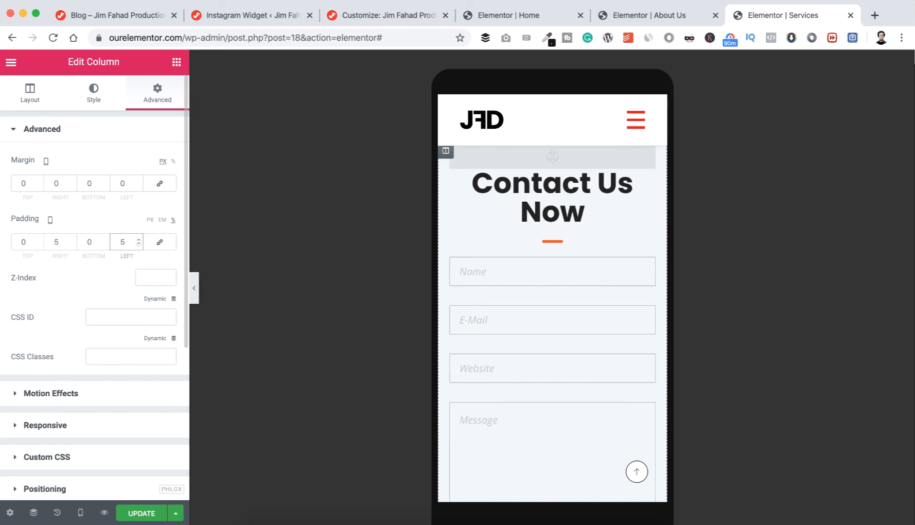
- Update the Services page and open the Contact page in a new browser tab for editing with Elementor
scroll(503, 419, down, 5)
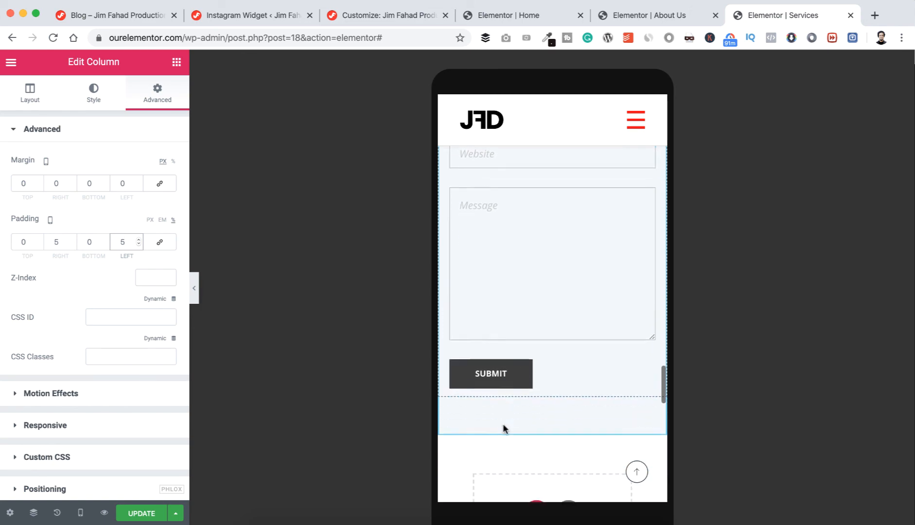
scroll(502, 428, down, 3)
scroll(508, 337, up, 10)
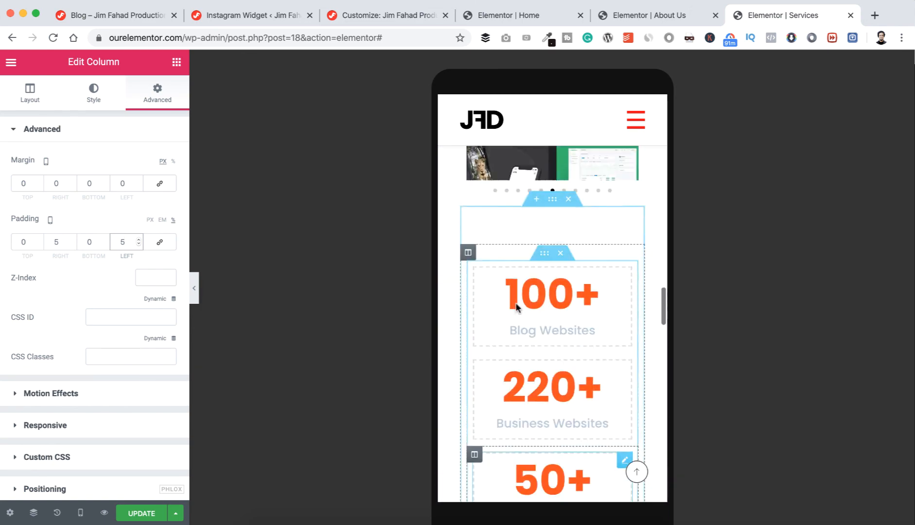
scroll(515, 303, up, 15)
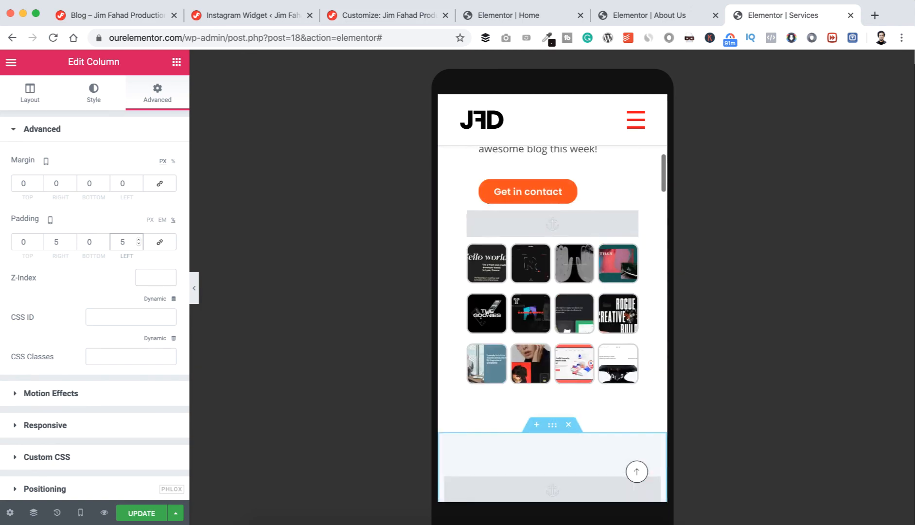
scroll(515, 310, up, 10)
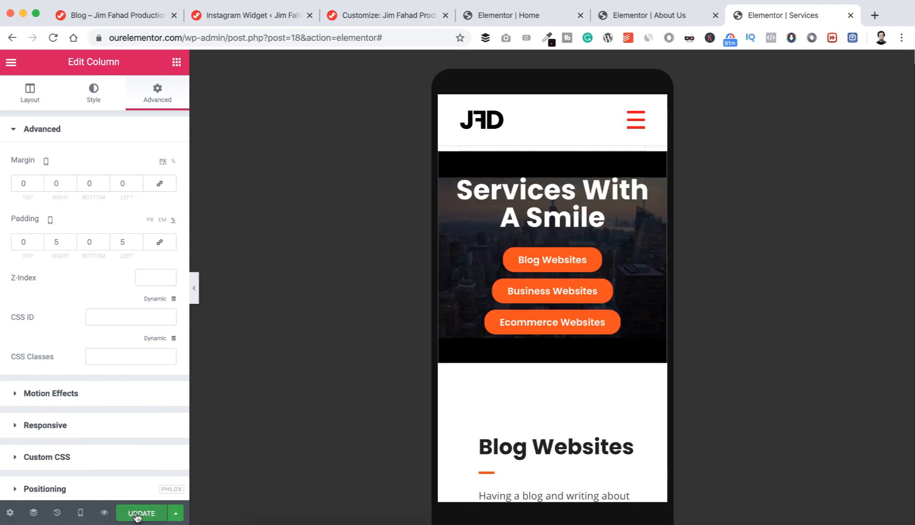
click(636, 120)
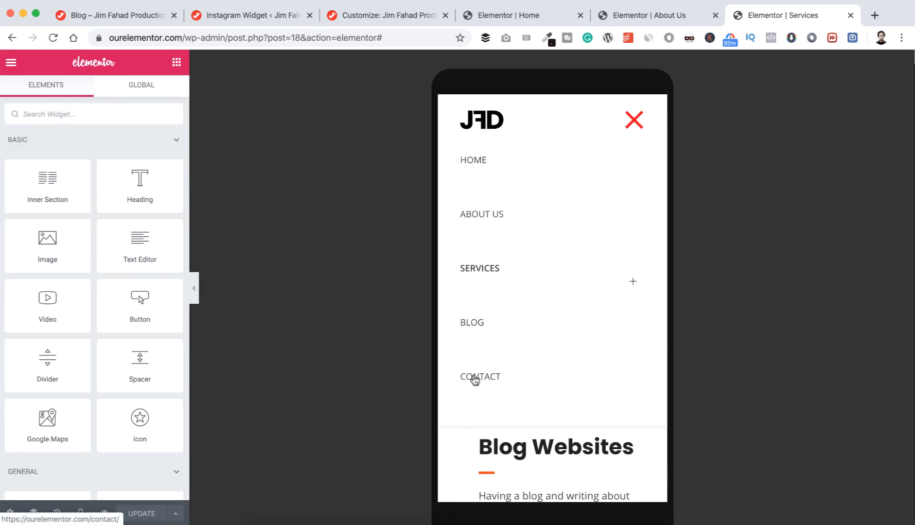
right_click(475, 379)
click(519, 290)
key(ctrl+Tab)
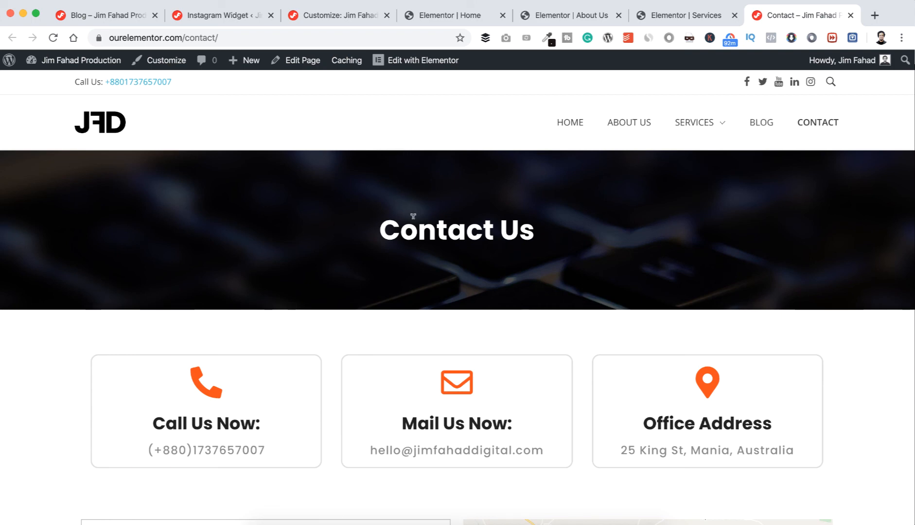
click(397, 68)
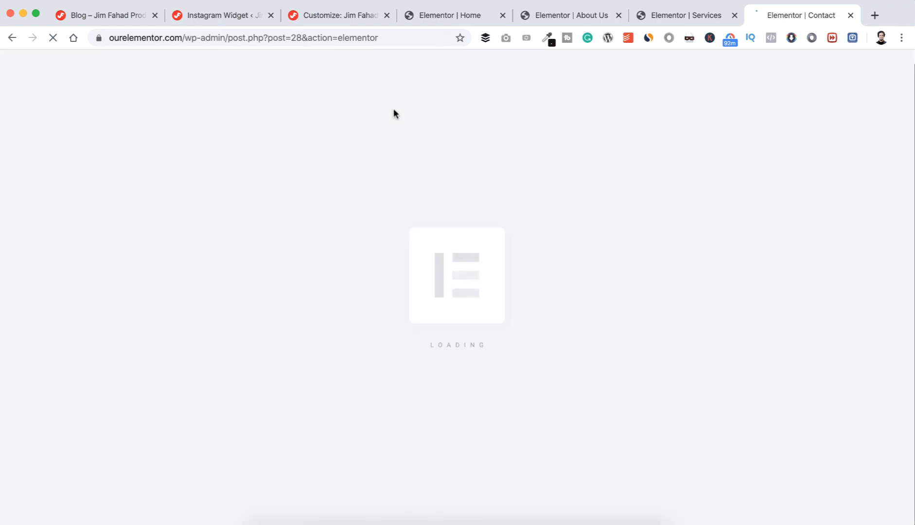
- Look over the Contact page's desktop layout and switch to the tablet preview at the contact info cards
scroll(343, 268, down, 3)
scroll(344, 268, down, 15)
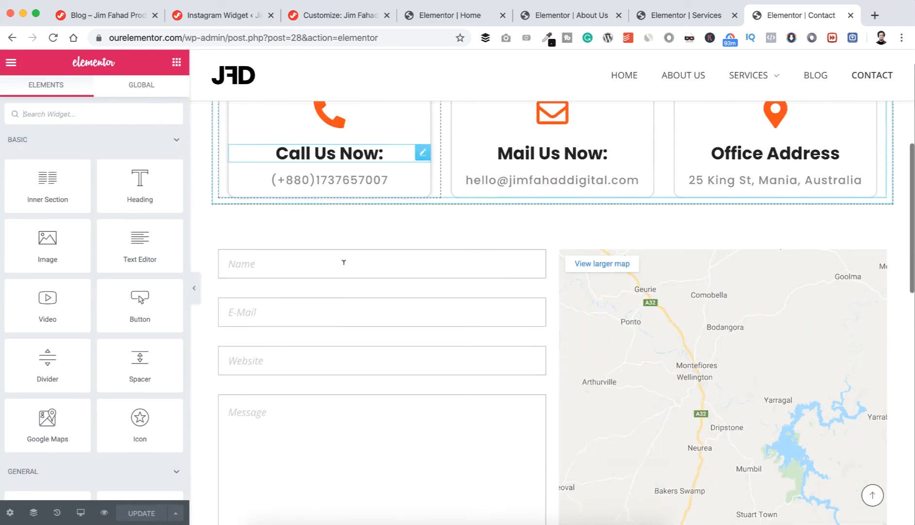
scroll(343, 268, down, 3)
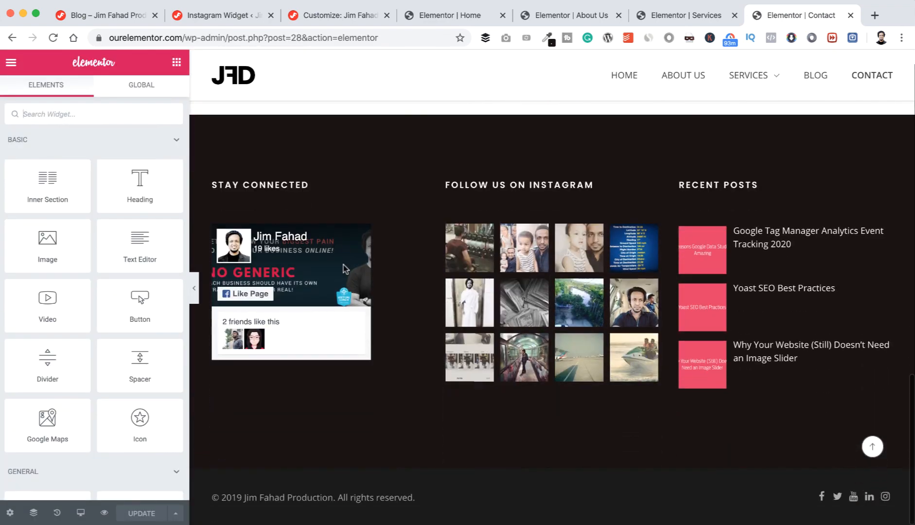
scroll(341, 269, up, 20)
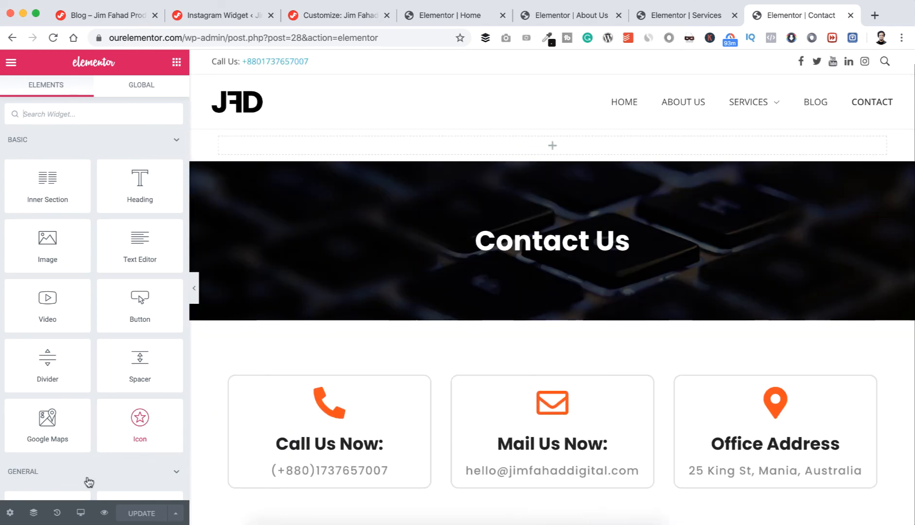
click(81, 516)
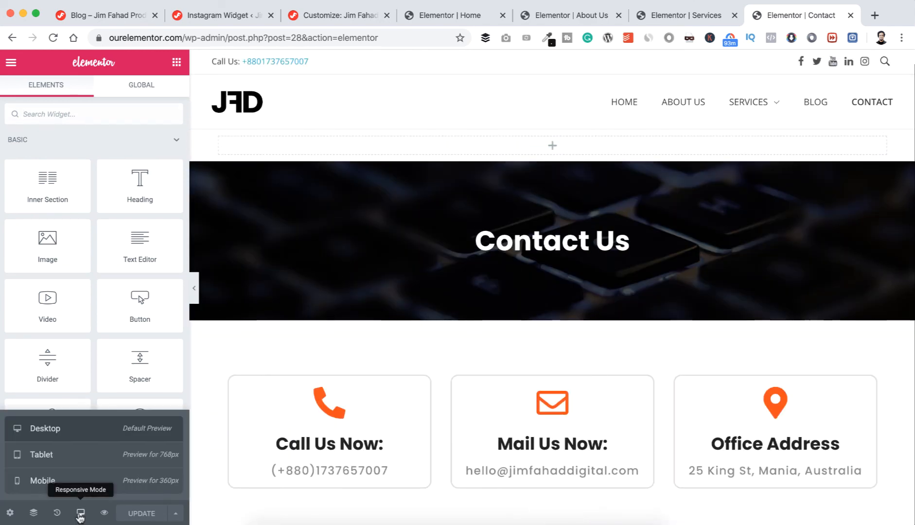
click(74, 457)
scroll(352, 428, down, 1)
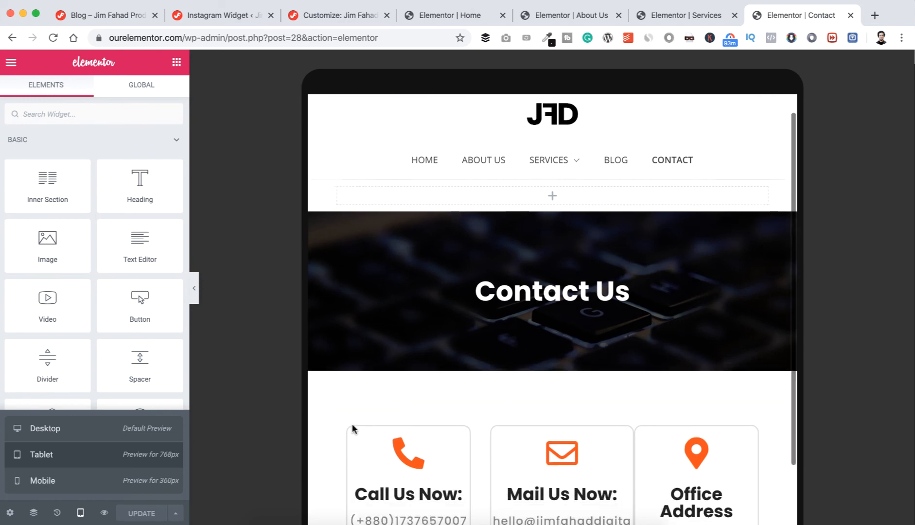
scroll(352, 428, down, 3)
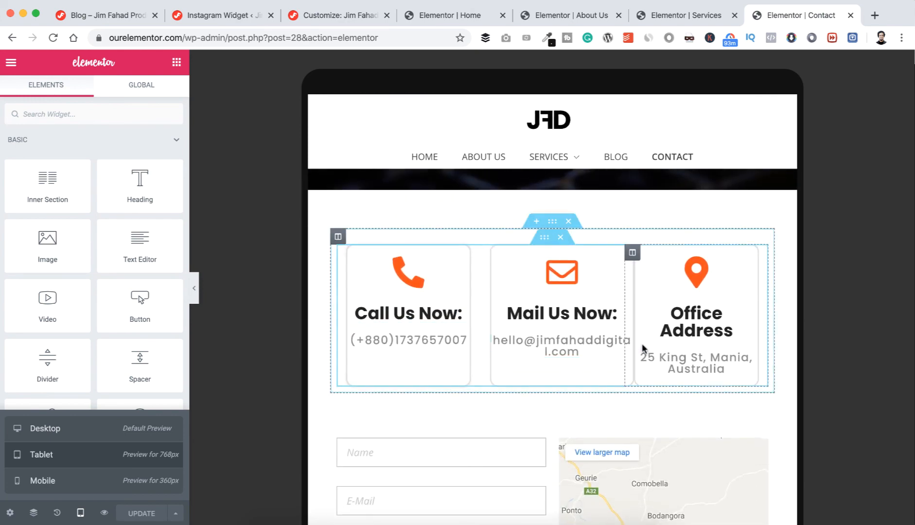
- Set the Call Us Now column's tablet width to 100% and its unlinked bottom margin to 20 px
click(345, 252)
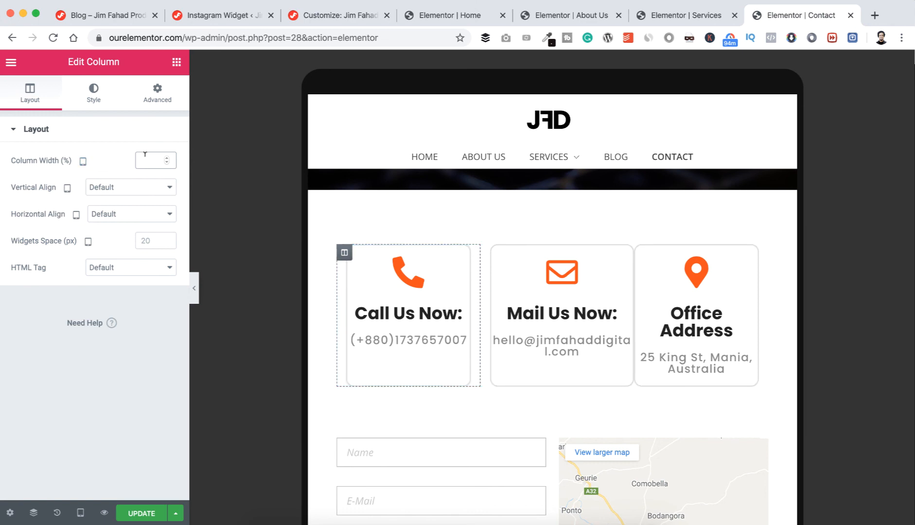
text(100)
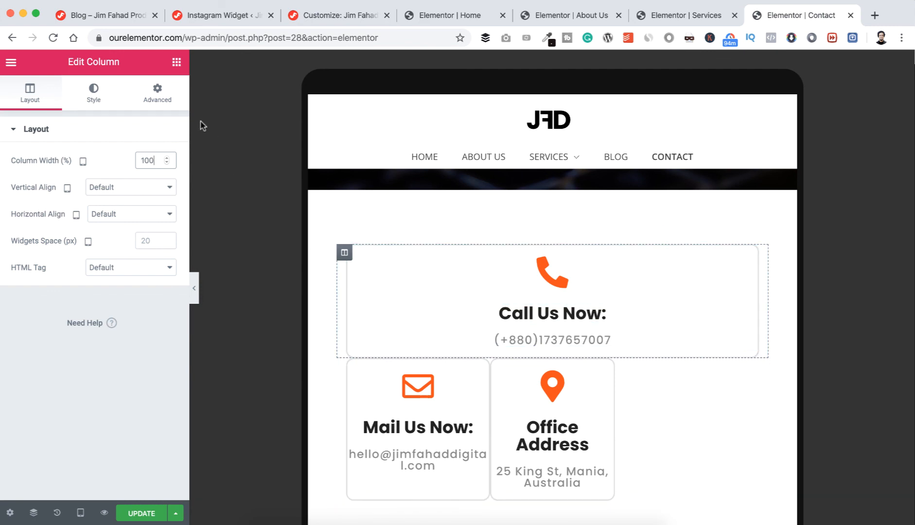
click(157, 94)
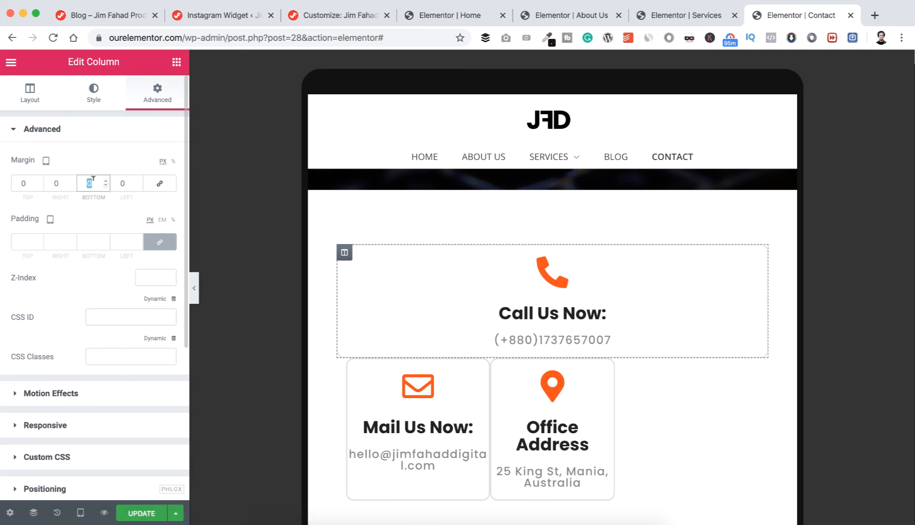
text(20)
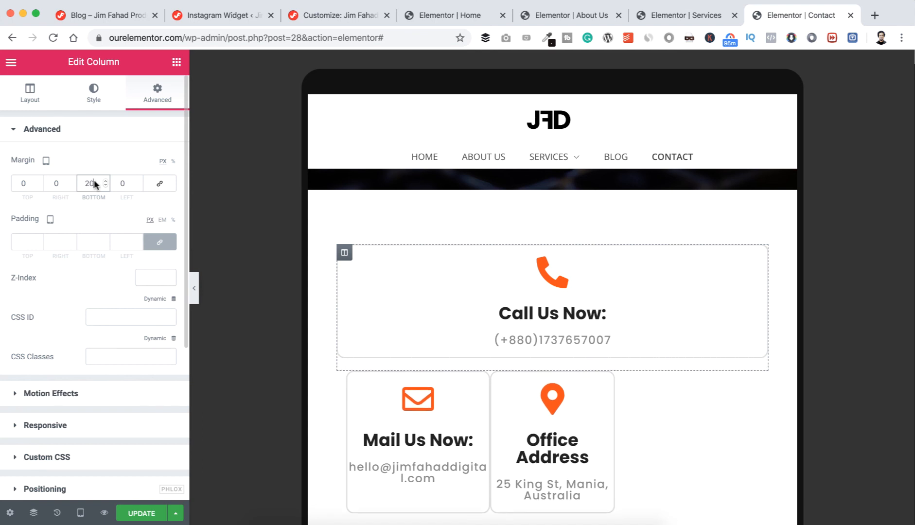
- Set the Mail Us Now column's tablet width to 100% and its unlinked bottom margin to 20 px, with the other margins at 0
scroll(433, 339, down, 1)
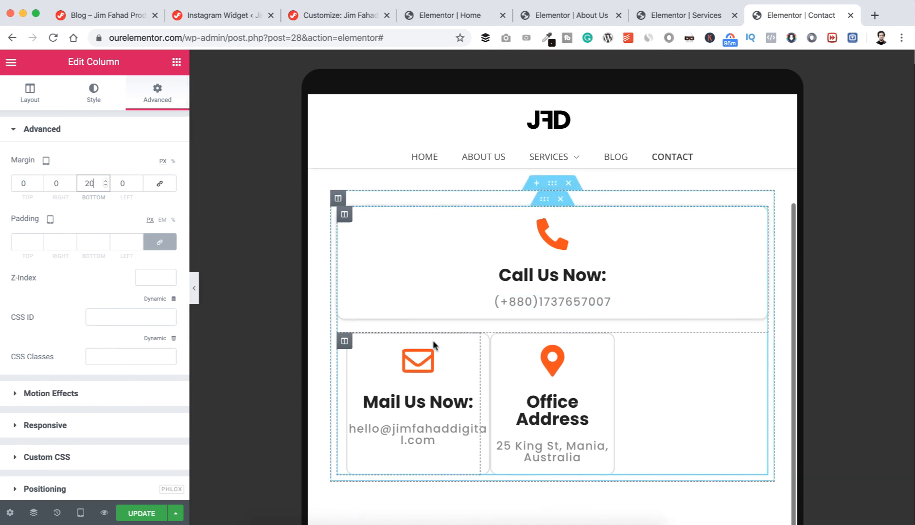
click(344, 342)
click(146, 160)
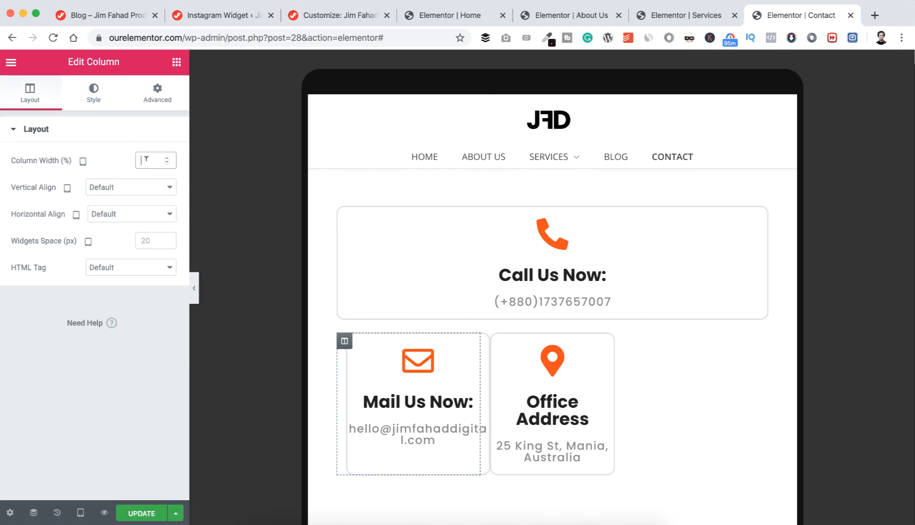
text(100)
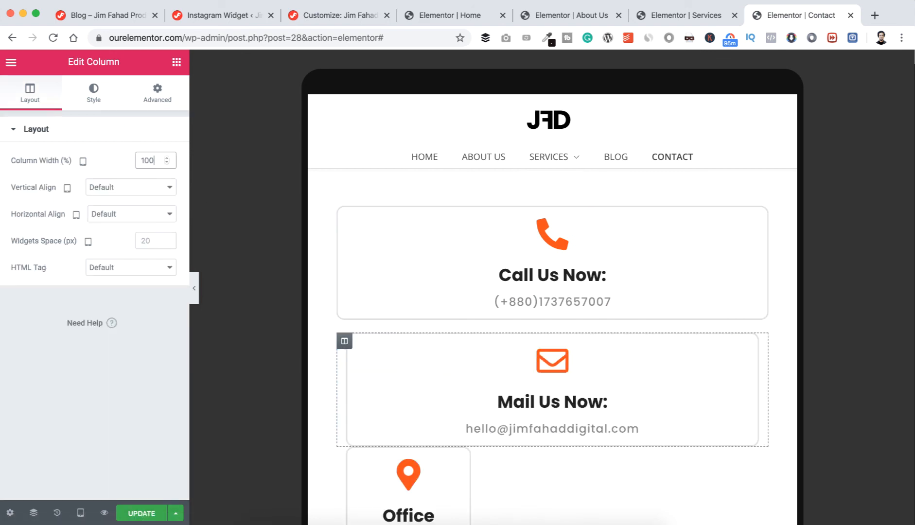
click(157, 95)
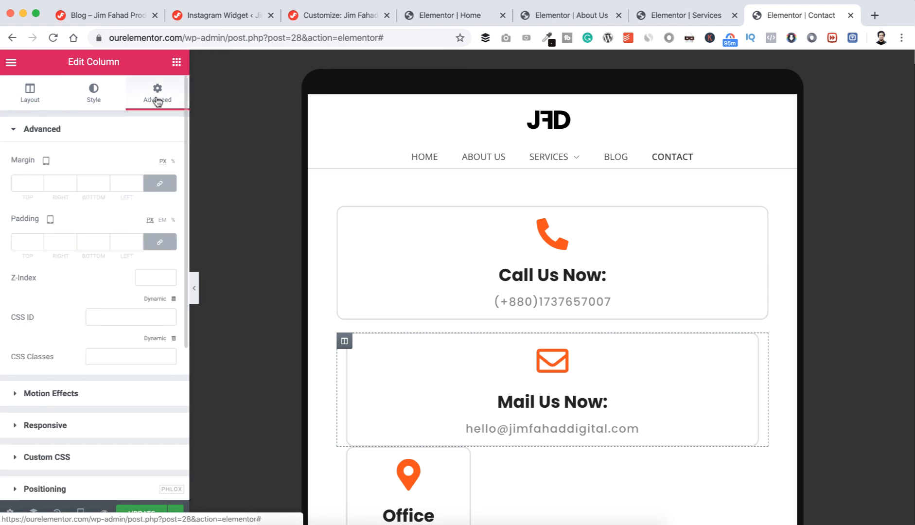
click(160, 183)
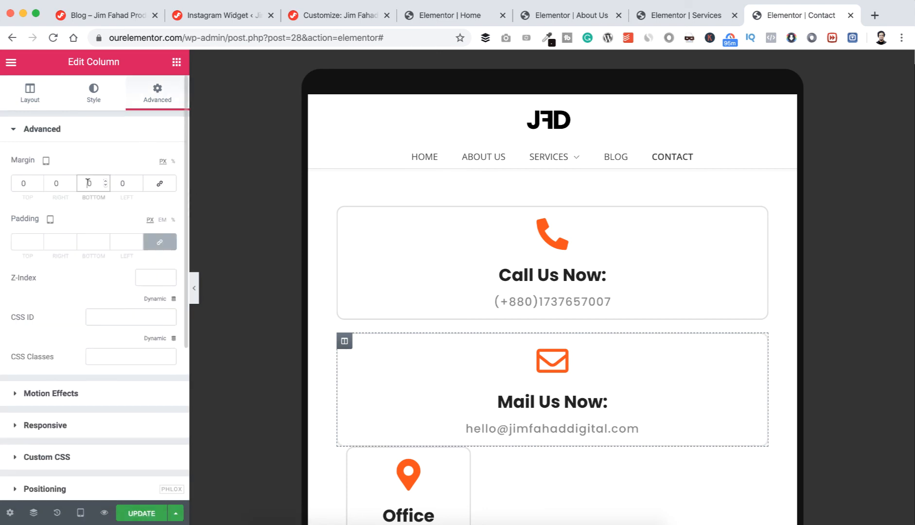
text(2)
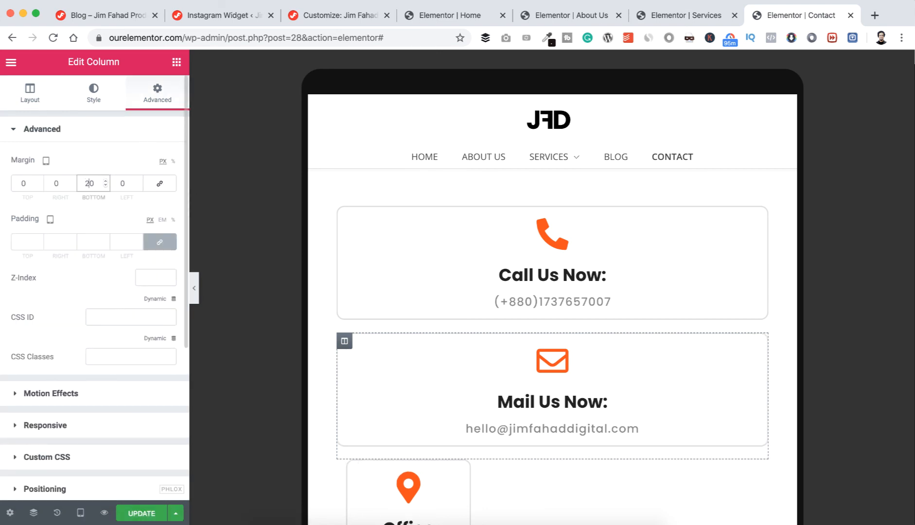
- Set the Office Address column's tablet width to 100% and its unlinked margins to 0 px on all sides
scroll(339, 273, down, 3)
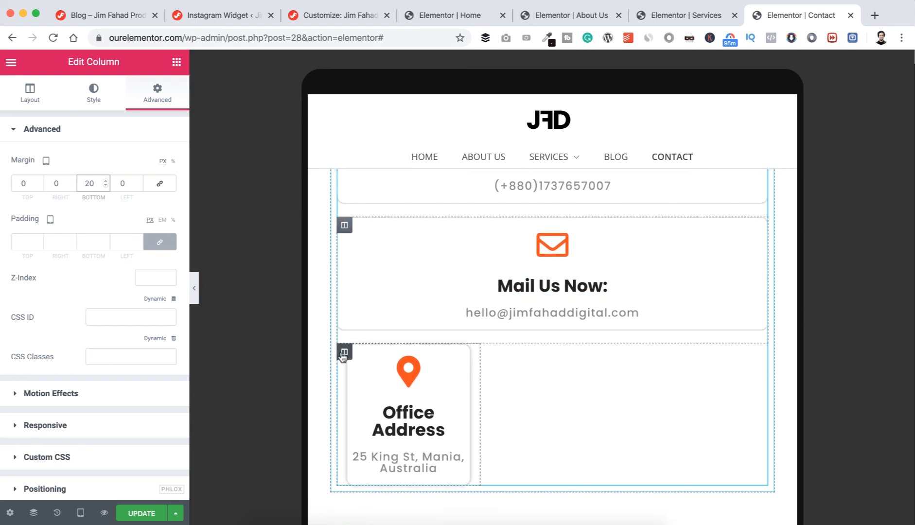
click(344, 354)
text(100)
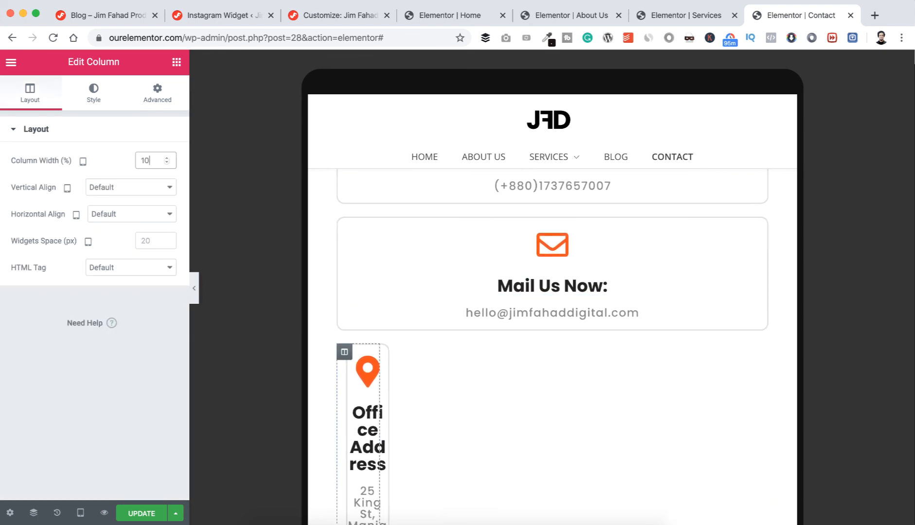
click(156, 96)
click(169, 183)
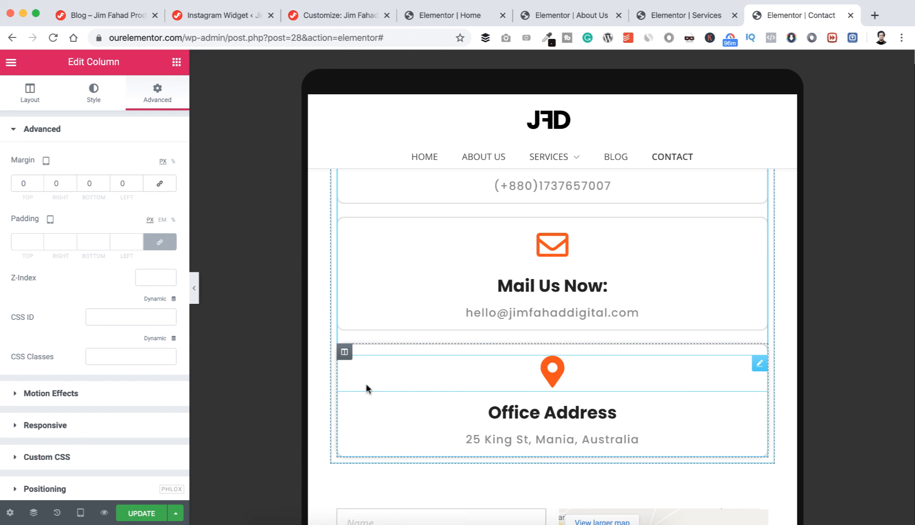
- Look over the Contact page's tablet layout, including the stacked info cards, the contact form and the map
scroll(365, 383, down, 2)
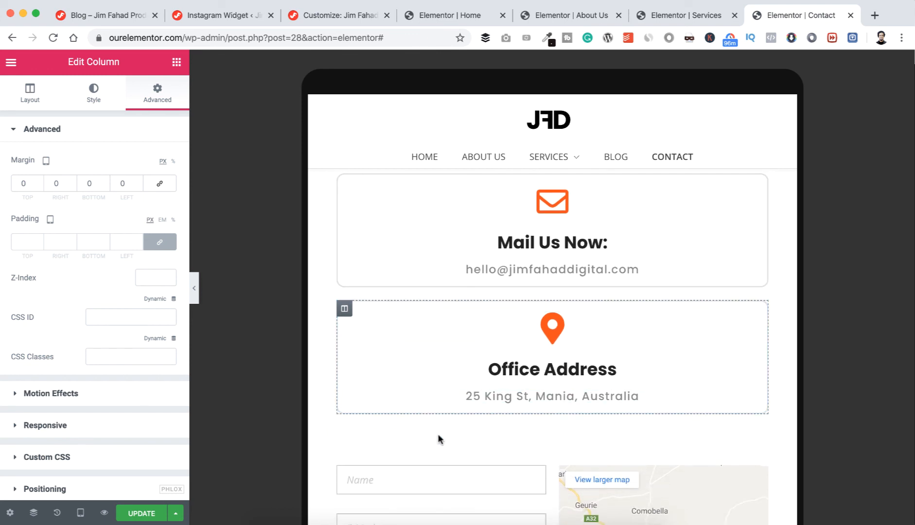
scroll(428, 375, up, 5)
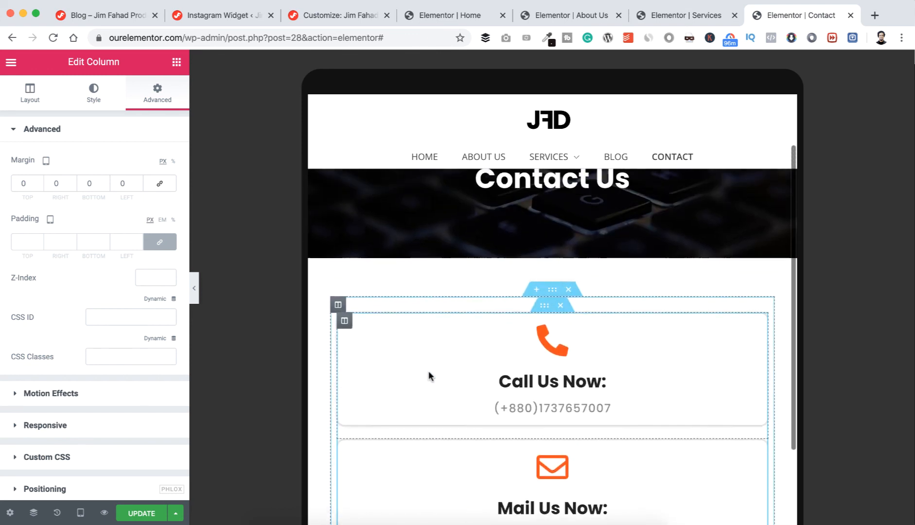
scroll(428, 375, down, 8)
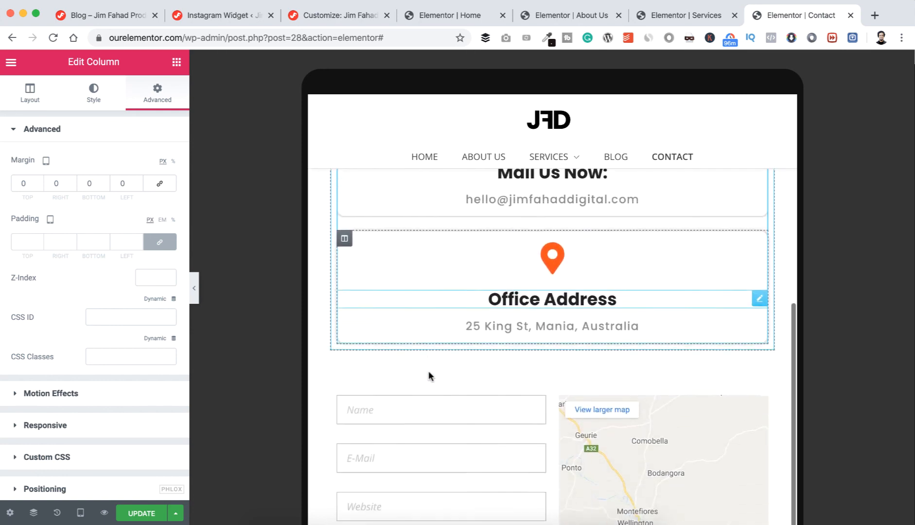
scroll(429, 369, down, 5)
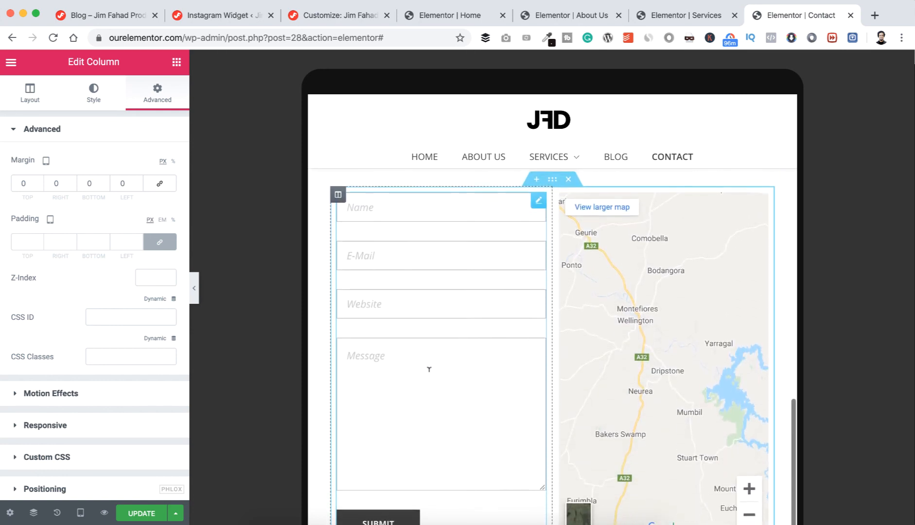
scroll(429, 370, down, 2)
scroll(474, 355, up, 2)
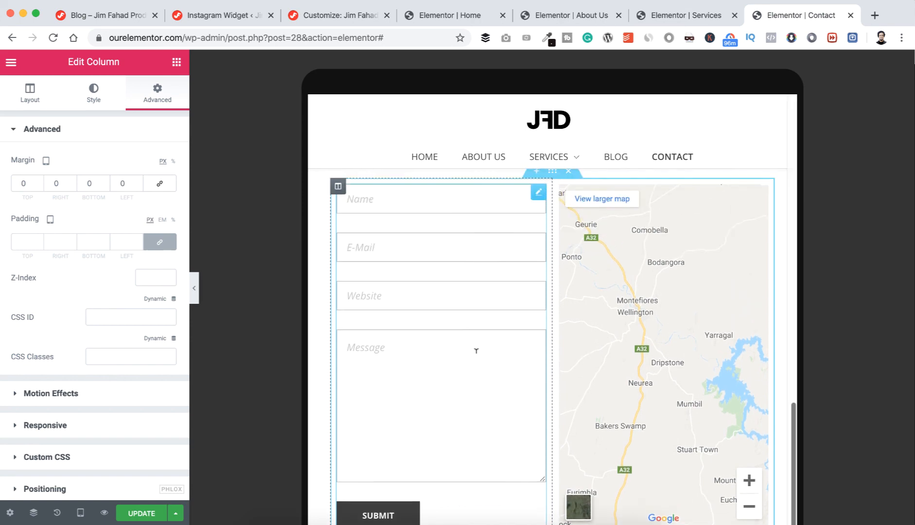
scroll(474, 354, down, 8)
scroll(478, 269, up, 20)
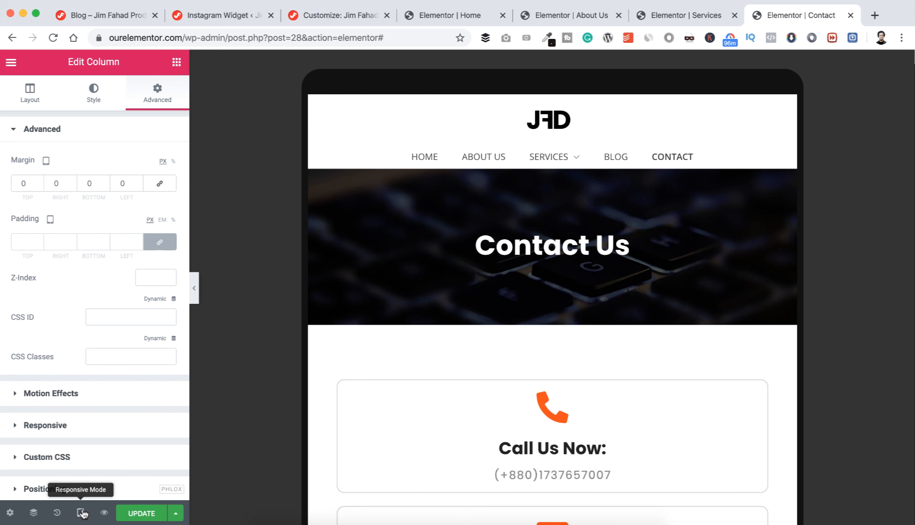
- Switch to the mobile preview and set the Contact Us banner section's background image position to Custom
click(81, 513)
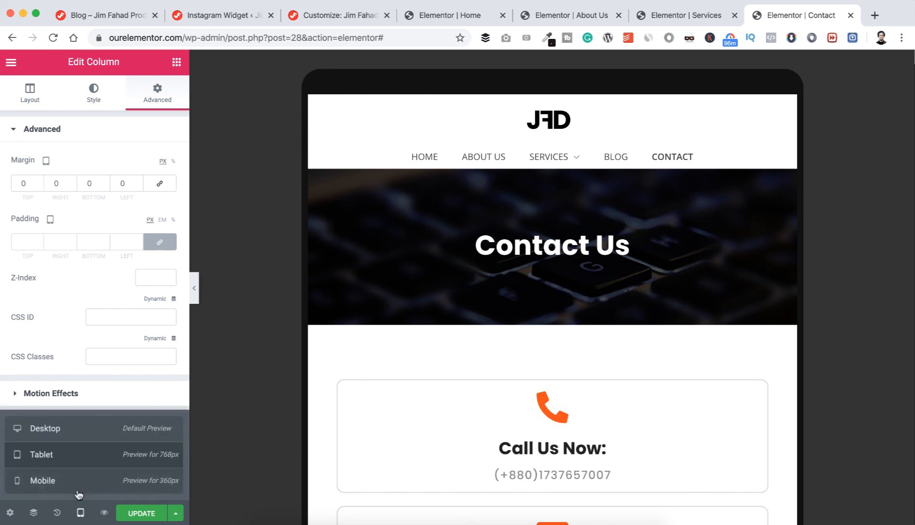
click(73, 485)
scroll(468, 316, up, 5)
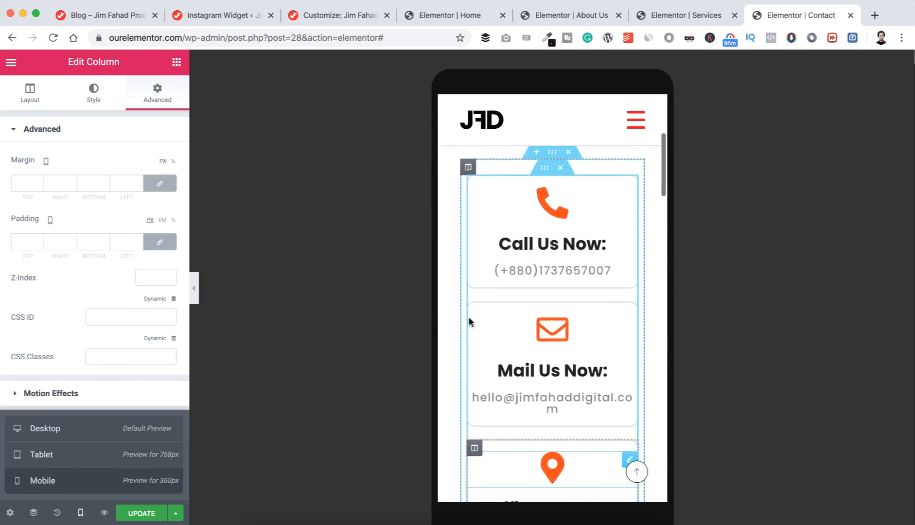
scroll(469, 321, up, 3)
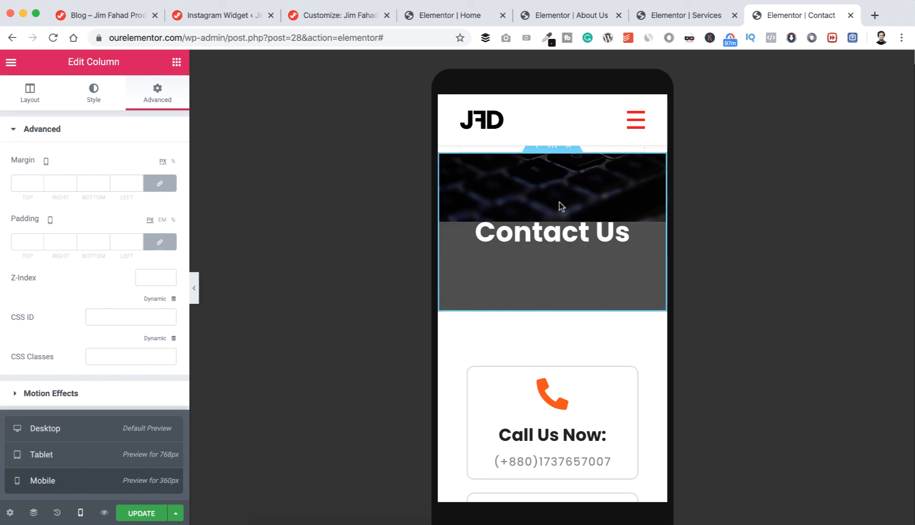
click(553, 151)
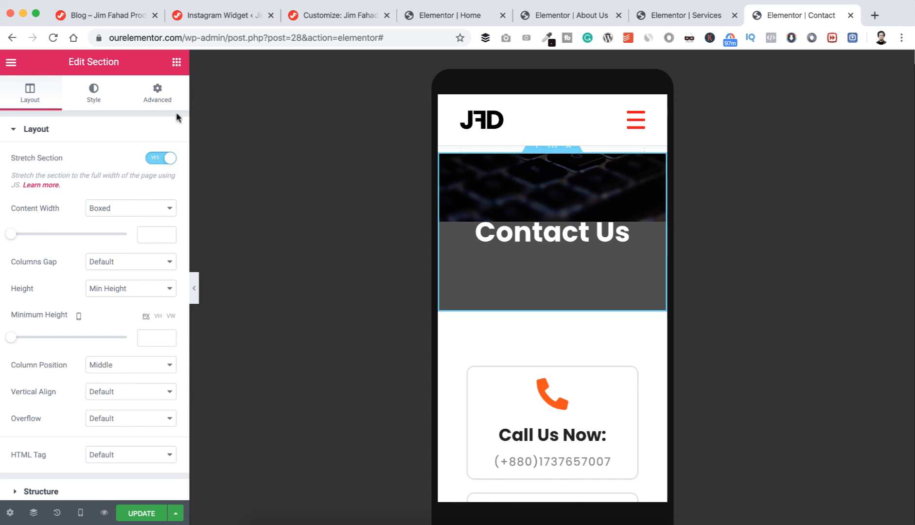
click(93, 97)
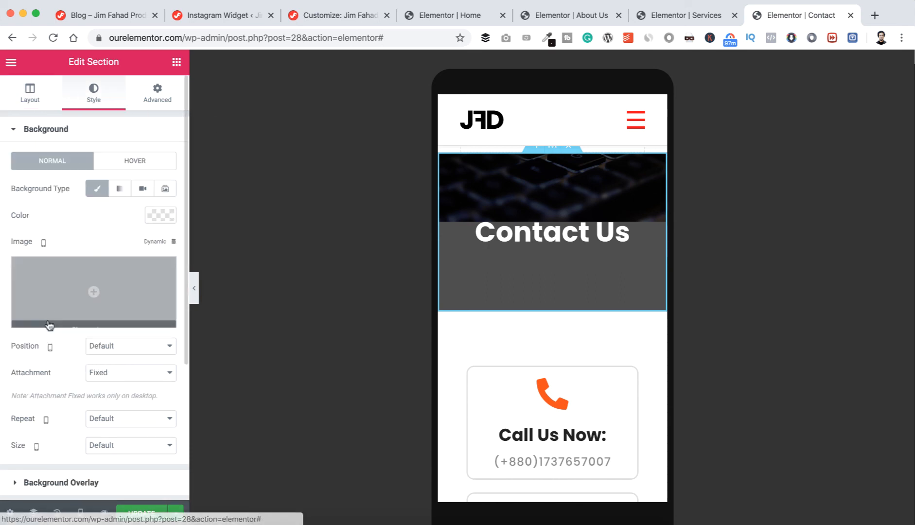
click(115, 347)
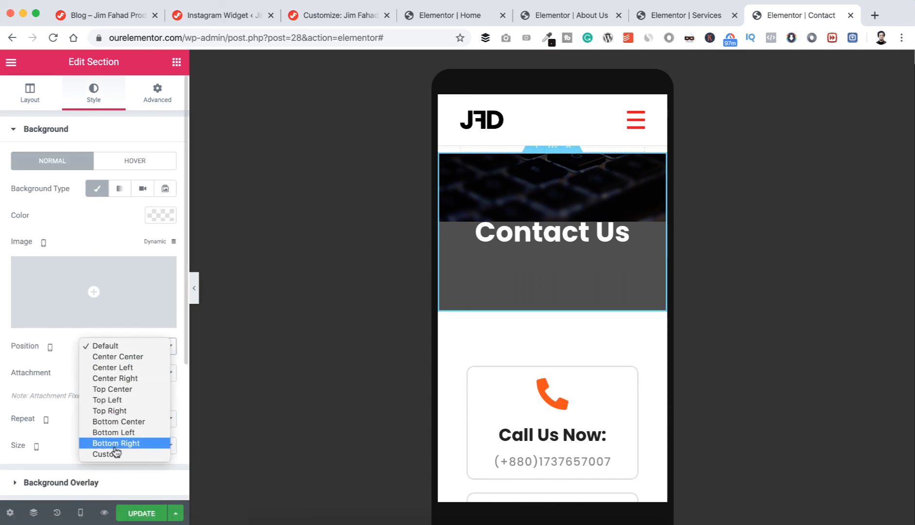
click(115, 455)
scroll(119, 421, down, 2)
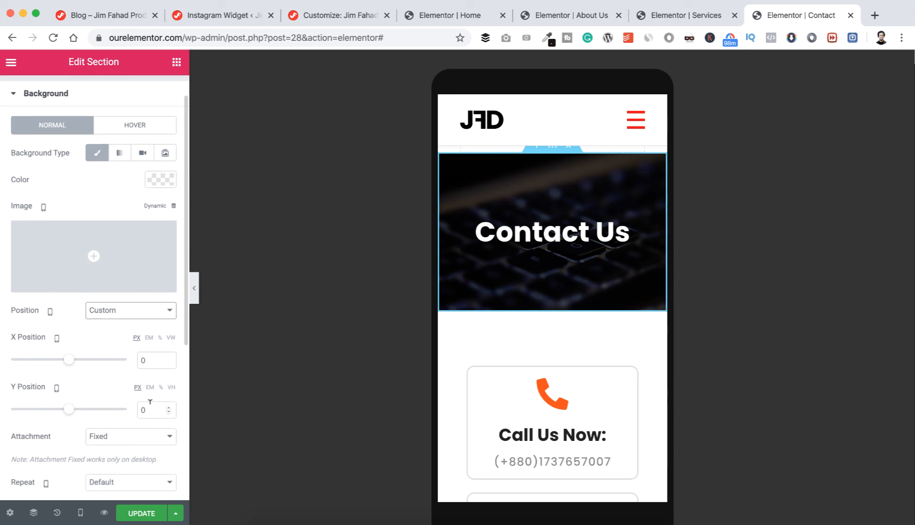
- Examine the Contact page's mobile layout from the banner through the info cards, form and map to the footer
scroll(562, 244, up, 2)
scroll(561, 249, down, 3)
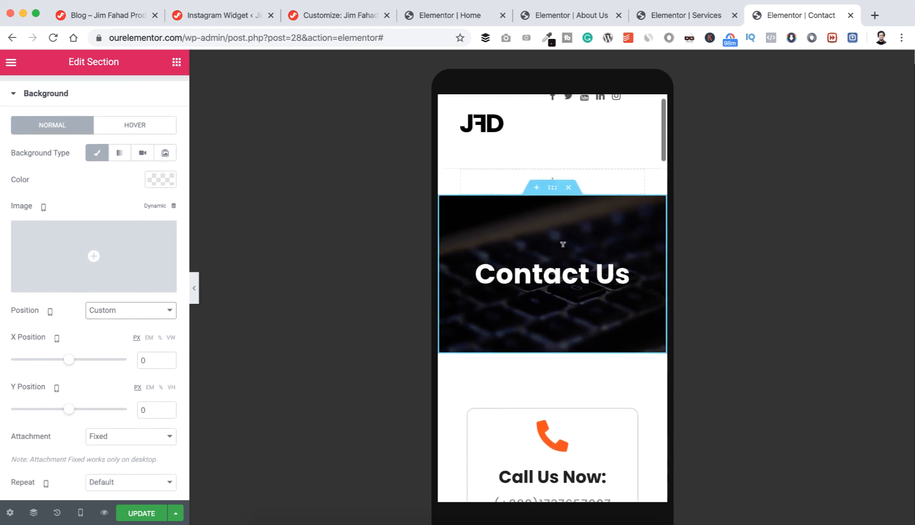
scroll(518, 271, down, 1)
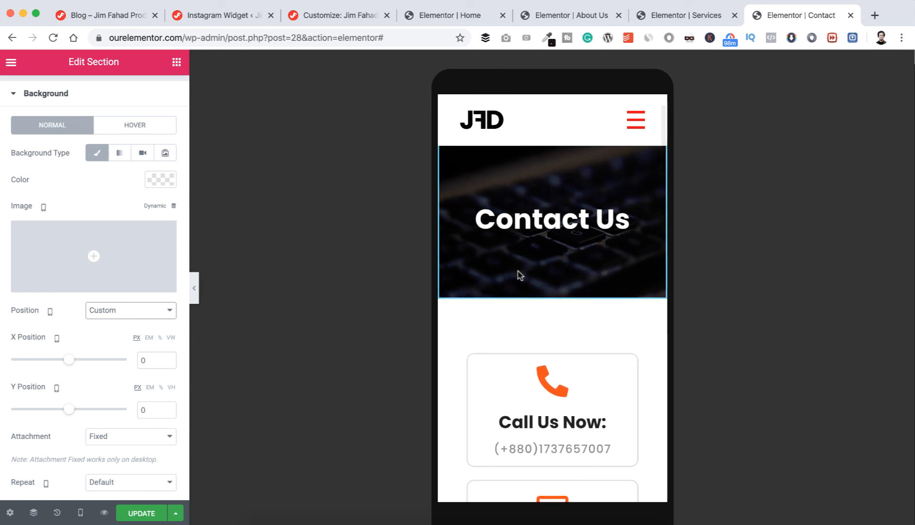
scroll(518, 271, down, 5)
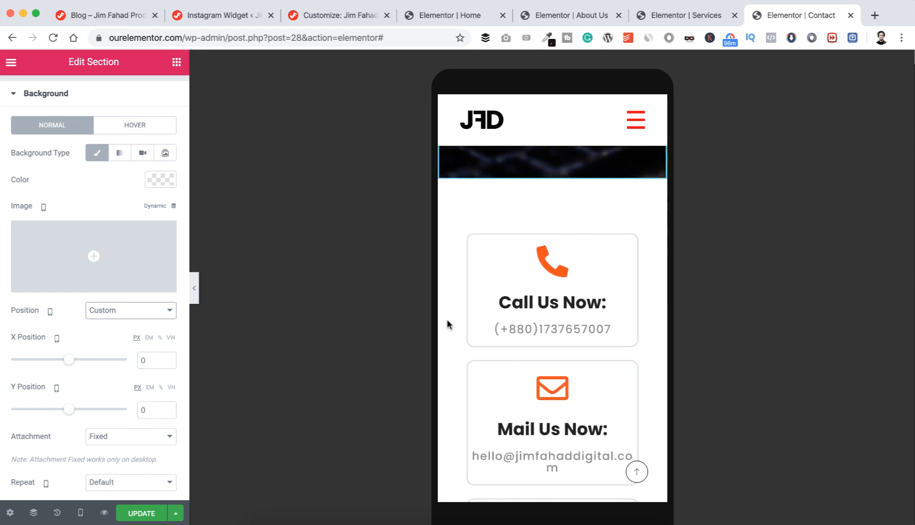
scroll(447, 319, down, 10)
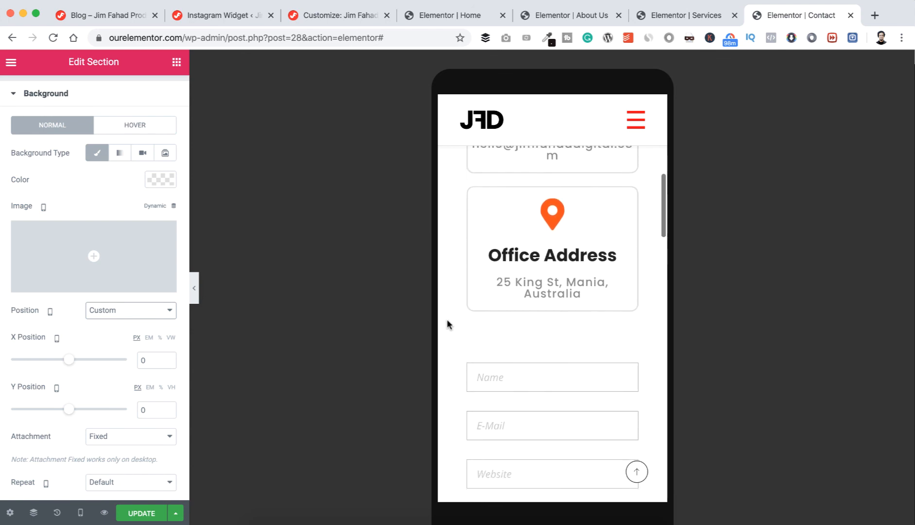
scroll(447, 319, down, 5)
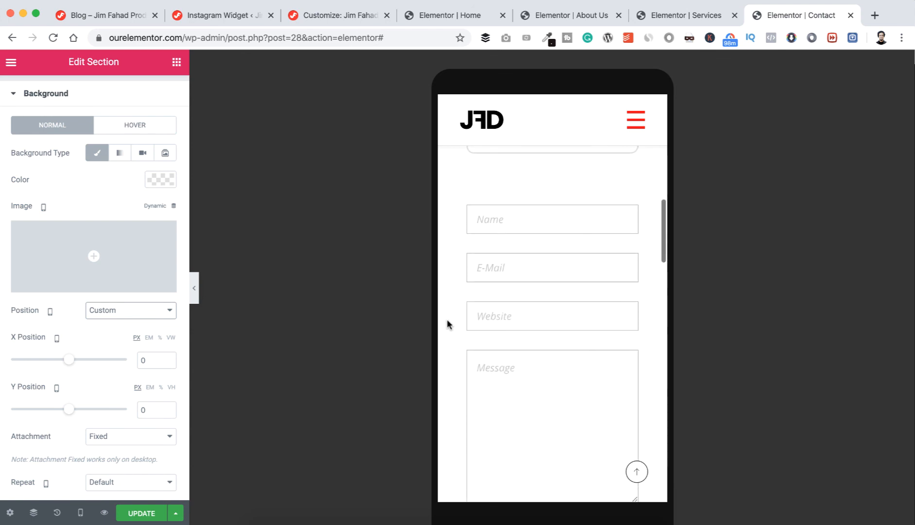
scroll(447, 319, down, 2)
scroll(446, 319, down, 12)
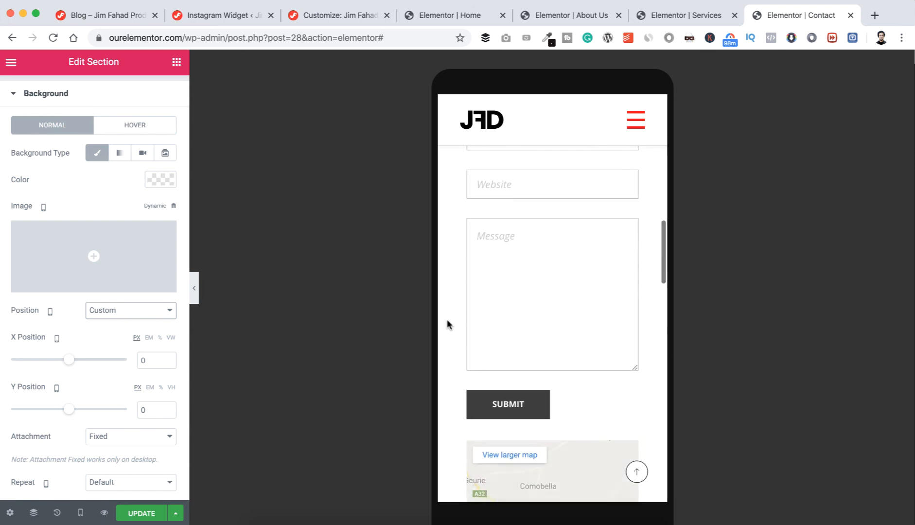
scroll(447, 321, down, 15)
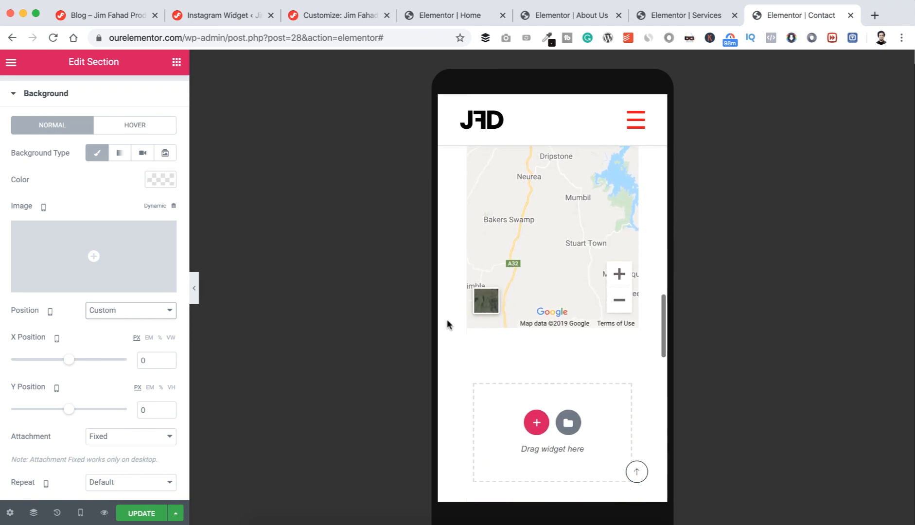
scroll(448, 325, down, 12)
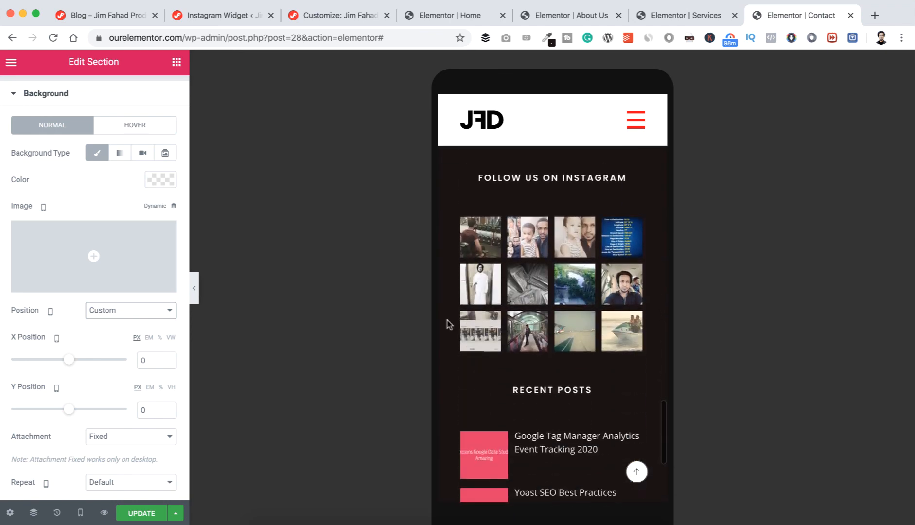
- Update the Contact page and open its live version in a new browser tab to check the desktop layout
scroll(448, 325, up, 15)
scroll(448, 324, up, 15)
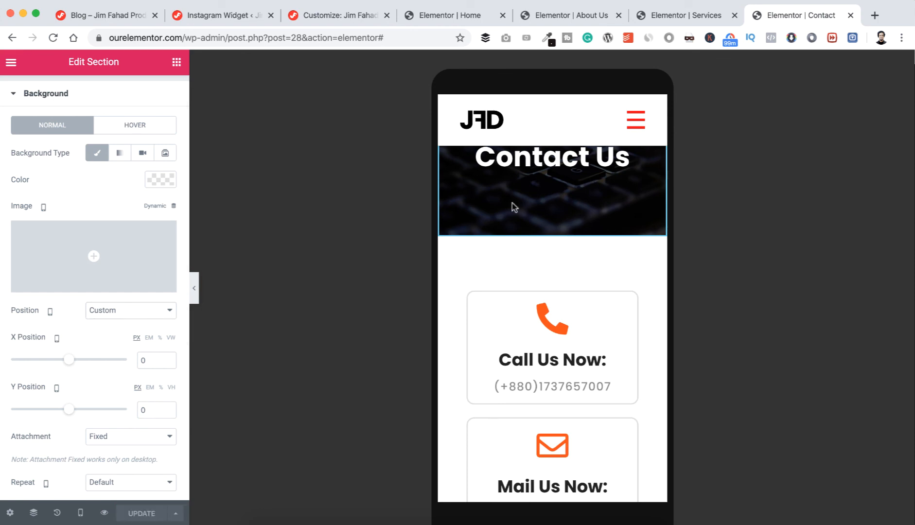
click(636, 119)
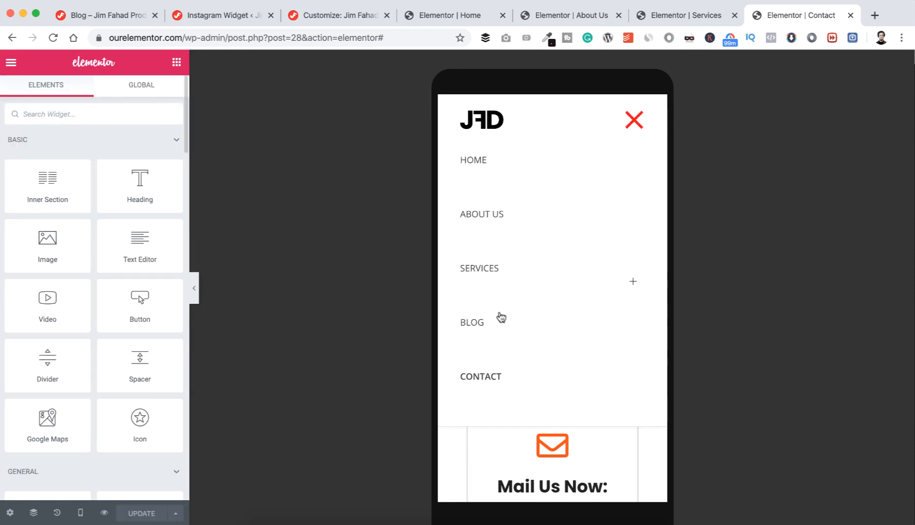
right_click(484, 381)
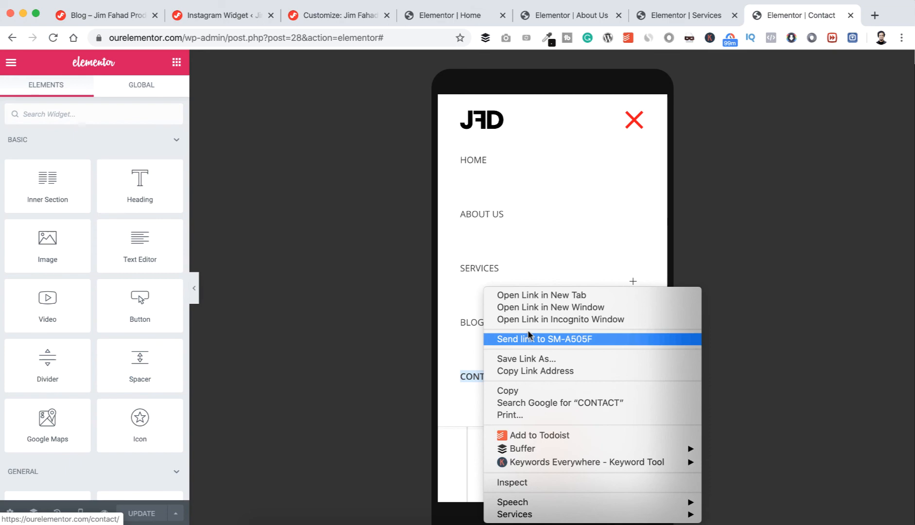
click(522, 294)
key(ctrl+Tab)
scroll(553, 359, down, 12)
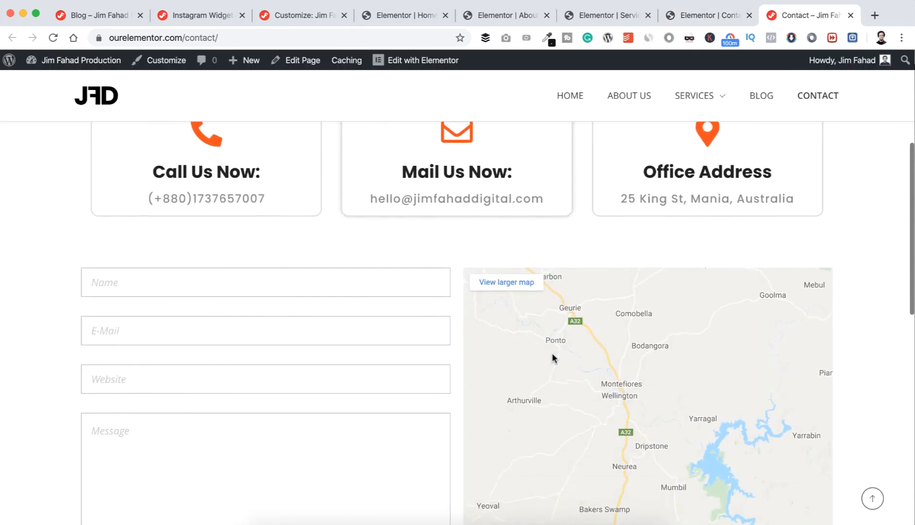
scroll(553, 358, down, 5)
scroll(552, 357, up, 15)
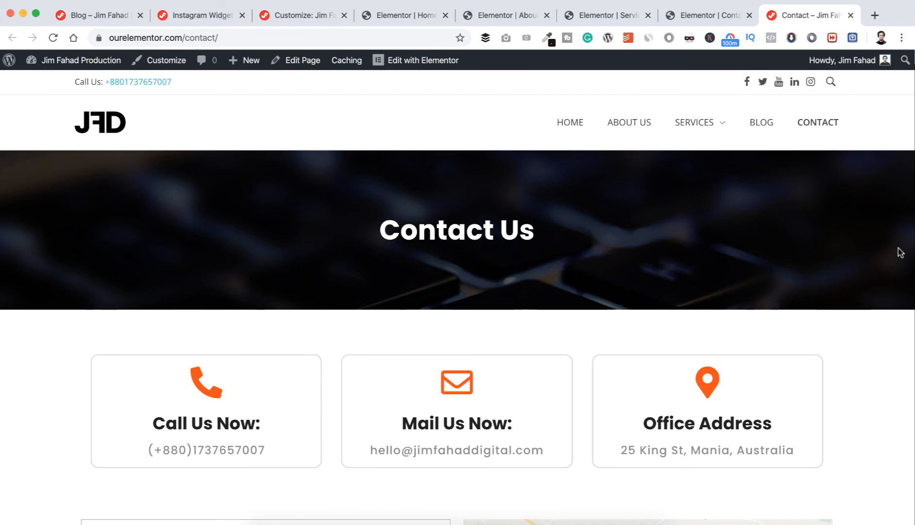
- Narrow the browser window to about tablet width and check the live Contact page's form, map and footer
drag(914, 251, 541, 325)
scroll(465, 396, down, 10)
scroll(466, 396, down, 5)
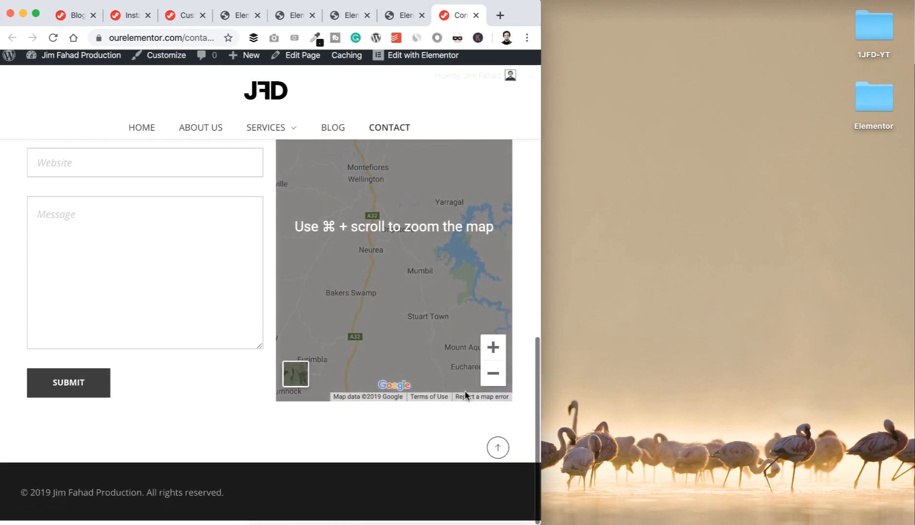
scroll(466, 395, up, 20)
- Shrink the browser window to phone width and check the live Contact page from the info cards to the footer
drag(540, 369, 196, 404)
scroll(239, 352, down, 20)
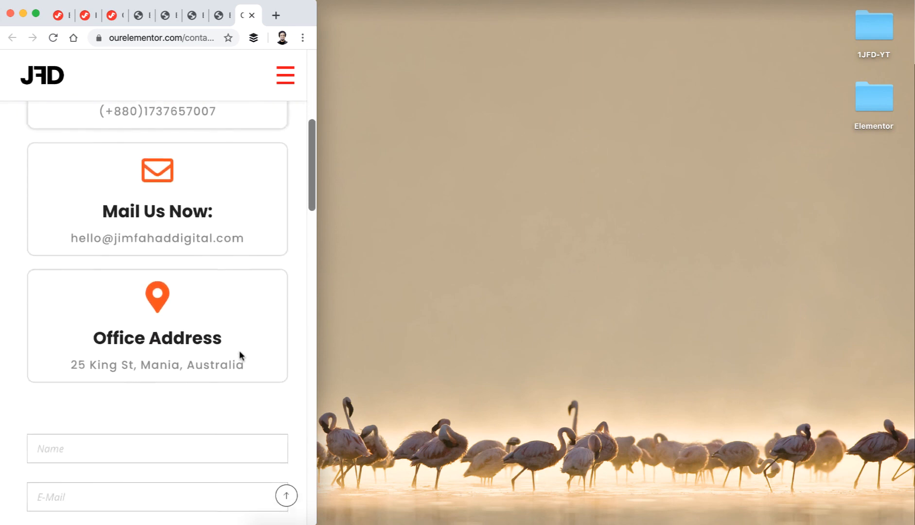
scroll(239, 353, down, 8)
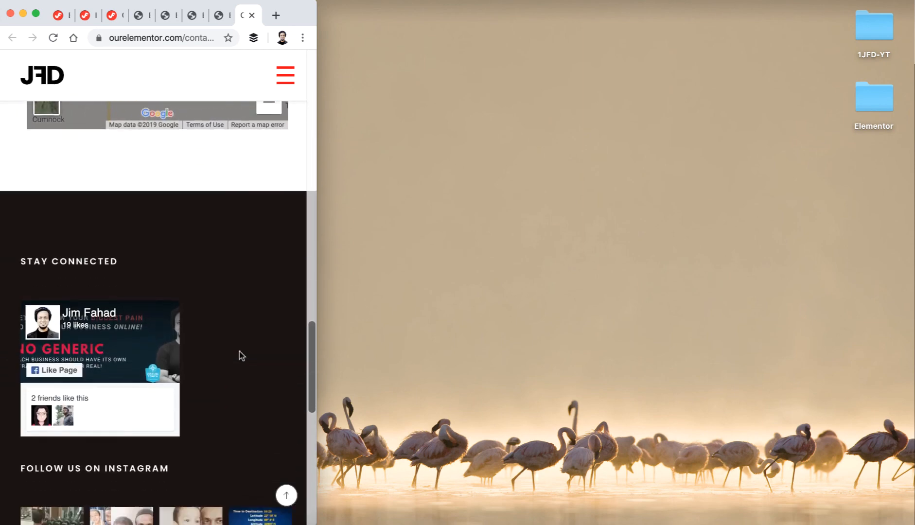
- Bring up the live Home page at full desktop width and look it over from the hero through the testimonials to the footer
click(53, 37)
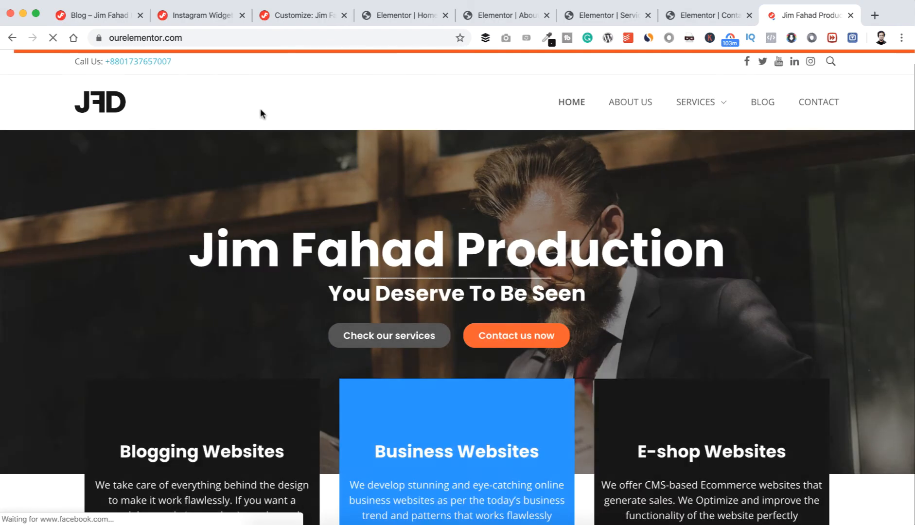
scroll(255, 219, down, 6)
scroll(255, 233, down, 20)
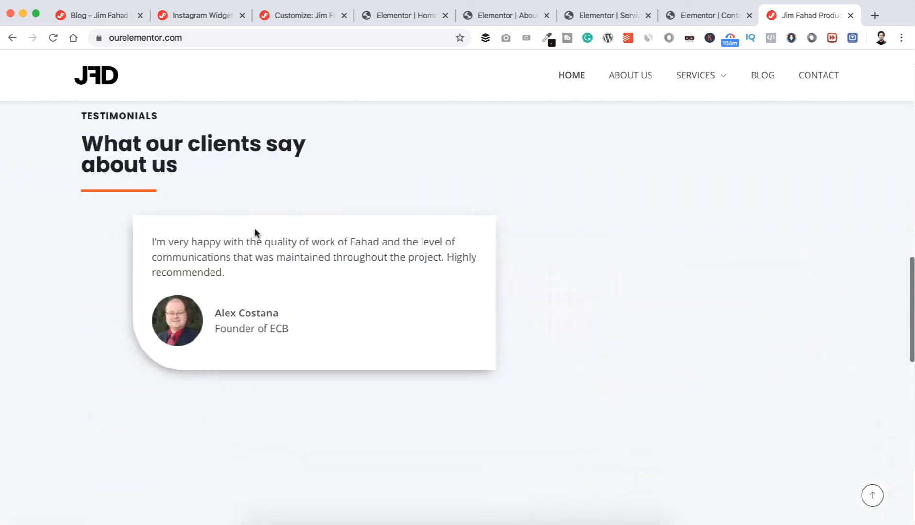
scroll(255, 233, down, 5)
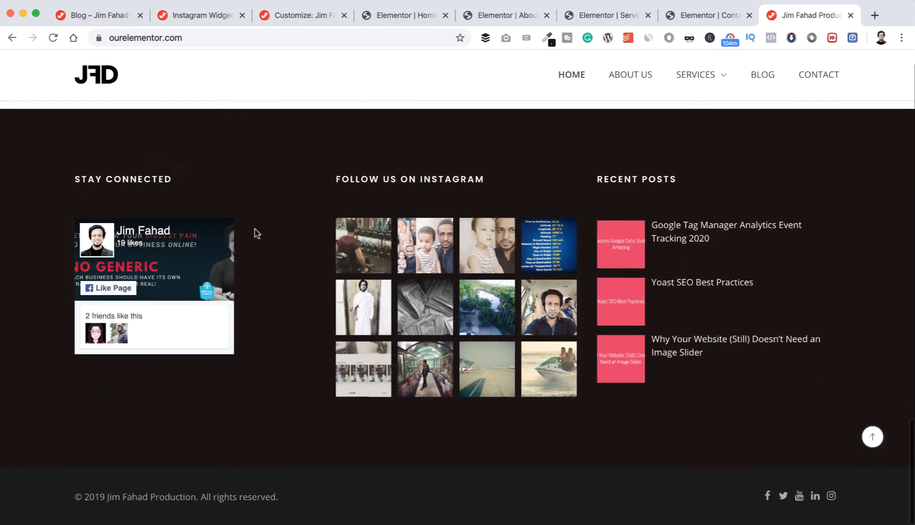
scroll(255, 233, up, 15)
scroll(254, 231, up, 5)
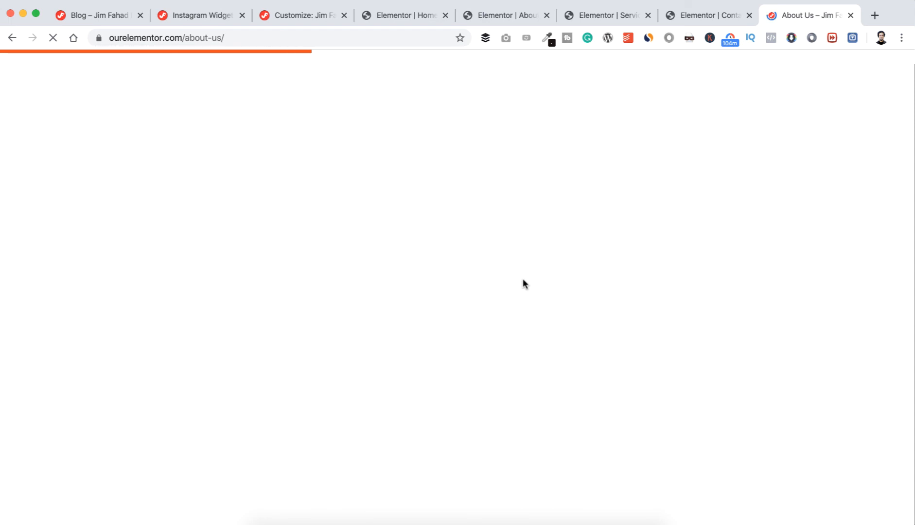
- Look over the live About Us page's desktop layout, including the team members and the company logos
scroll(523, 280, down, 15)
scroll(523, 281, down, 10)
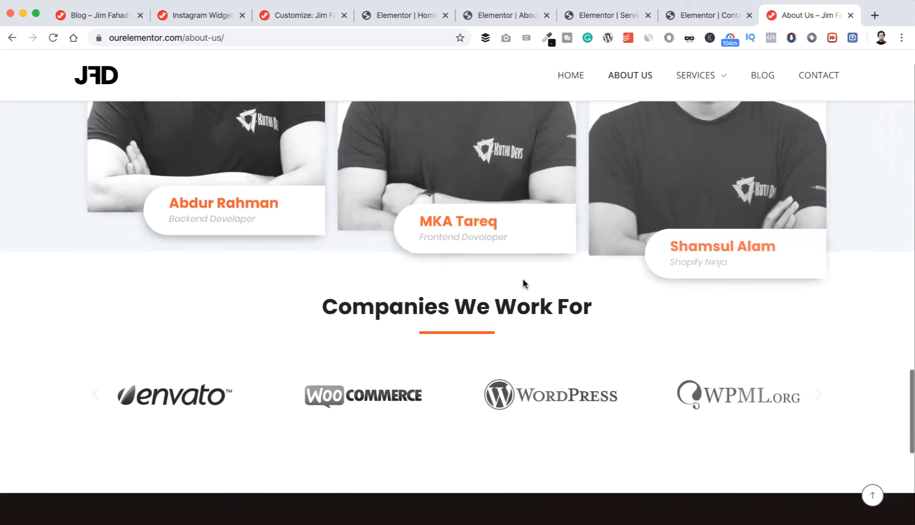
scroll(523, 281, up, 20)
- Open the live Services page and review its desktop layout from the Blog Websites section to the contact form and footer
click(704, 102)
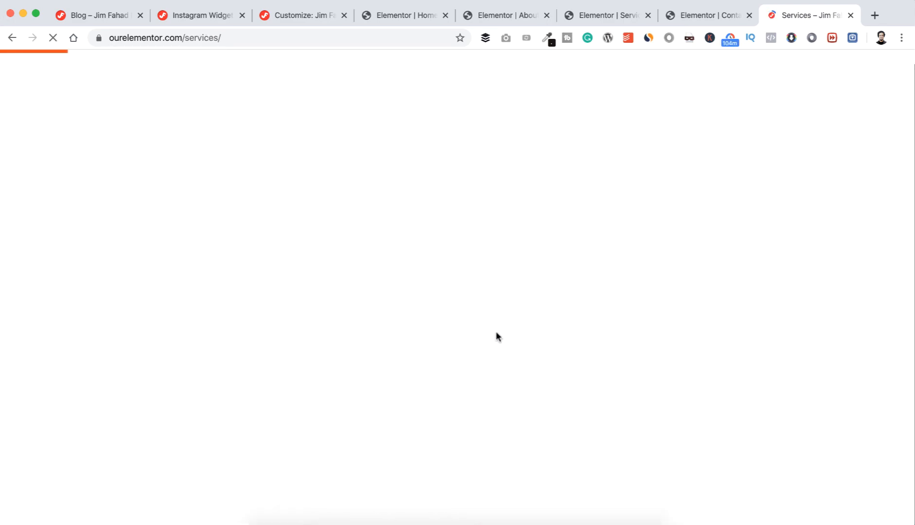
scroll(497, 336, down, 20)
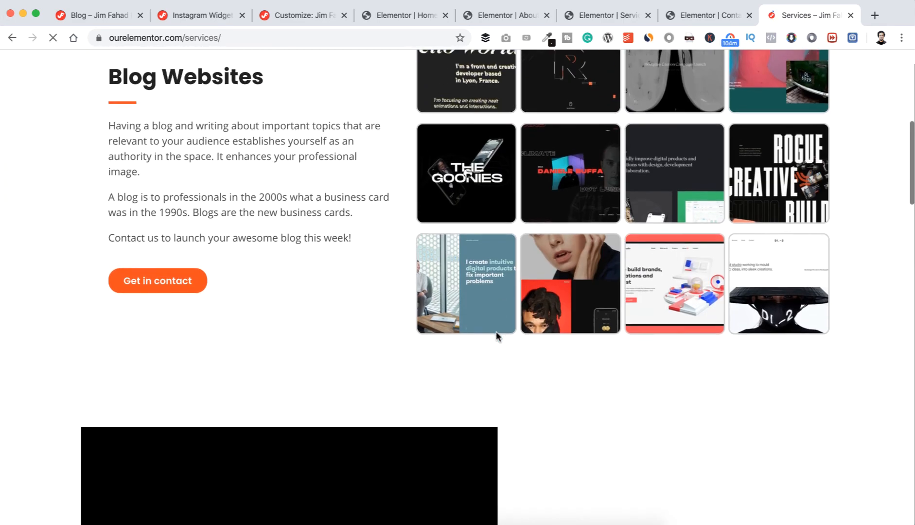
scroll(497, 335, down, 15)
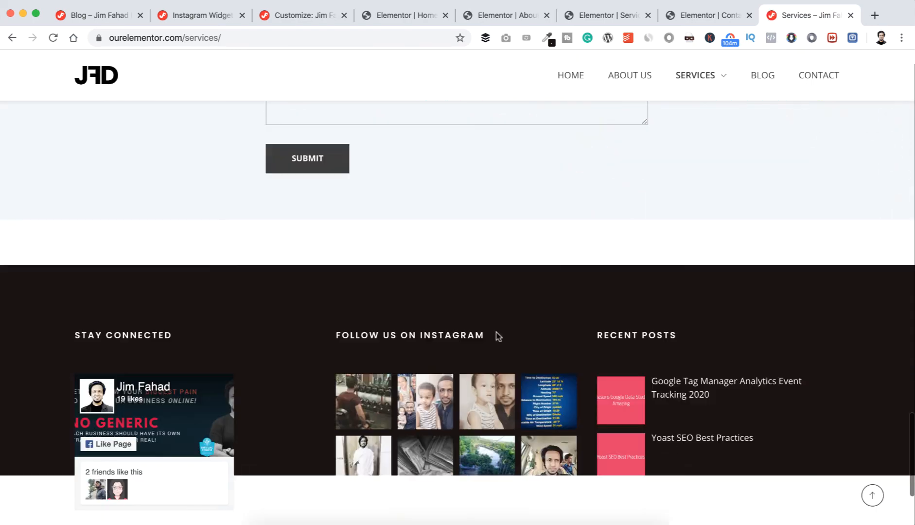